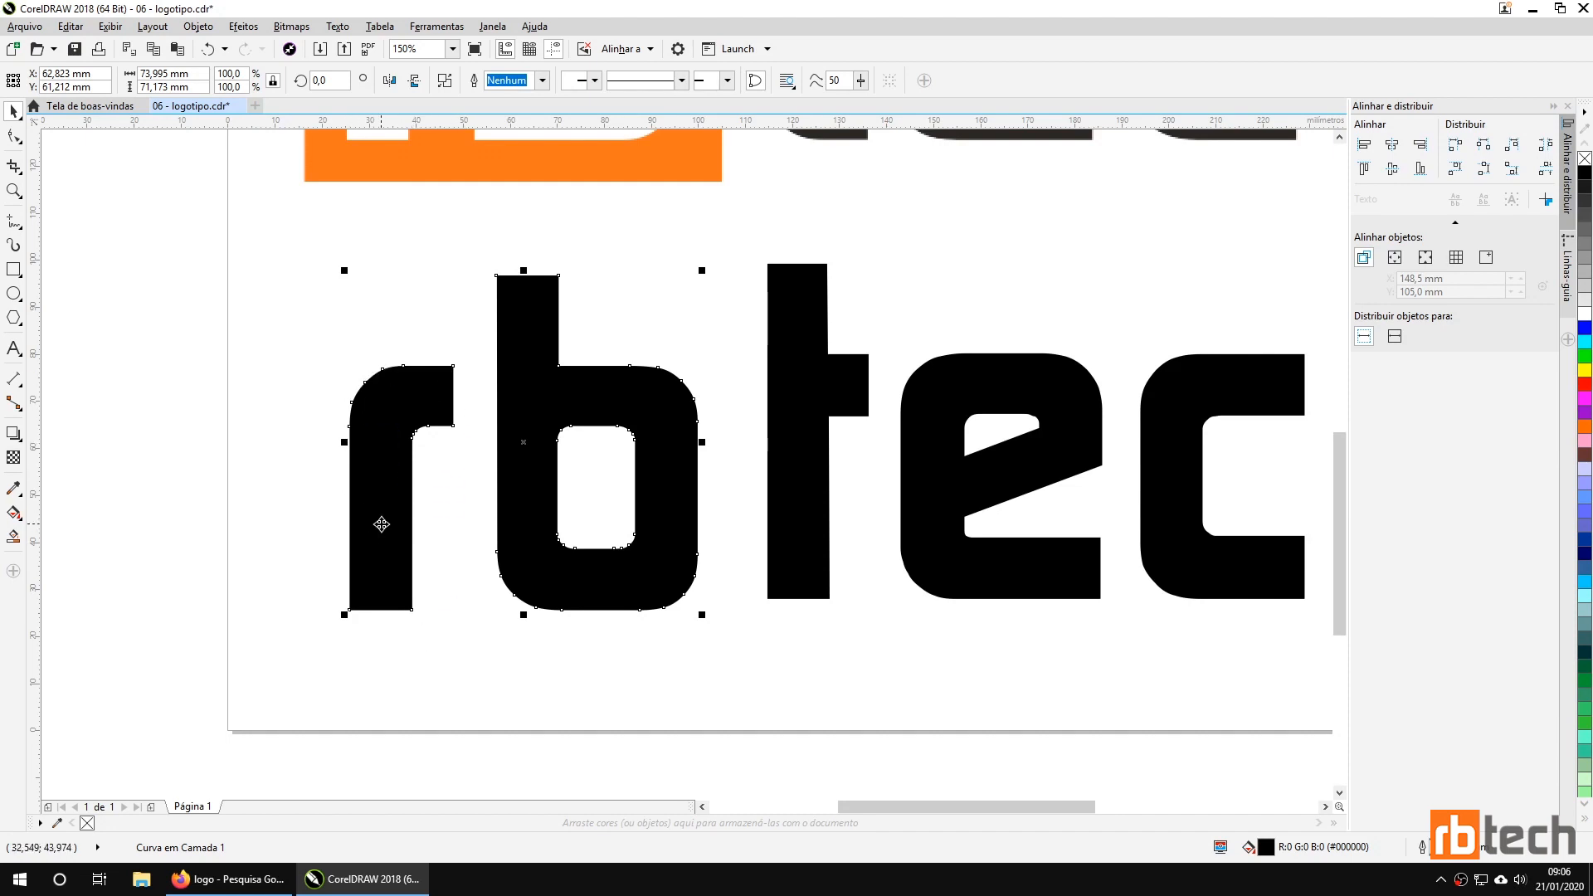
pyautogui.click(227, 469)
pyautogui.click(391, 499)
pyautogui.moveTo(381, 481); pyautogui.dragTo(233, 453)
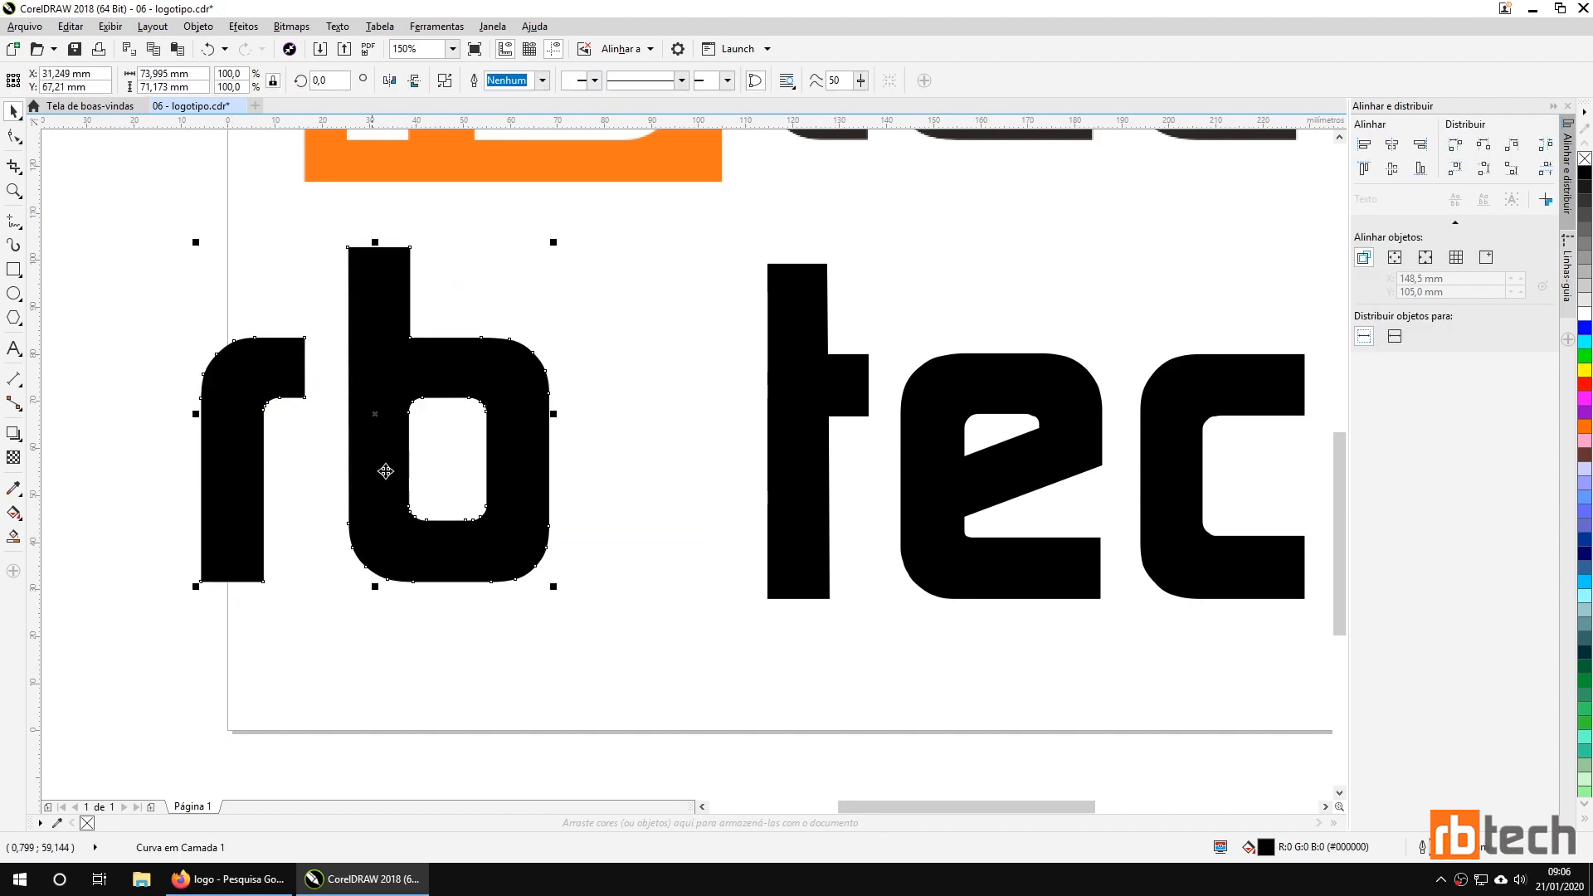
pyautogui.hotkey('ctrl', 'z')
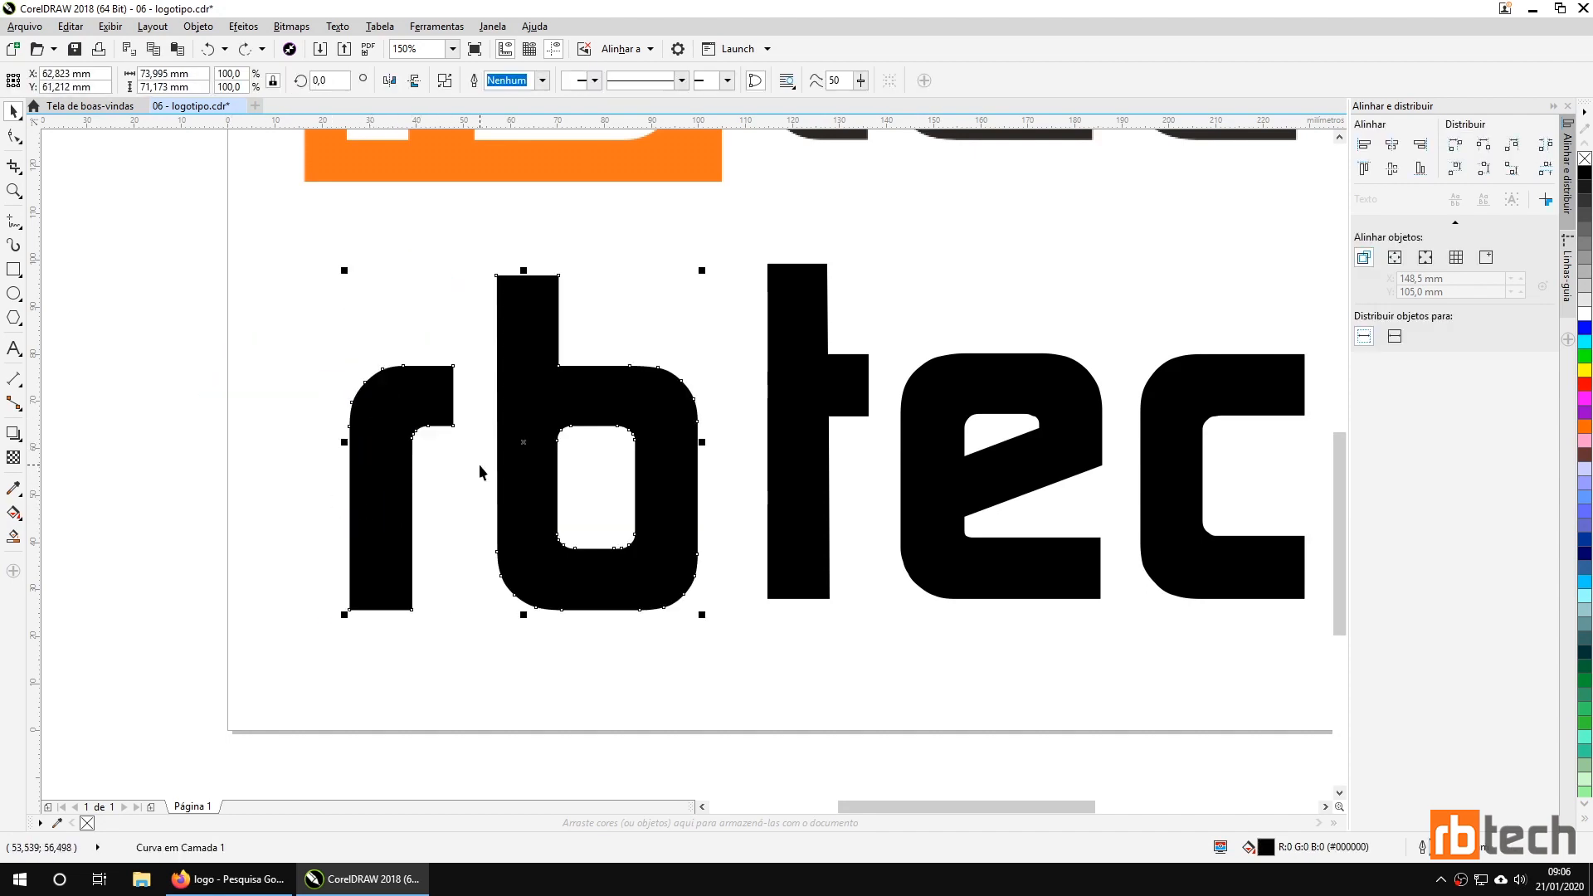
pyautogui.click(203, 28)
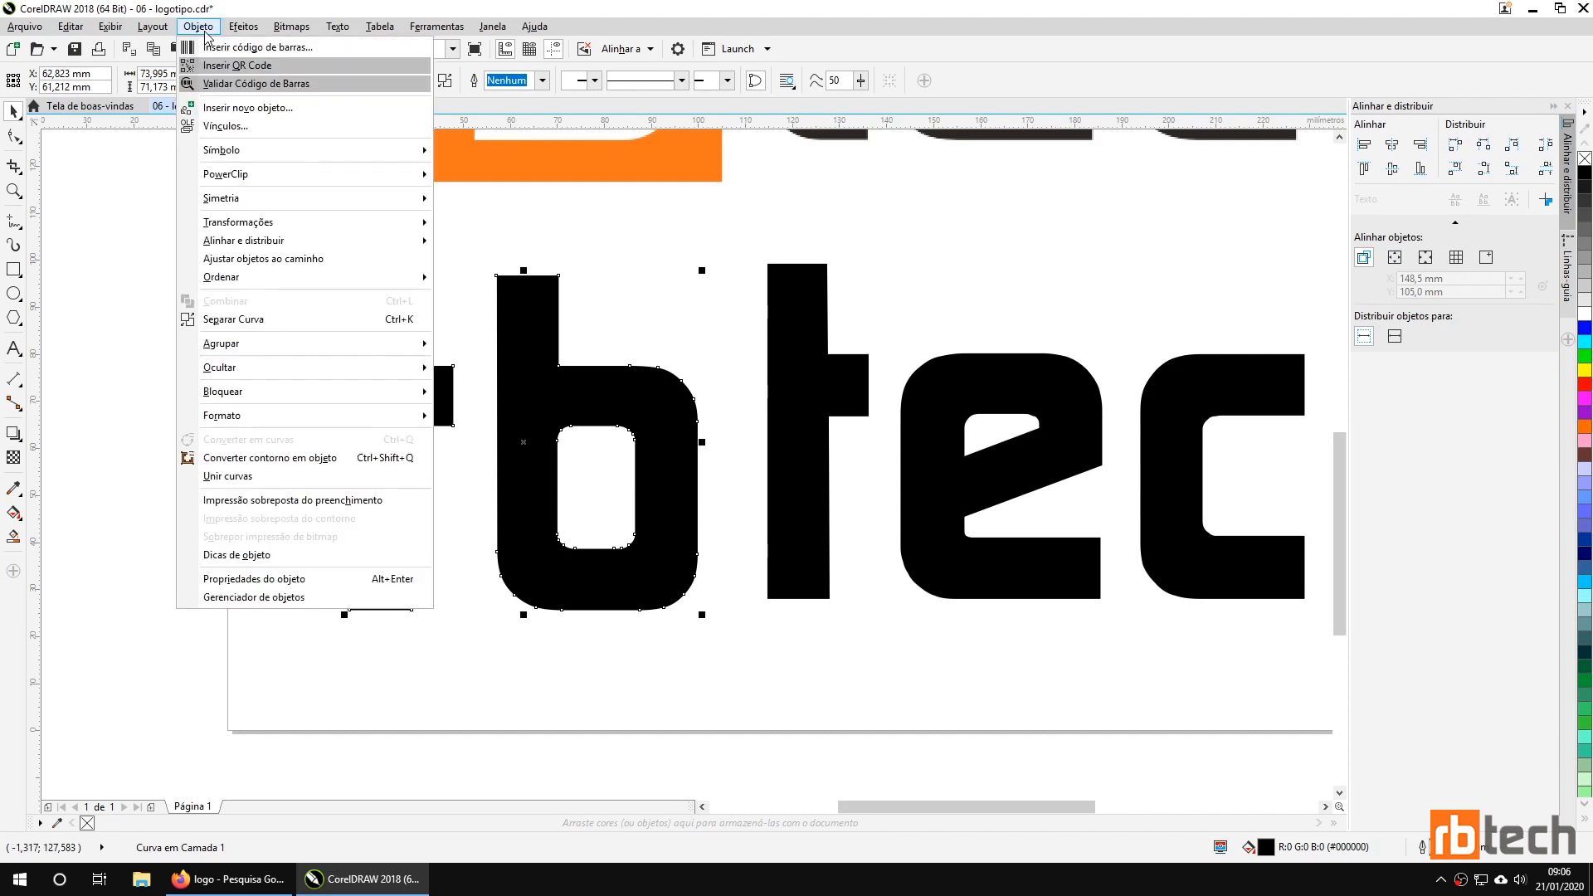
pyautogui.click(269, 320)
pyautogui.click(187, 385)
pyautogui.click(377, 417)
pyautogui.moveTo(167, 428); pyautogui.dragTo(167, 428)
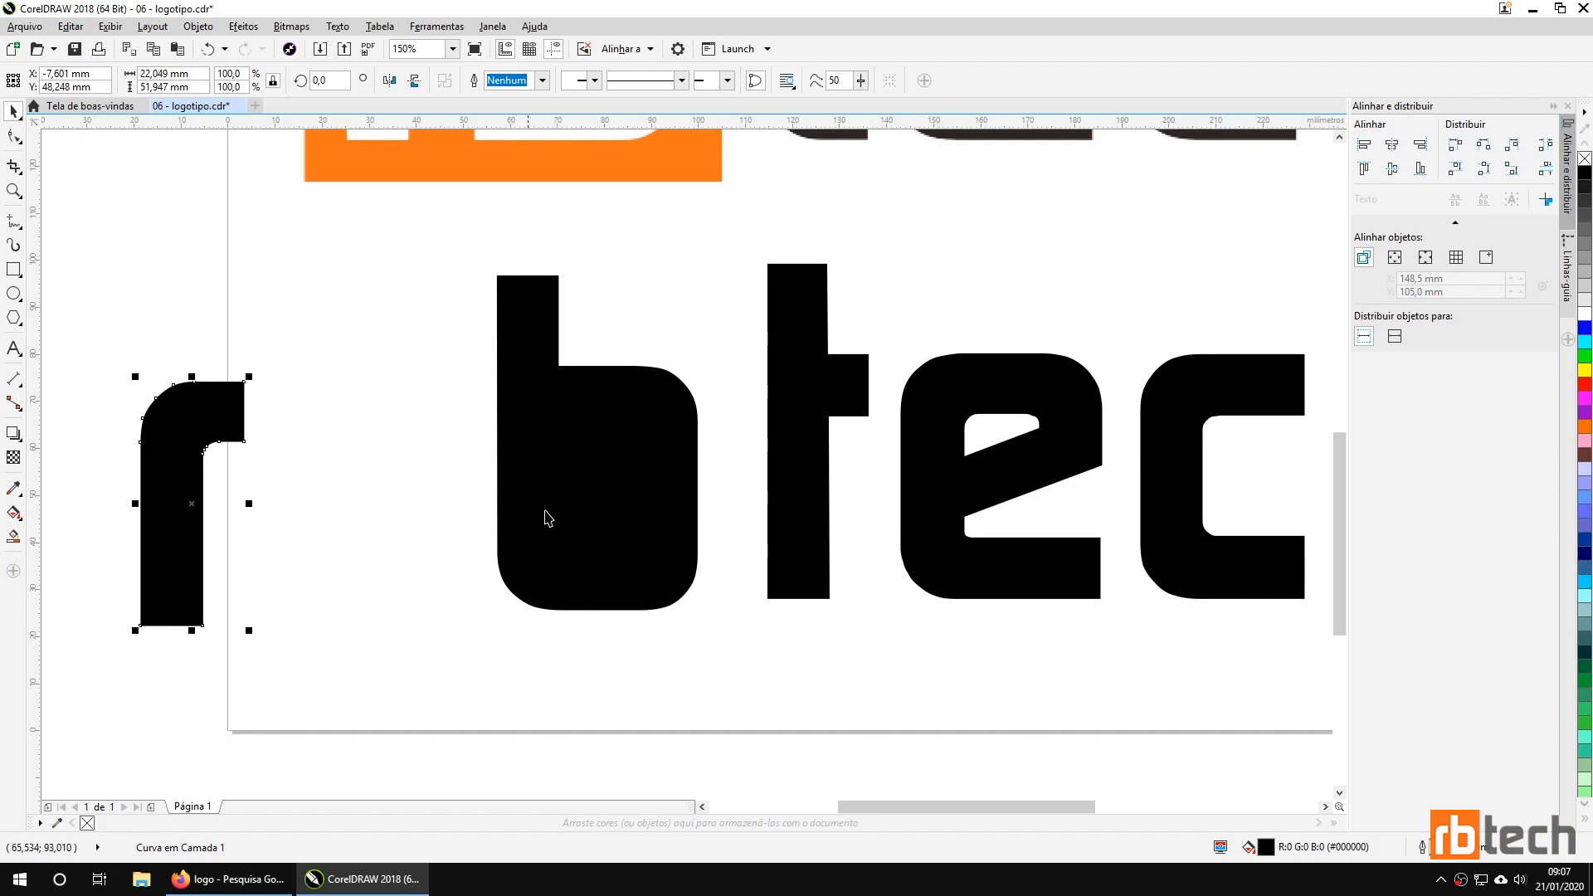
pyautogui.hotkey('ctrl', 'z')
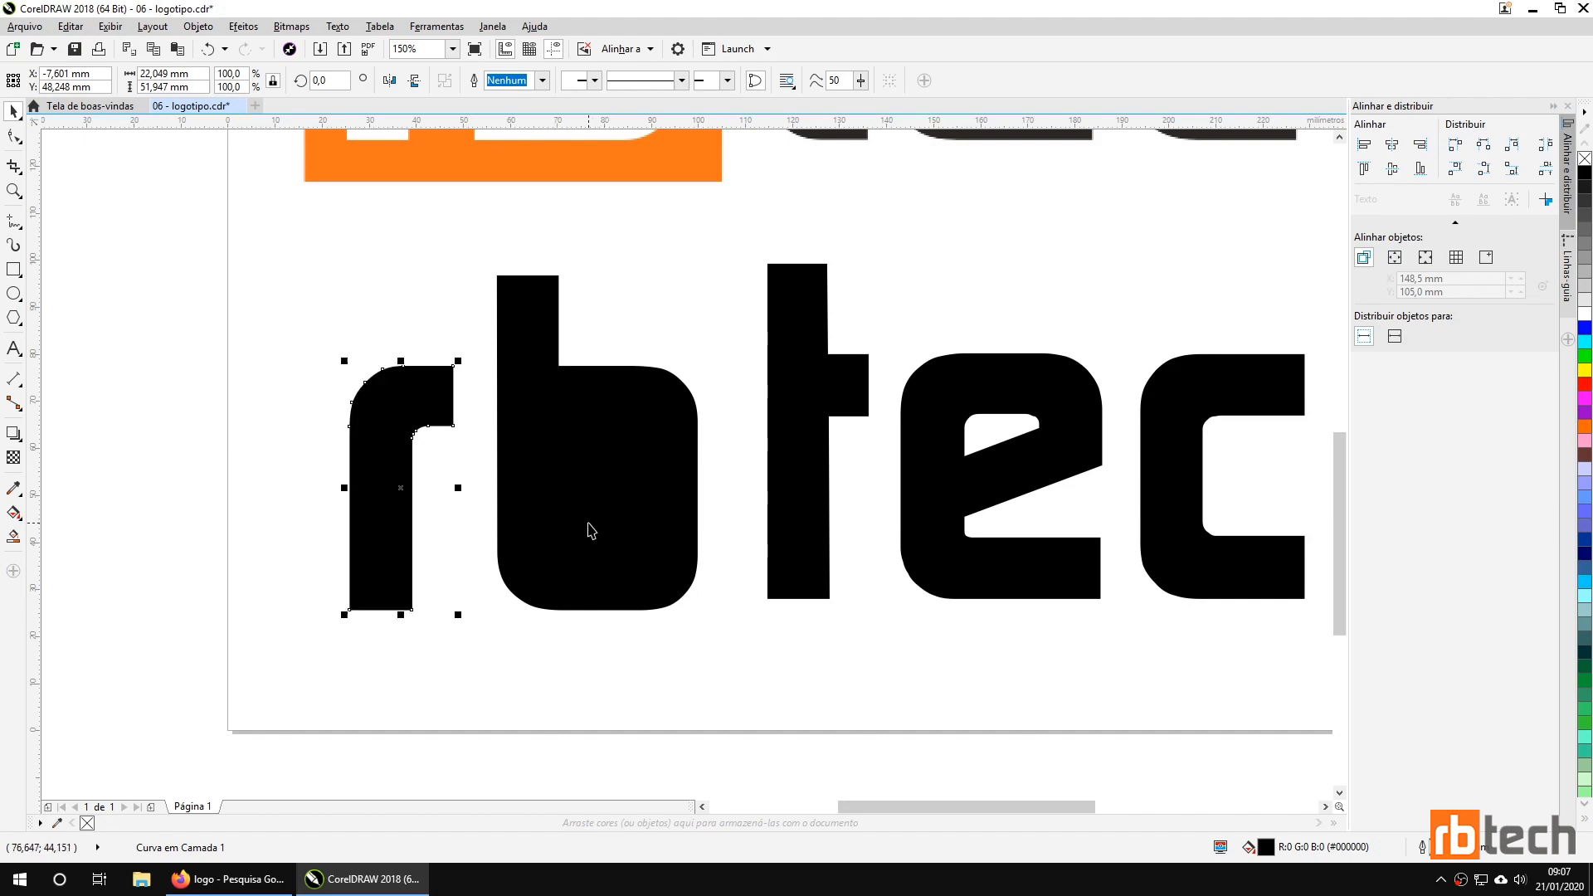
pyautogui.hotkey('ctrl', 'z')
pyautogui.click(557, 628)
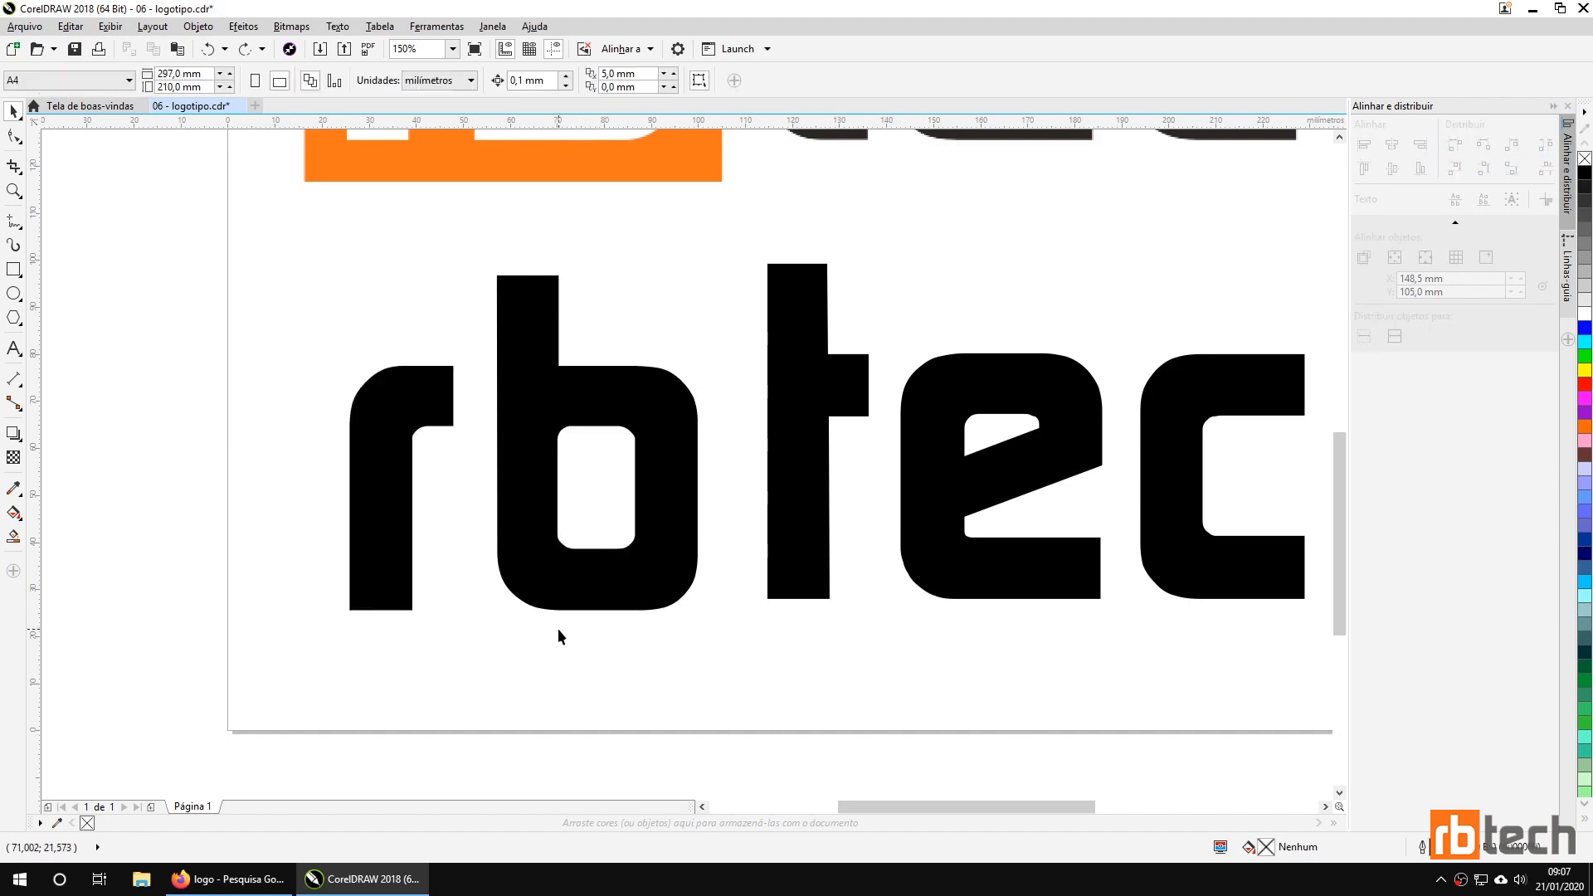
# Place a copy of the combined rb curve beside the page and break the copy apart into separate curves.
pyautogui.click(518, 499)
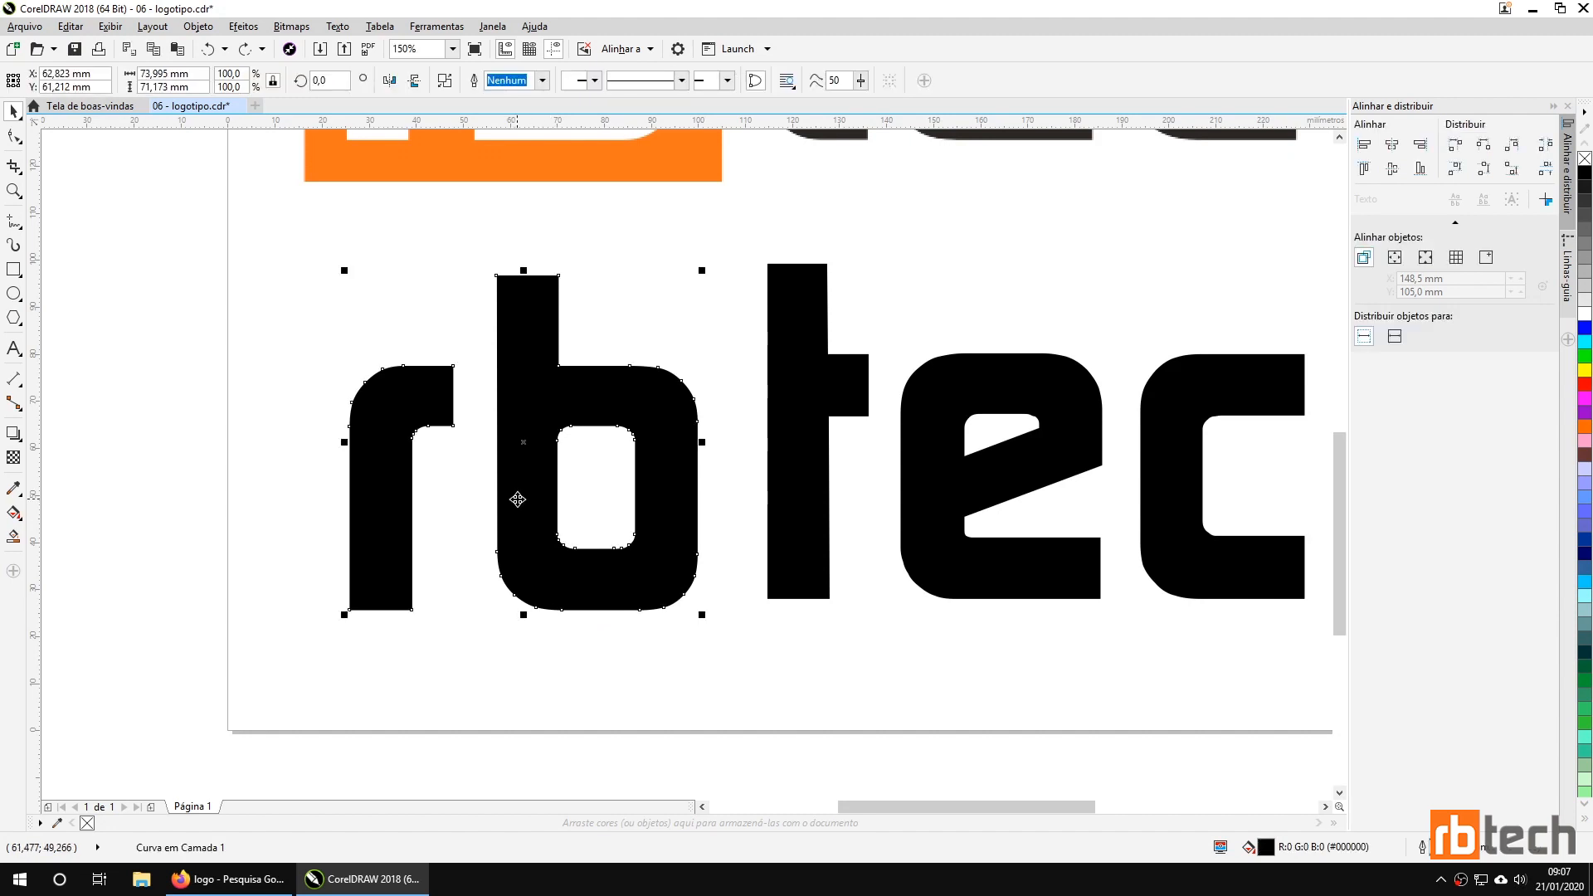
pyautogui.moveTo(518, 499); pyautogui.dragTo(182, 445)
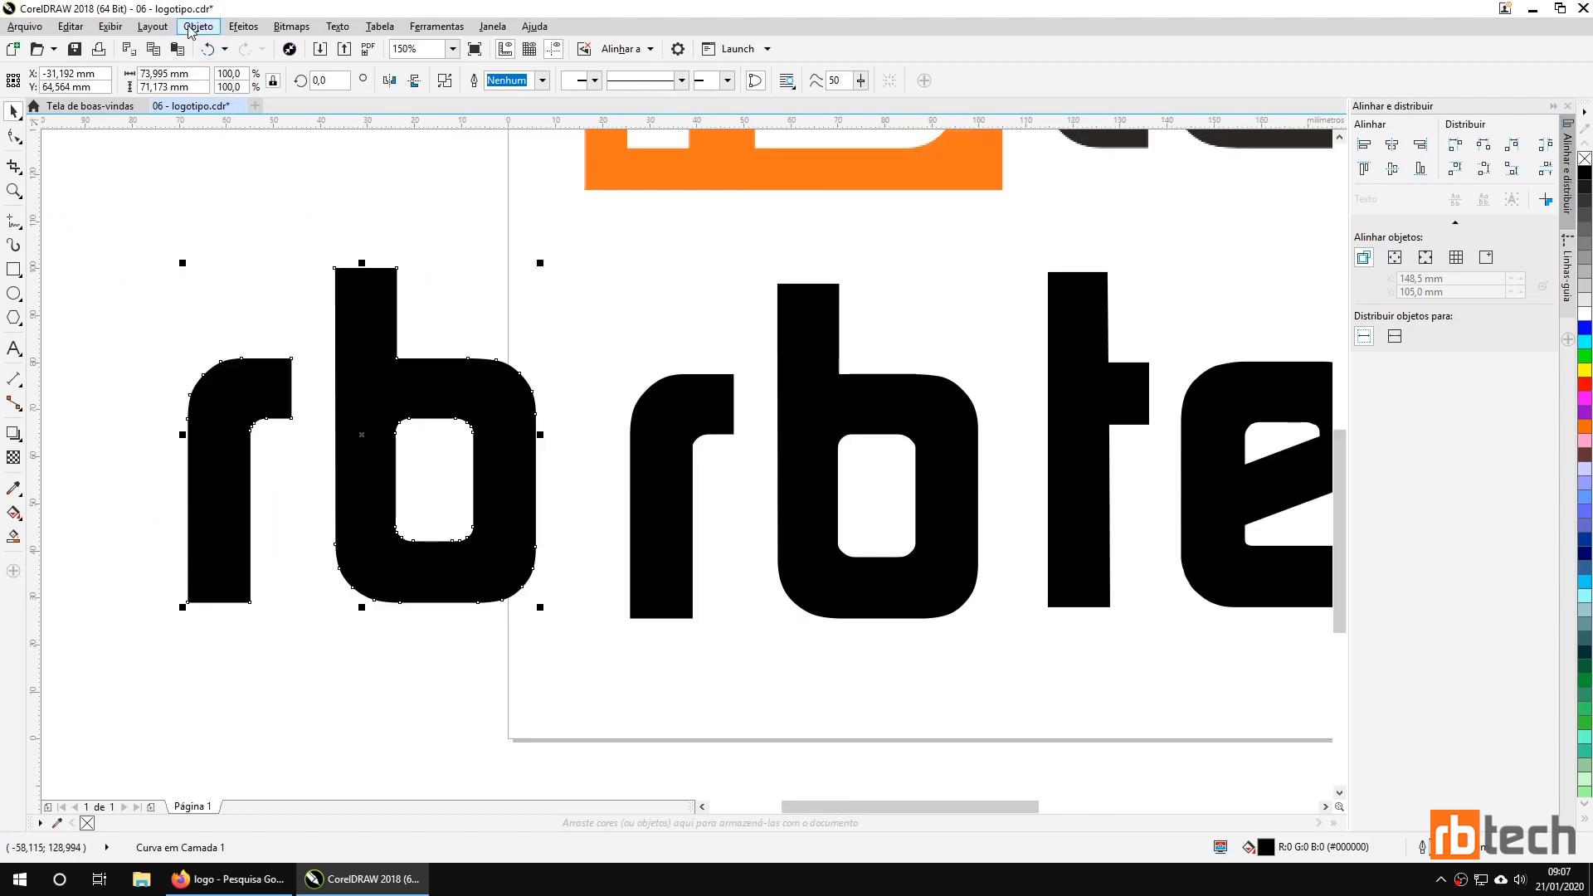
pyautogui.click(190, 31)
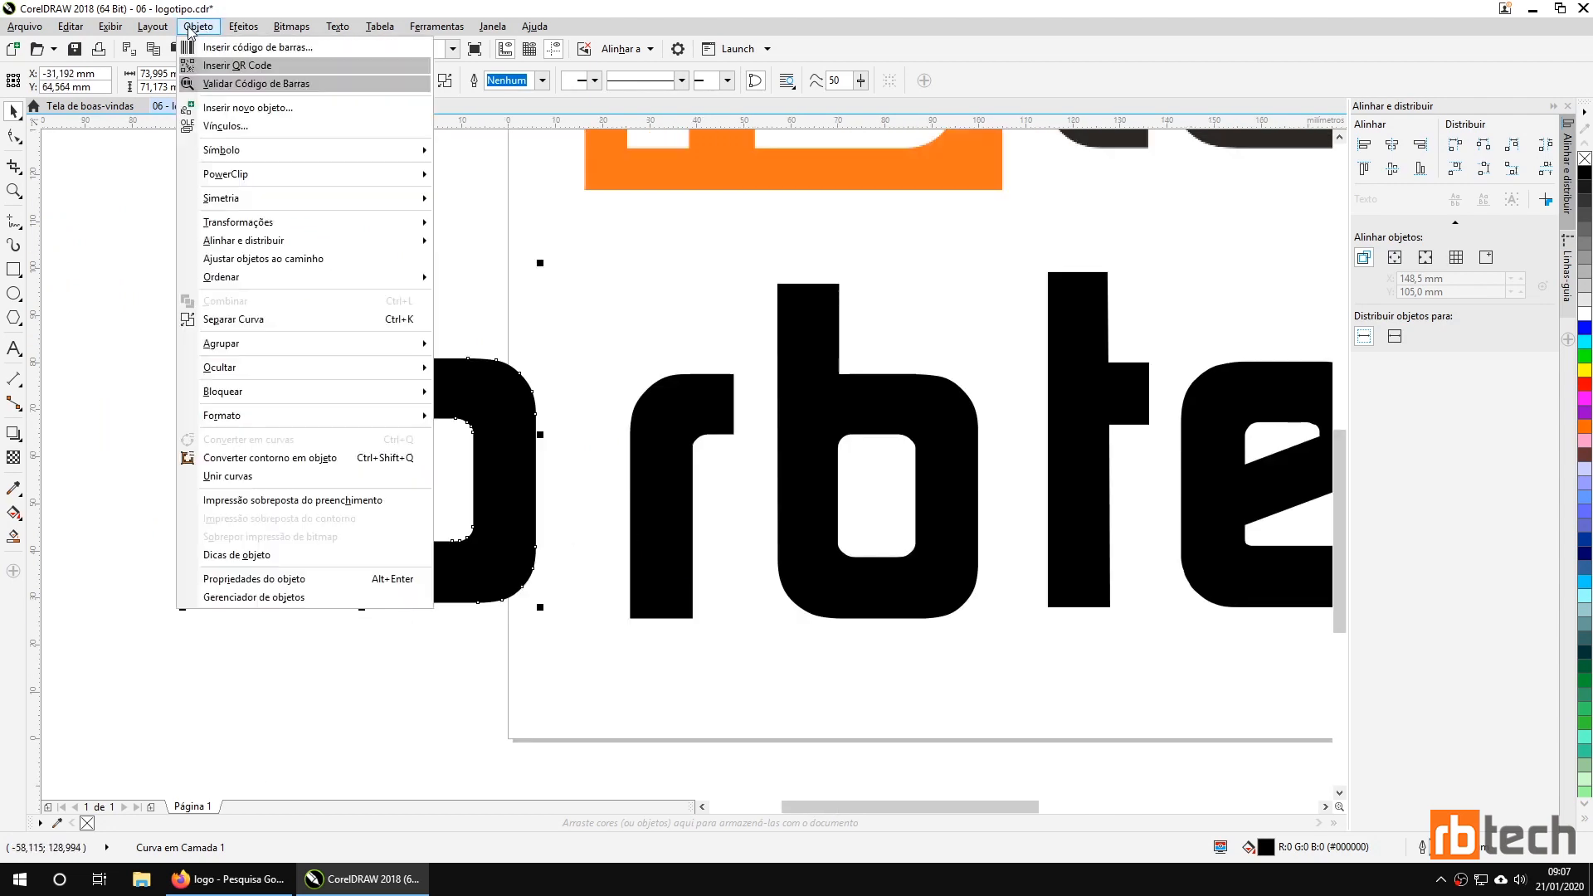
pyautogui.click(432, 315)
pyautogui.press('Escape')
# Move the copied b outline, r and counter shape away from one another so each piece stands separately.
pyautogui.click(391, 501)
pyautogui.moveTo(391, 501); pyautogui.dragTo(416, 405)
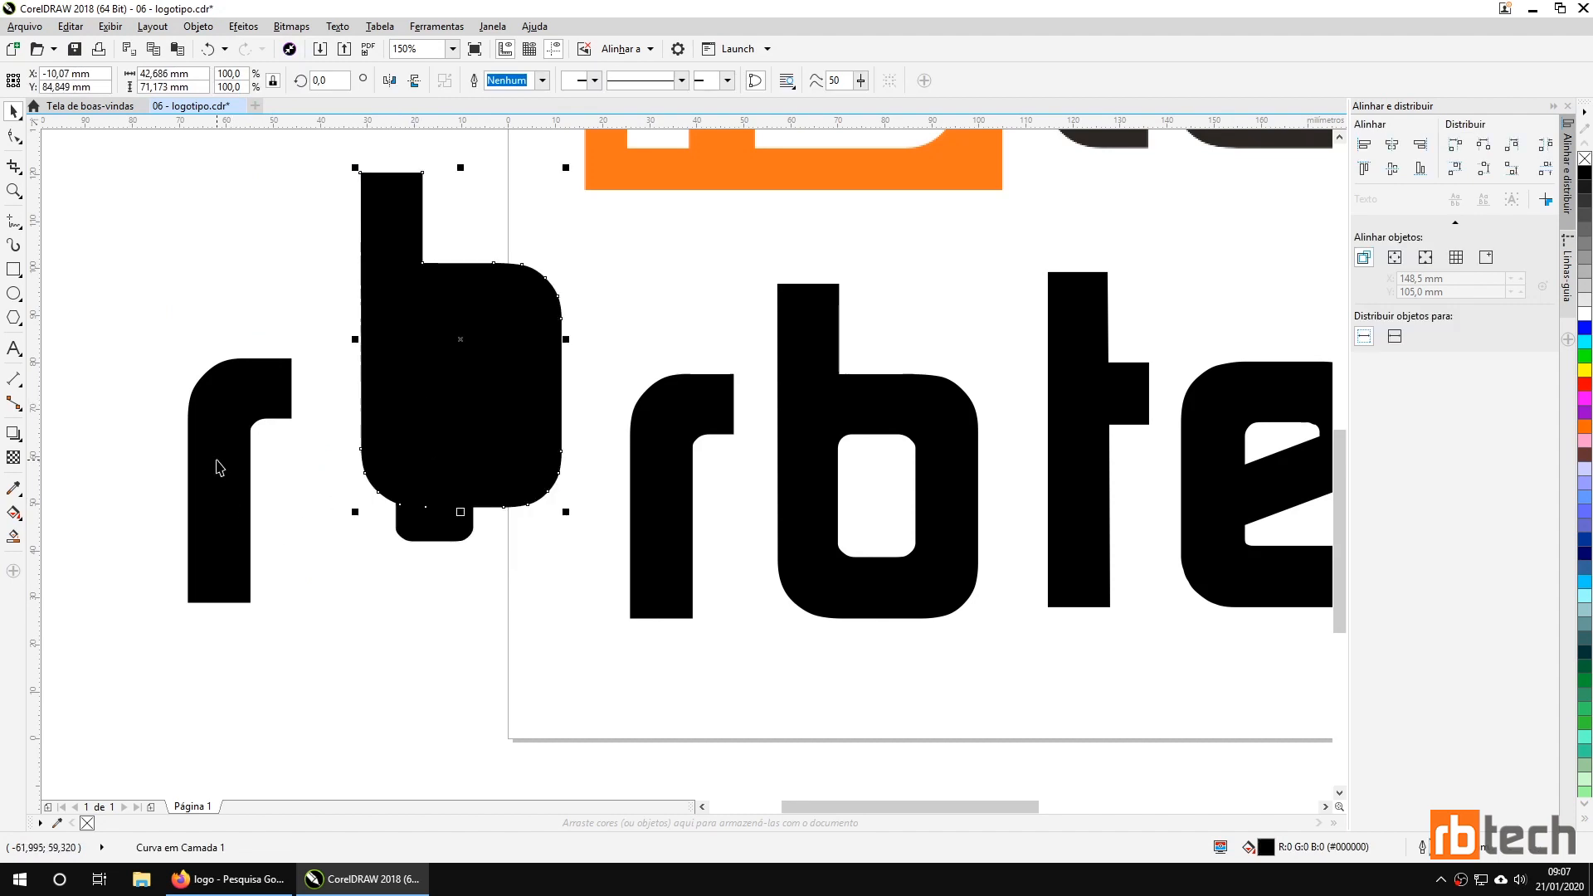
pyautogui.moveTo(219, 469); pyautogui.dragTo(211, 510)
pyautogui.moveTo(444, 386); pyautogui.dragTo(290, 319)
pyautogui.click(451, 518)
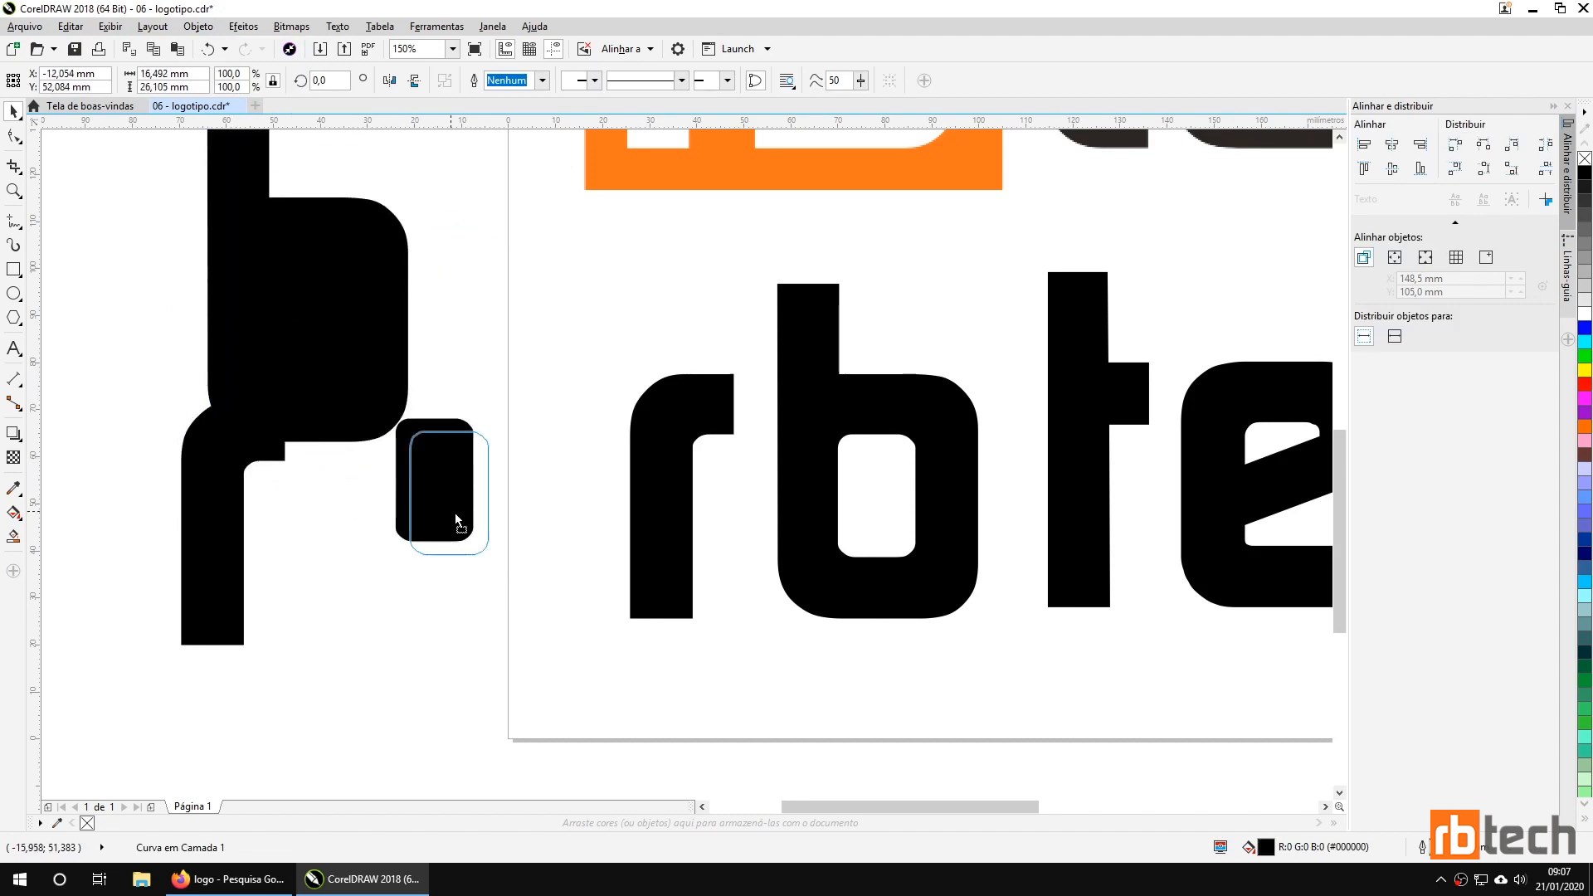
pyautogui.moveTo(449, 517); pyautogui.dragTo(505, 492)
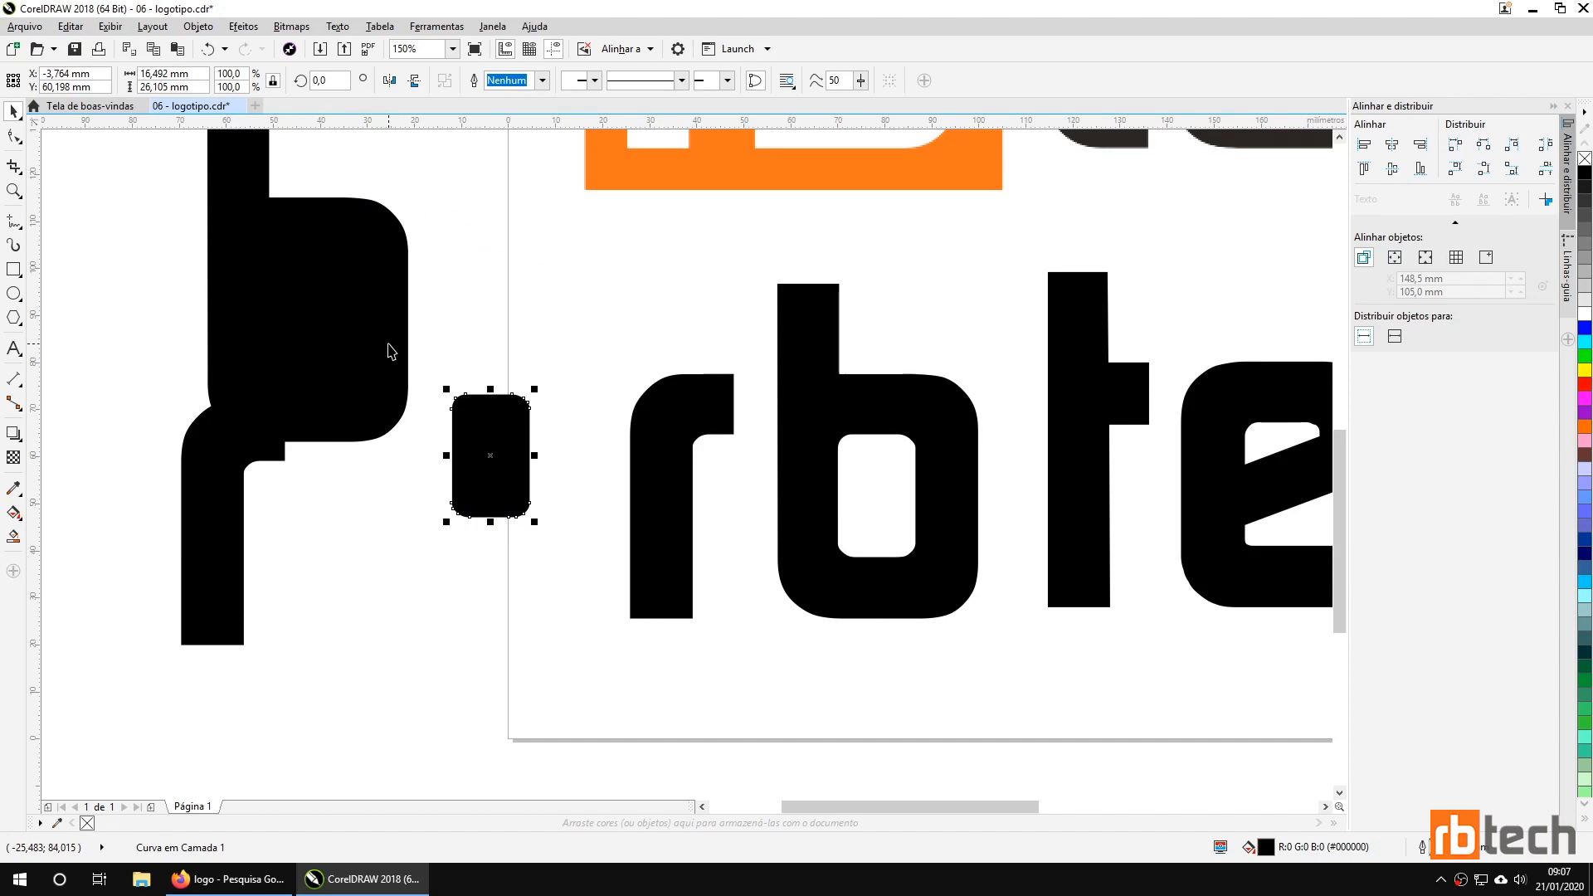
# Delete the copied b outline and its counter shape, and move the copied r into the cleared area beside the page.
pyautogui.click(750, 526)
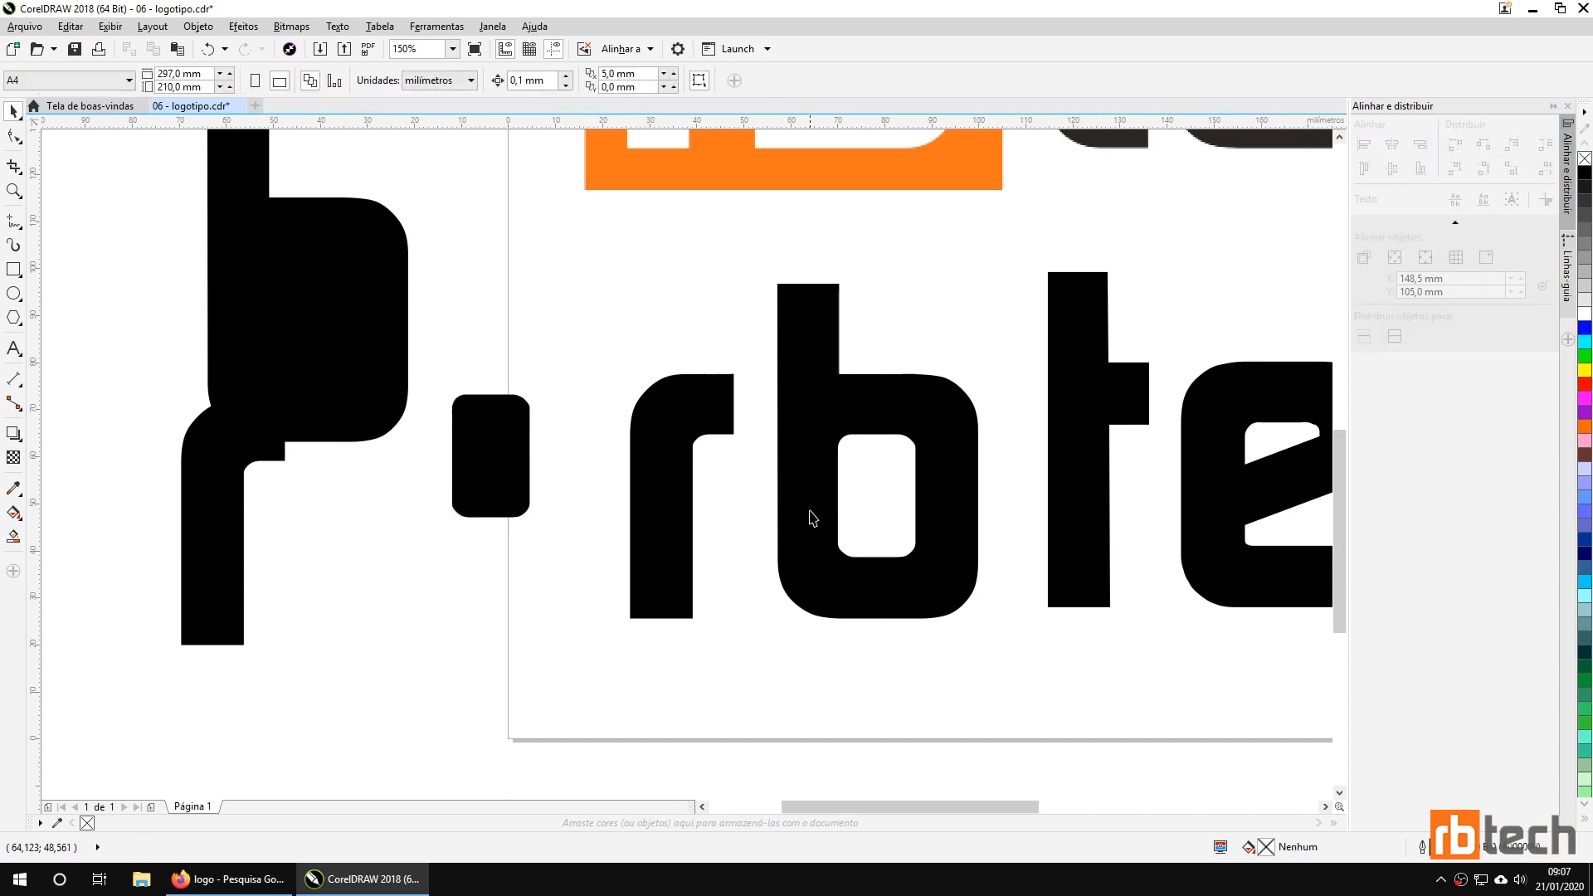
pyautogui.click(369, 303)
pyautogui.click(359, 334)
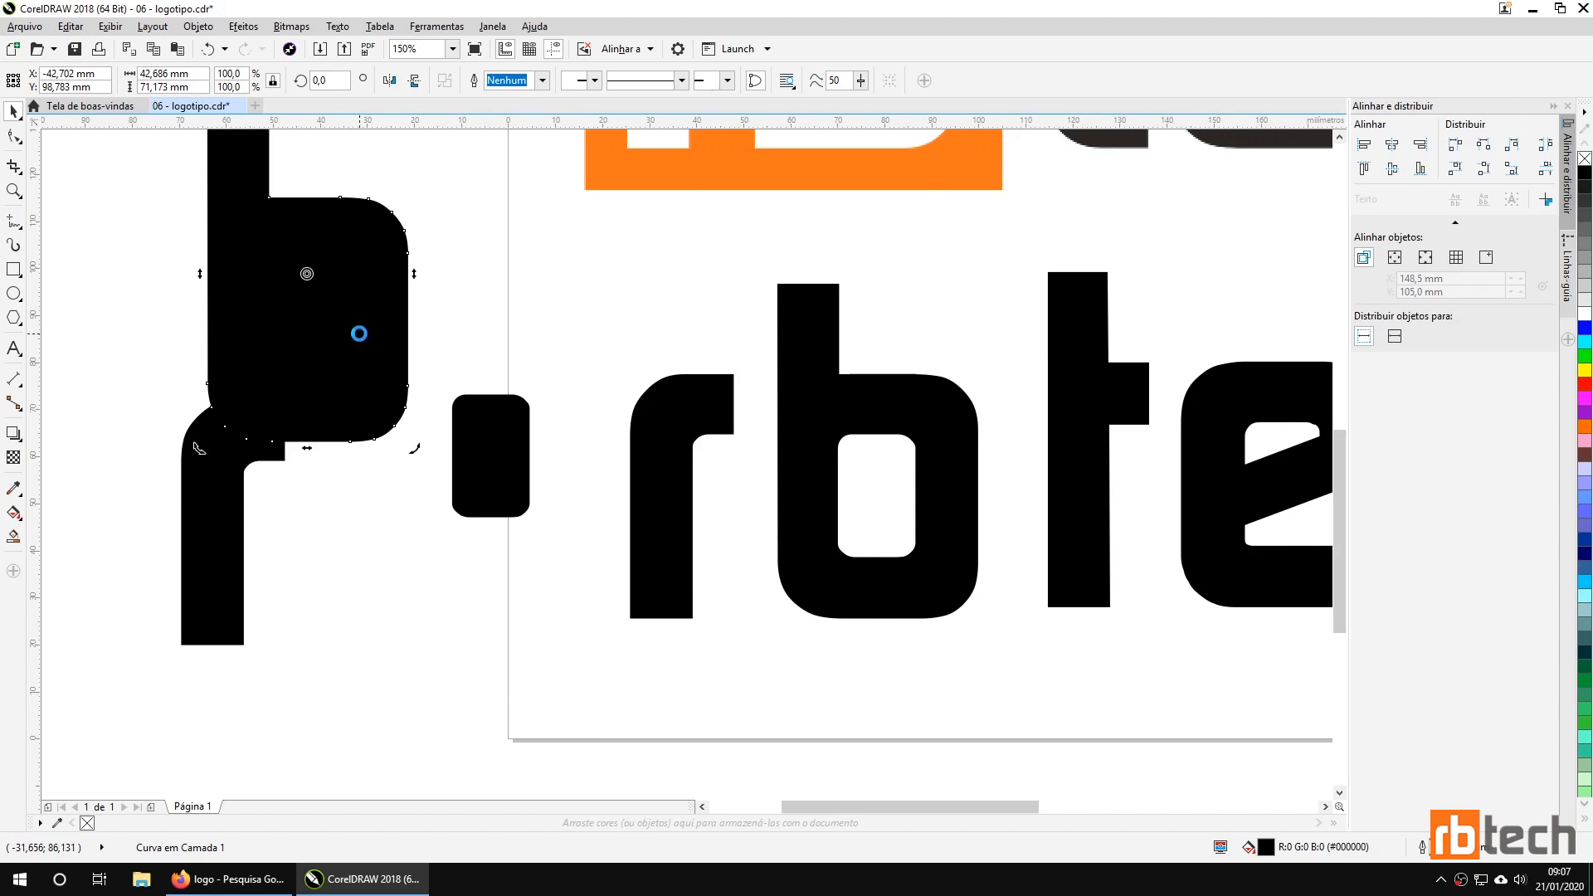
pyautogui.press('Delete')
pyautogui.moveTo(215, 465); pyautogui.dragTo(390, 409)
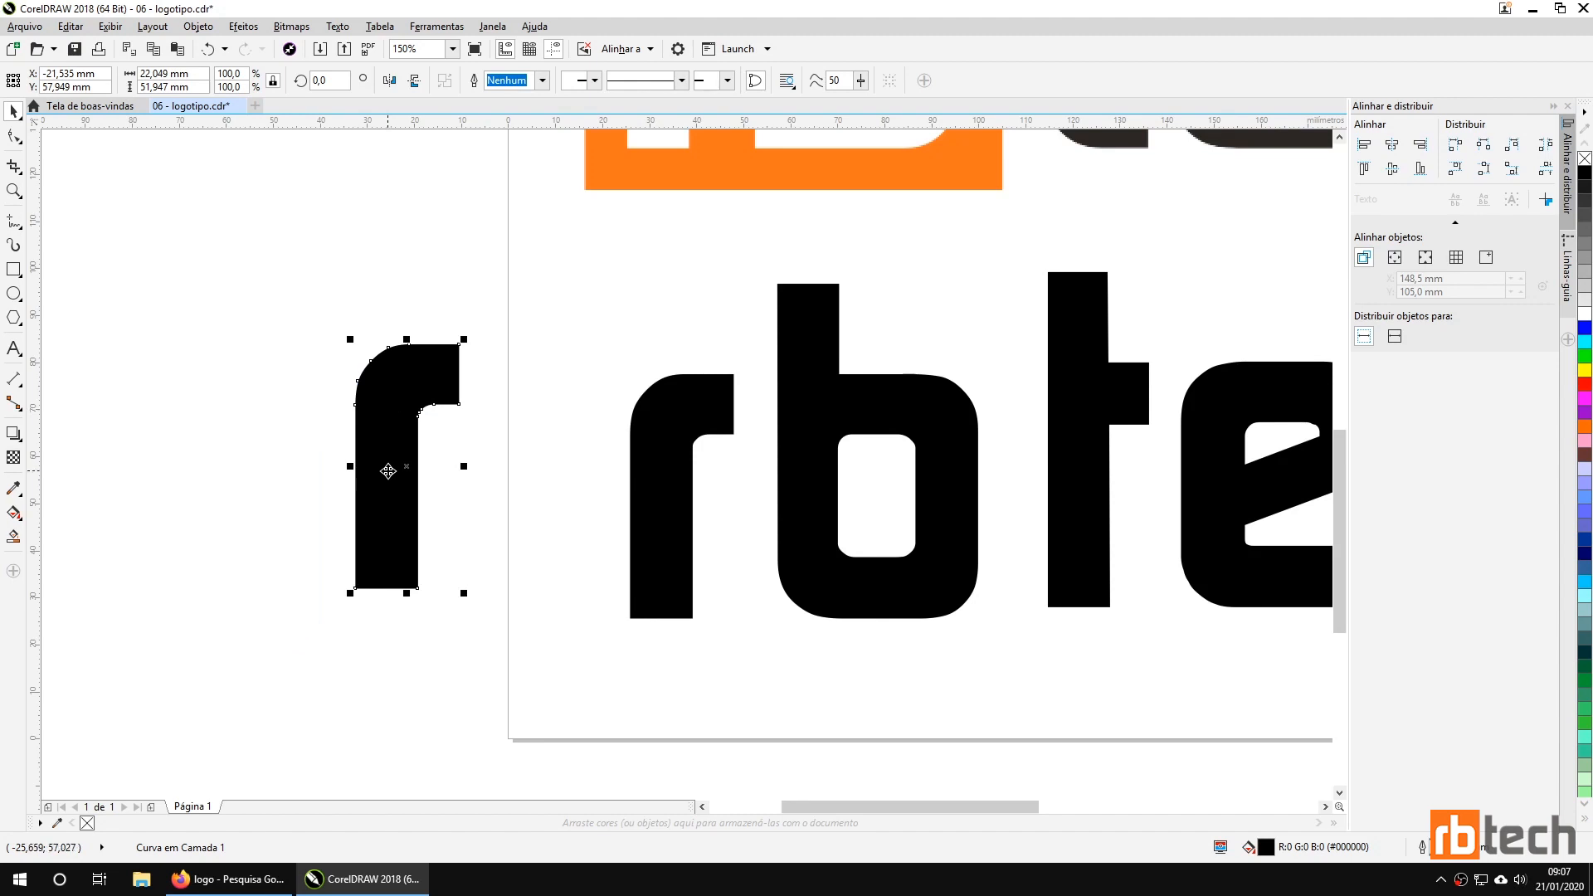
# Duplicate the separated r and place the duplicate farther from the page, beside the first one.
pyautogui.scroll(2, 387, 470)
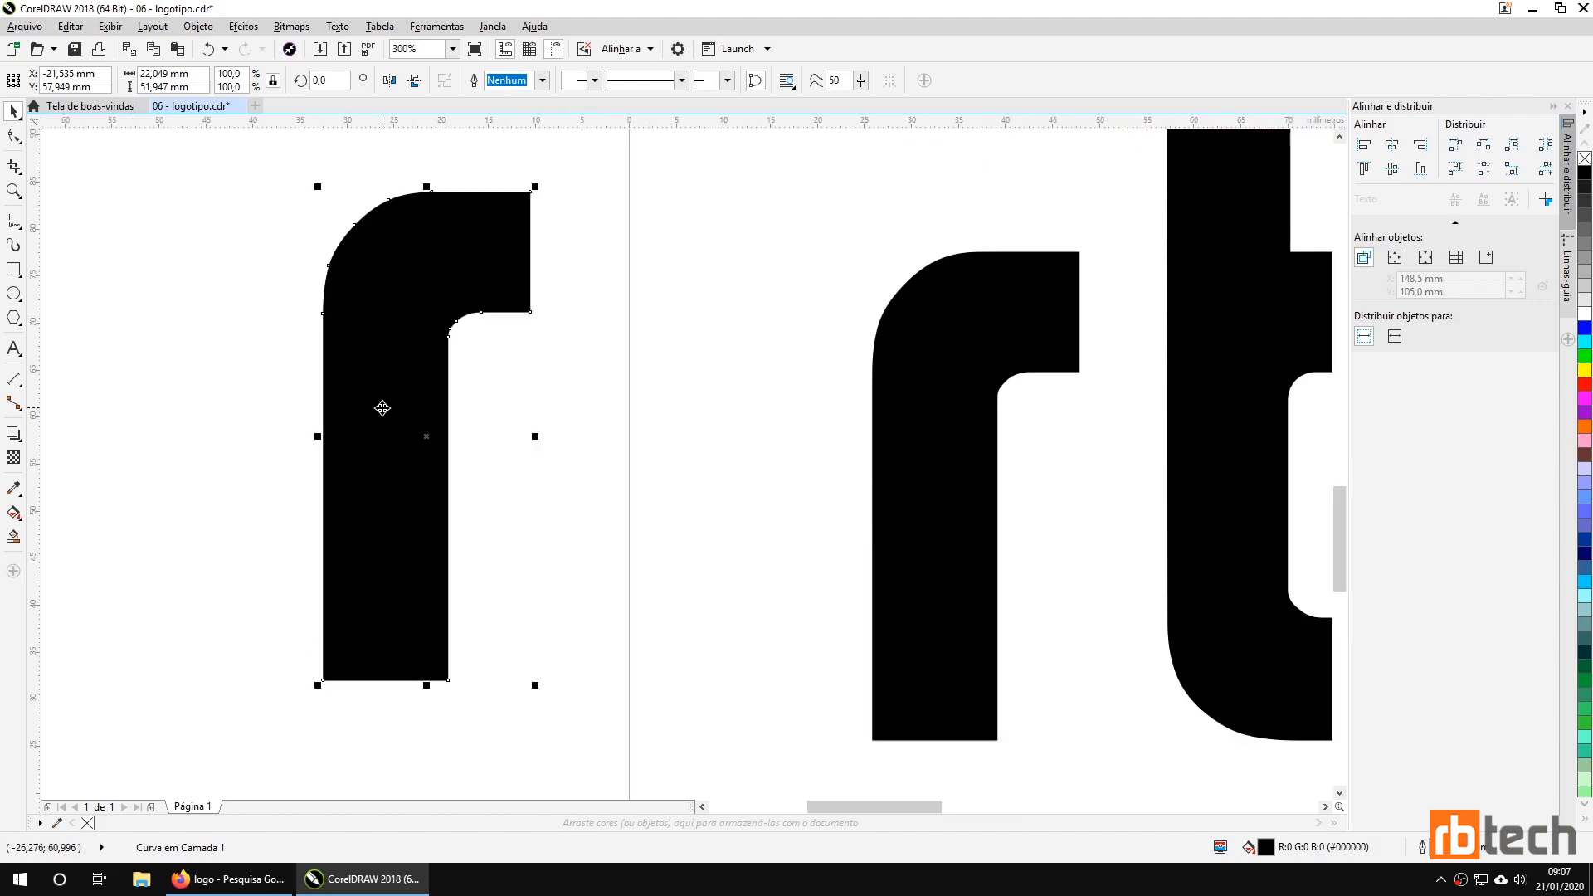
pyautogui.scroll(-2, 382, 408)
pyautogui.moveTo(380, 401); pyautogui.dragTo(184, 421)
pyautogui.click(381, 445)
pyautogui.scroll(2, 384, 427)
pyautogui.scroll(-1, 787, 500)
pyautogui.moveTo(884, 540); pyautogui.dragTo(774, 524)
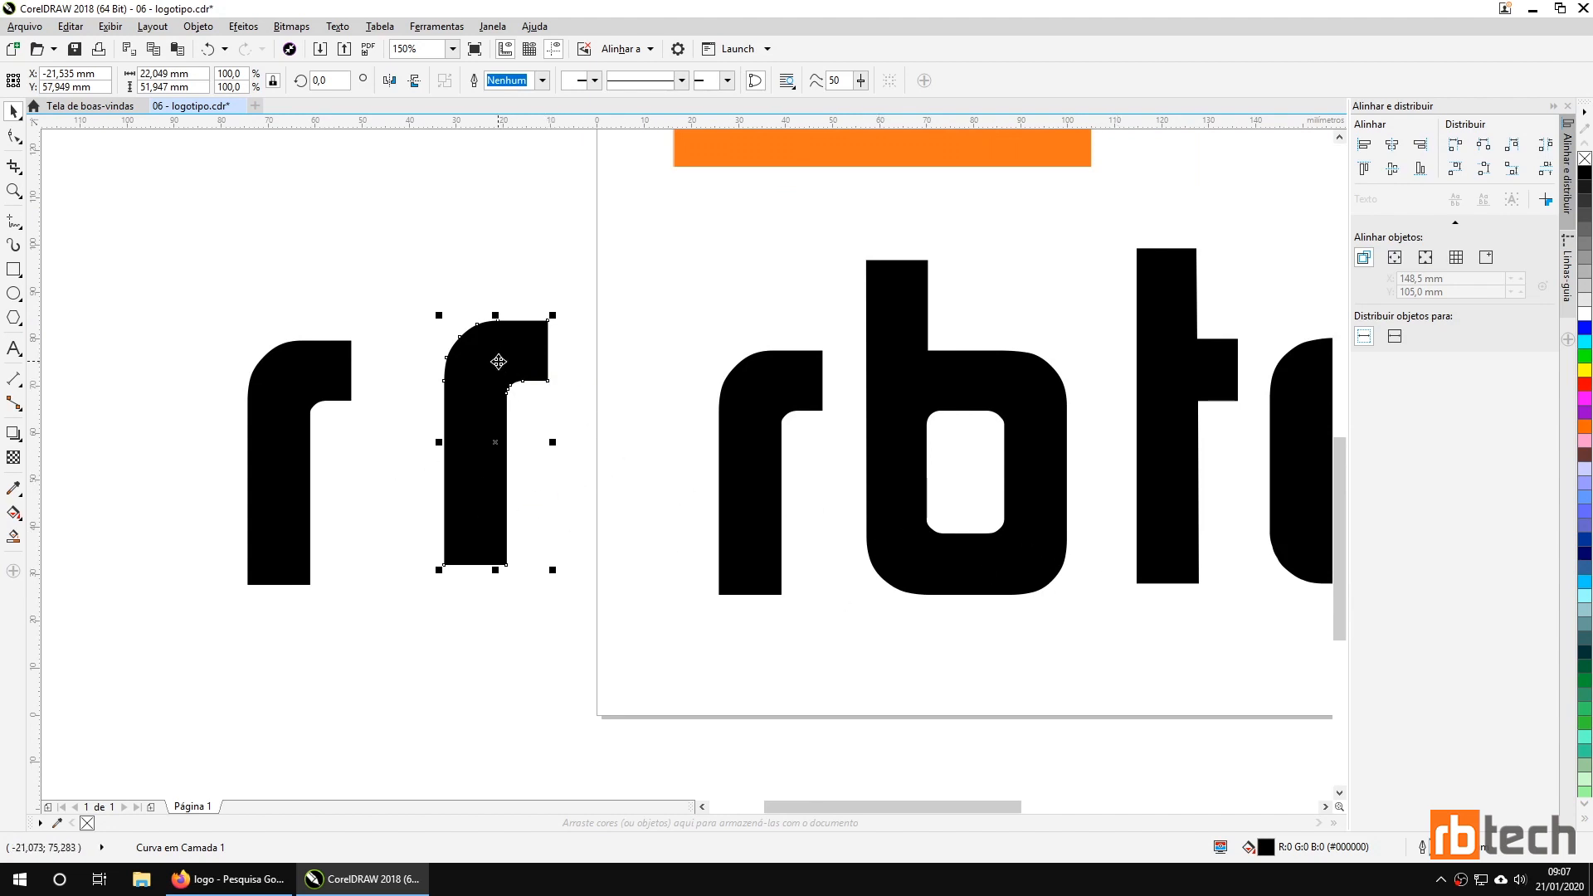
# With the Shape tool, add one node on each side of the stem of the r nearest the page, at matching heights.
pyautogui.scroll(2, 498, 361)
pyautogui.click(498, 386)
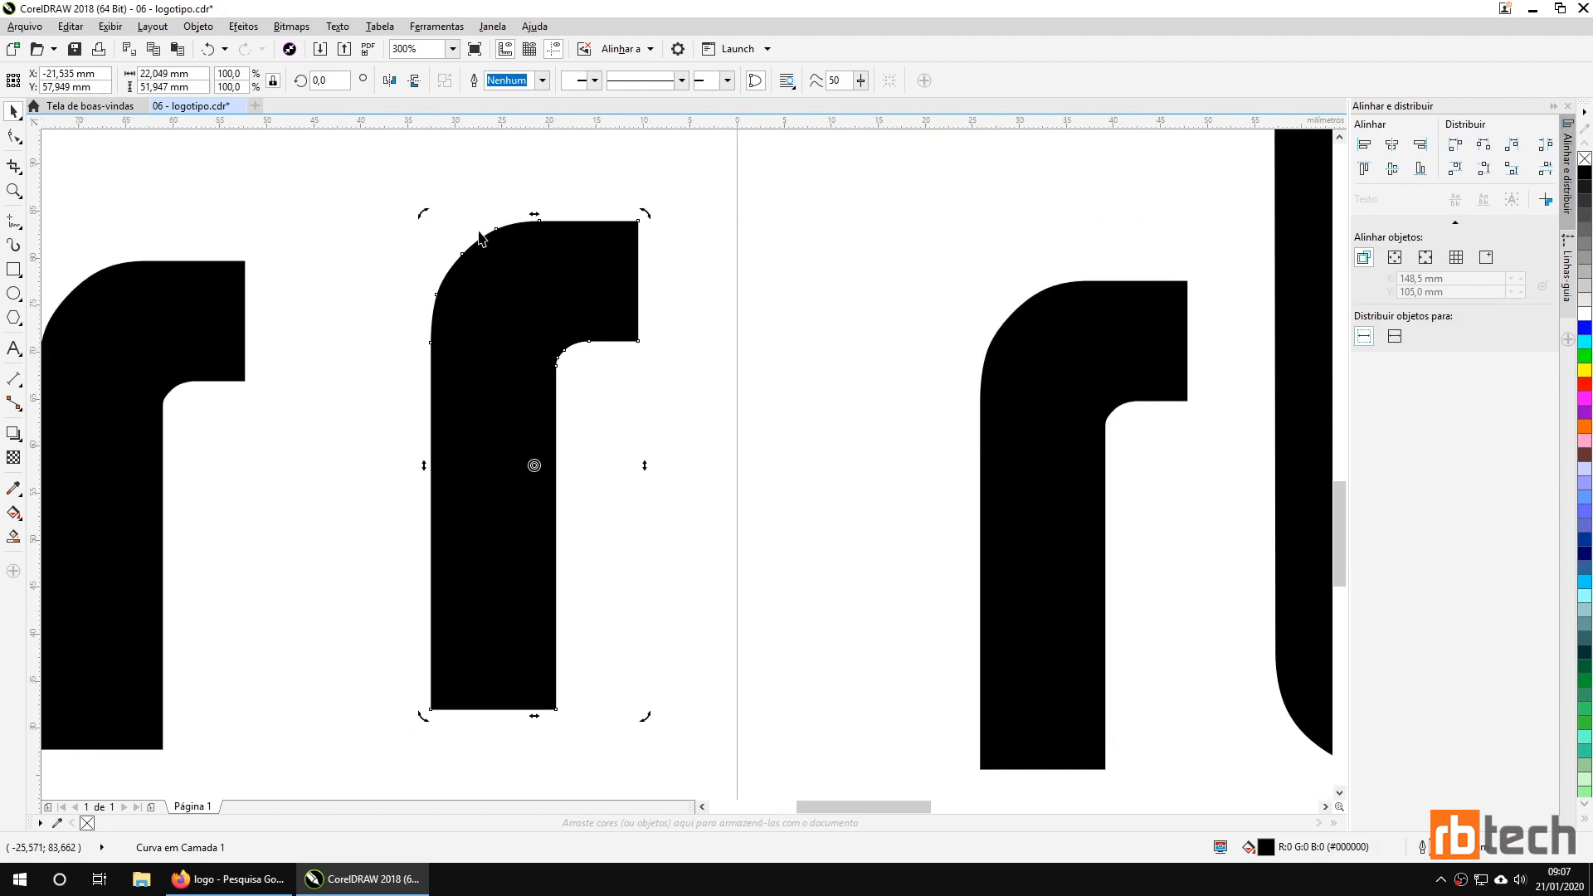
pyautogui.click(629, 414)
pyautogui.click(13, 137)
pyautogui.click(494, 296)
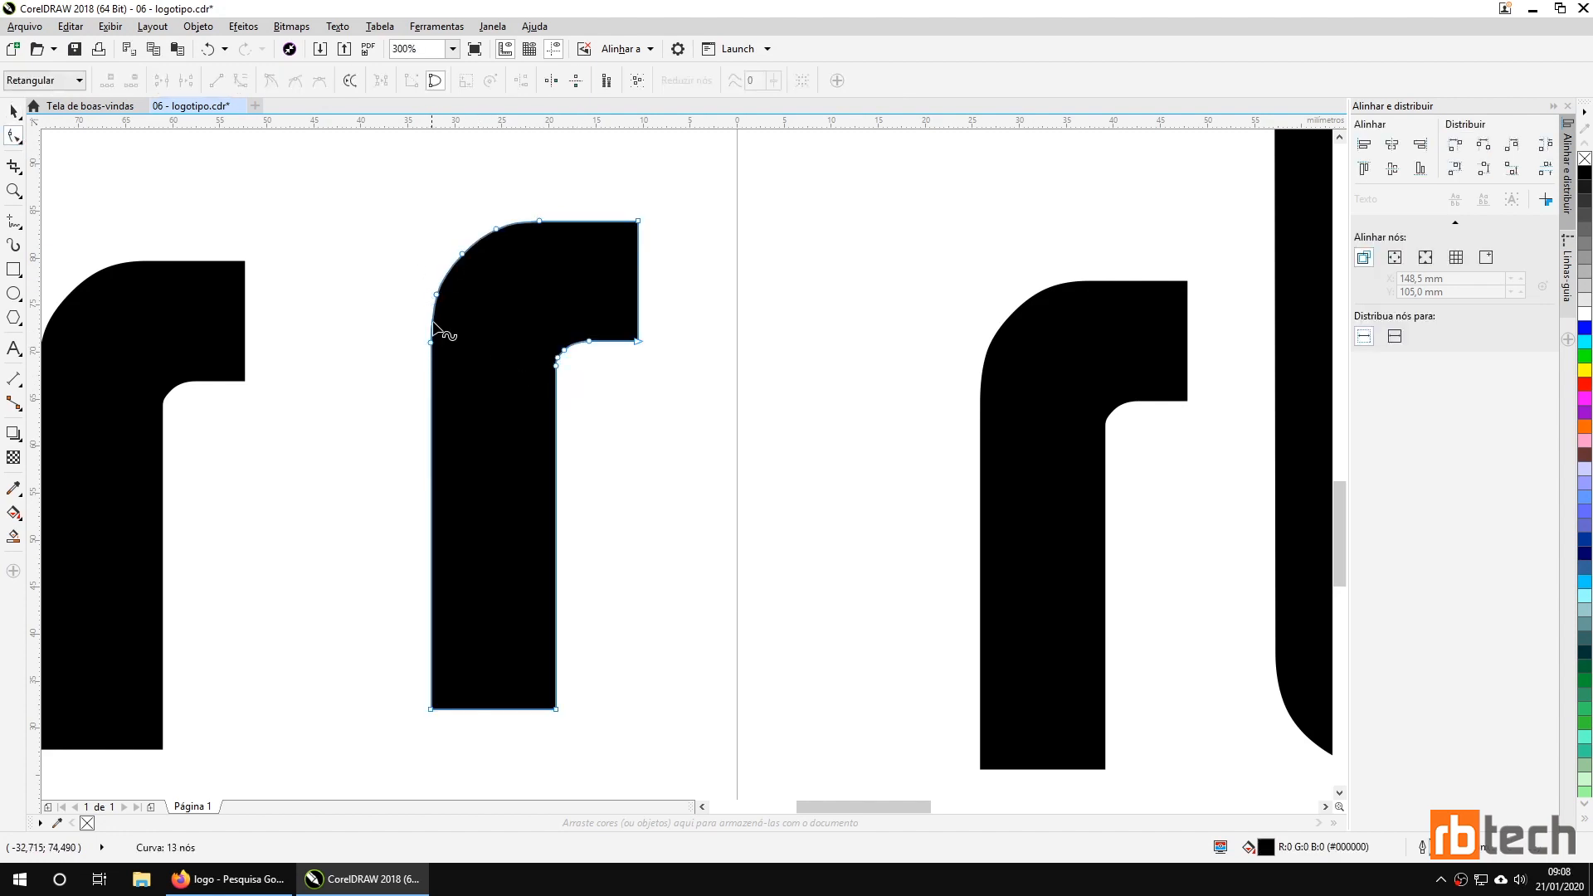
pyautogui.doubleClick(431, 434)
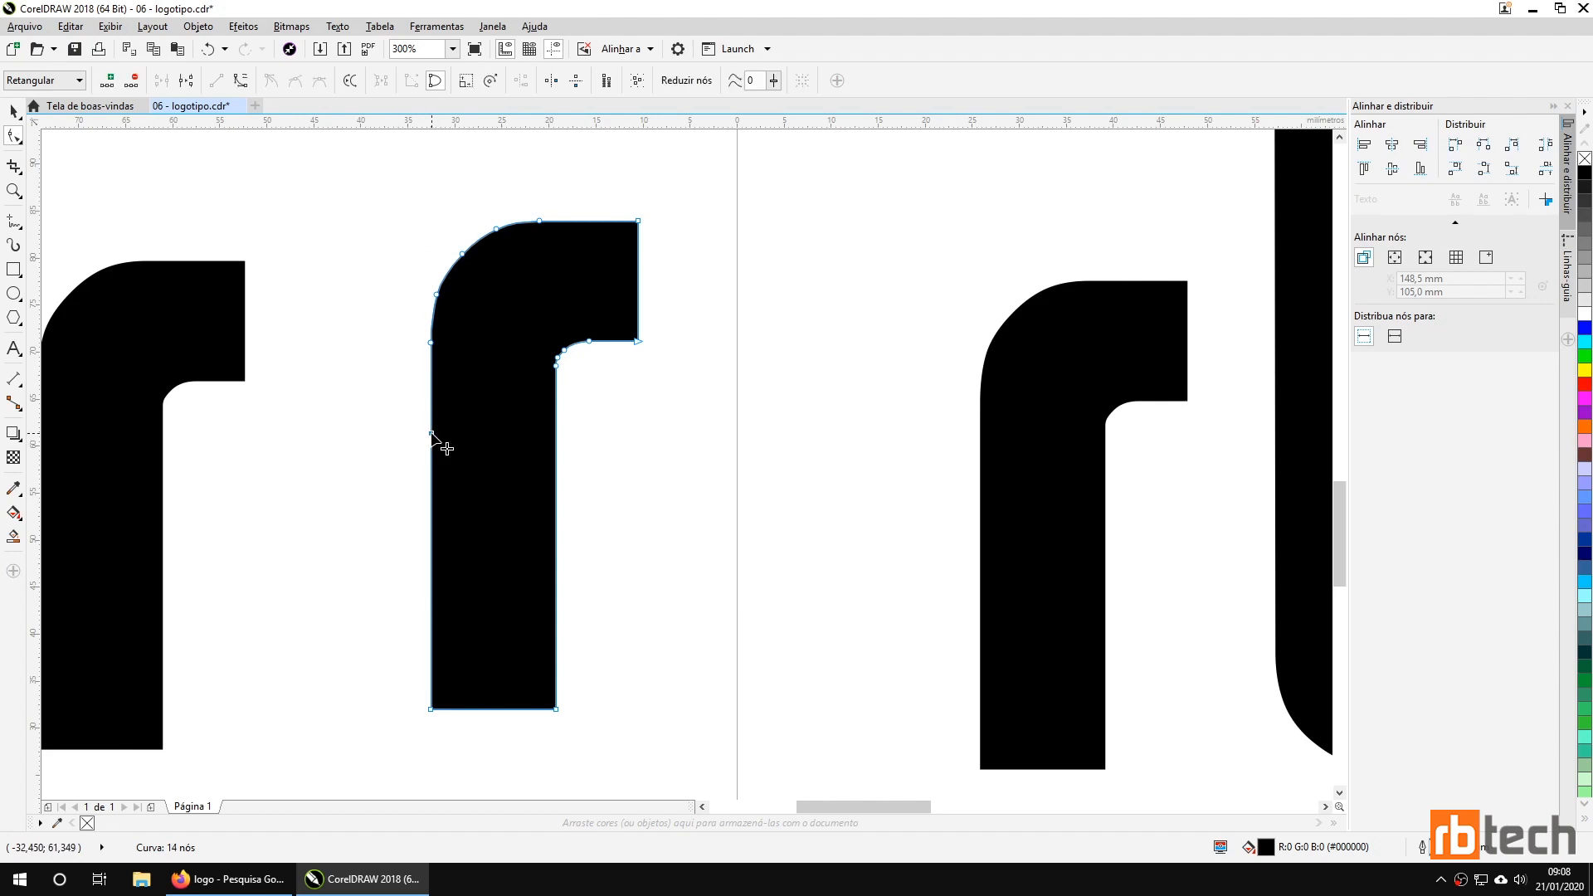
pyautogui.doubleClick(556, 433)
# Delete the upper nodes of this r and convert its curved top to a straight line, leaving a rectangular block.
pyautogui.moveTo(385, 199); pyautogui.dragTo(677, 388)
pyautogui.press('Delete')
pyautogui.click(510, 184)
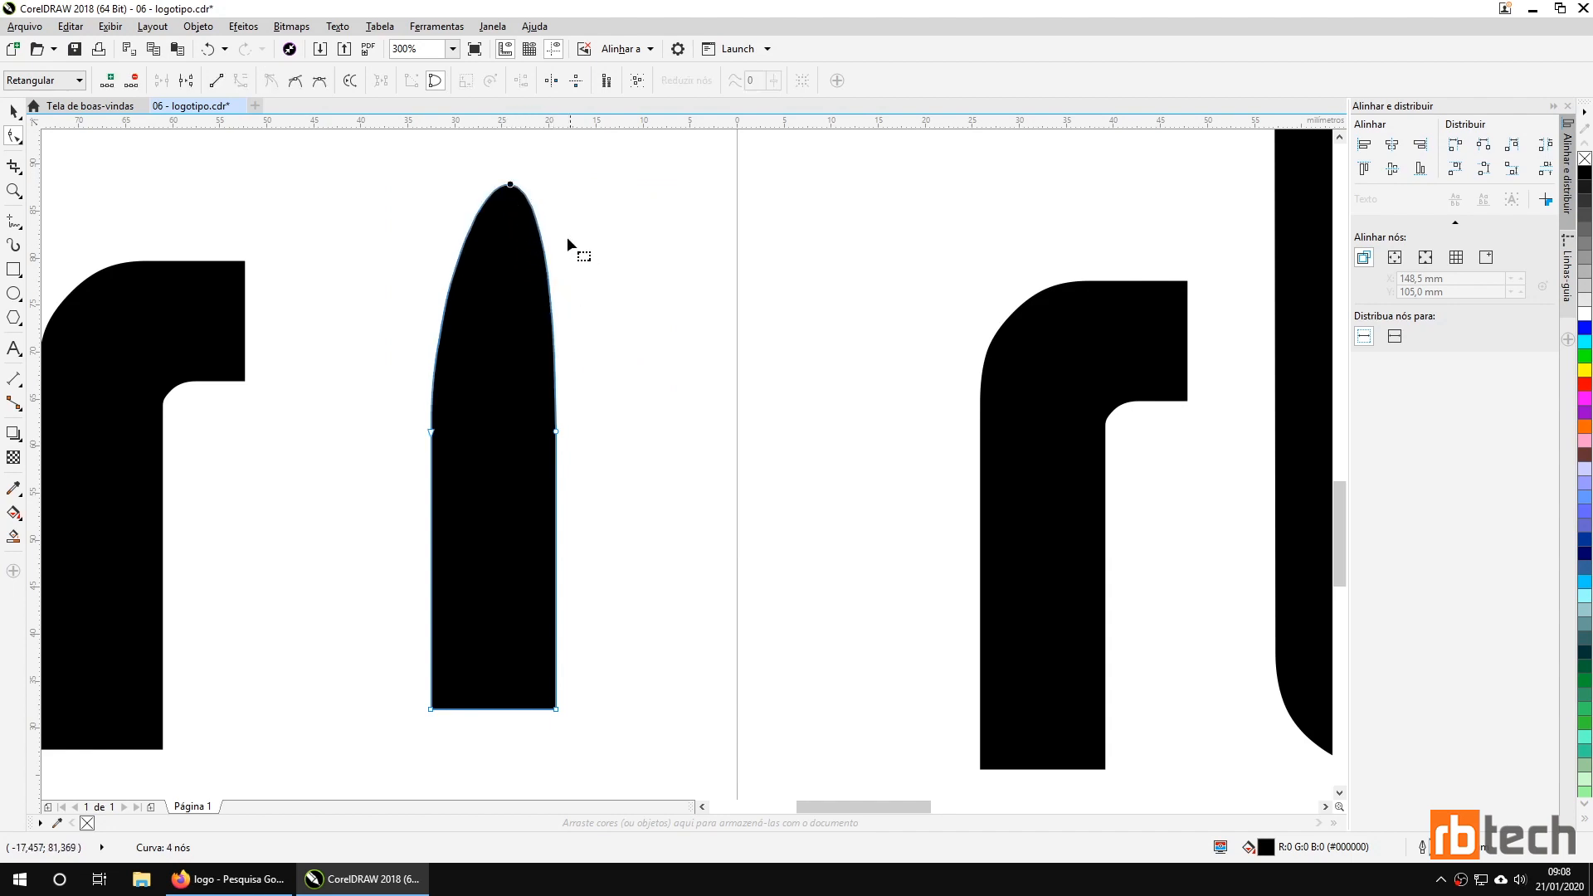
pyautogui.click(218, 81)
pyautogui.click(643, 370)
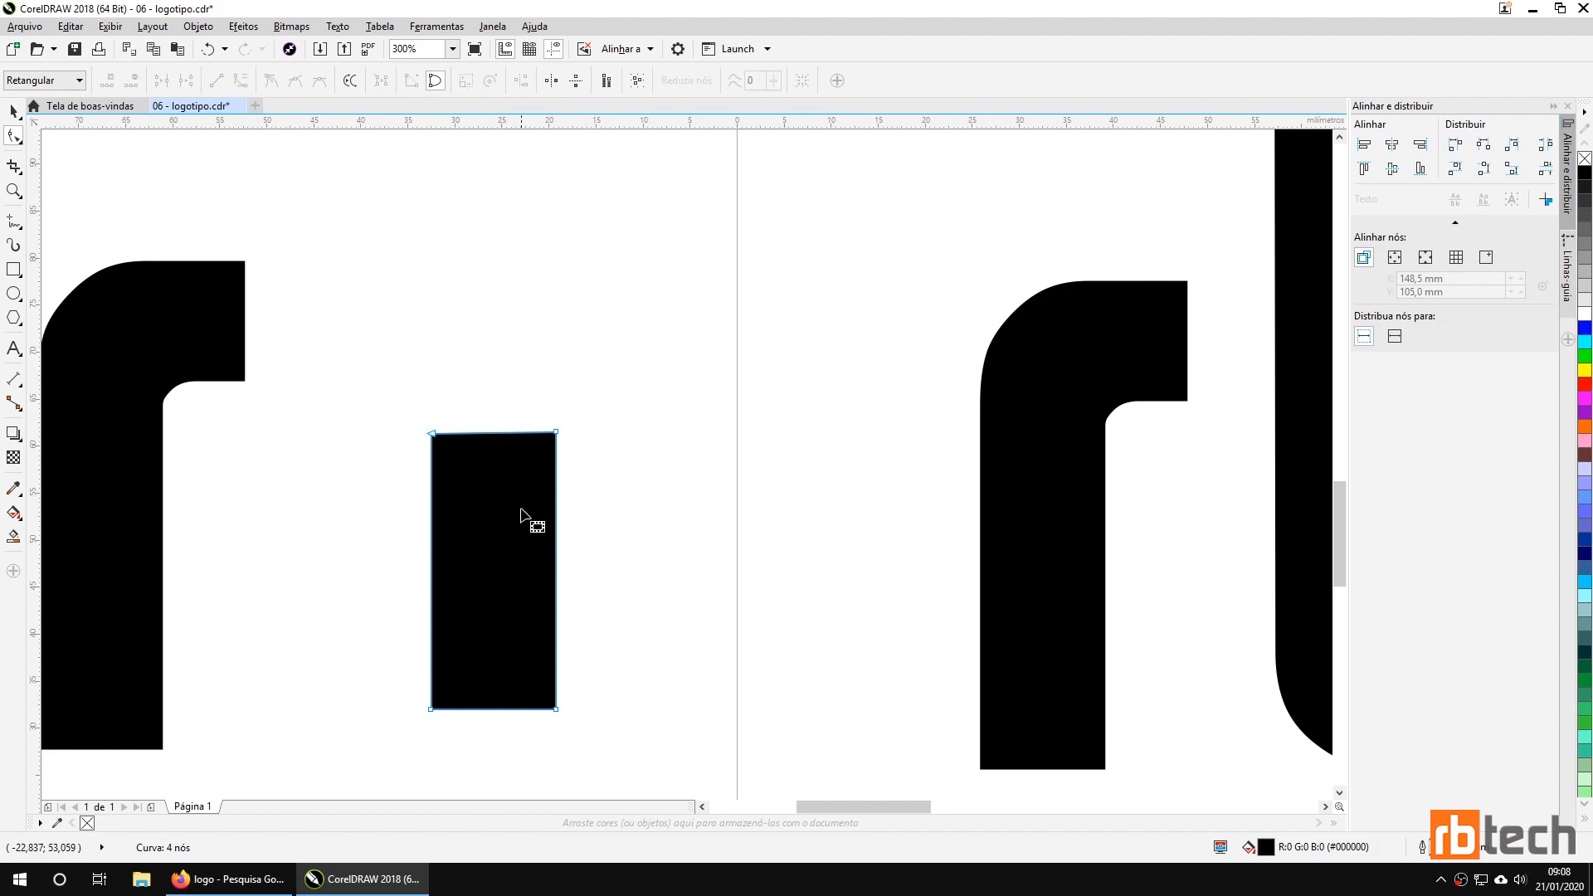
# Move the rectangular block onto the lower stem of the b in the logo, centred at about X 63.8 mm, Y 42.1 mm.
pyautogui.scroll(-1, 701, 504)
pyautogui.moveTo(794, 520); pyautogui.dragTo(600, 484)
pyautogui.scroll(2, 860, 586)
pyautogui.click(748, 579)
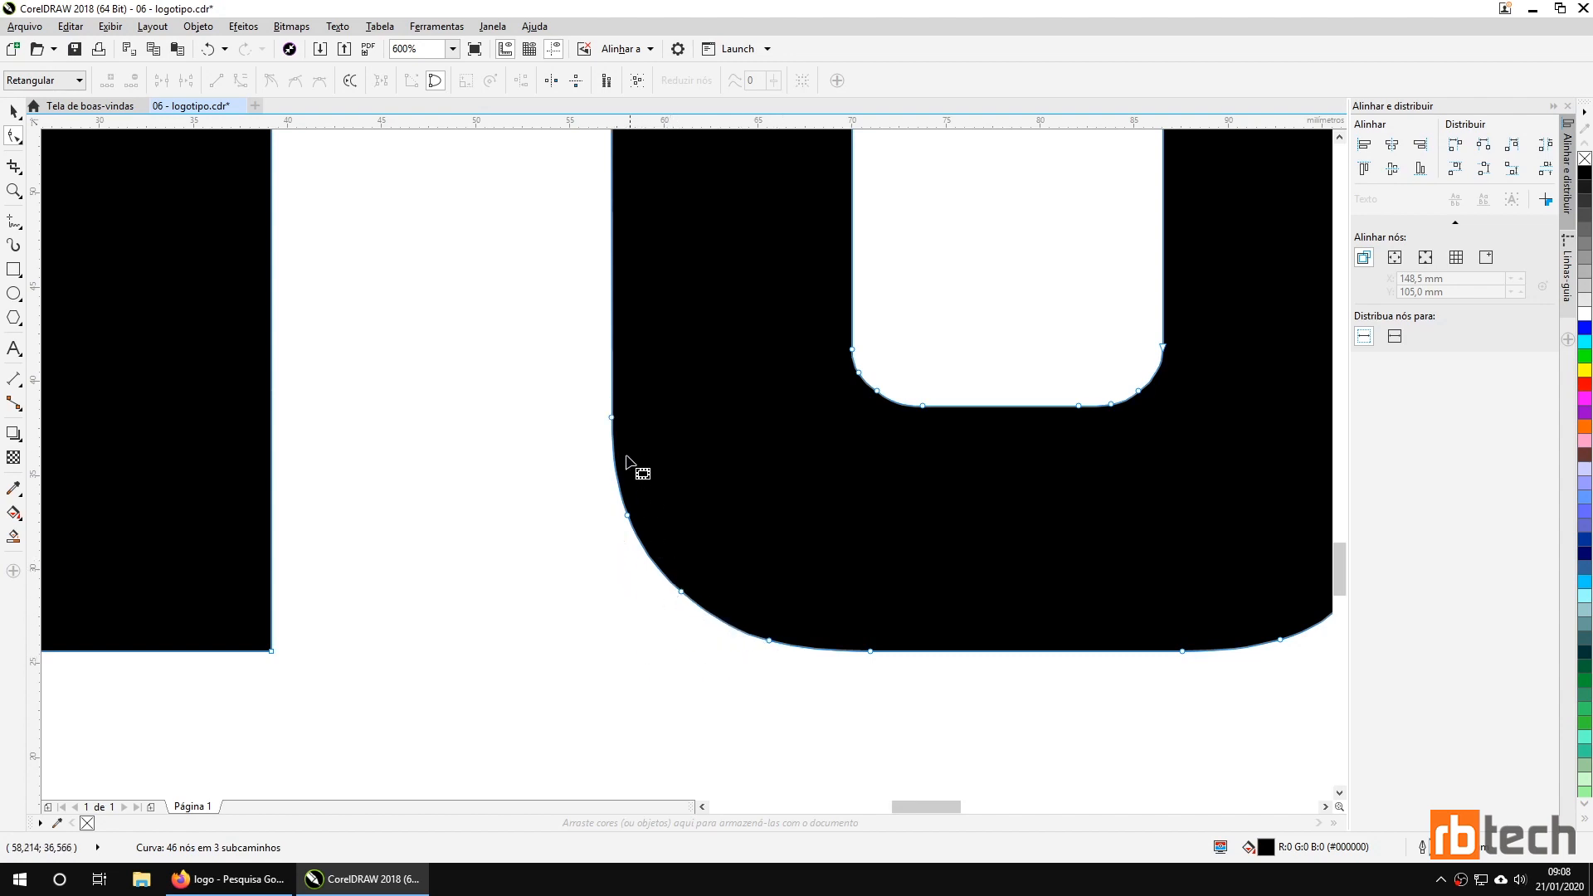
pyautogui.scroll(-2, 687, 591)
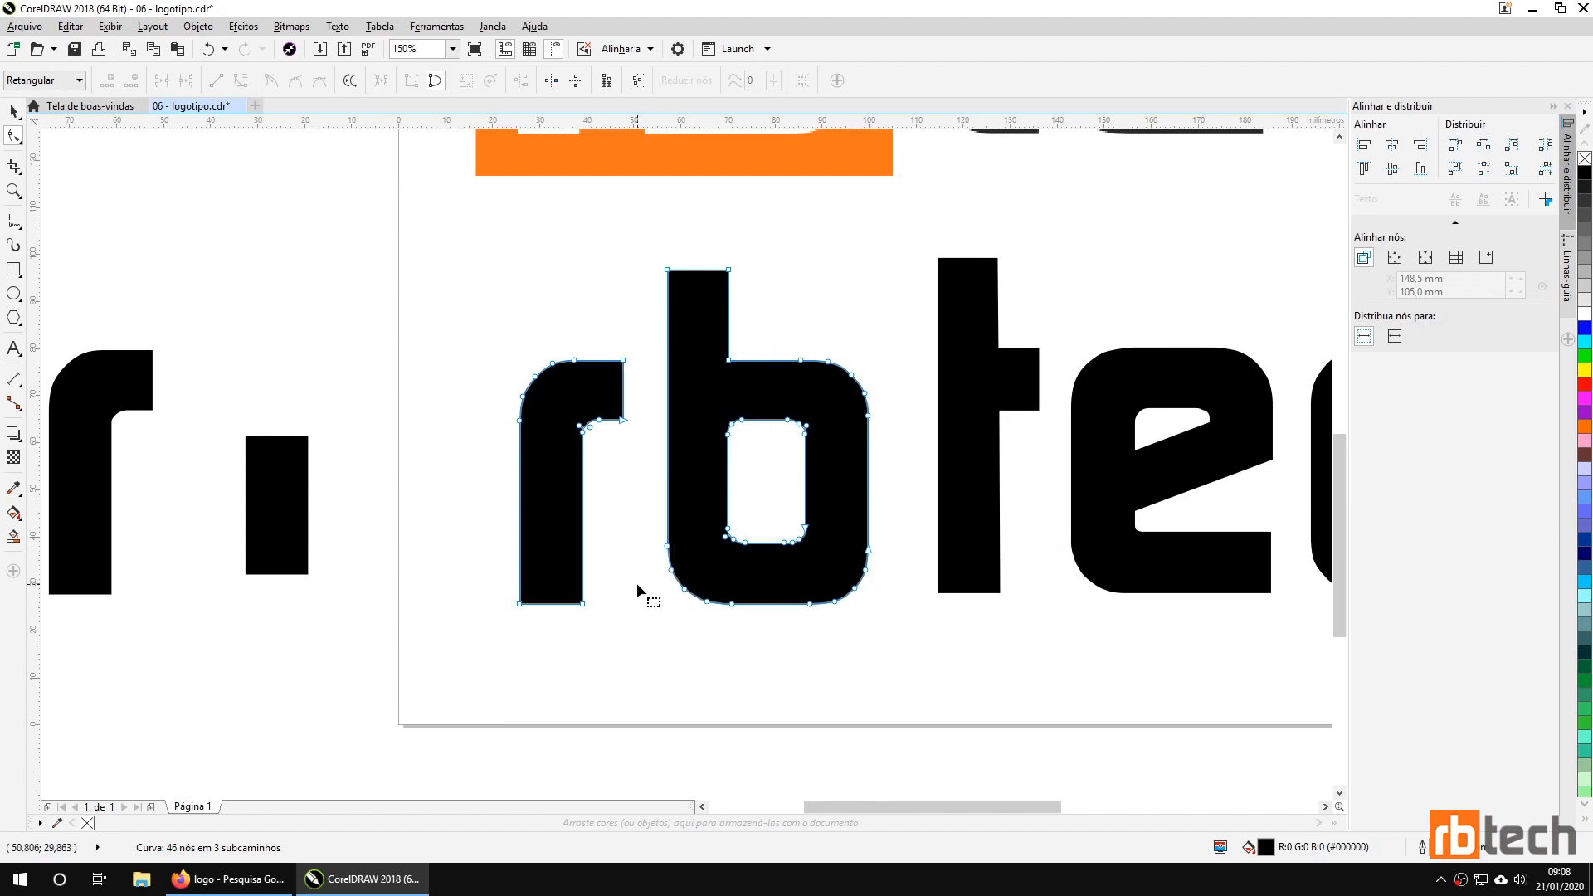
pyautogui.click(294, 518)
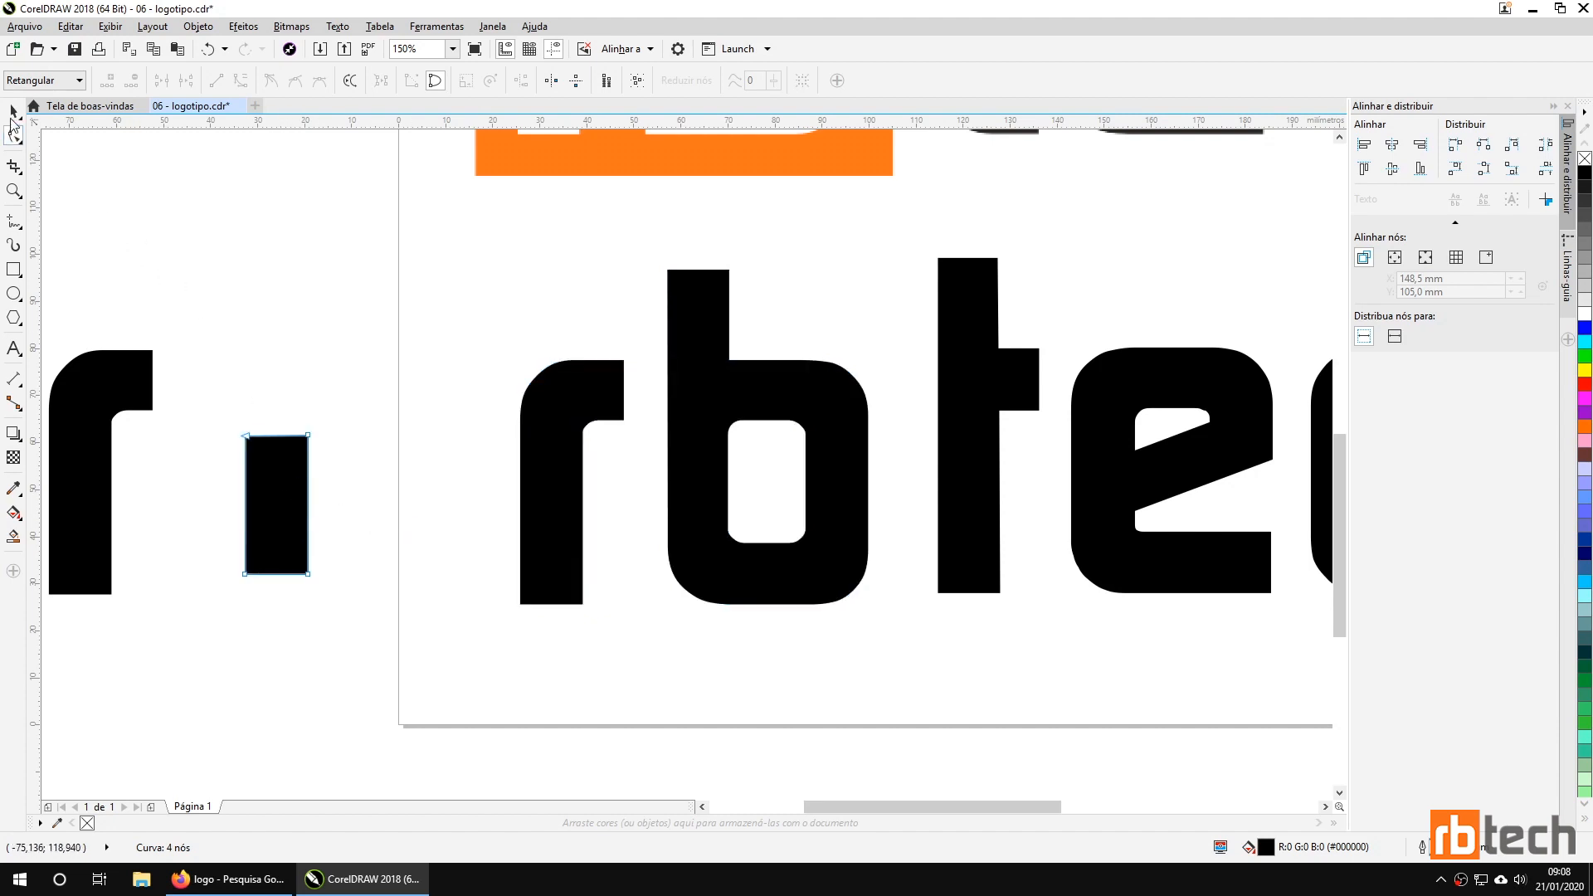
pyautogui.click(13, 114)
pyautogui.moveTo(272, 487); pyautogui.dragTo(692, 506)
pyautogui.scroll(1, 692, 506)
pyautogui.moveTo(751, 452); pyautogui.dragTo(752, 438)
pyautogui.scroll(1, 753, 438)
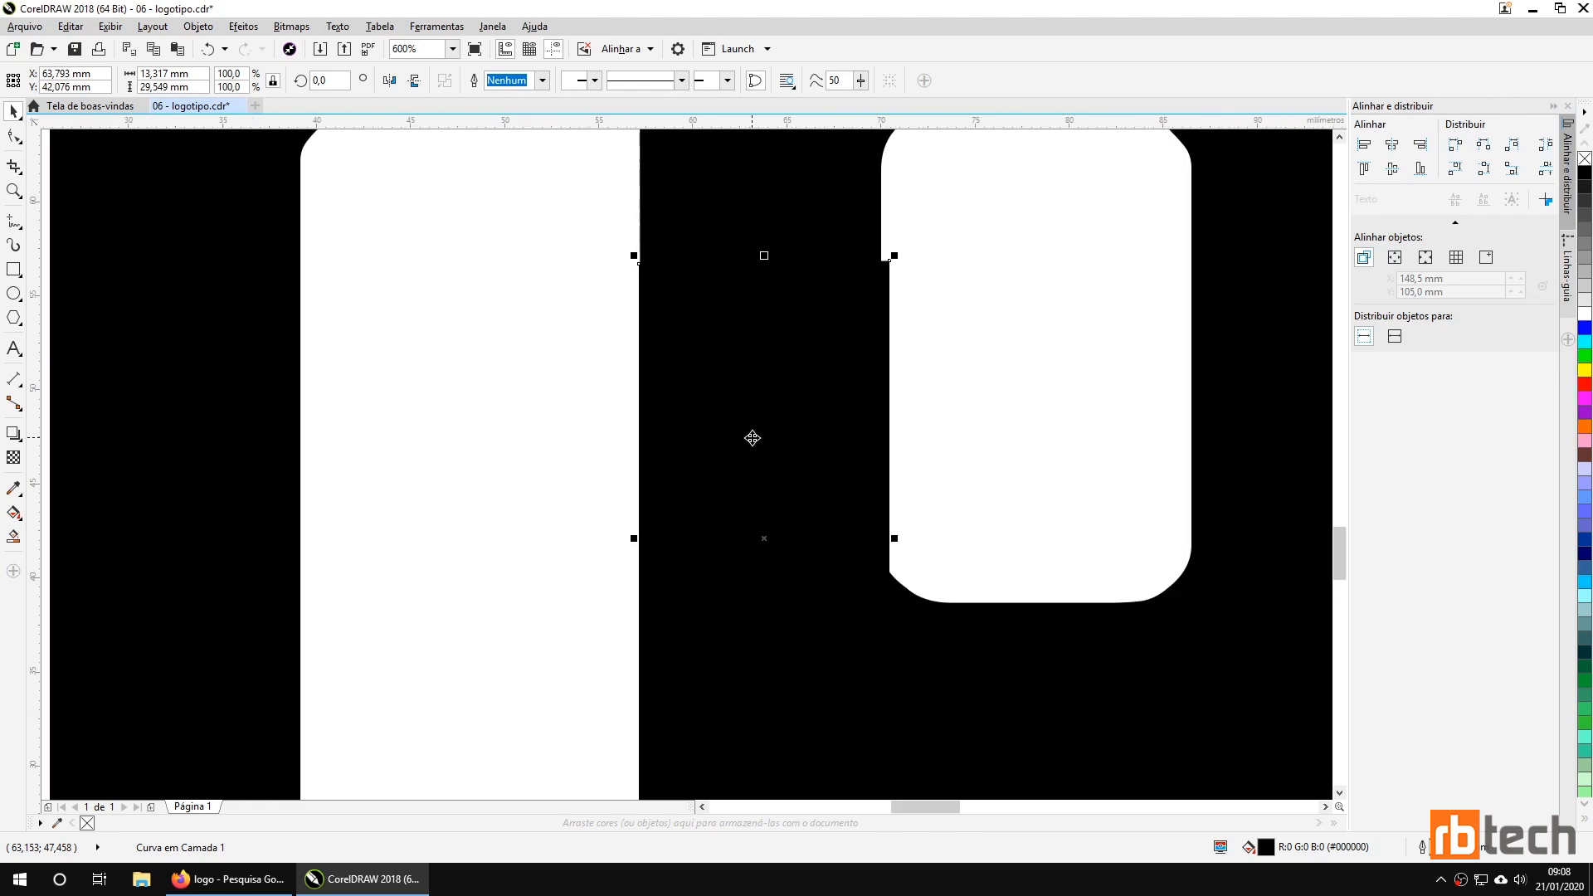
# Nudge the block 0.1 mm to the right to line it up with the outer edge of the b's stem.
pyautogui.click(619, 270)
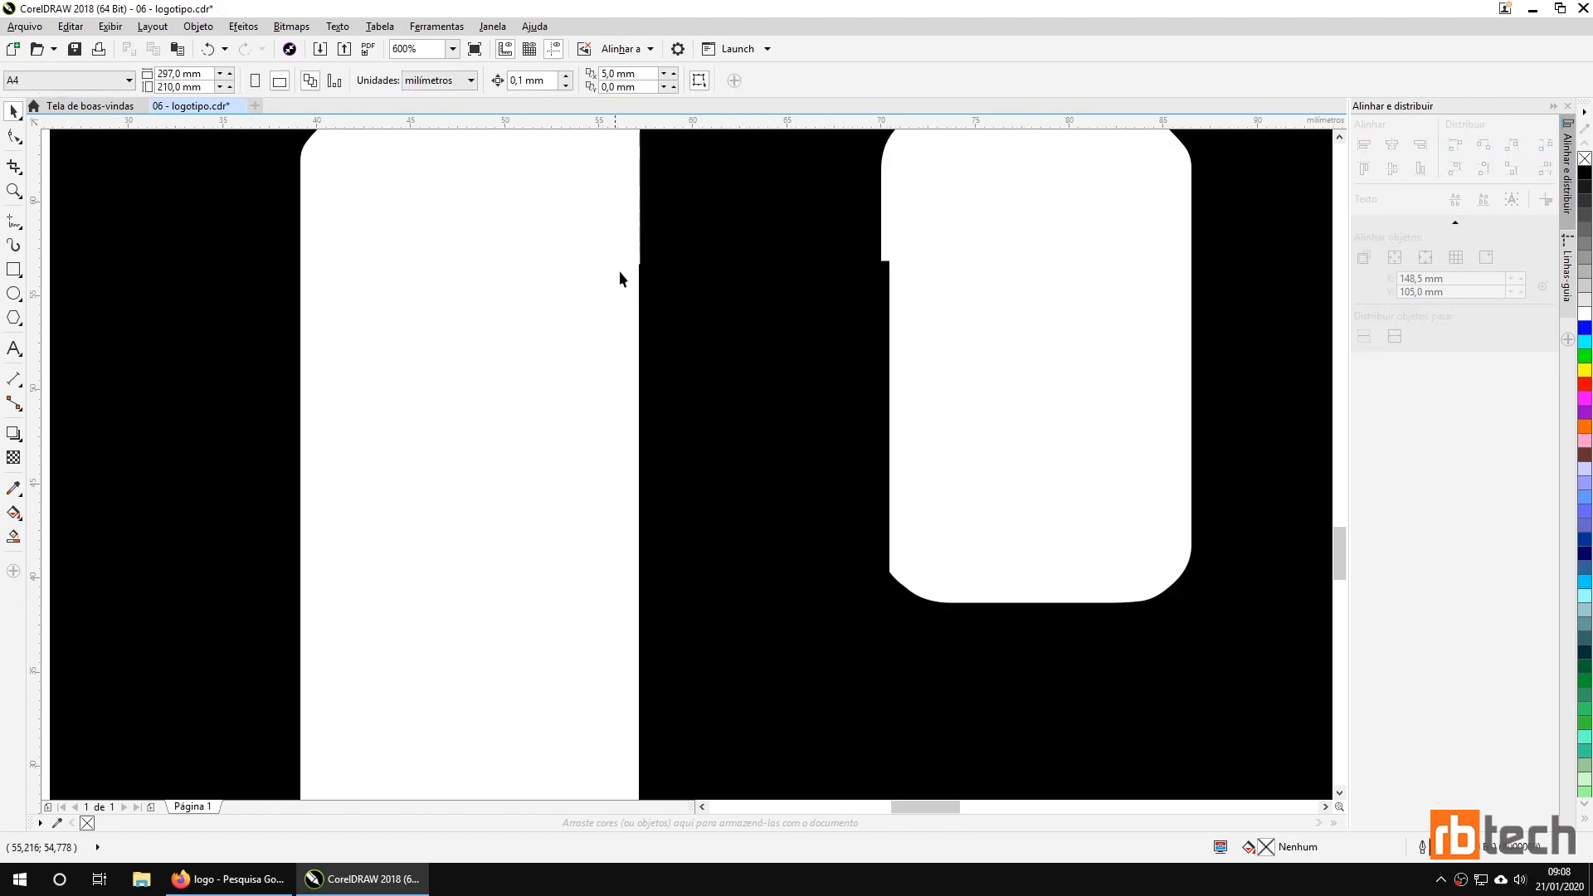
pyautogui.click(677, 343)
pyautogui.press('Right')
pyautogui.press('Escape')
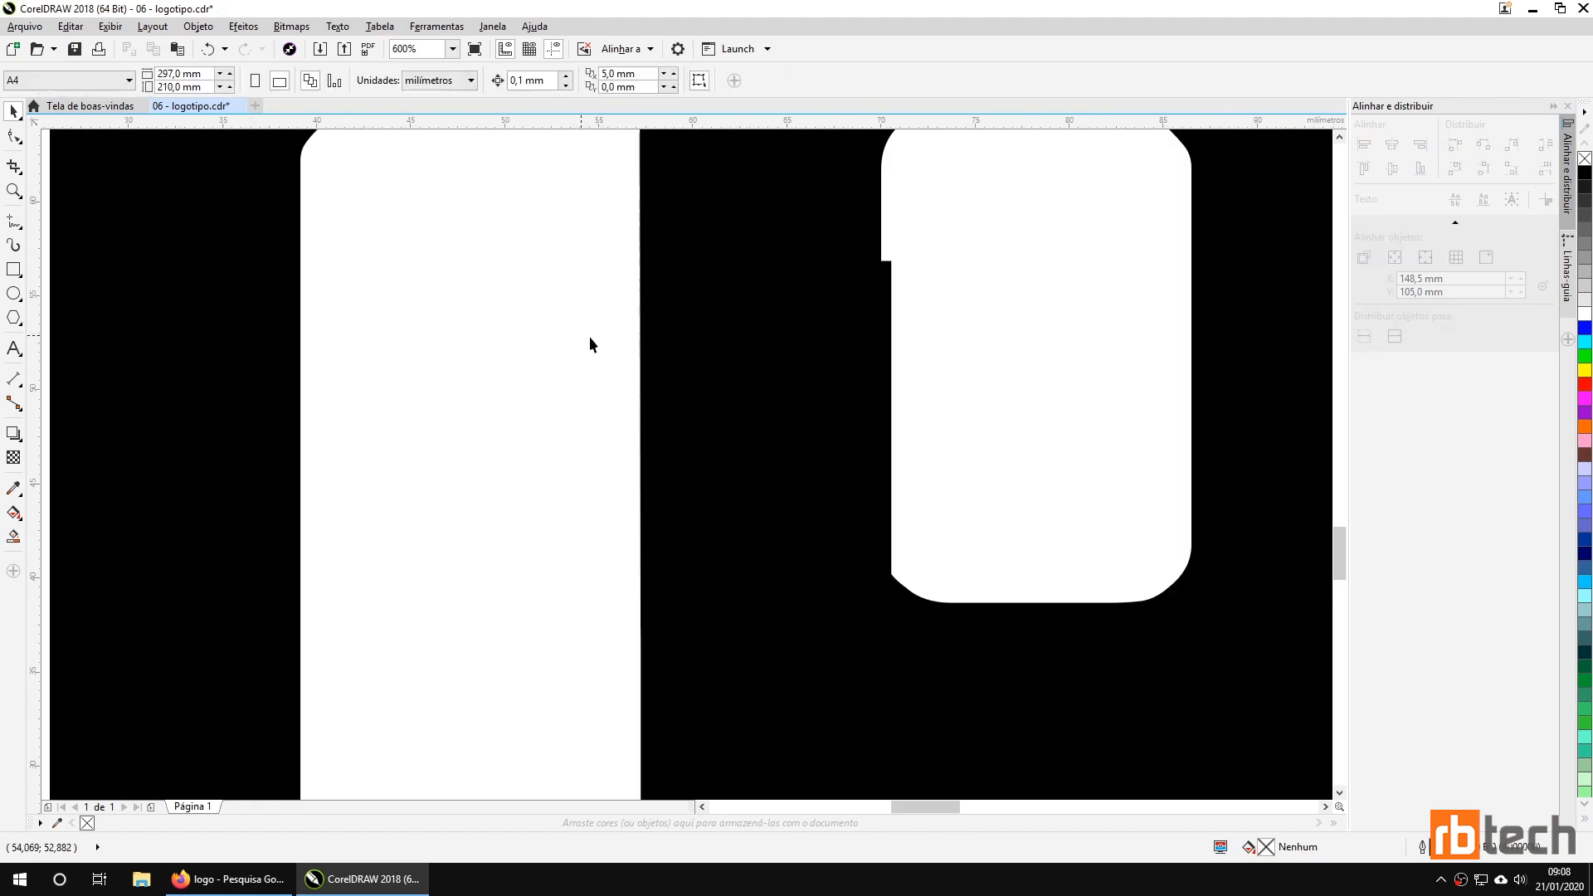
# Nudge the block down in 0.1 mm increments to the bottom edge of the b, to about Y 40.4 mm.
pyautogui.scroll(-2, 615, 402)
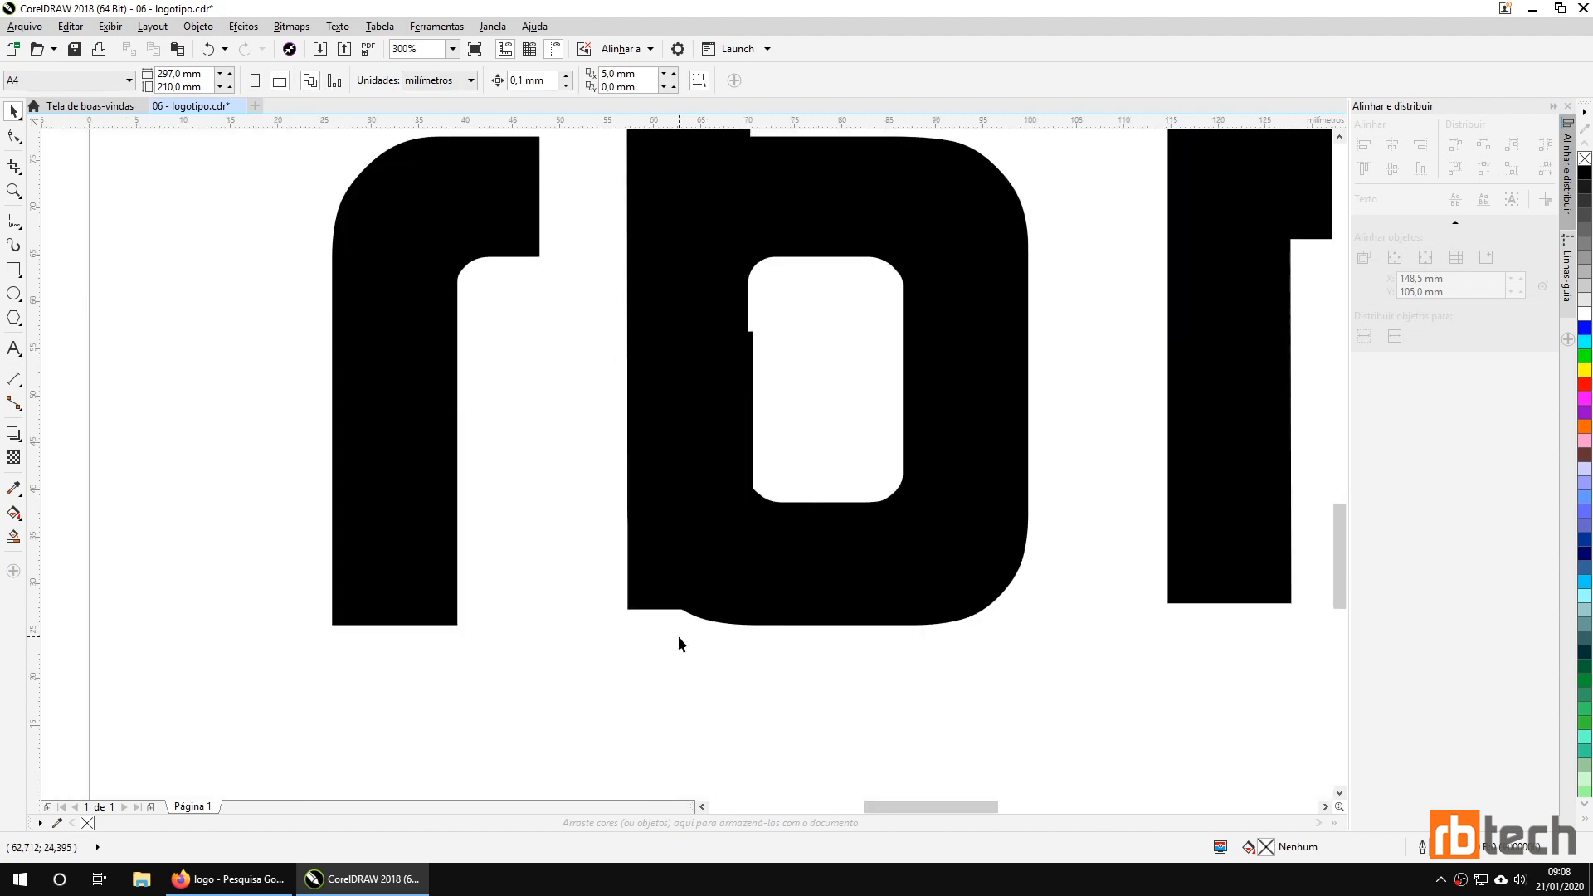
pyautogui.click(678, 575)
pyautogui.press('Down')
pyautogui.press('Down')
pyautogui.press('Down')
pyautogui.press('Down')
pyautogui.press('Down')
pyautogui.press('Down')
pyautogui.press('Down')
pyautogui.press('Down')
pyautogui.press('Down')
pyautogui.press('Down')
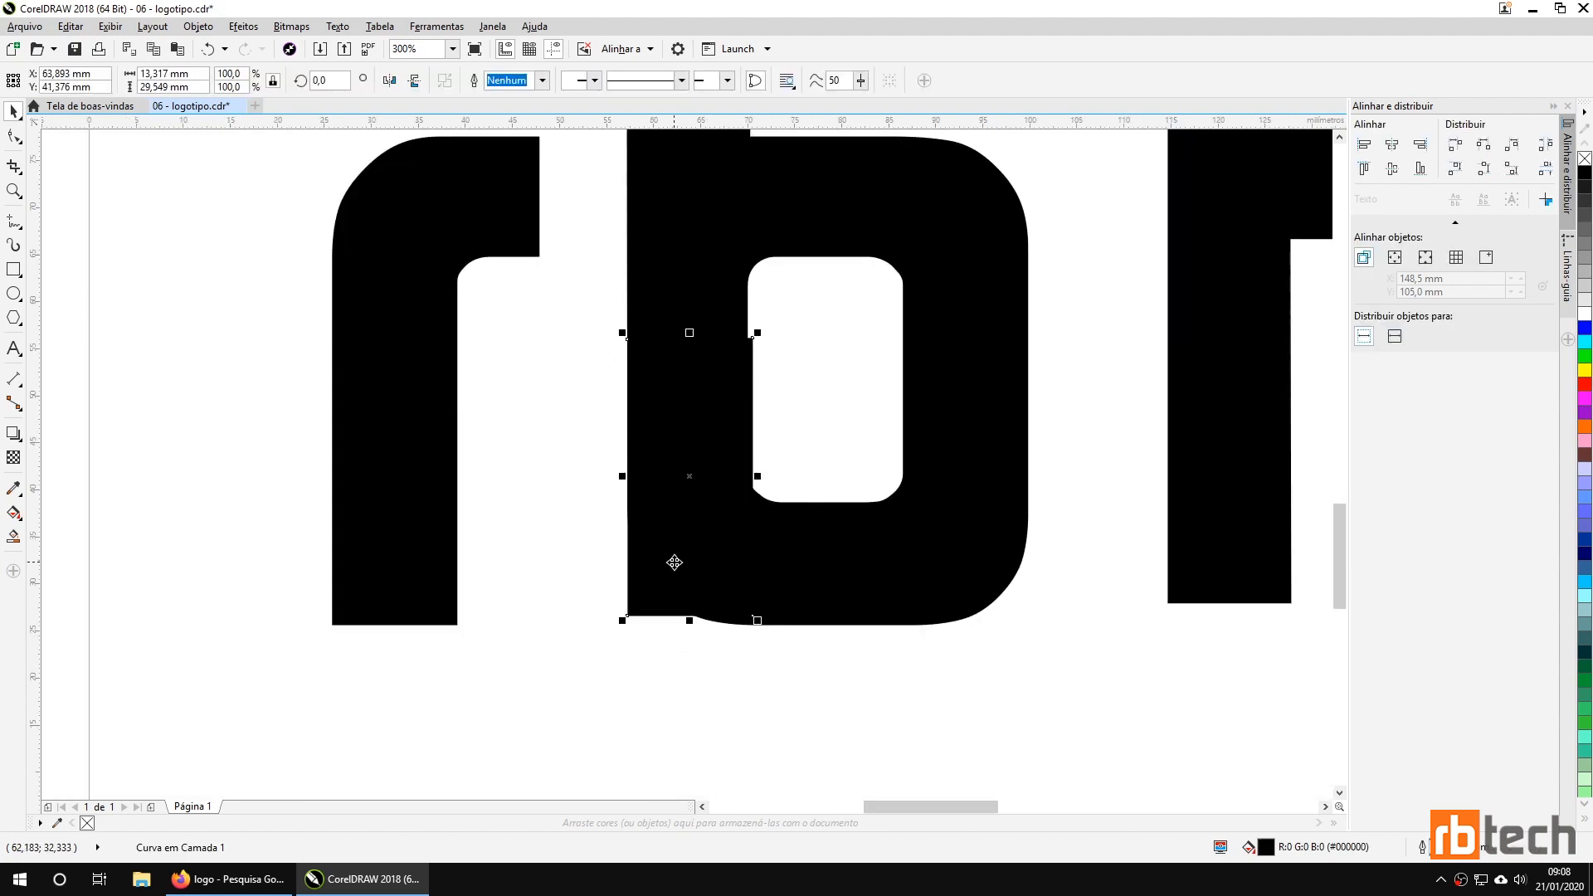
pyautogui.scroll(4, 679, 660)
pyautogui.press('Down')
pyautogui.press('Down')
pyautogui.press('Down')
pyautogui.press('Down')
pyautogui.press('Down')
pyautogui.hotkey('ctrl', 'Up')
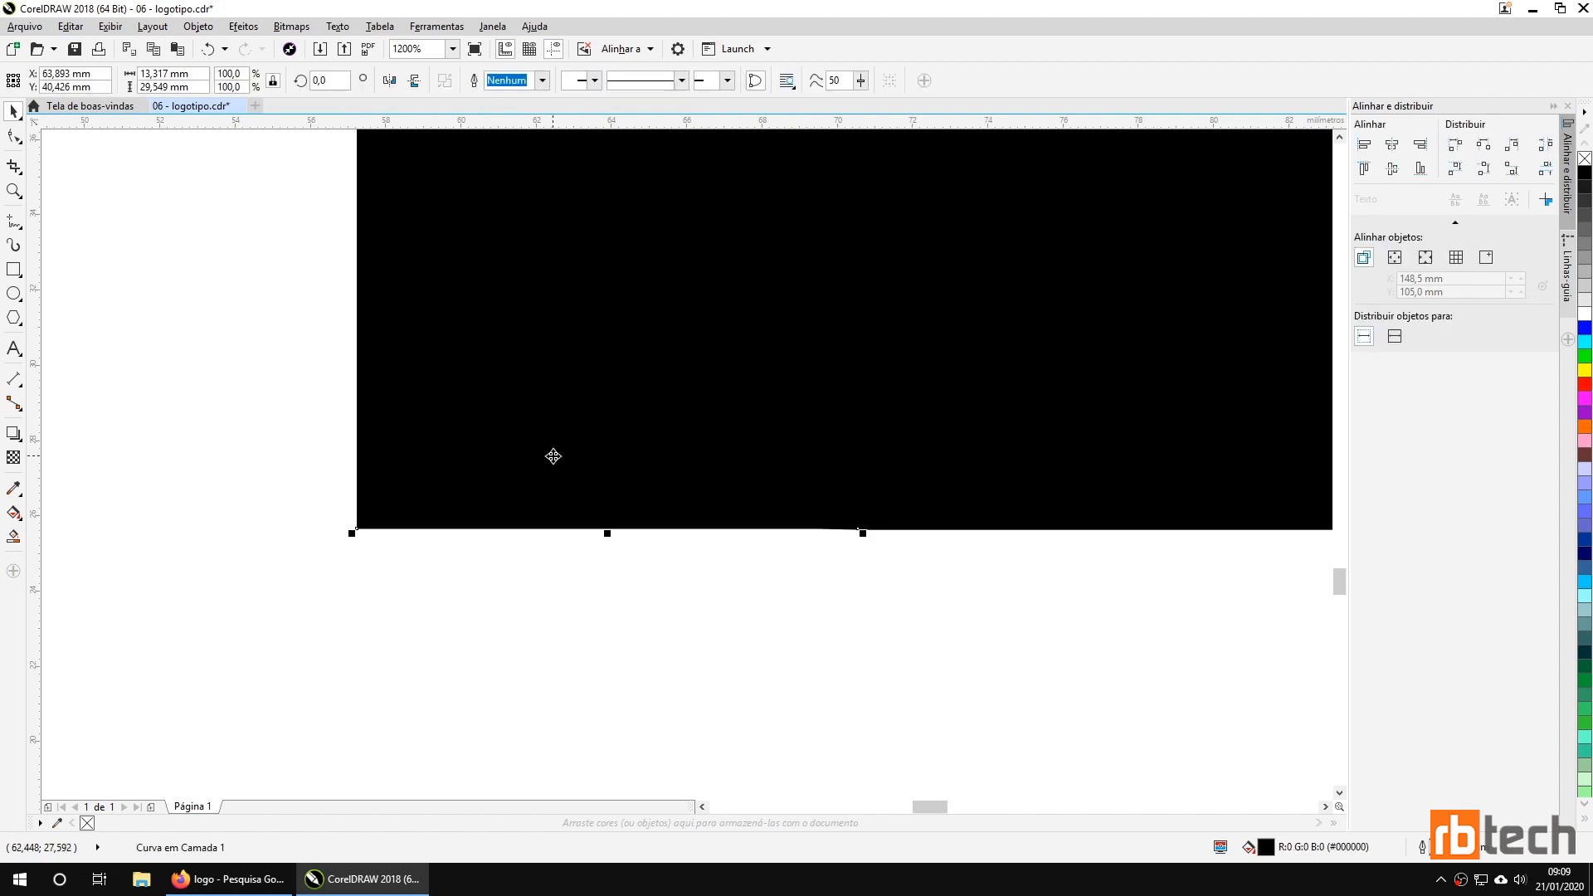
# Try 0.1 mm vertical nudges of the block against the bottom edge of the b, leaving it at Y 40.426 mm.
pyautogui.press('Down')
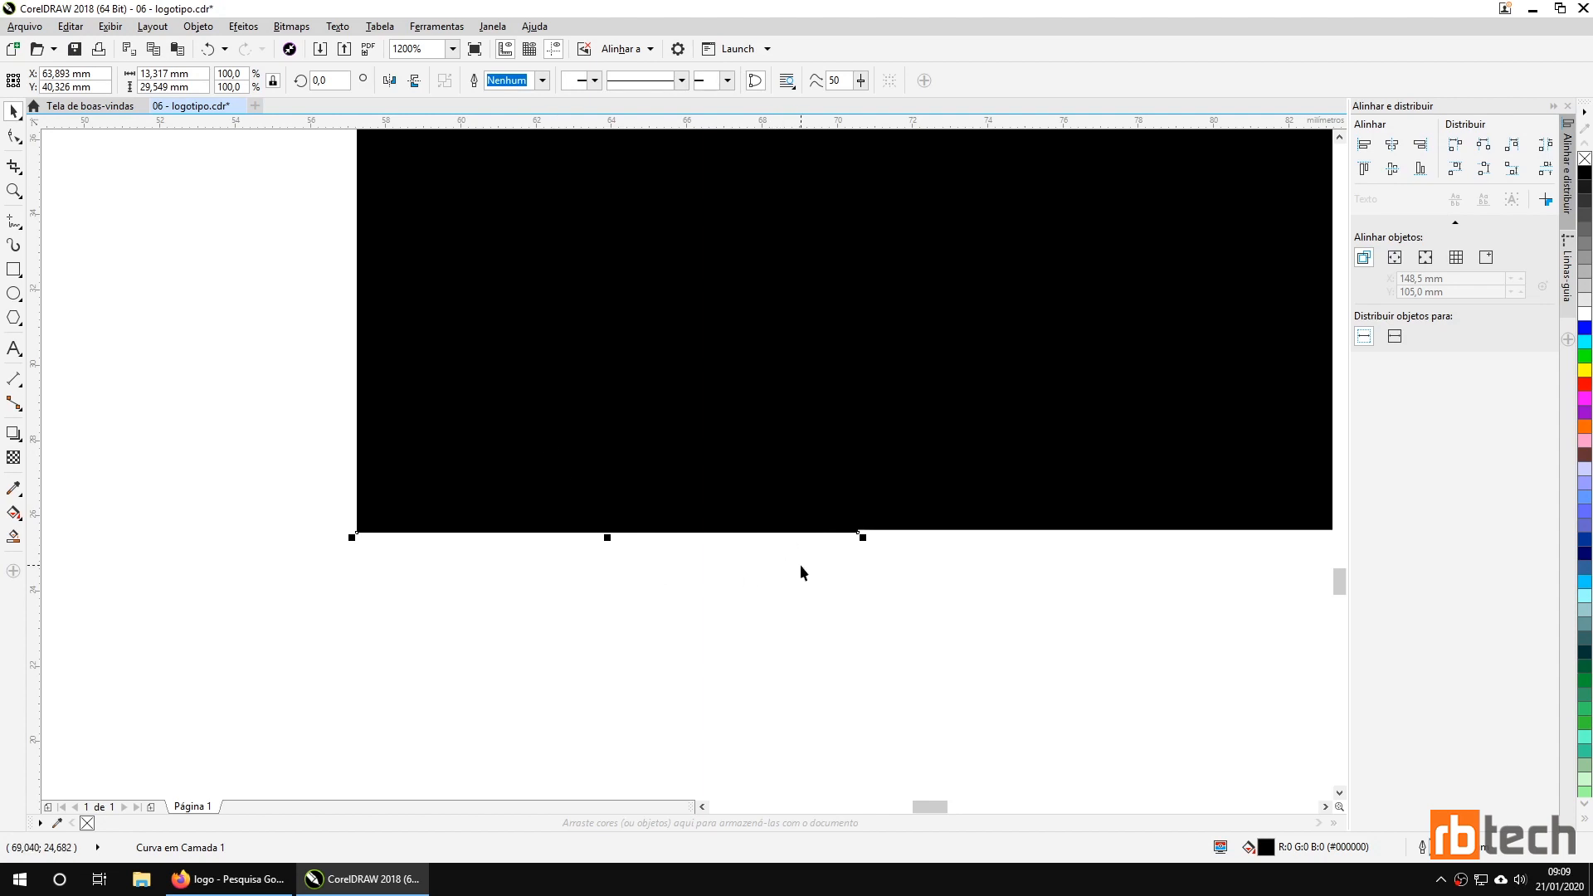
pyautogui.press('Up')
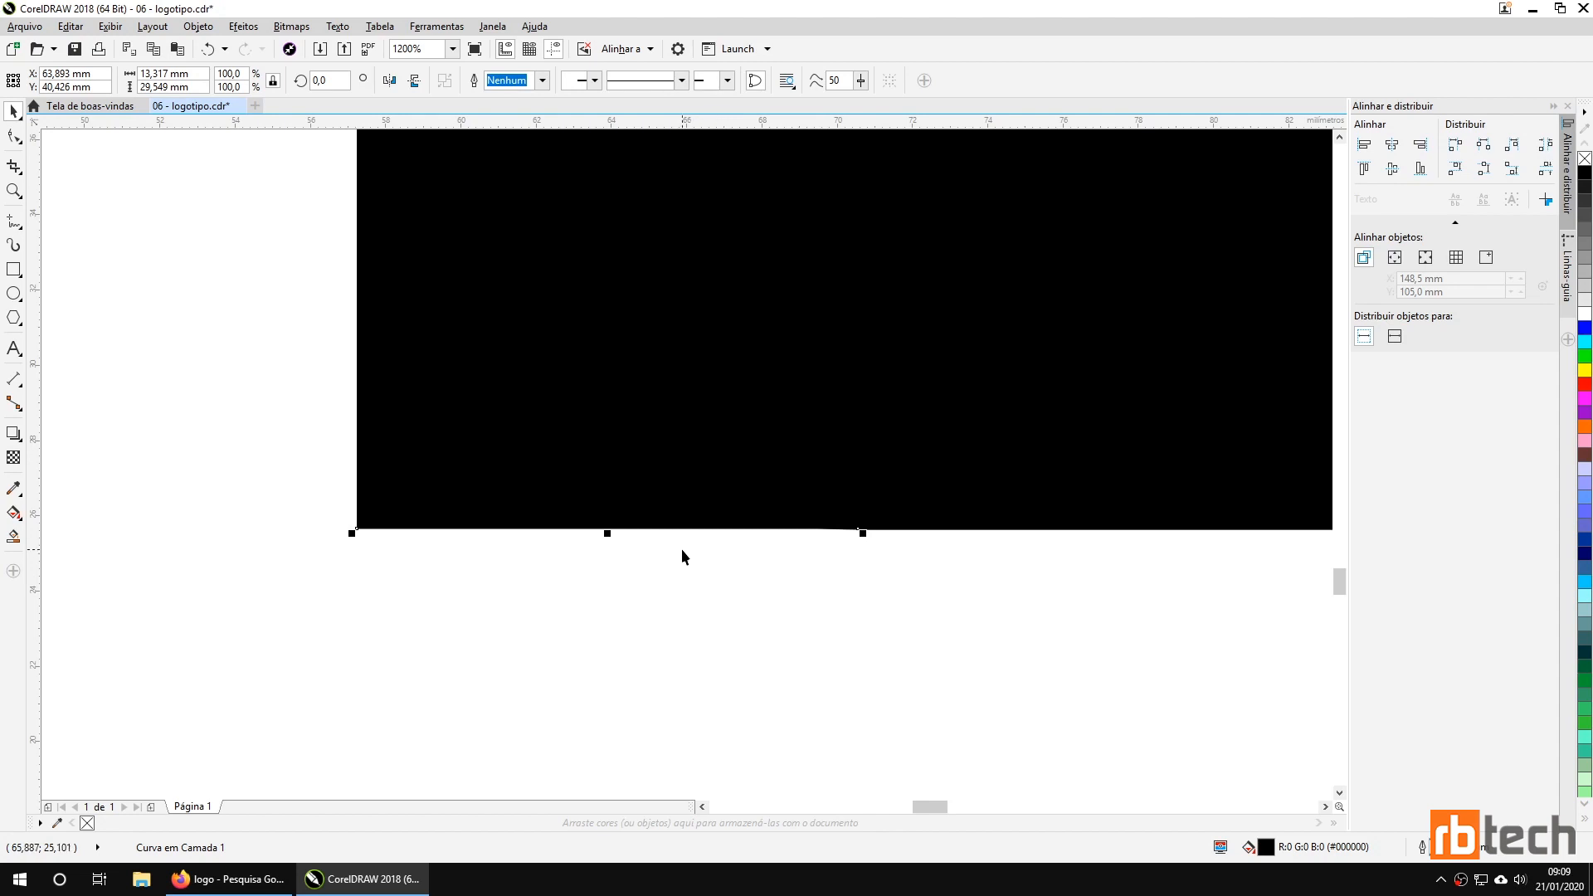
pyautogui.press('Down')
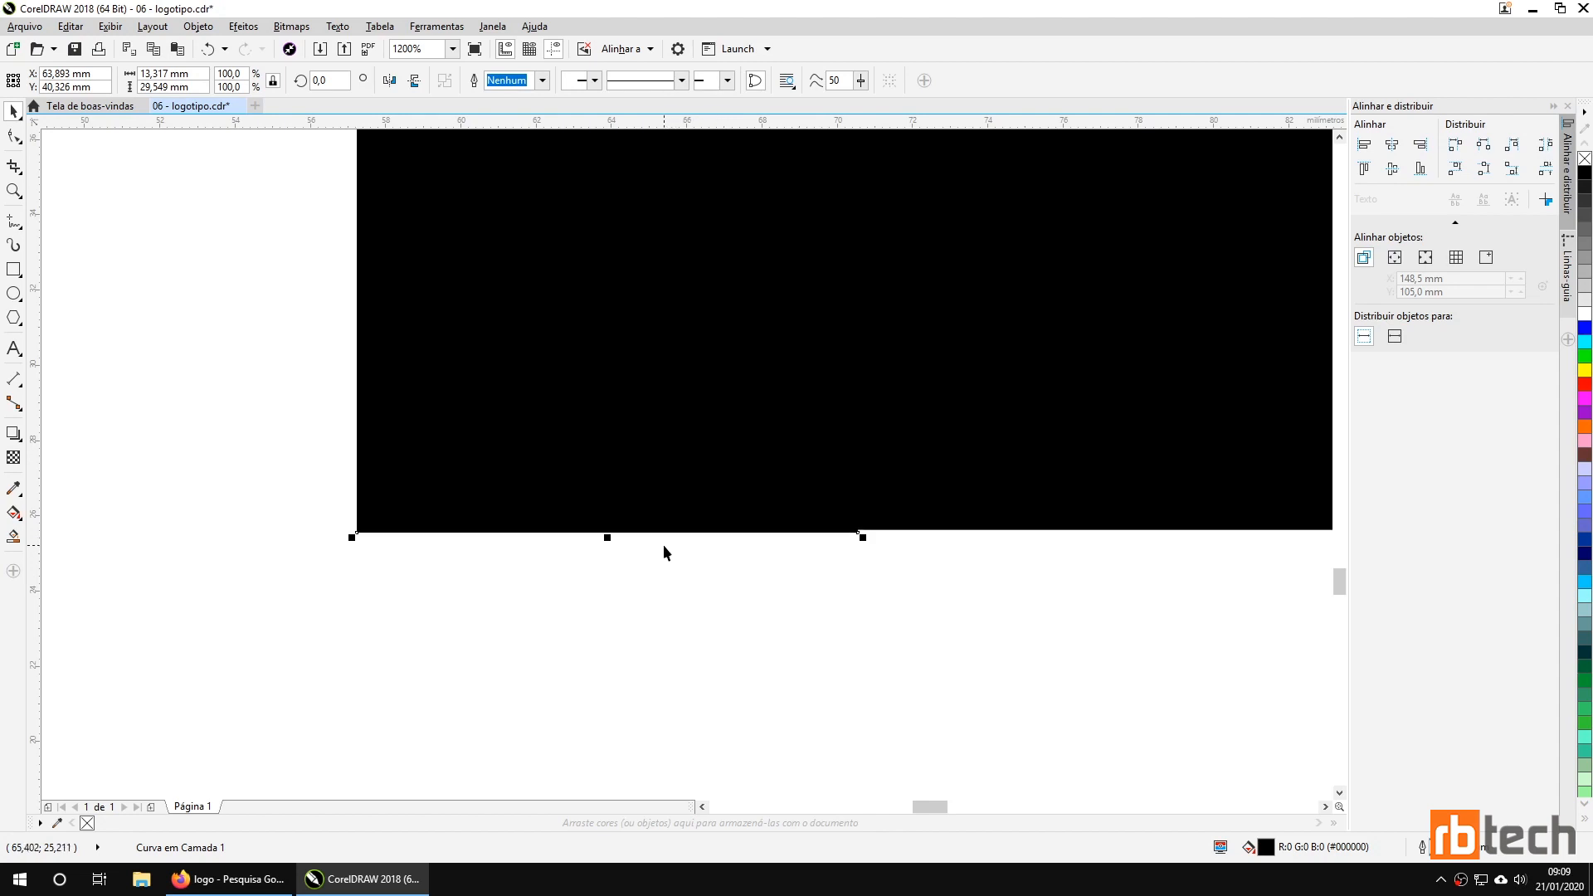
pyautogui.hotkey('ctrl', 'Down')
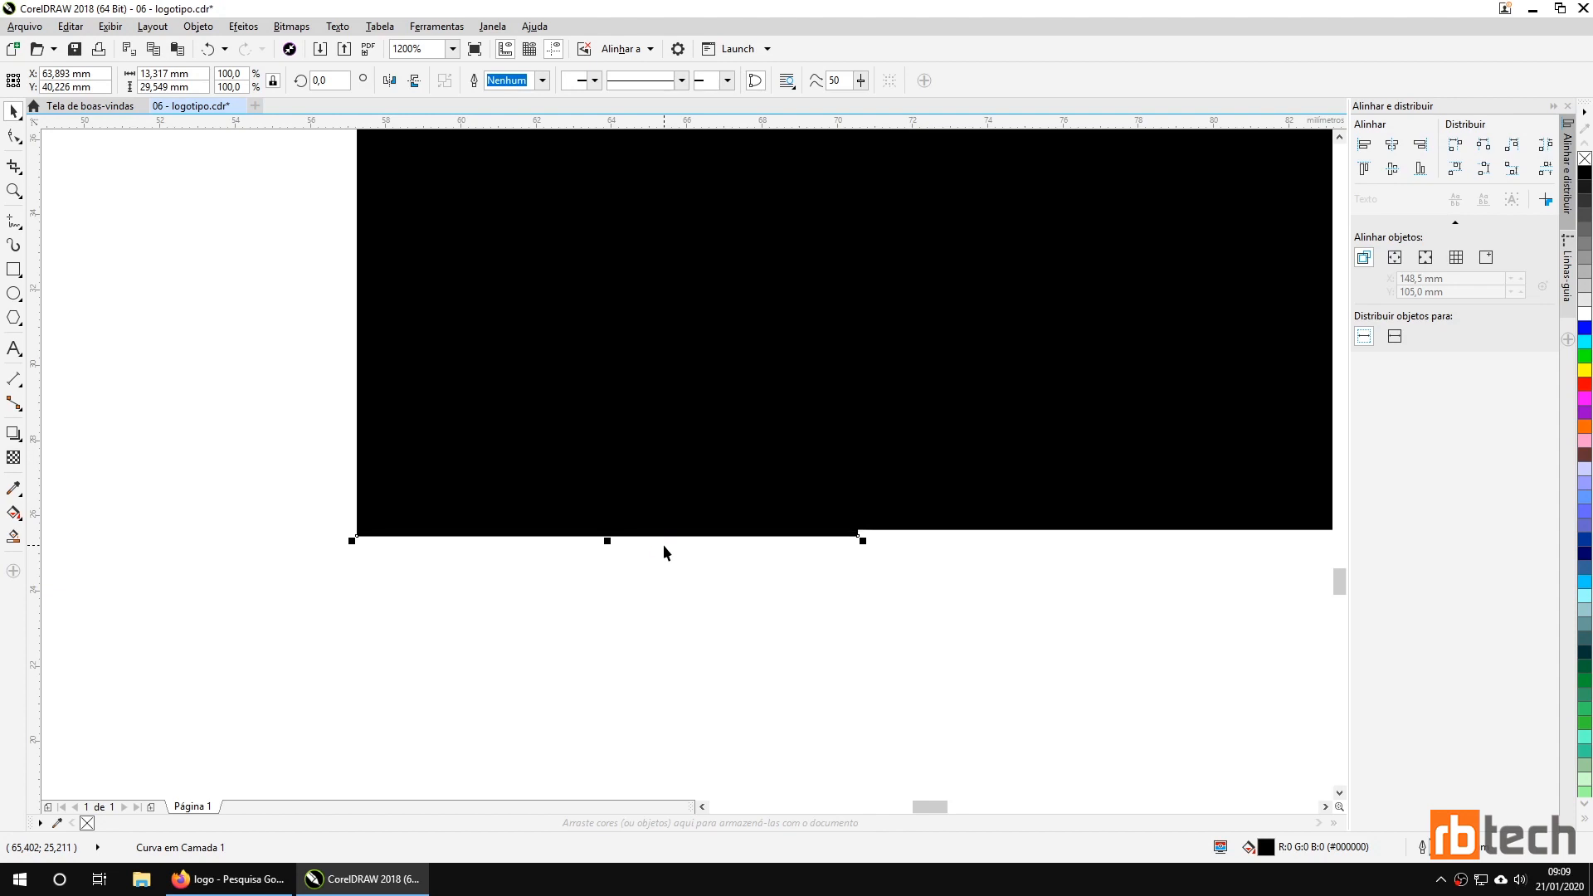
pyautogui.hotkey('ctrl', 'Up')
pyautogui.press('Up')
pyautogui.click(748, 551)
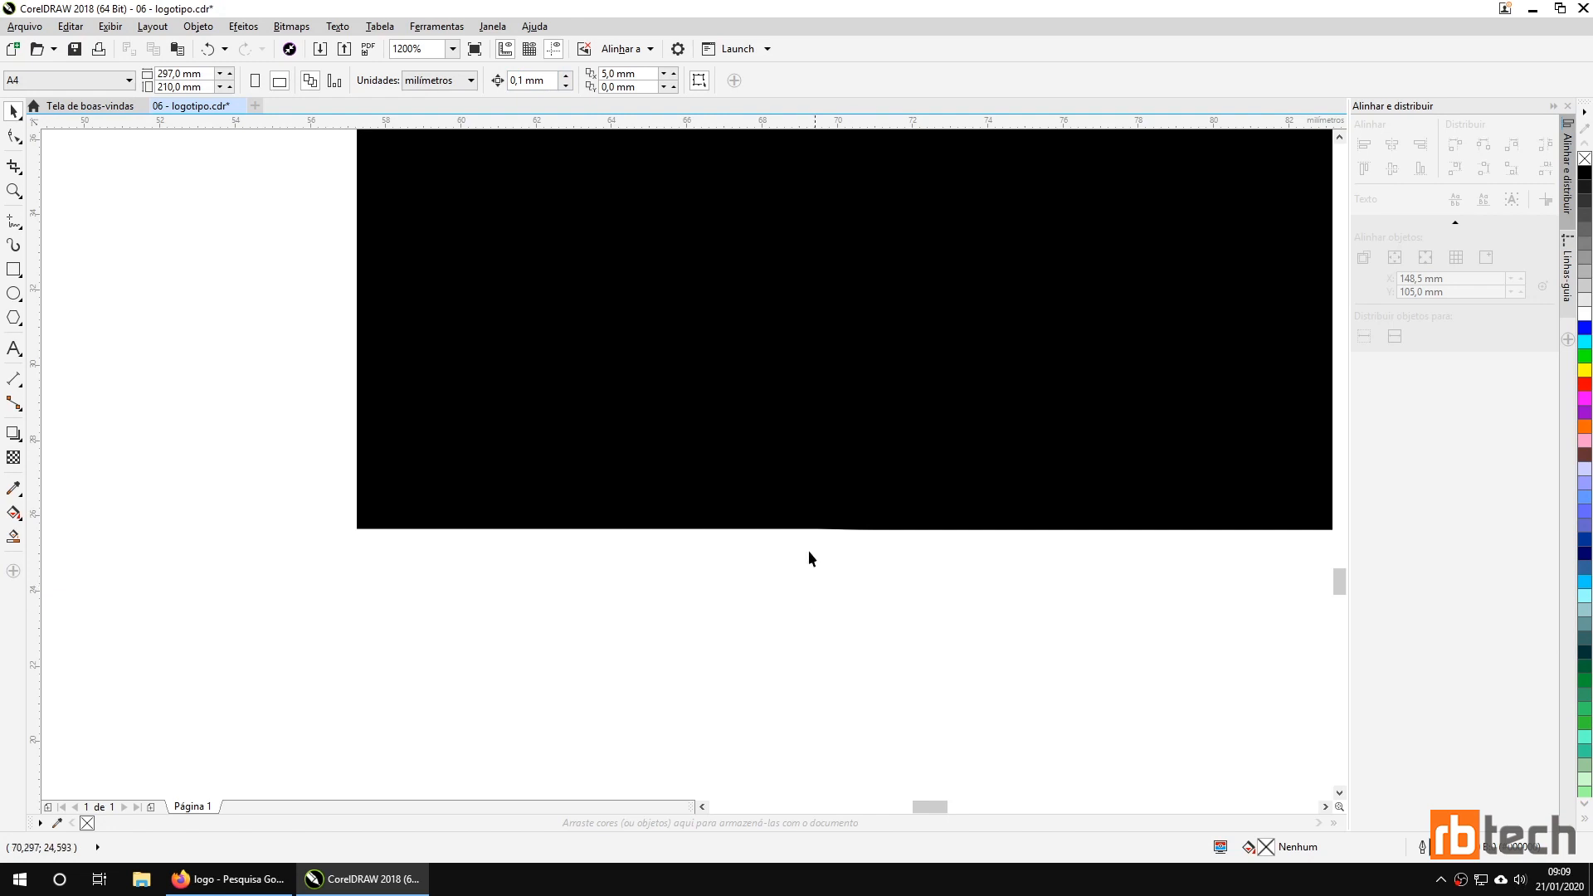
# Move the block's upper-right node inward so the block no longer protrudes into the b's inner opening.
pyautogui.scroll(-3, 751, 521)
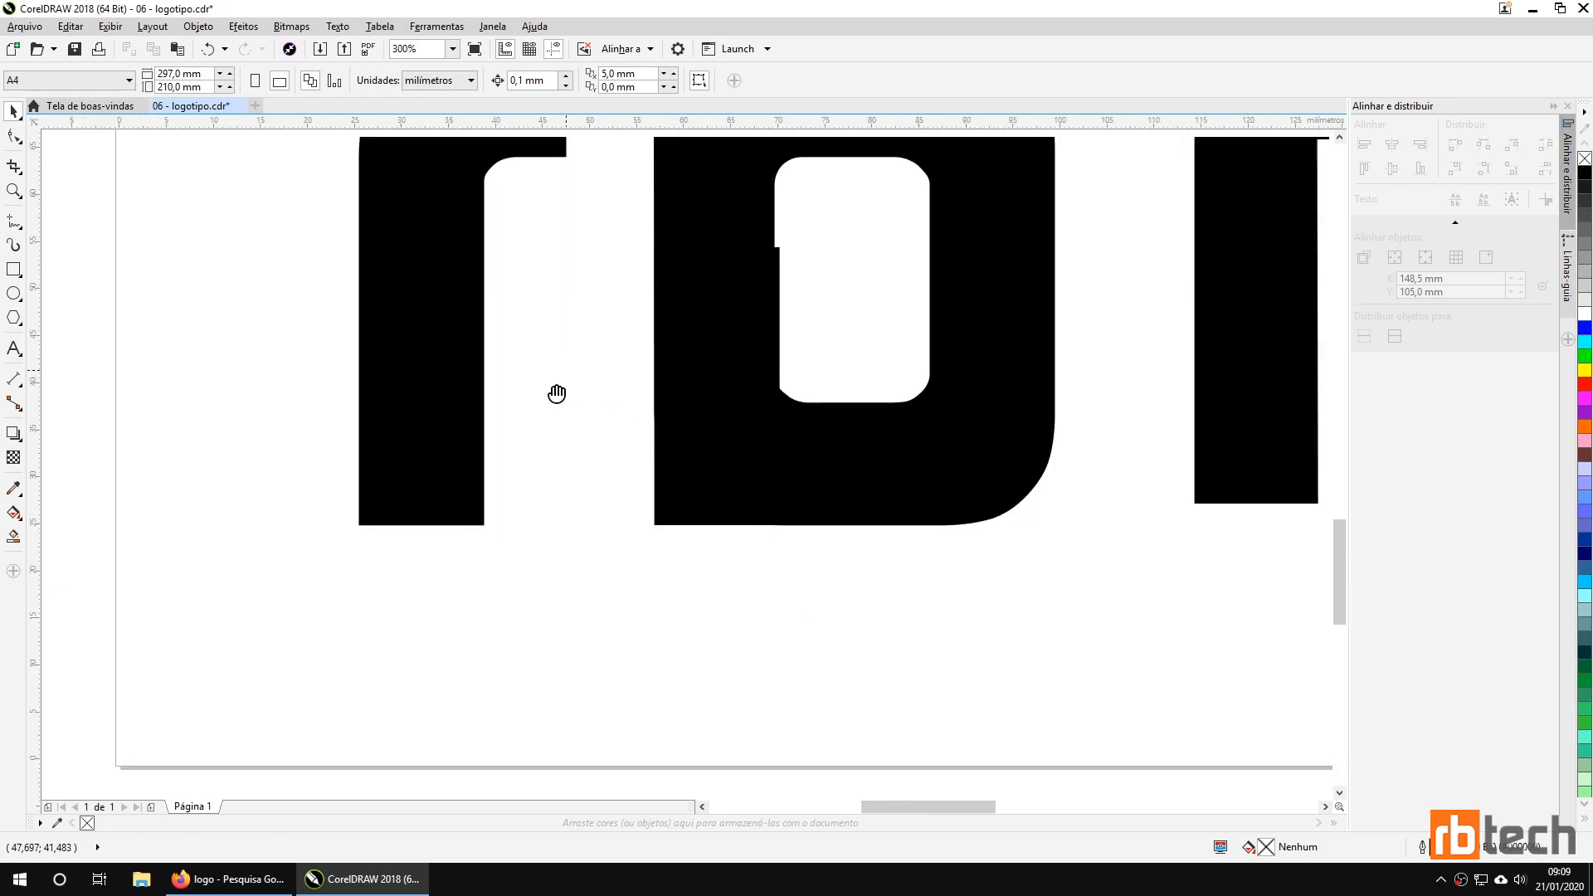
pyautogui.moveTo(568, 382); pyautogui.dragTo(523, 451)
pyautogui.scroll(1, 727, 387)
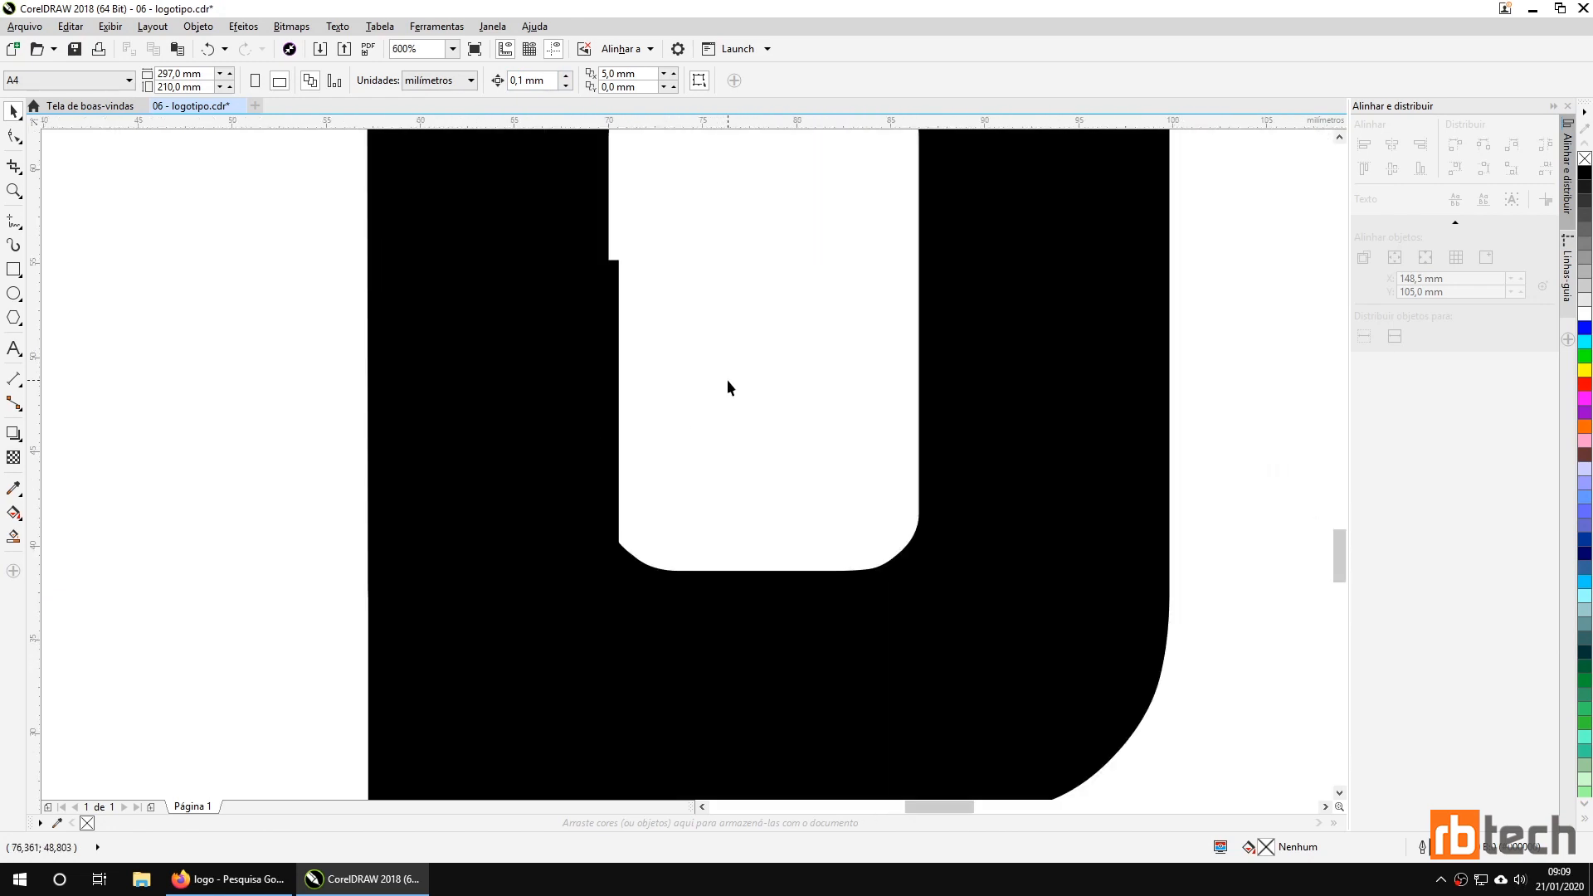
pyautogui.click(576, 359)
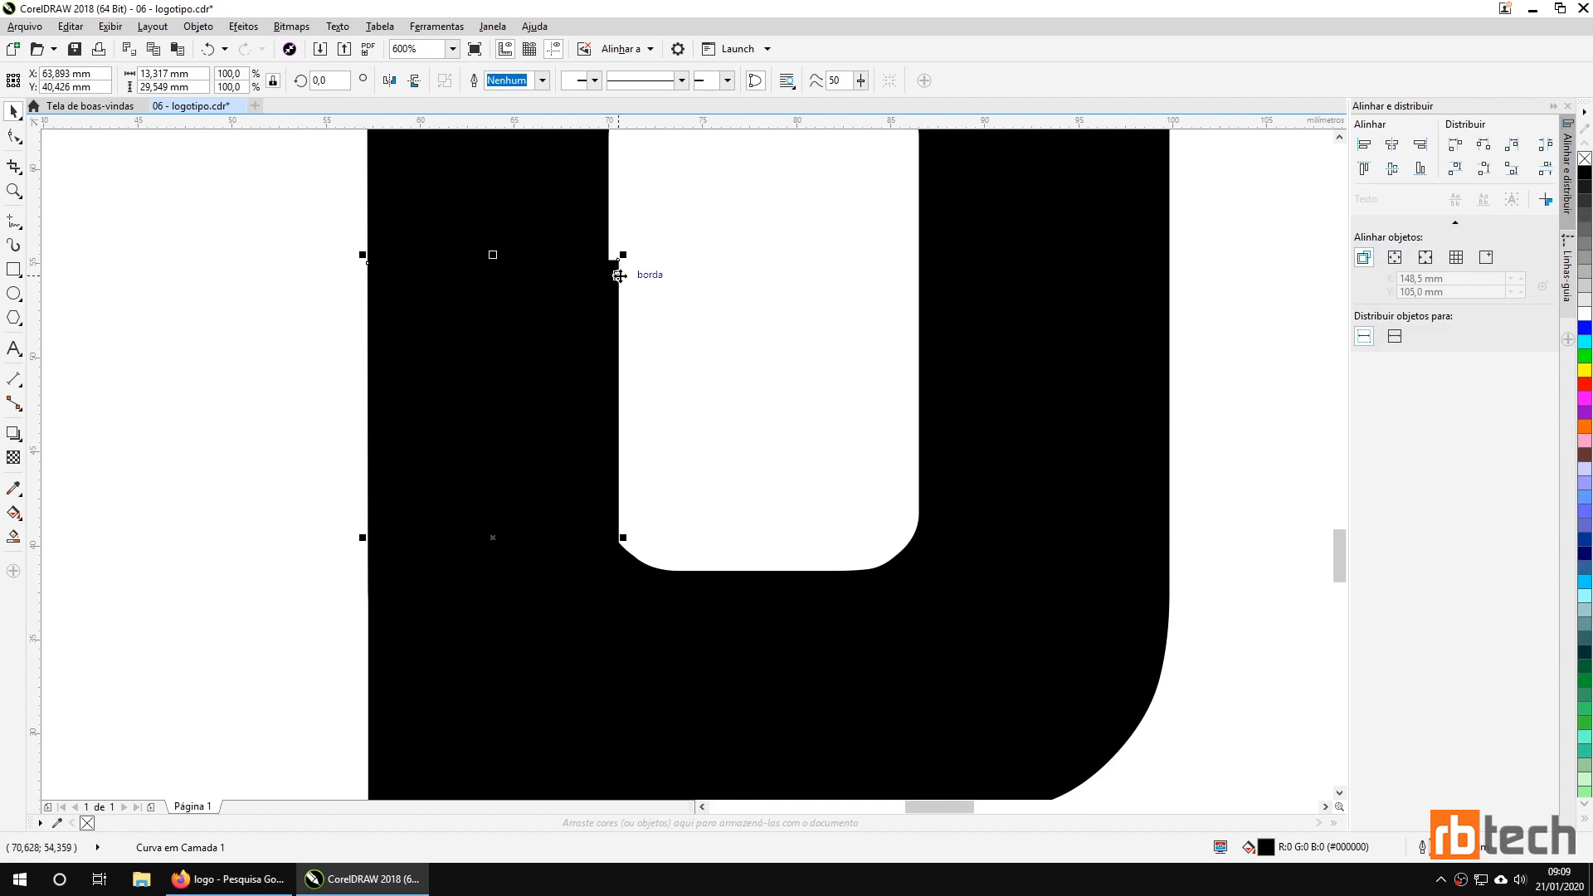
pyautogui.click(14, 137)
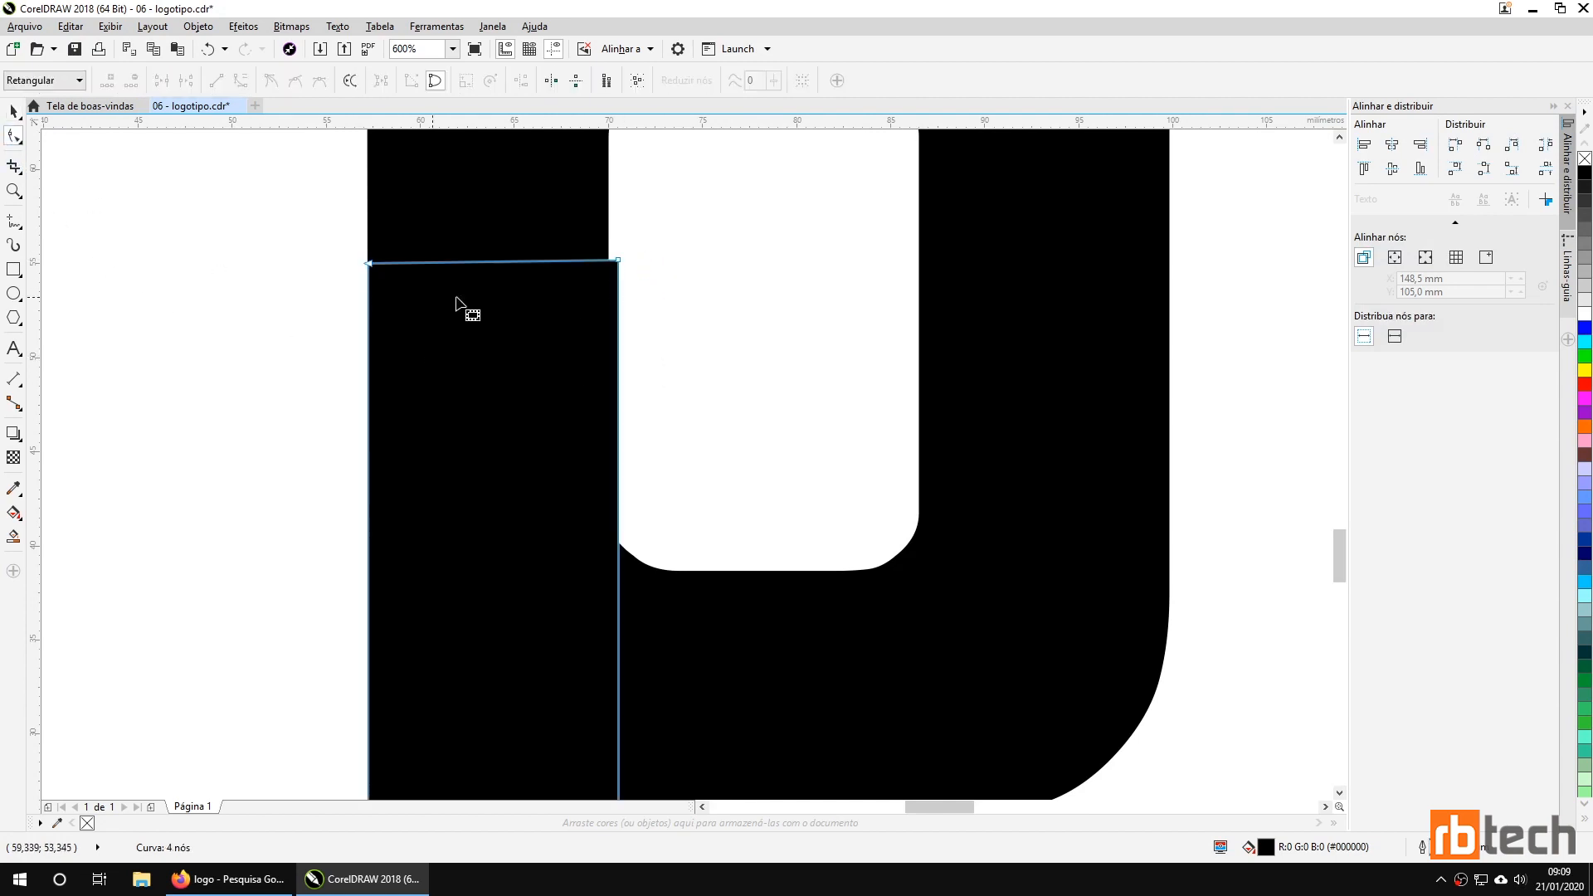
pyautogui.moveTo(615, 263)
pyautogui.mouseDown()
pyautogui.moveTo(585, 263)
pyautogui.moveTo(594, 277)
pyautogui.mouseUp()
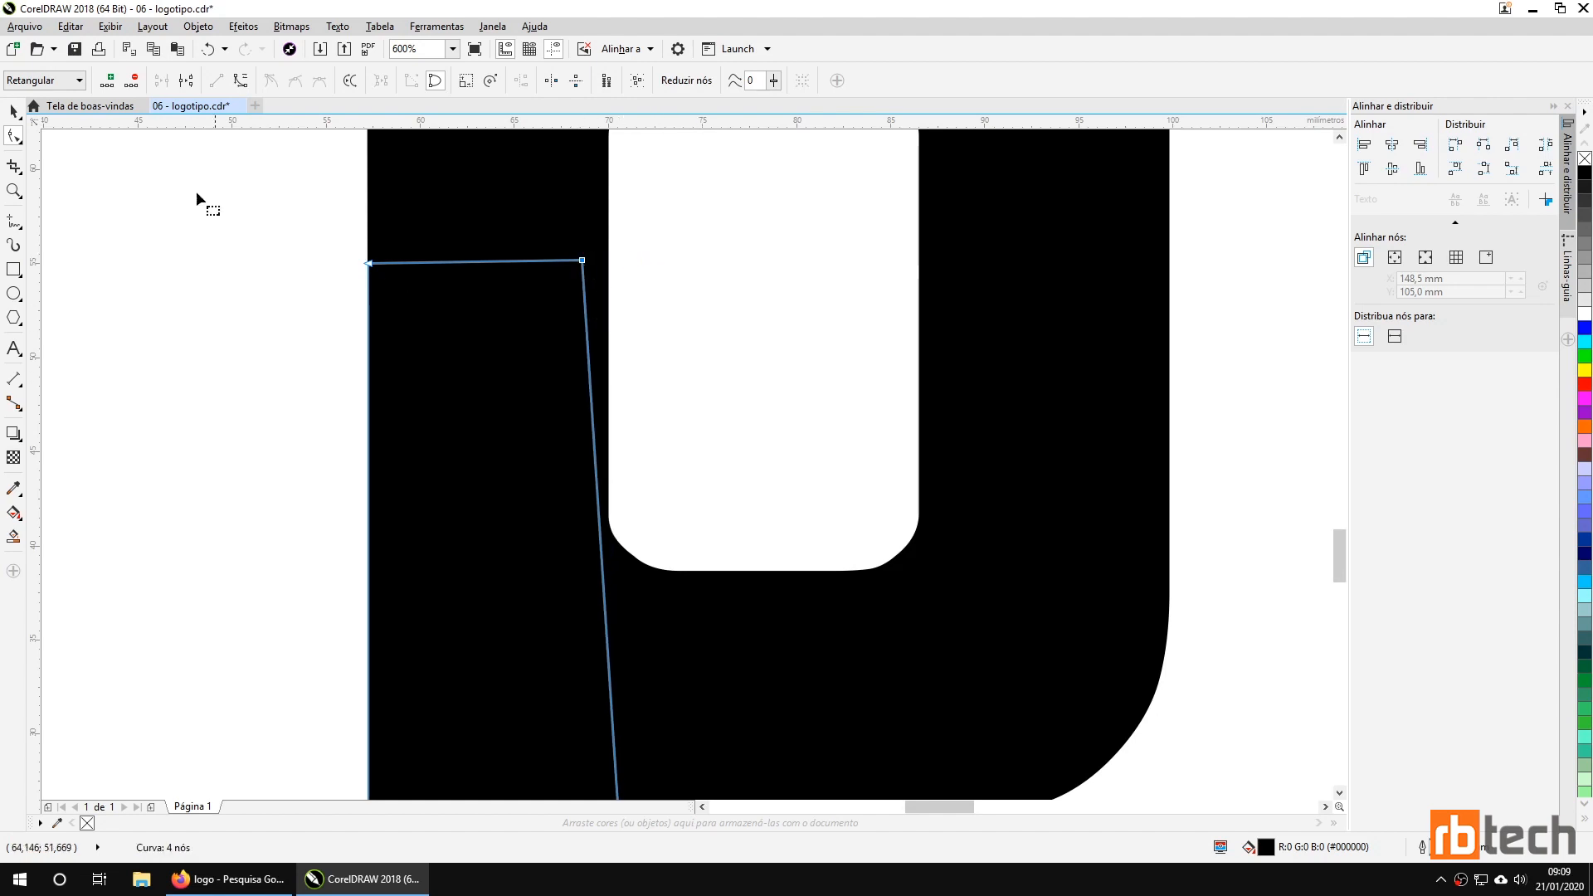
pyautogui.click(14, 111)
# Group the corner block with the rb letter shape.
pyautogui.scroll(-2, 181, 250)
pyautogui.moveTo(381, 300); pyautogui.dragTo(746, 423)
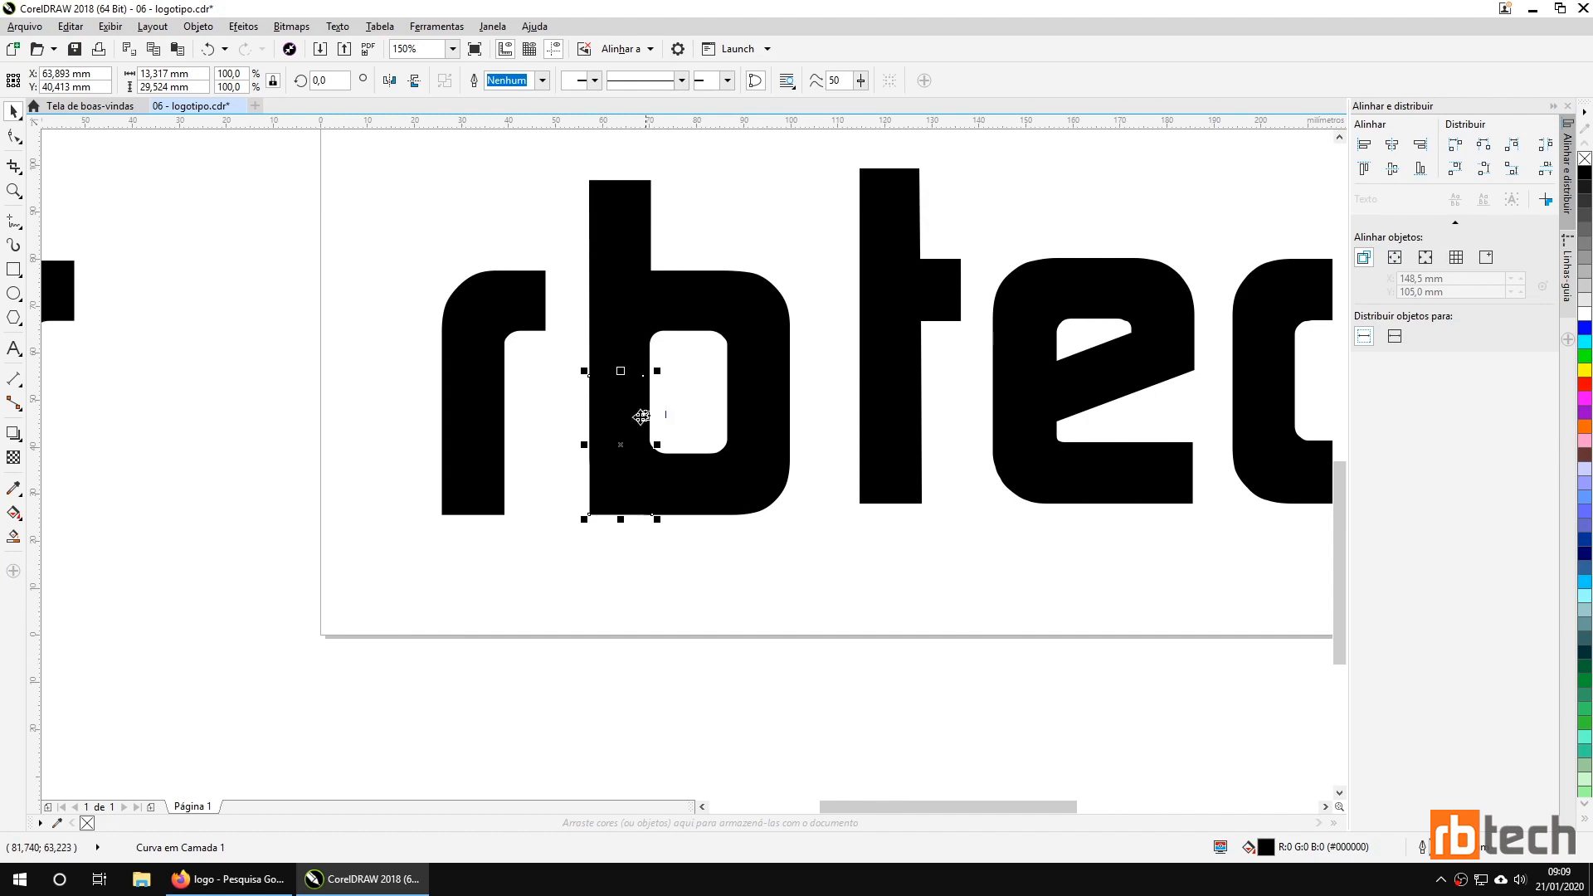
pyautogui.keyDown('shift'); pyautogui.click(626, 306); pyautogui.keyUp('shift')
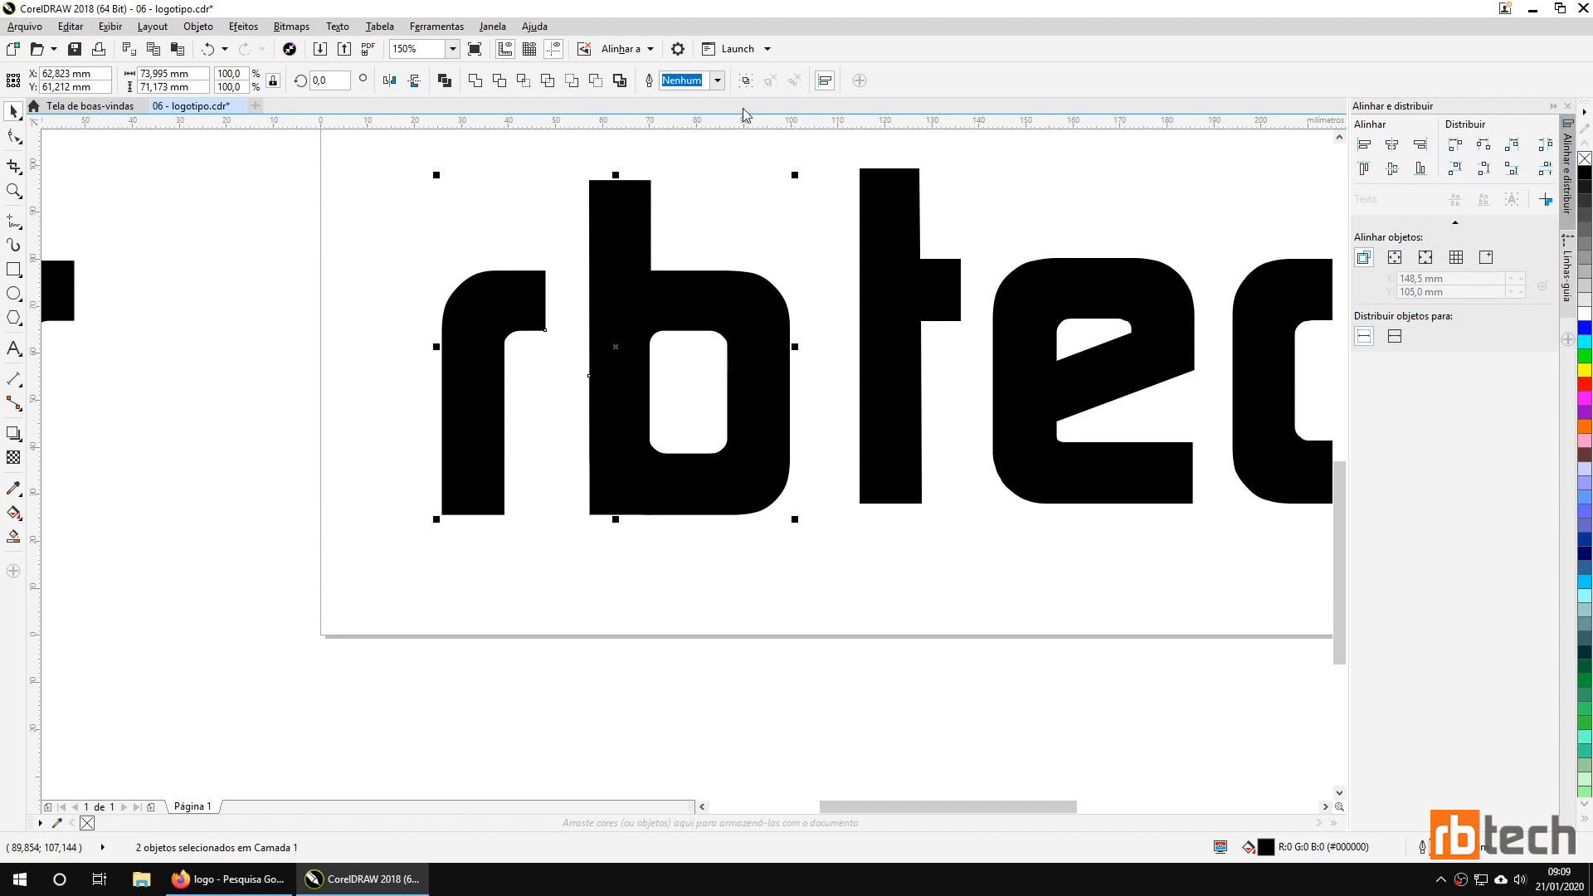
pyautogui.click(748, 83)
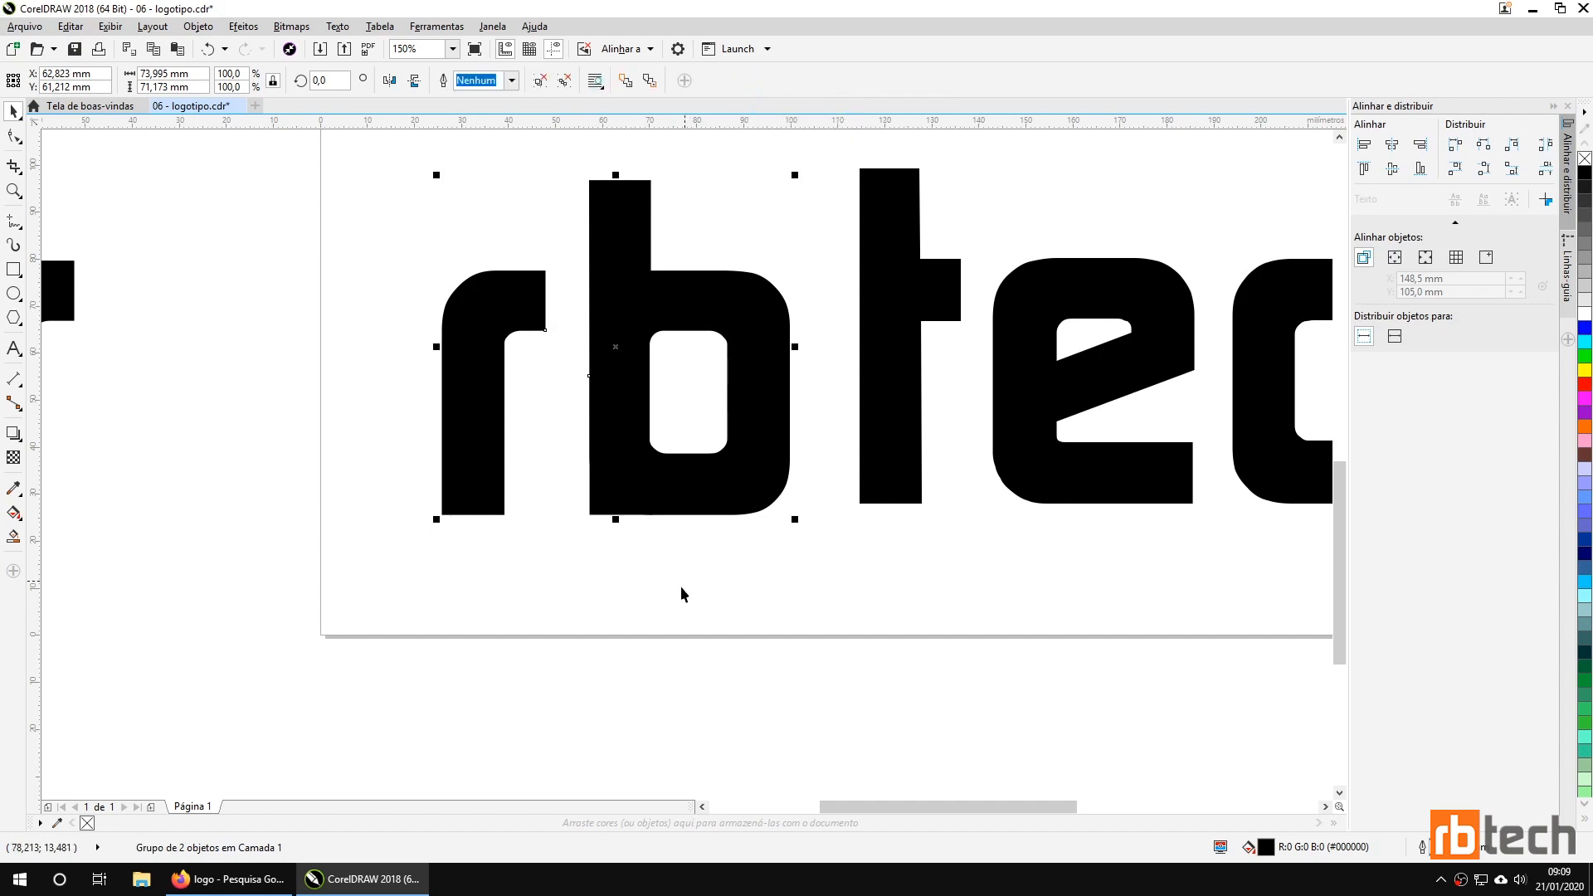
pyautogui.click(671, 629)
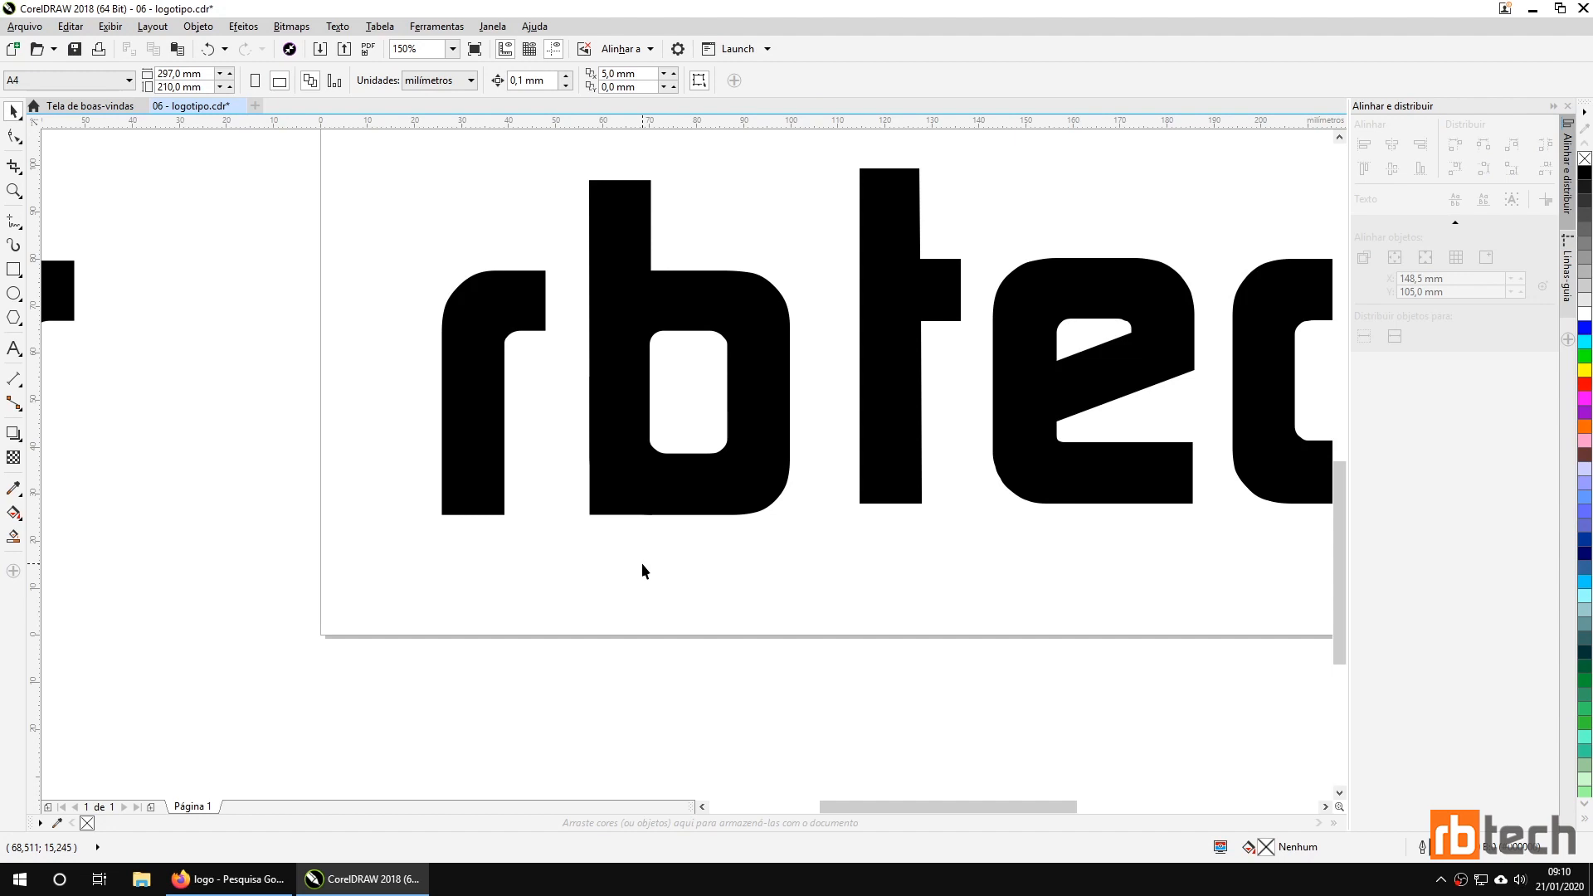
# Ungroup the block from the rb letter shape and check its alignment along the b's lower-left corner.
pyautogui.scroll(2, 608, 502)
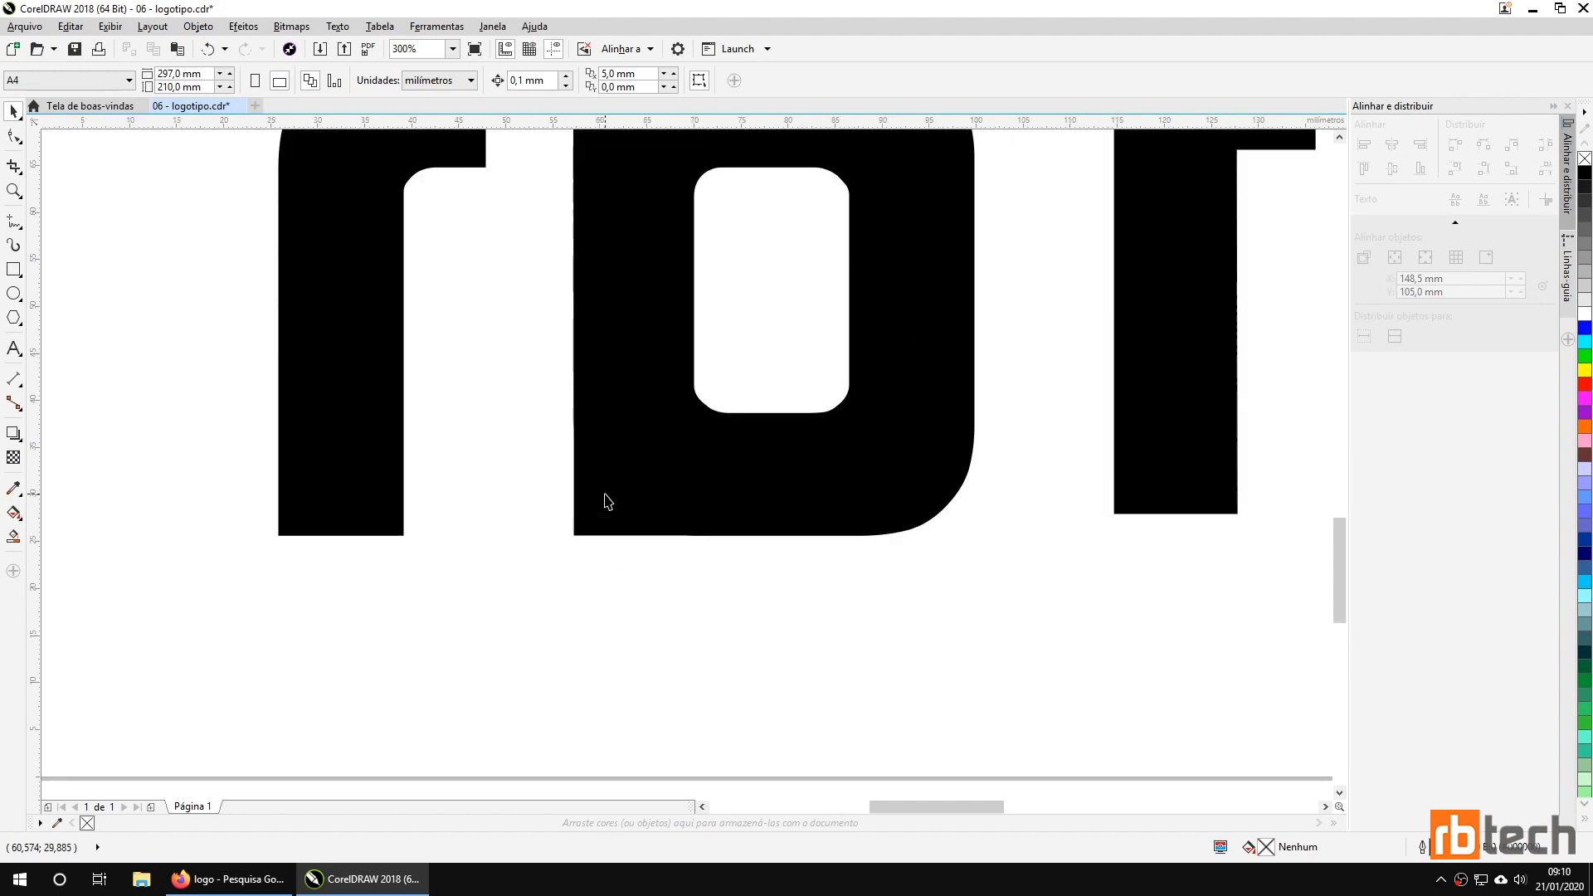
pyautogui.scroll(4, 569, 438)
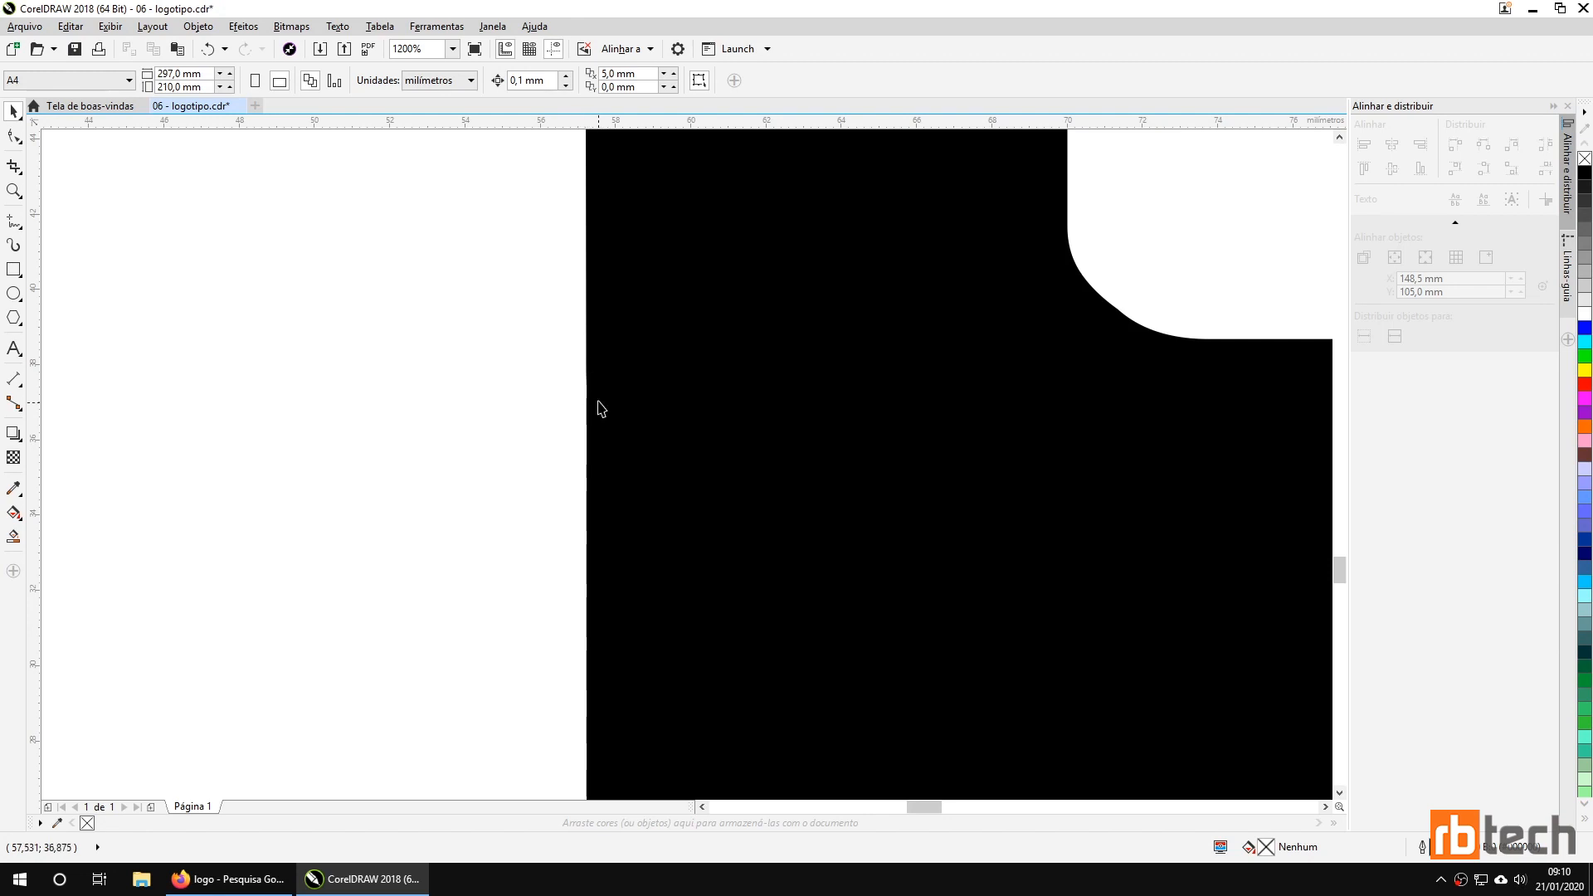
pyautogui.scroll(-1, 648, 417)
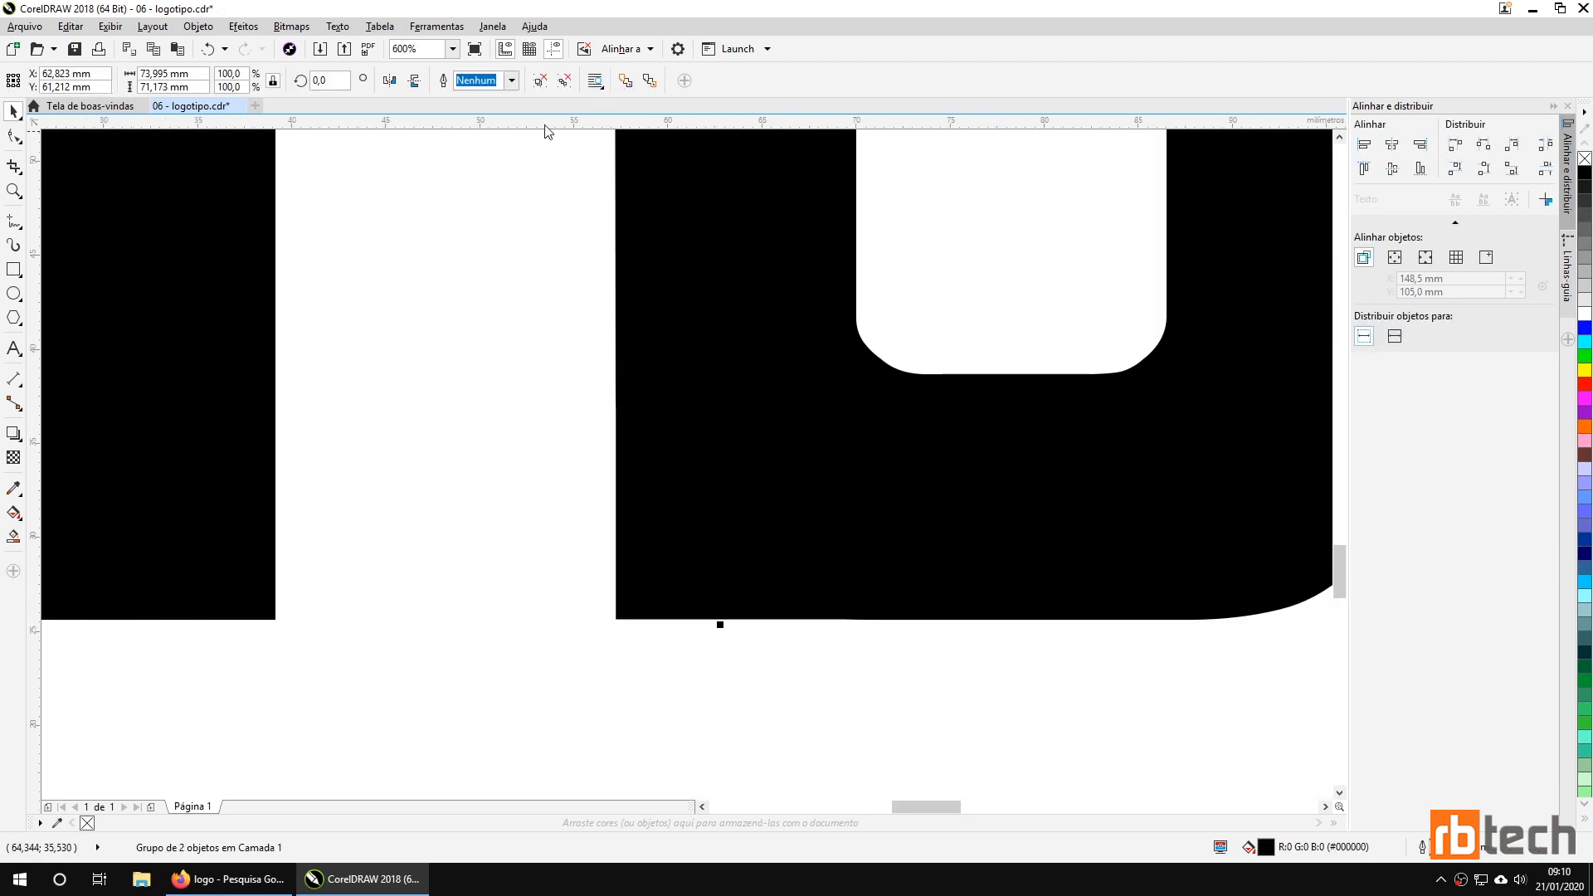
pyautogui.click(540, 87)
pyautogui.scroll(-1, 515, 325)
pyautogui.click(605, 353)
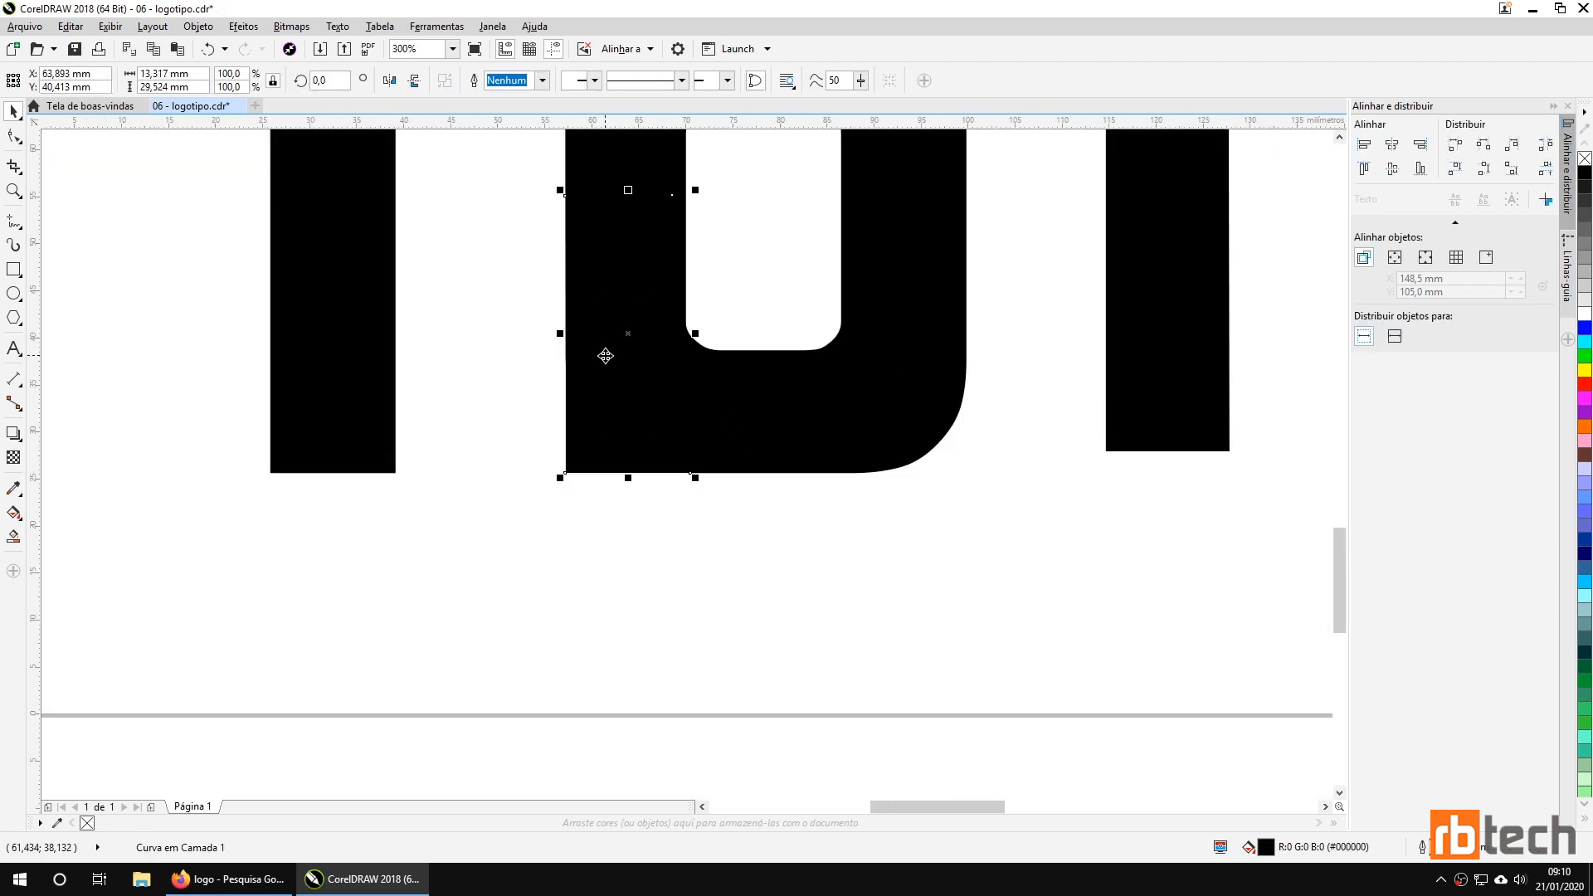
pyautogui.press('Escape')
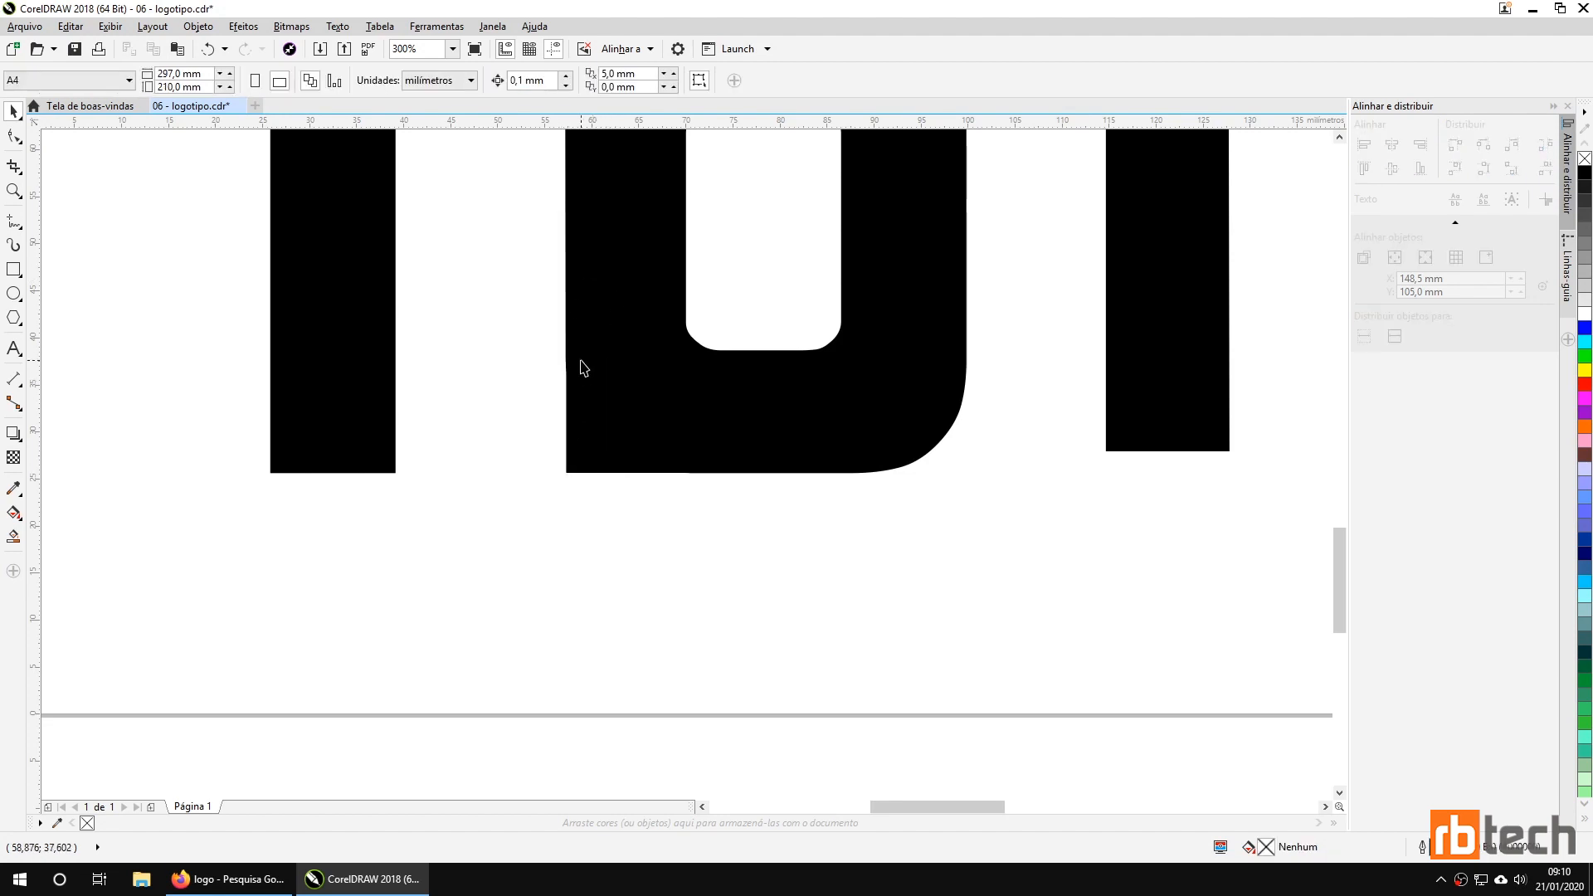
pyautogui.scroll(1, 581, 369)
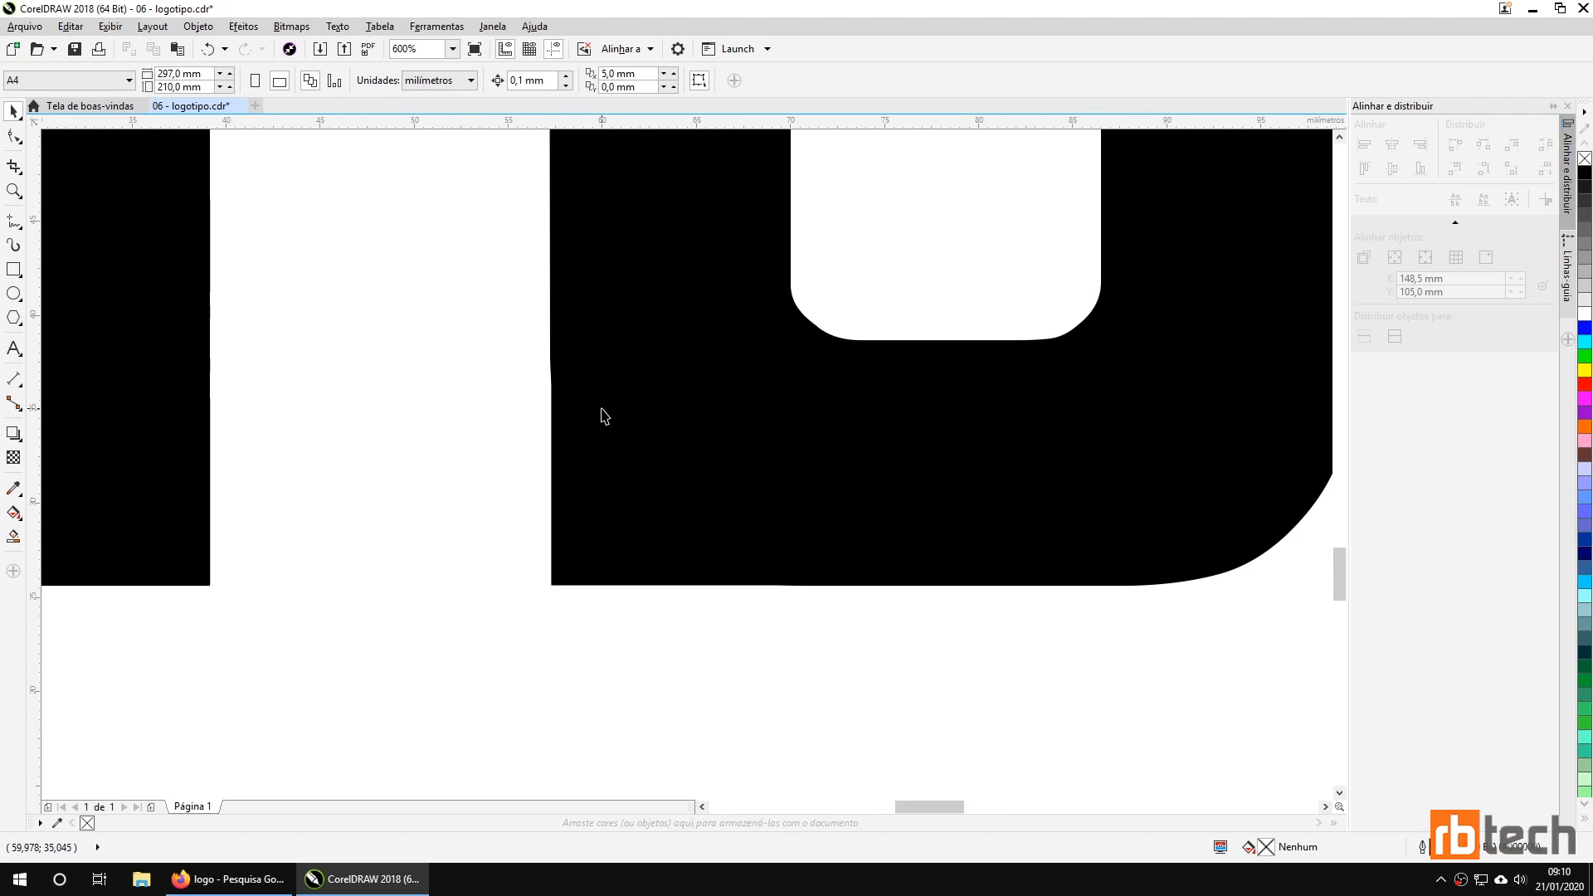
pyautogui.click(602, 410)
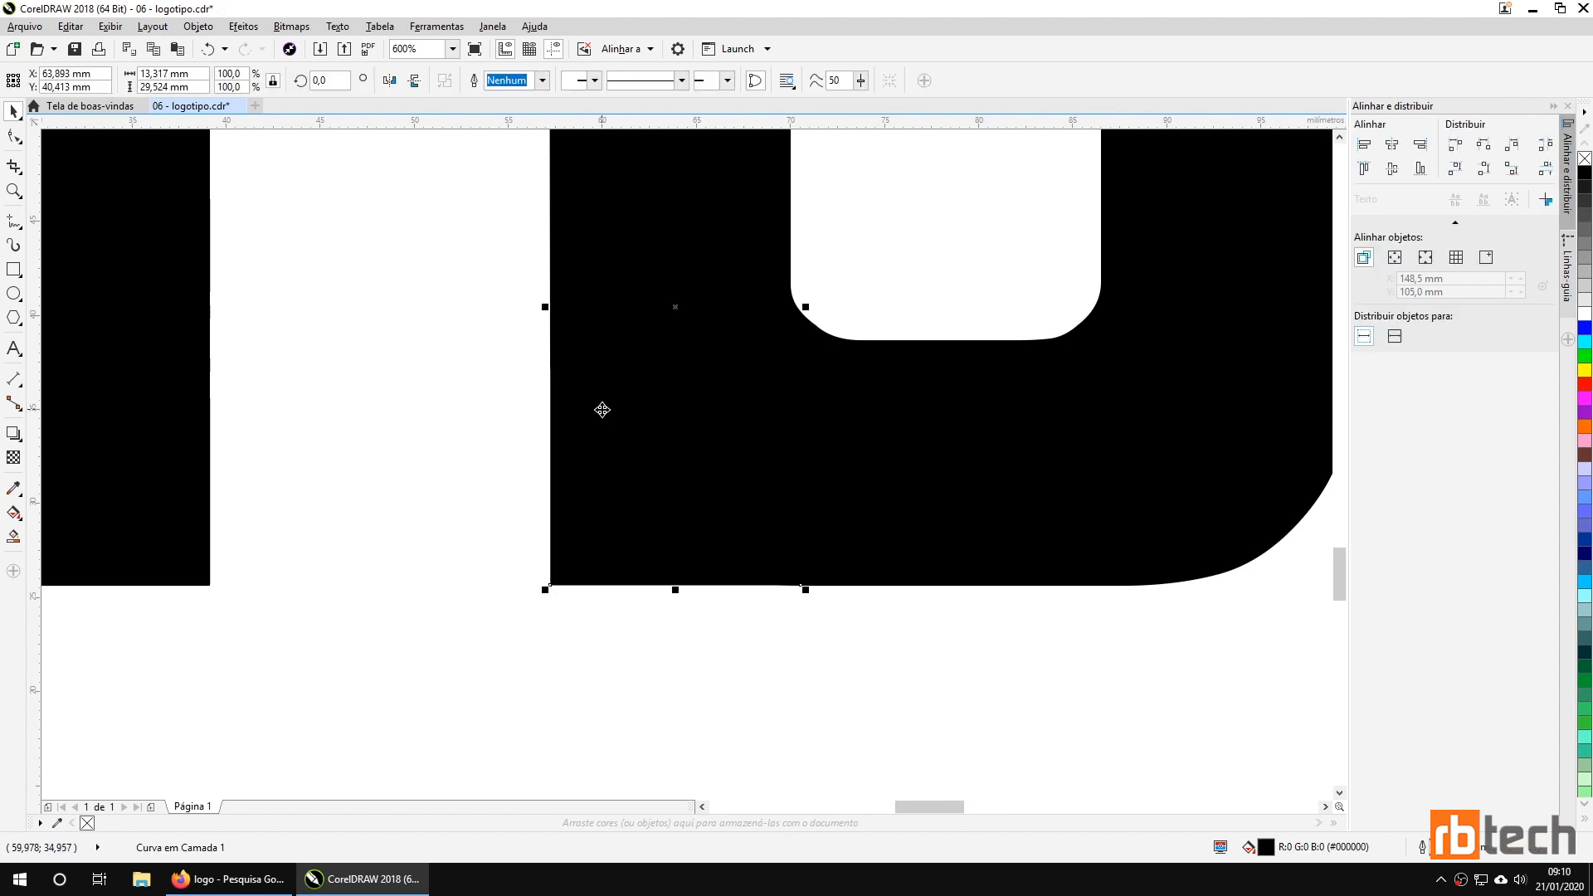
pyautogui.click(577, 637)
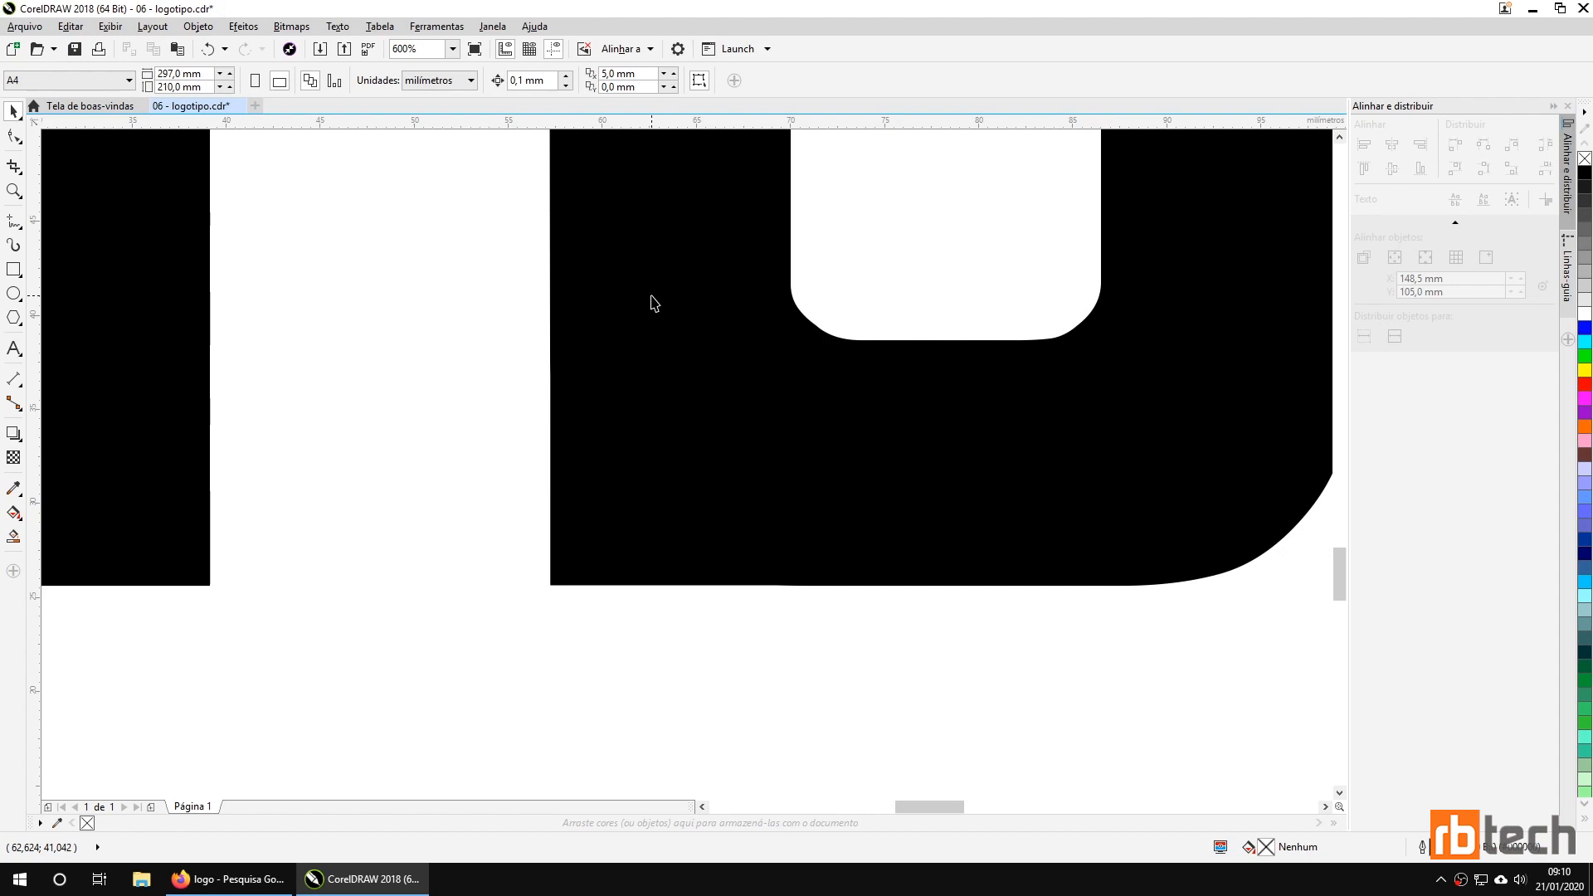
# Select the corner block together with the rb letter shape and group the two objects.
pyautogui.scroll(-3, 651, 303)
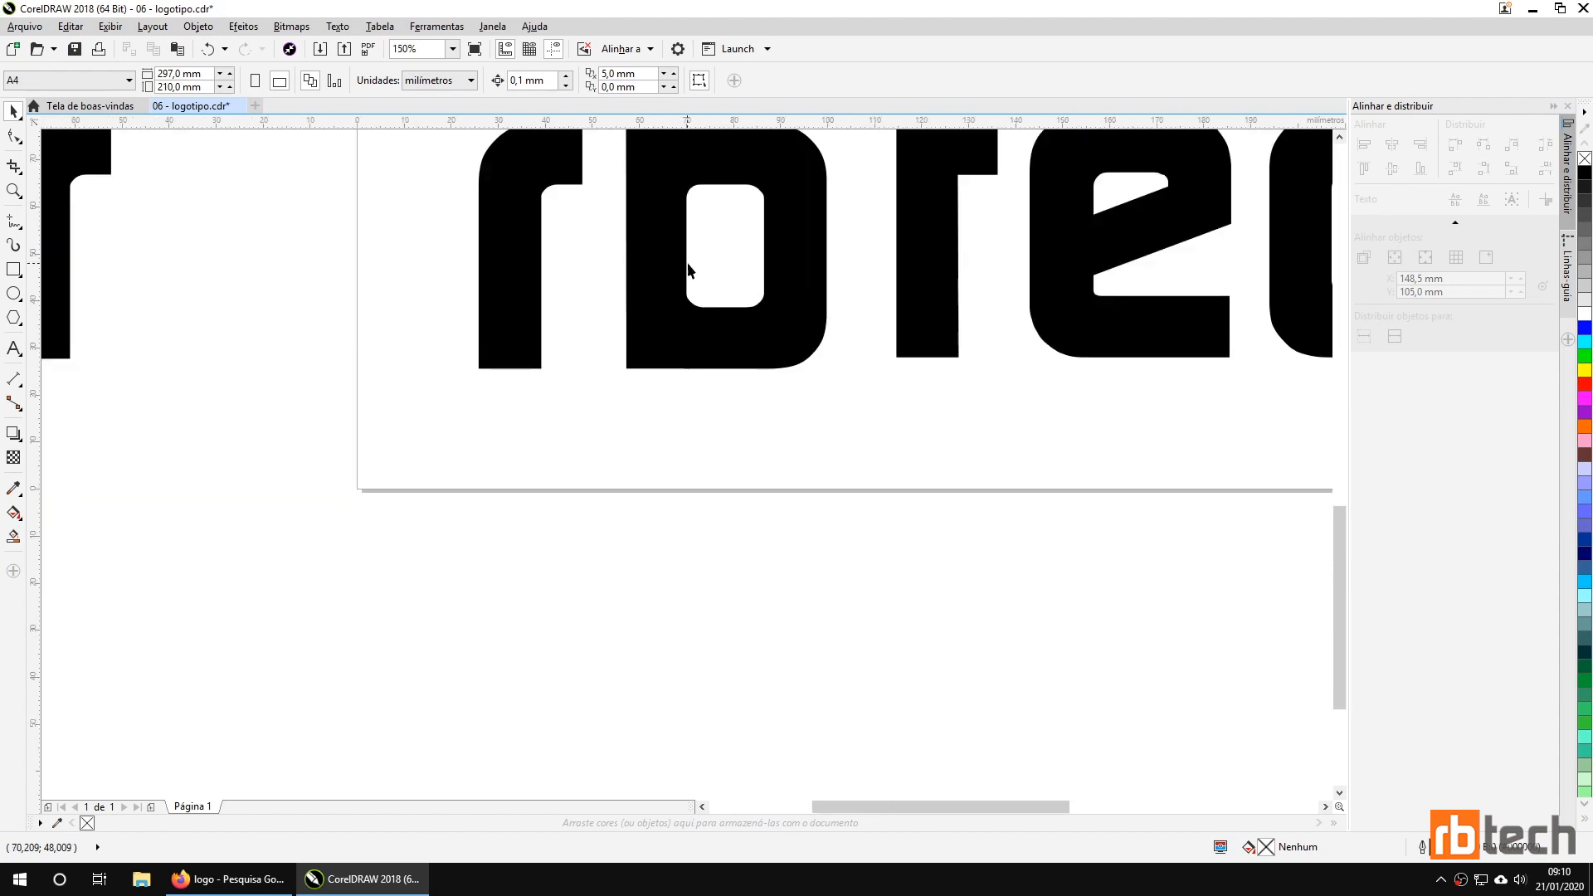
pyautogui.moveTo(721, 242); pyautogui.dragTo(690, 419)
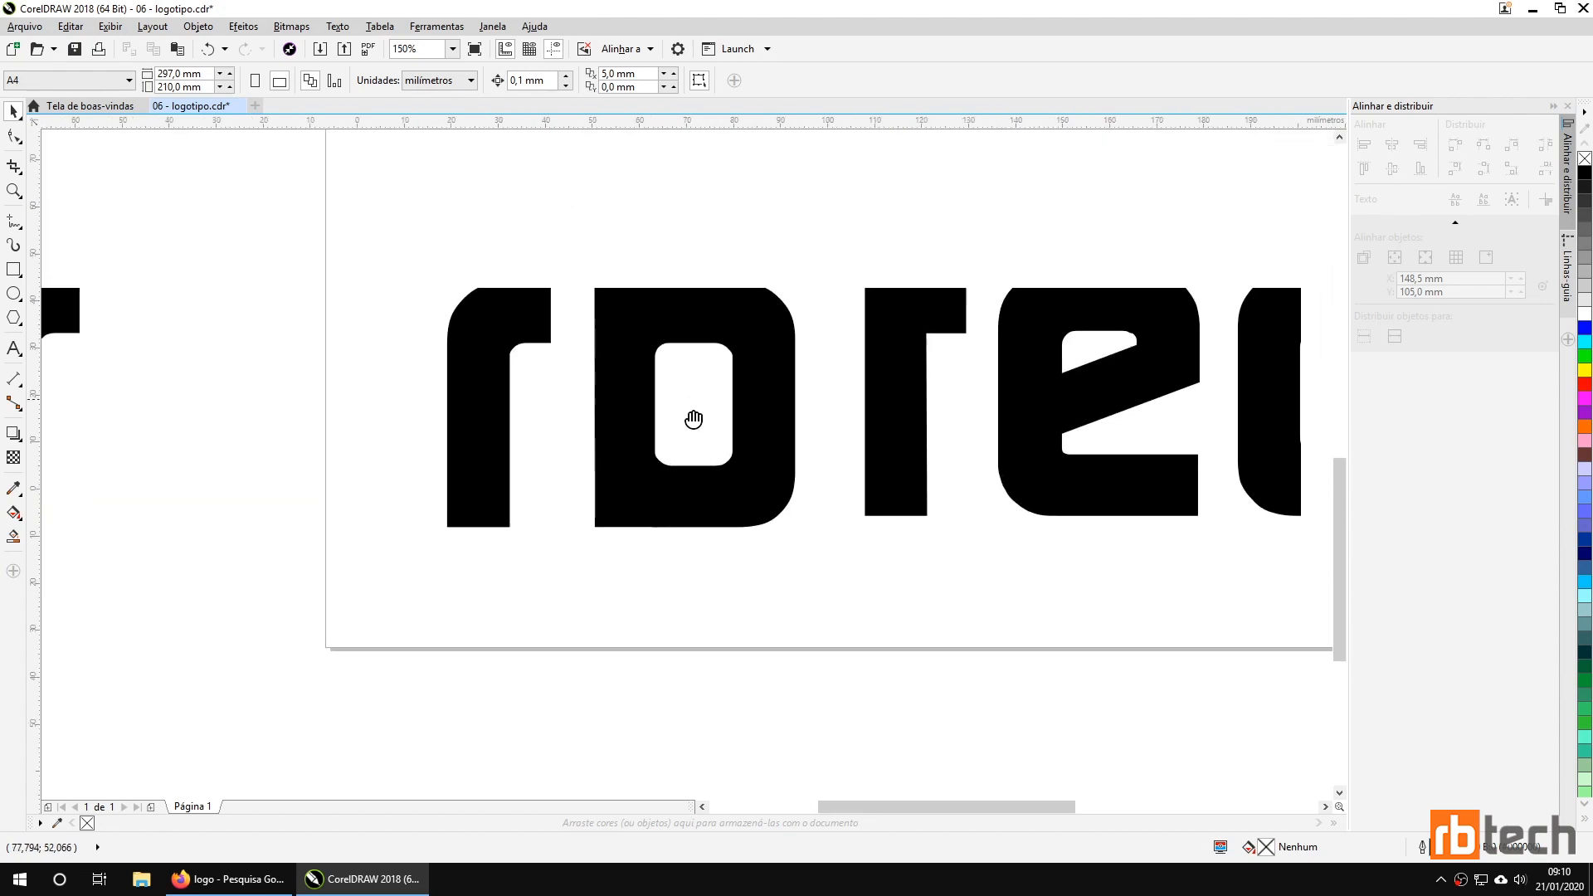
pyautogui.click(632, 483)
pyautogui.keyDown('shift'); pyautogui.click(704, 331); pyautogui.keyUp('shift')
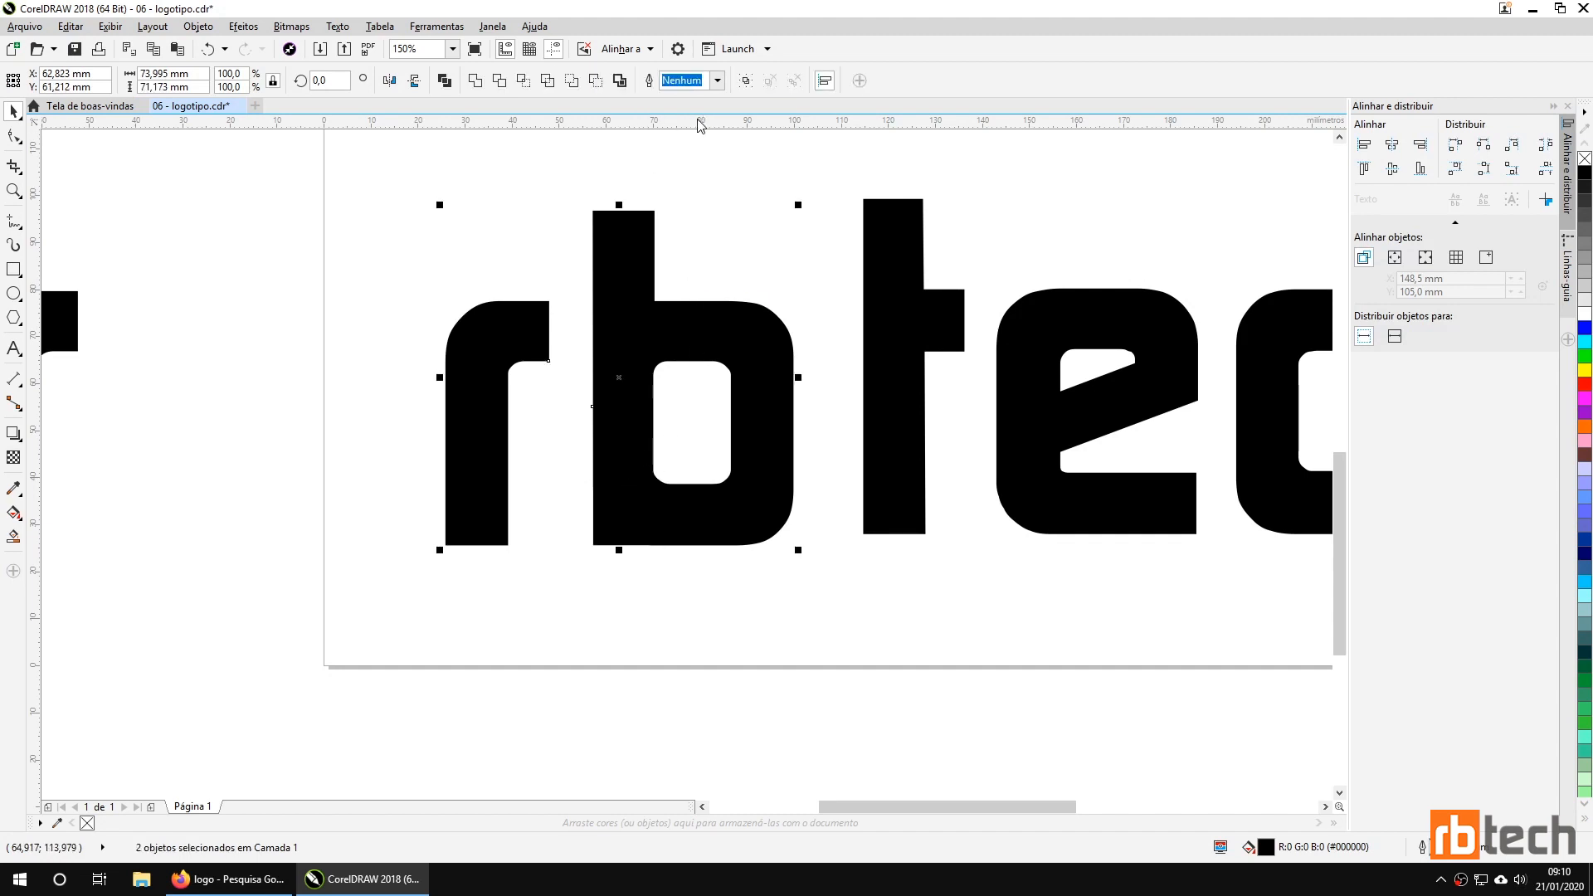
pyautogui.click(742, 84)
# Move the grouped rb letters to test that they stay together, undo the move and deselect everything.
pyautogui.click(446, 233)
pyautogui.click(631, 309)
pyautogui.moveTo(614, 273); pyautogui.dragTo(503, 284)
pyautogui.hotkey('ctrl', 'z')
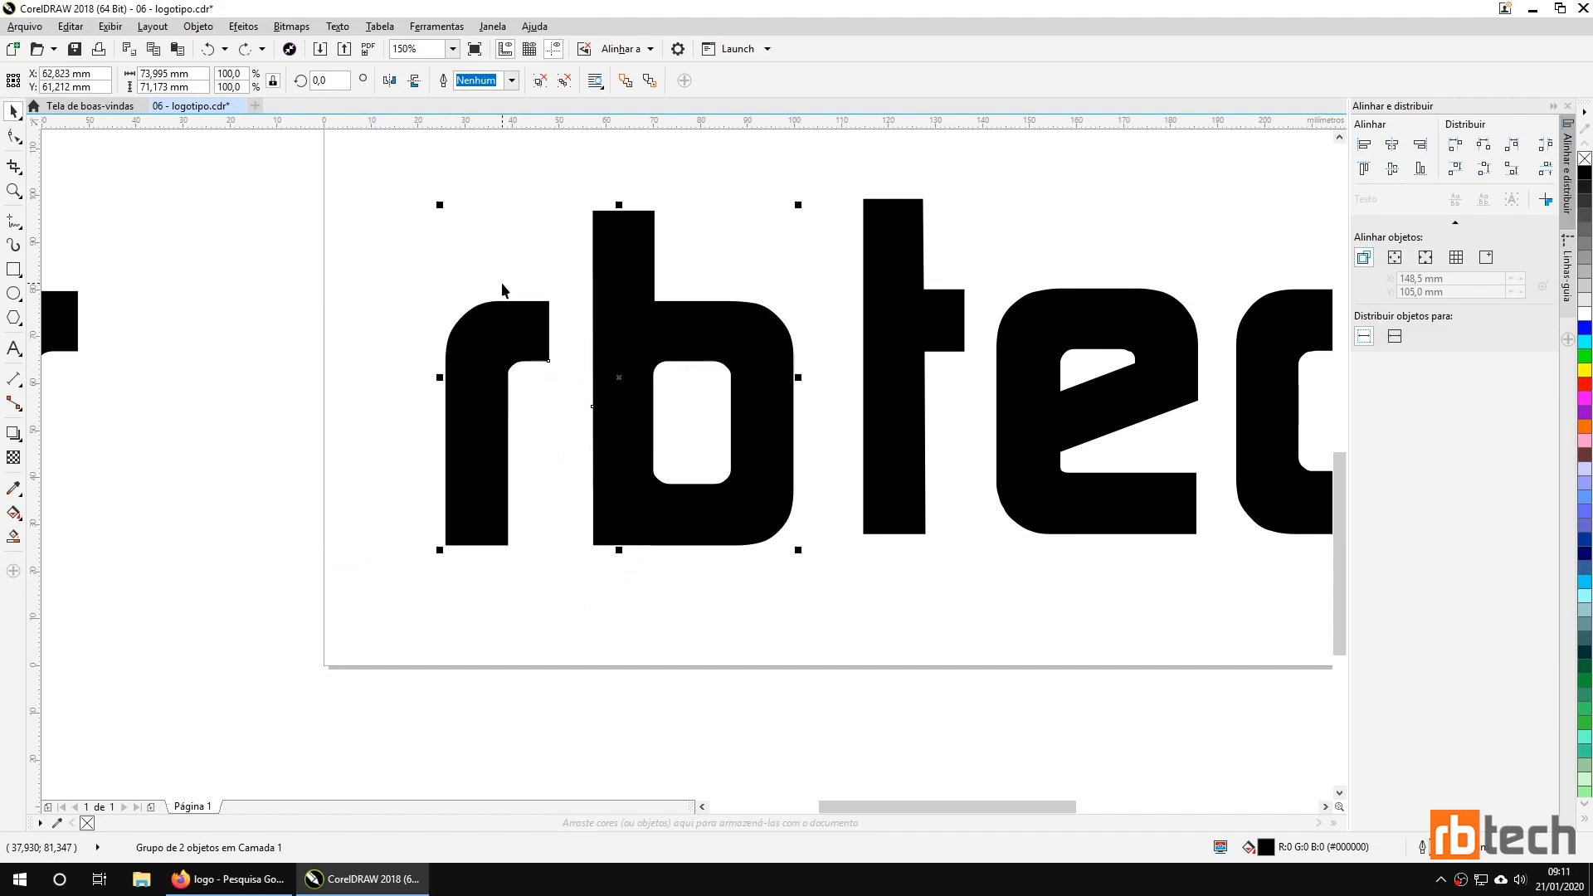
pyautogui.click(670, 573)
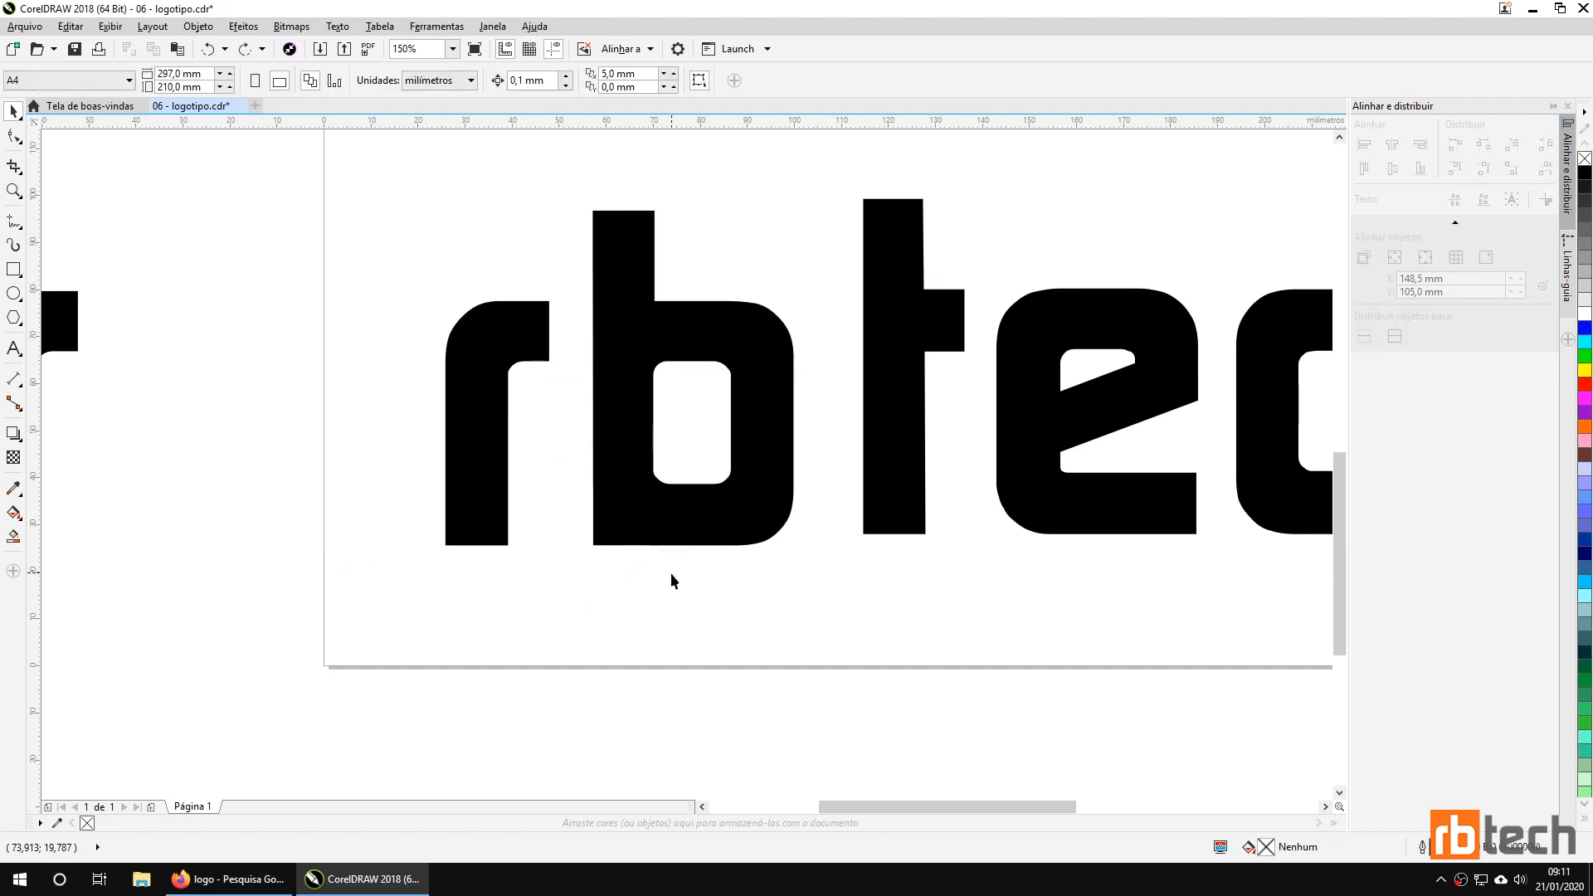
# Mirror the spare r beside the page vertically so that its curved arm points down.
pyautogui.moveTo(815, 412); pyautogui.dragTo(737, 474)
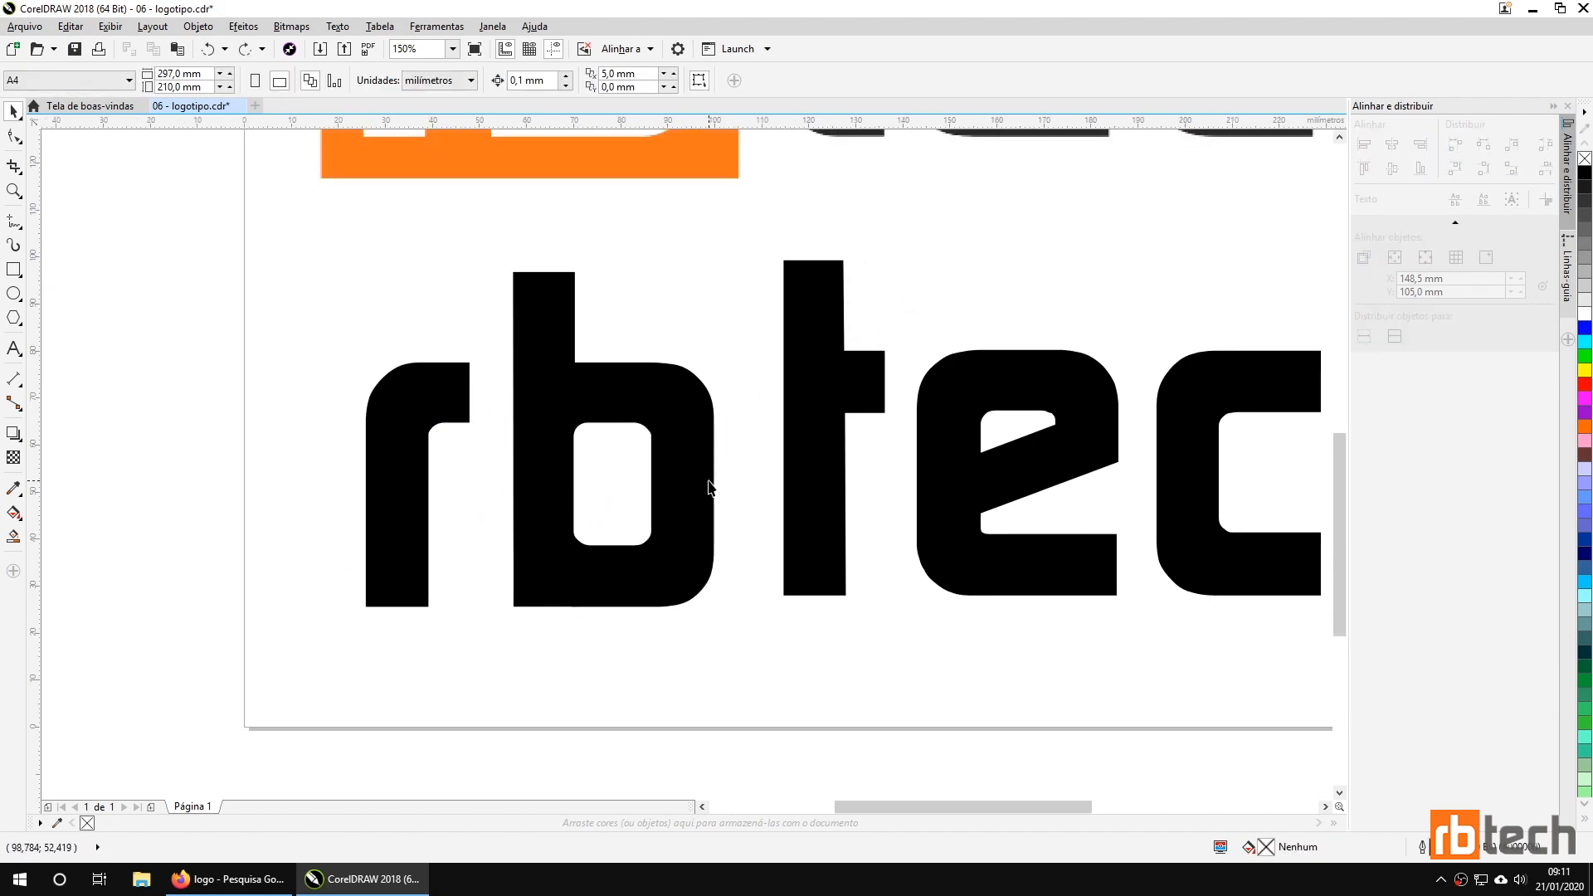
pyautogui.scroll(-1, 707, 480)
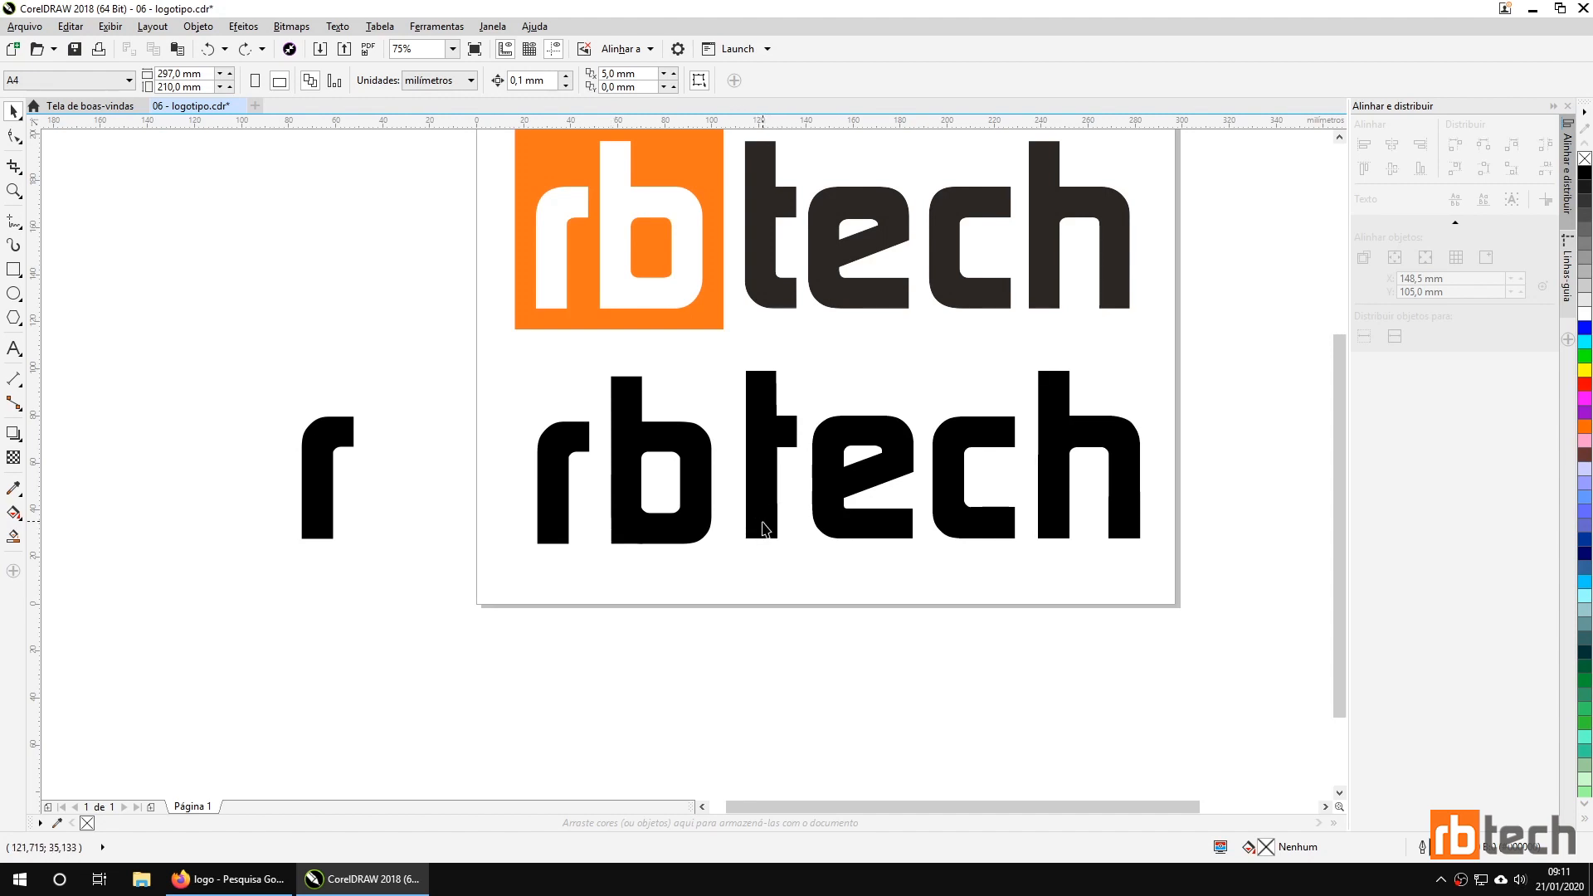
pyautogui.click(334, 498)
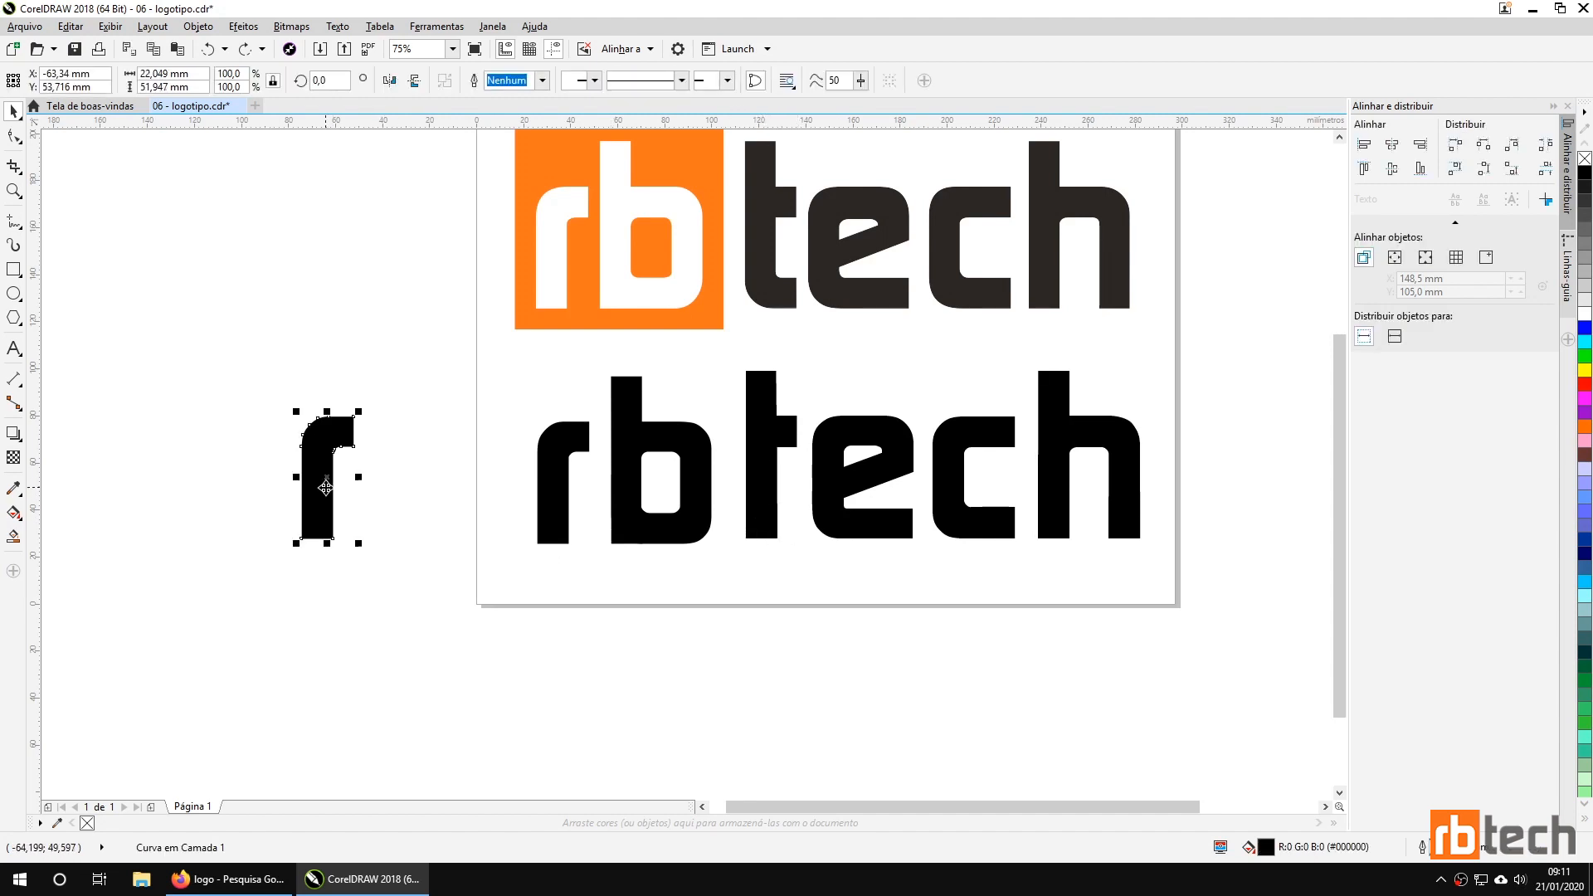
pyautogui.click(415, 81)
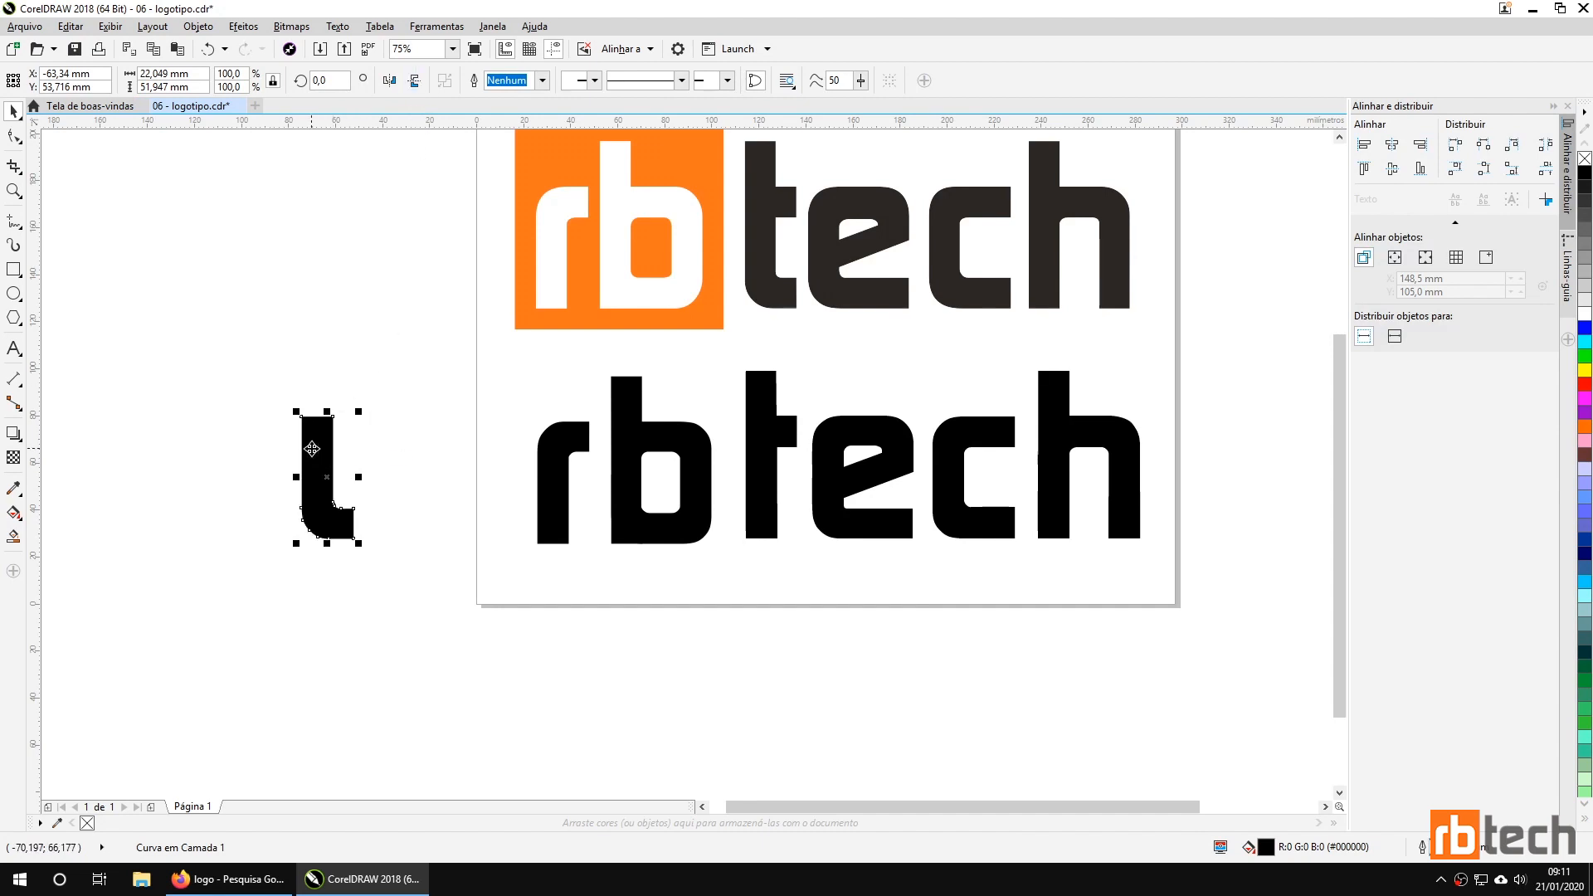
# Shorten the flipped r's stem by adding a node on each side, deleting the top corner nodes and converting the resulting curve to a line.
pyautogui.scroll(3, 313, 466)
pyautogui.click(16, 140)
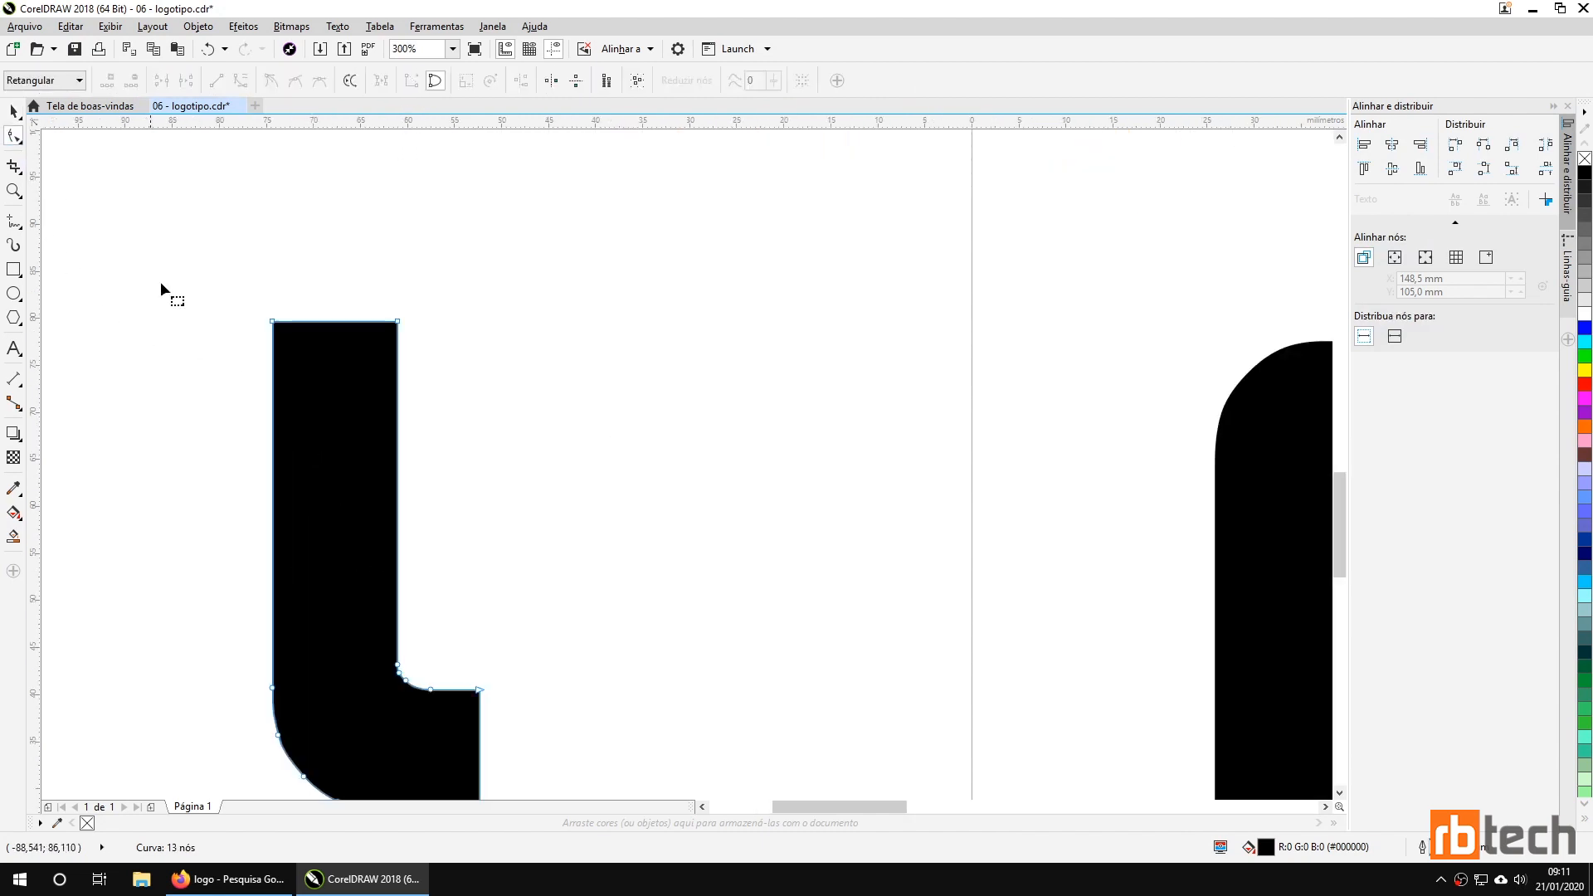
pyautogui.doubleClick(274, 597)
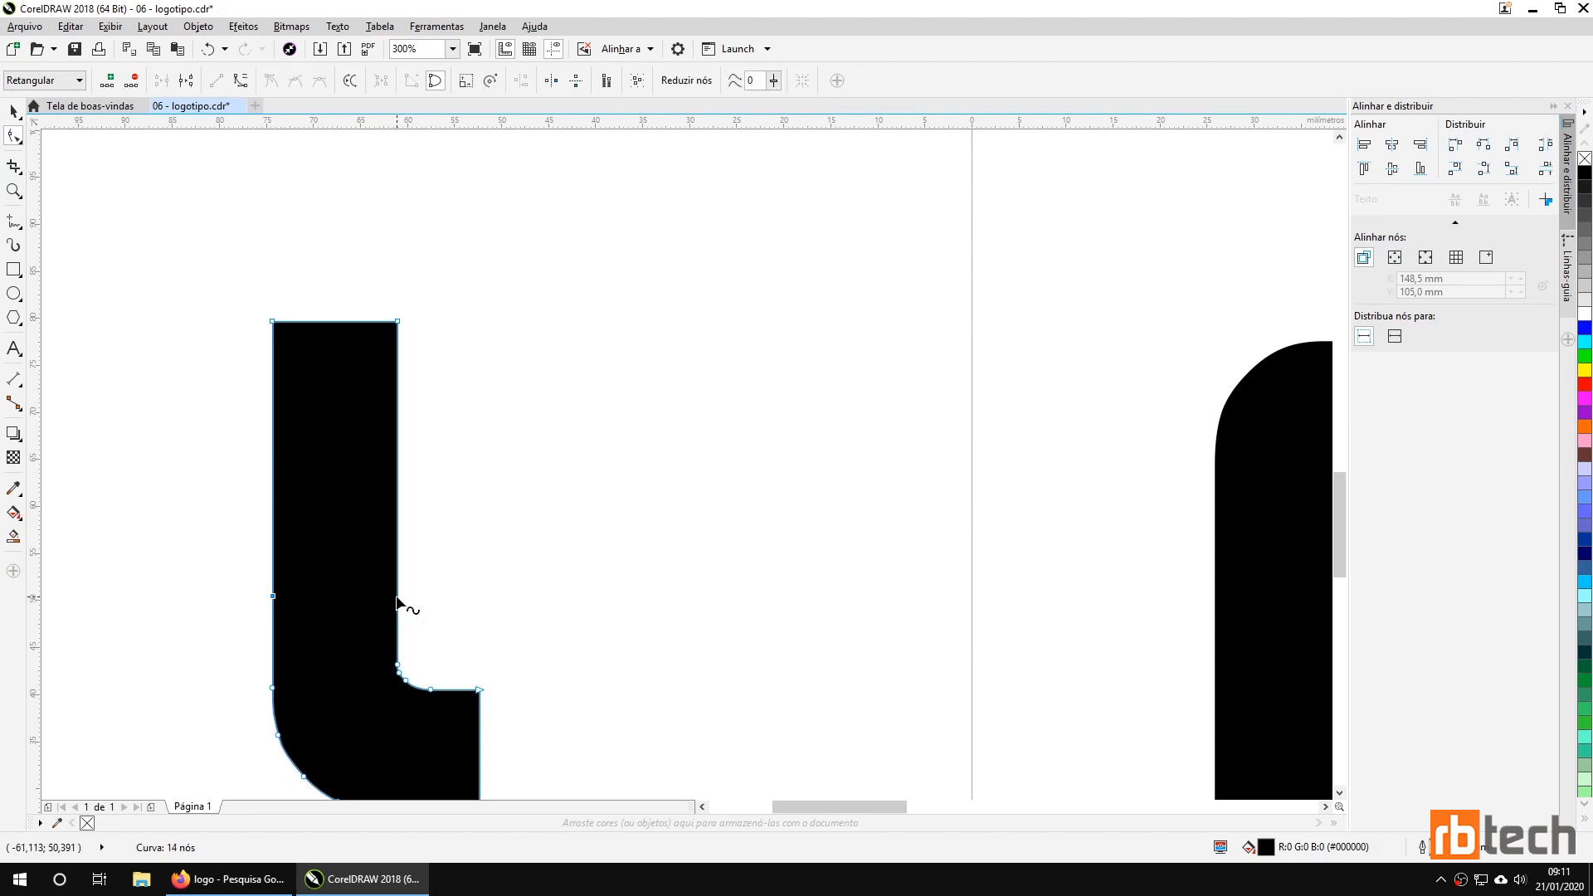
pyautogui.doubleClick(400, 596)
pyautogui.moveTo(224, 274); pyautogui.dragTo(402, 378)
pyautogui.press('Delete')
pyautogui.click(350, 310)
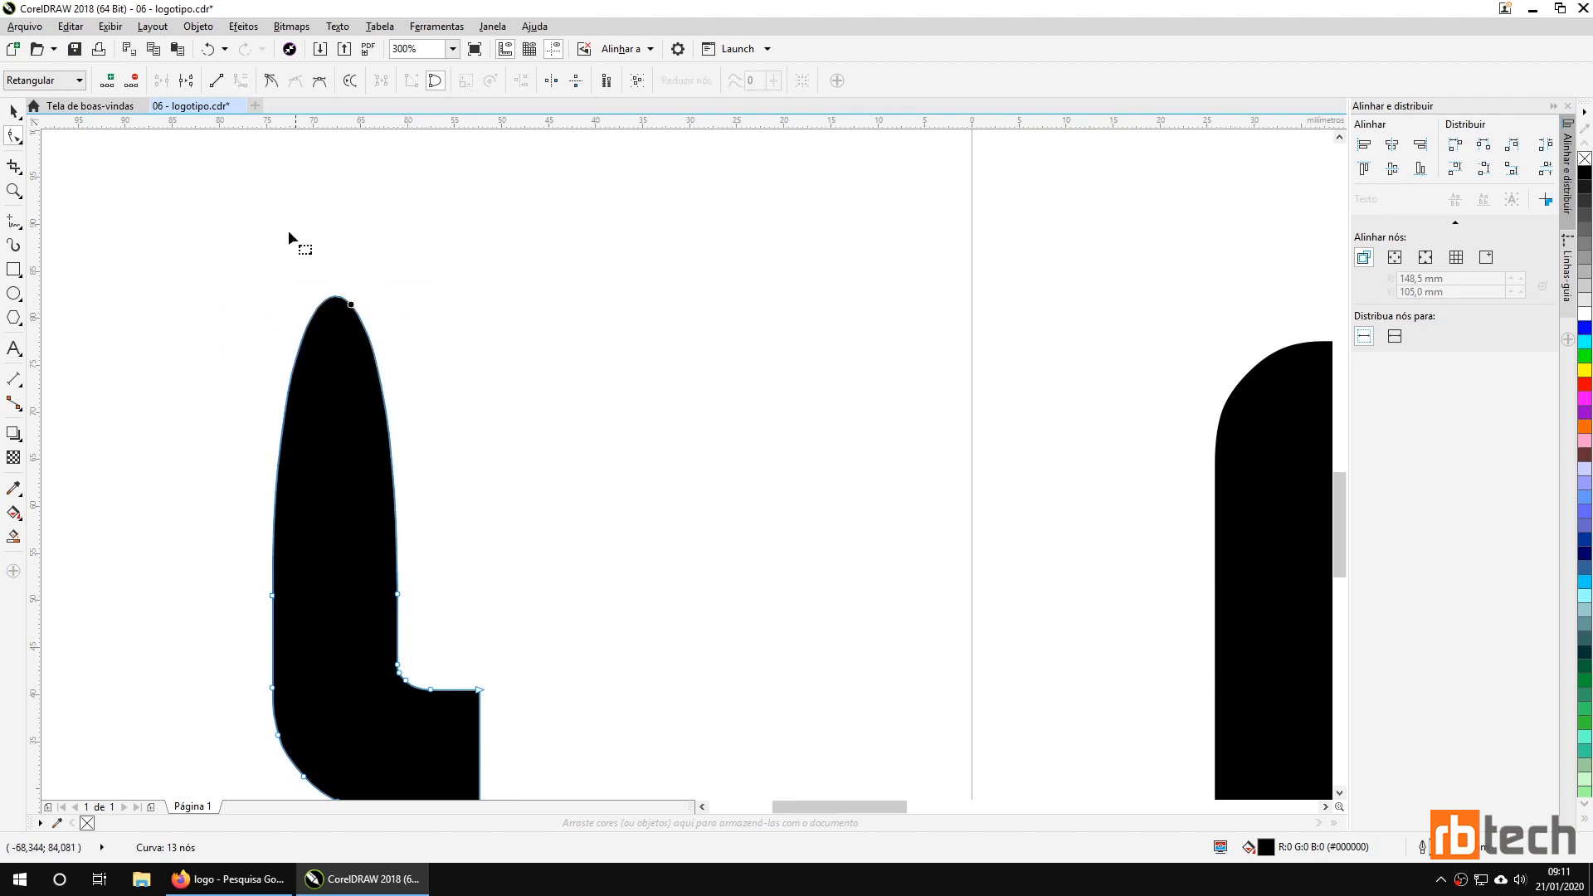
pyautogui.click(216, 80)
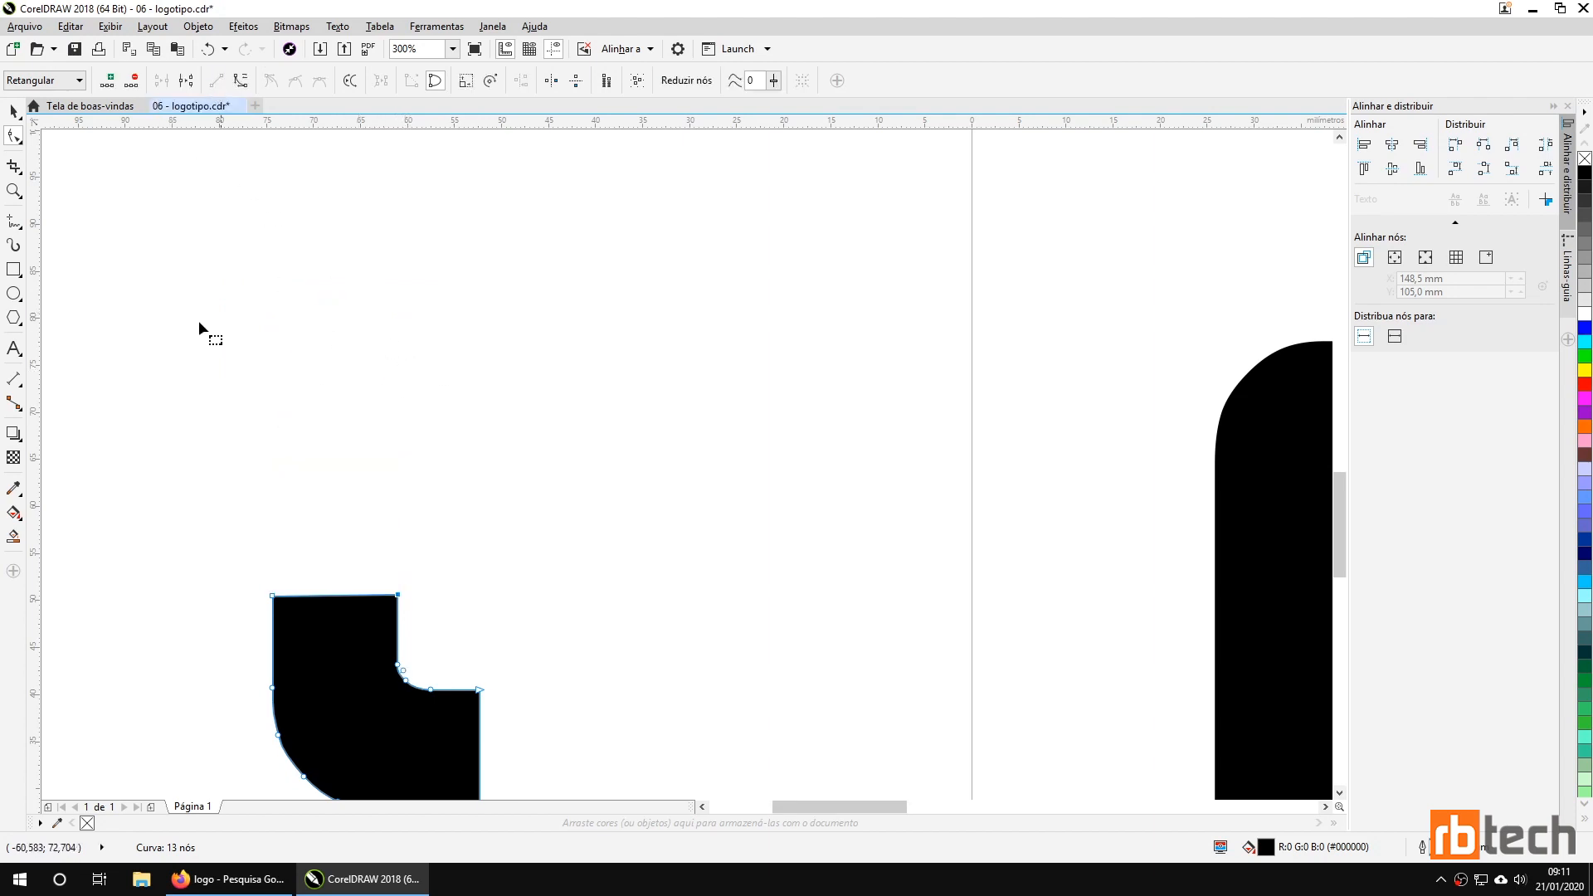
# Move the curved foot piece onto the lower end of the t's stem in tech, matching the stem's right edge.
pyautogui.click(14, 111)
pyautogui.moveTo(527, 442); pyautogui.dragTo(394, 309)
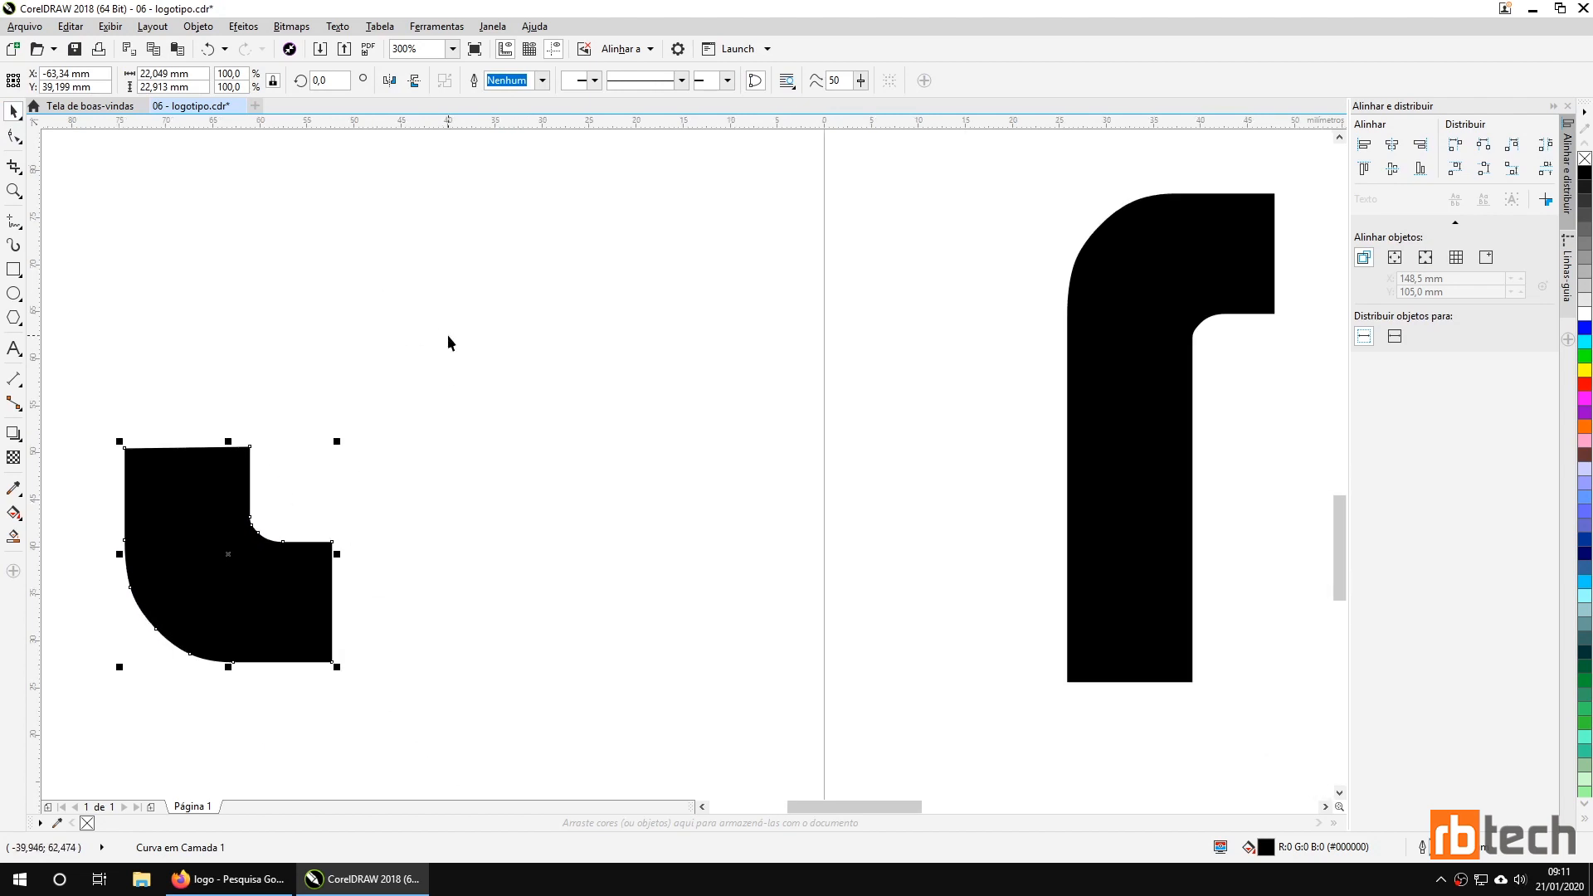
pyautogui.scroll(-2, 446, 336)
pyautogui.moveTo(358, 452); pyautogui.dragTo(1210, 474)
pyautogui.scroll(4, 1210, 475)
pyautogui.scroll(-2, 733, 540)
pyautogui.moveTo(853, 578); pyautogui.dragTo(859, 501)
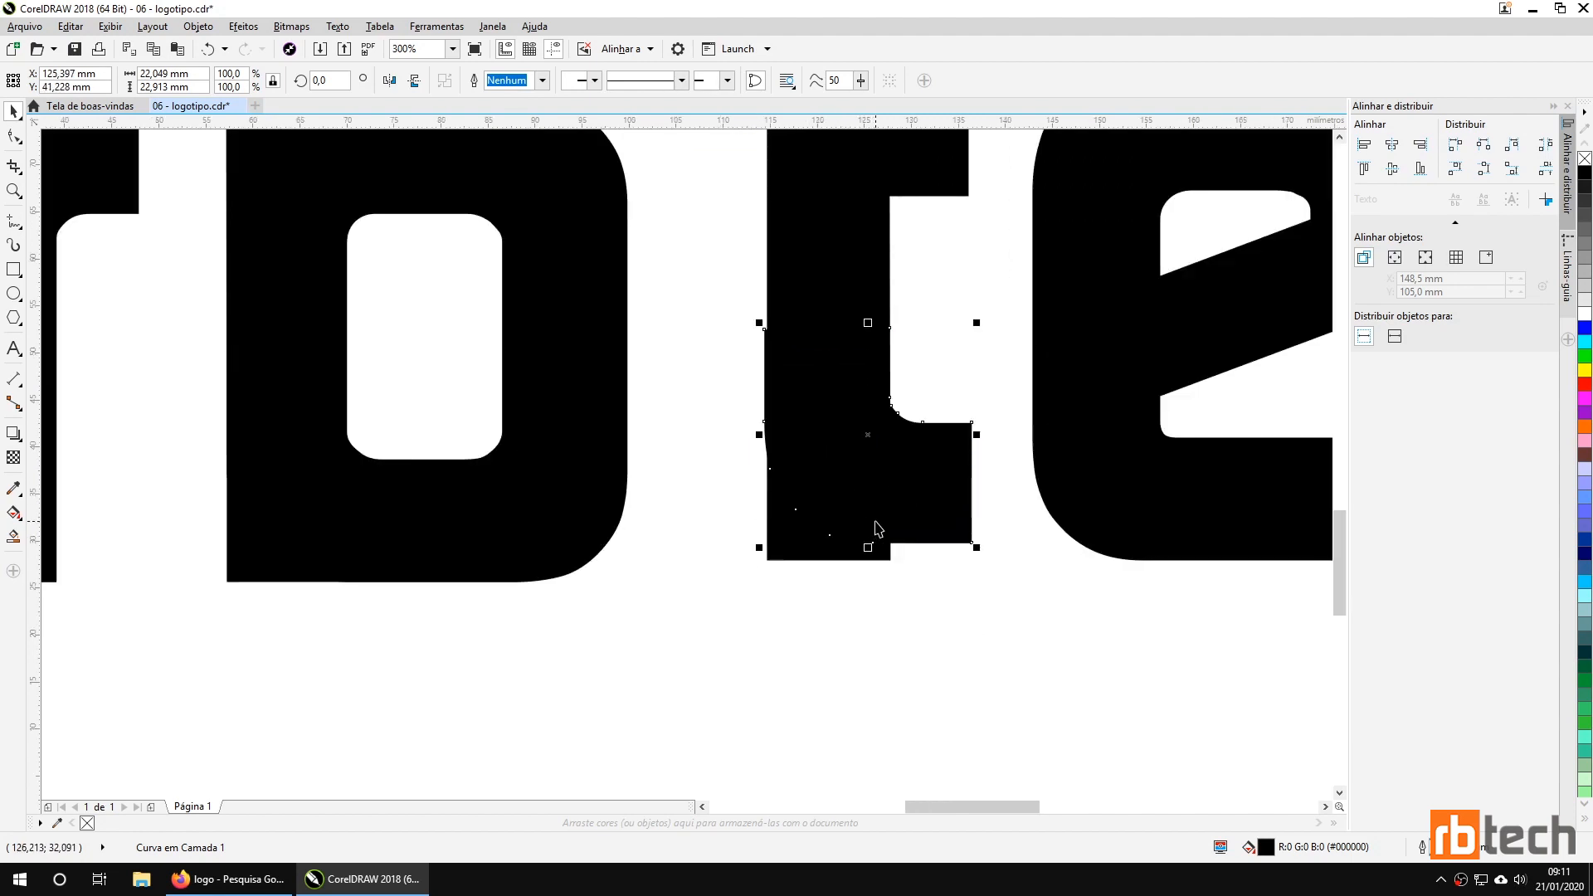
pyautogui.scroll(2, 894, 555)
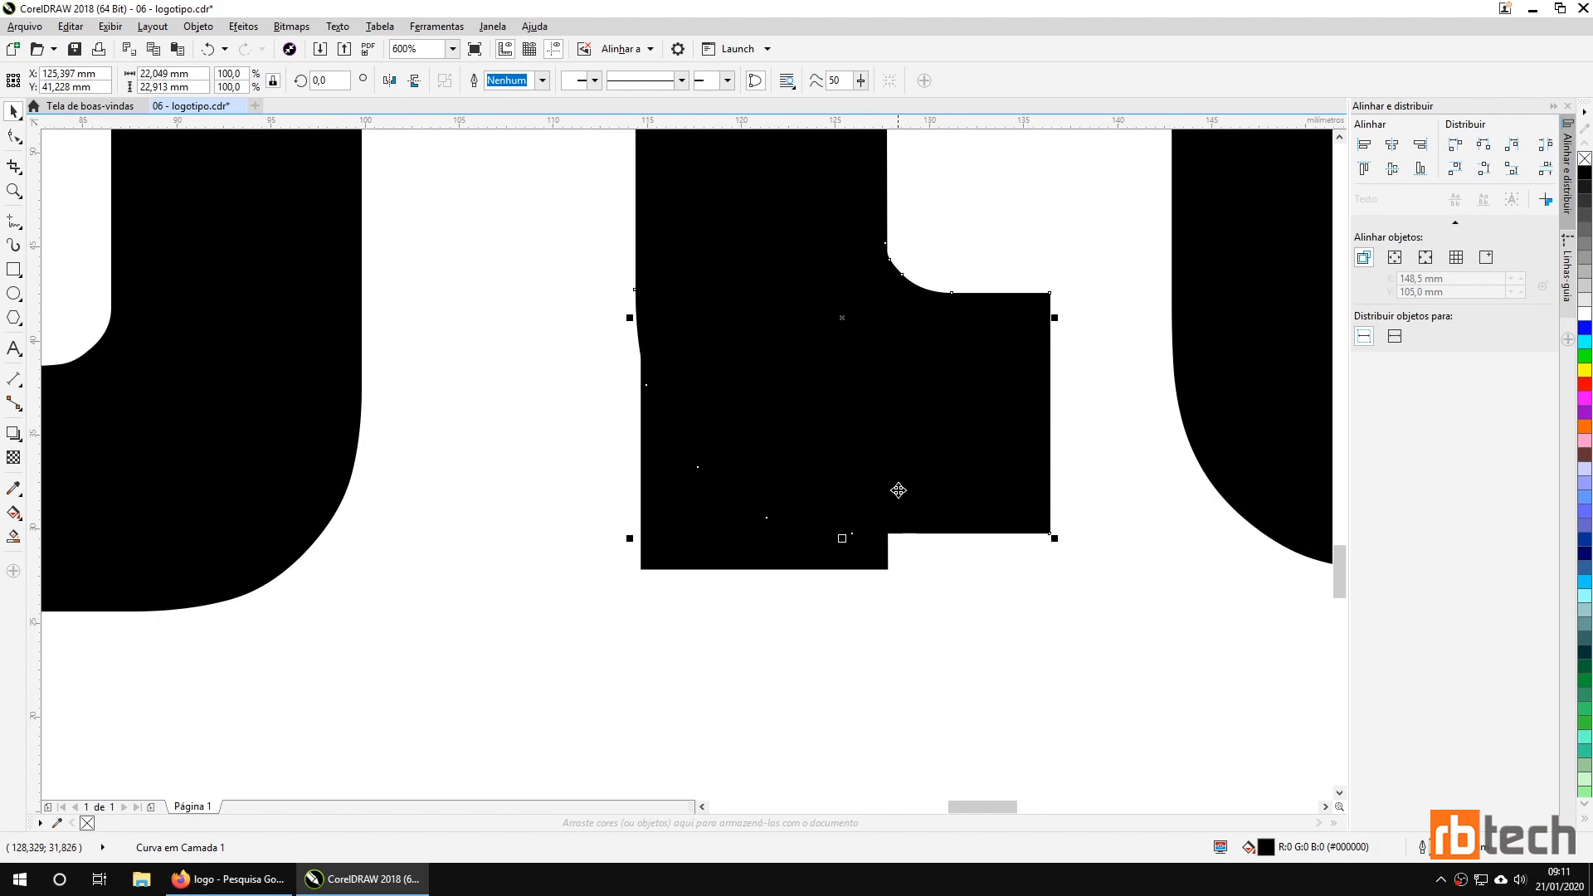
pyautogui.moveTo(896, 460); pyautogui.dragTo(893, 531)
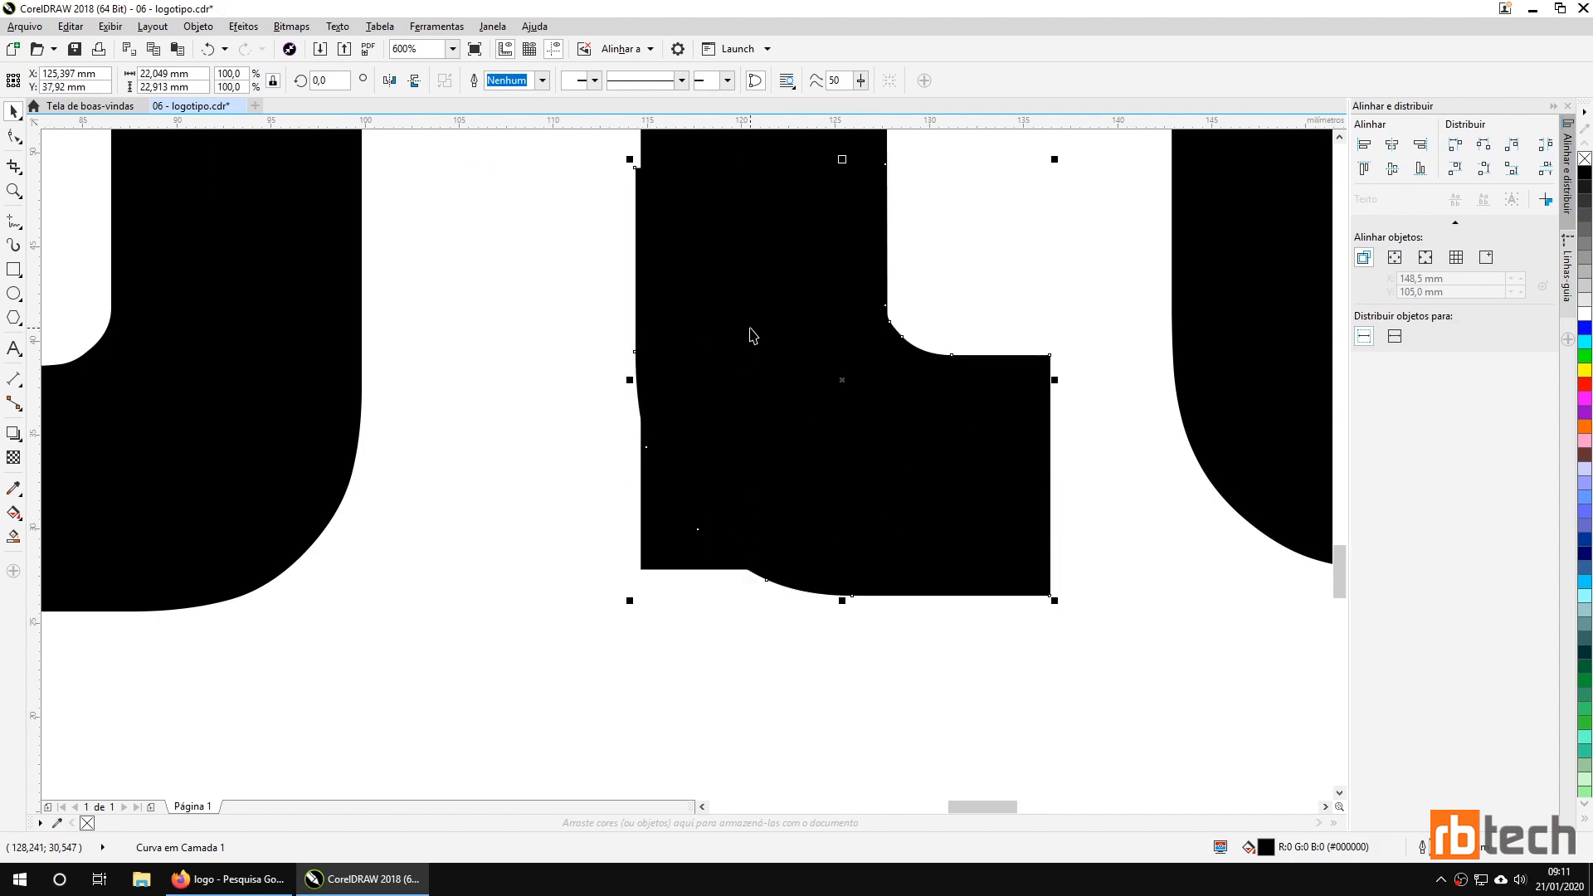
pyautogui.hotkey('ctrl', 'Right')
# Nudge the foot piece up in small increments until its lower edge lines up with the base of the t's stem.
pyautogui.scroll(4, 934, 245)
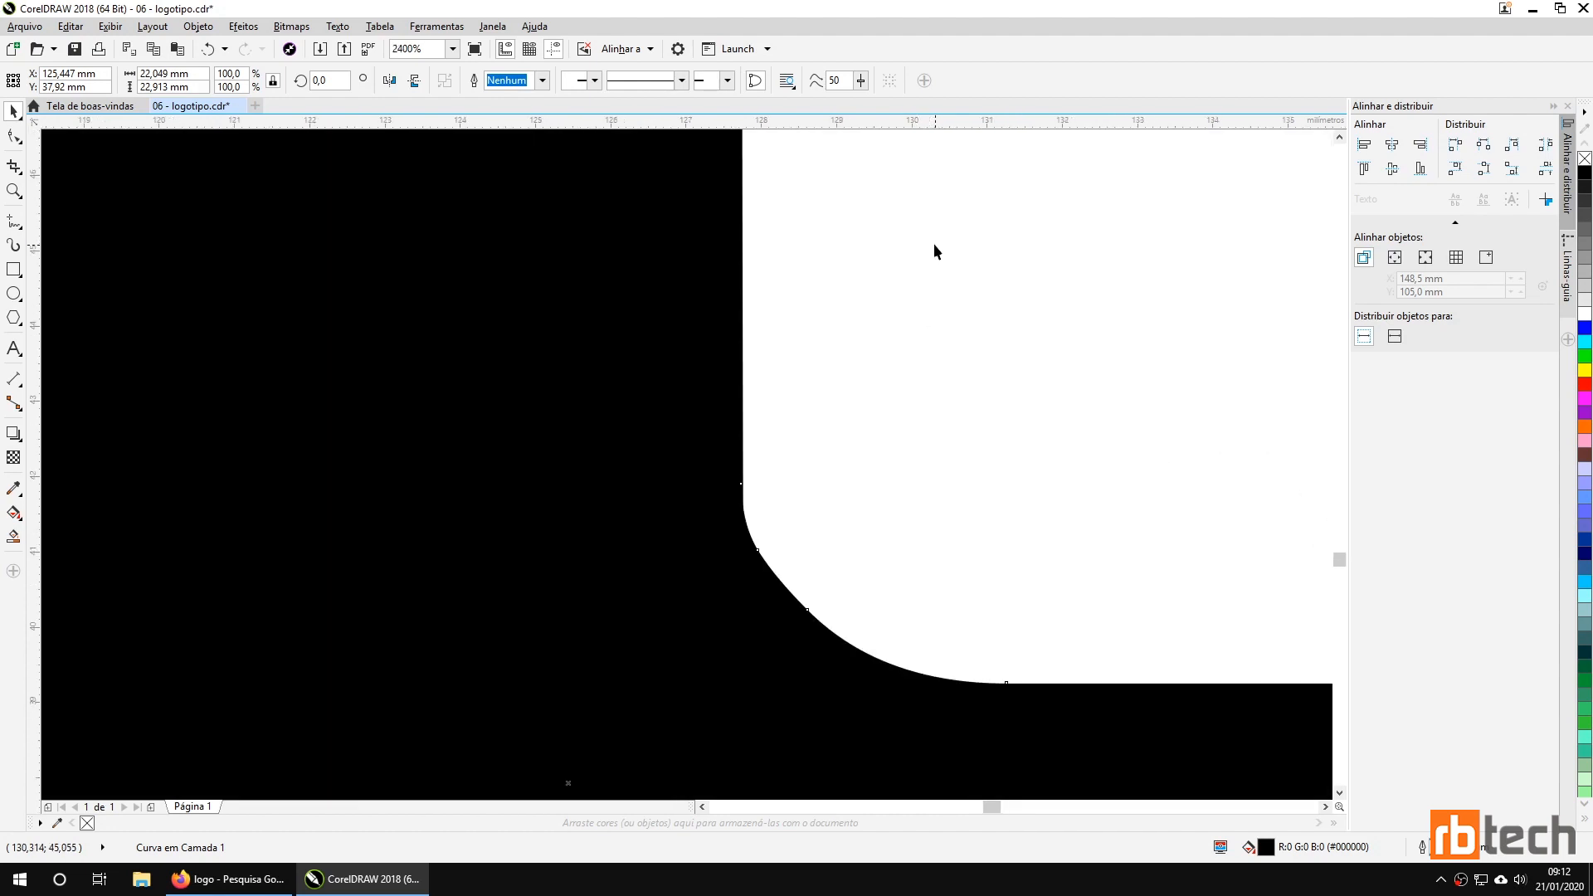
pyautogui.scroll(-2, 889, 232)
pyautogui.moveTo(887, 221); pyautogui.dragTo(876, 365)
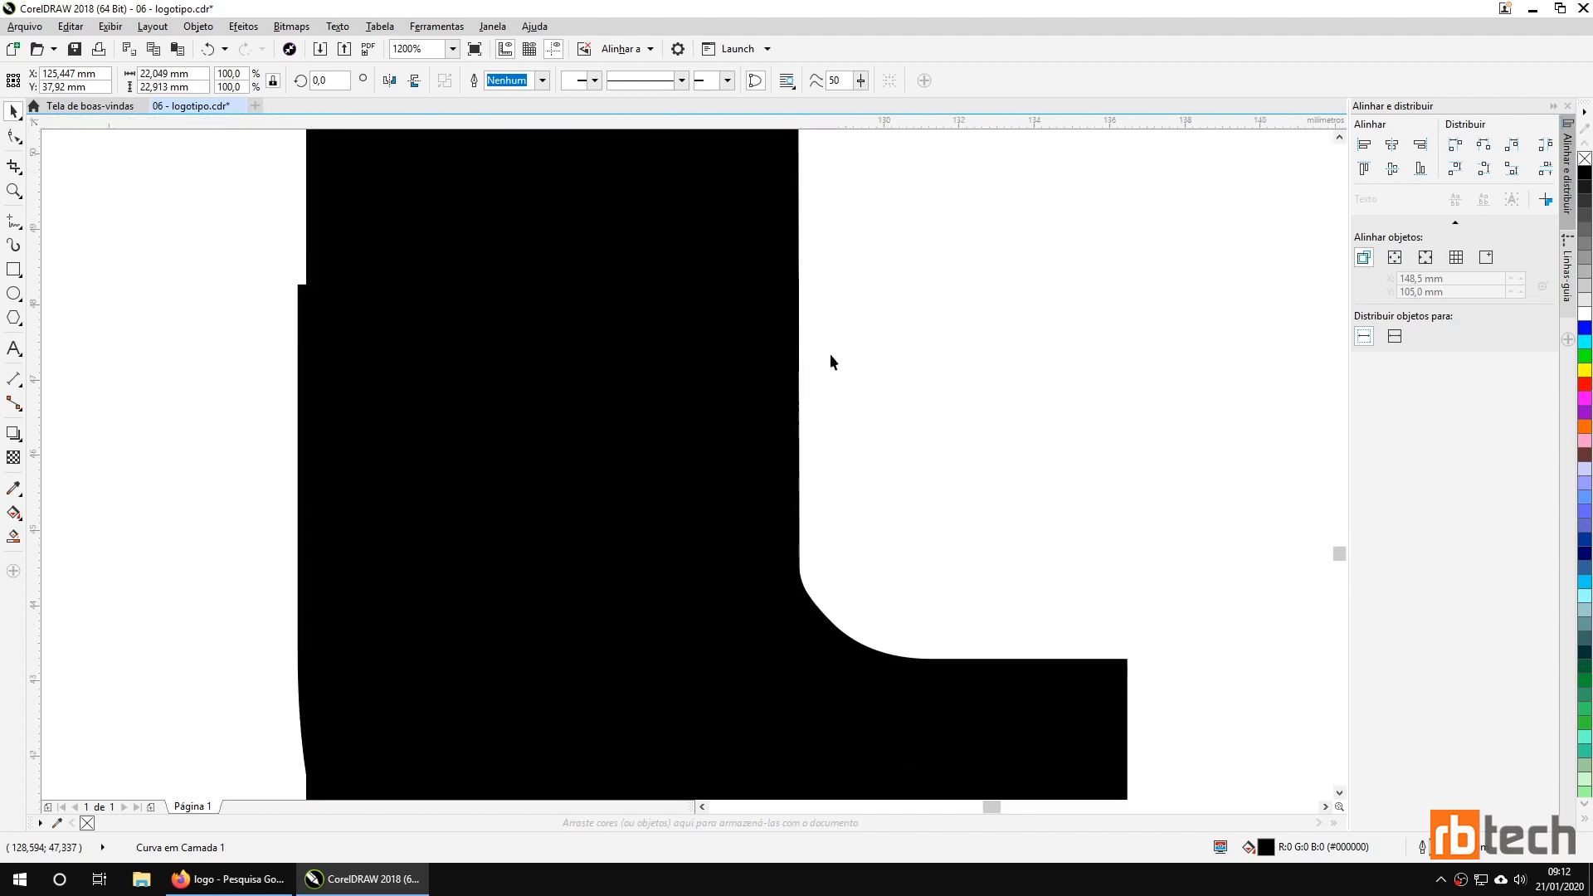
pyautogui.scroll(2, 829, 351)
pyautogui.click(842, 318)
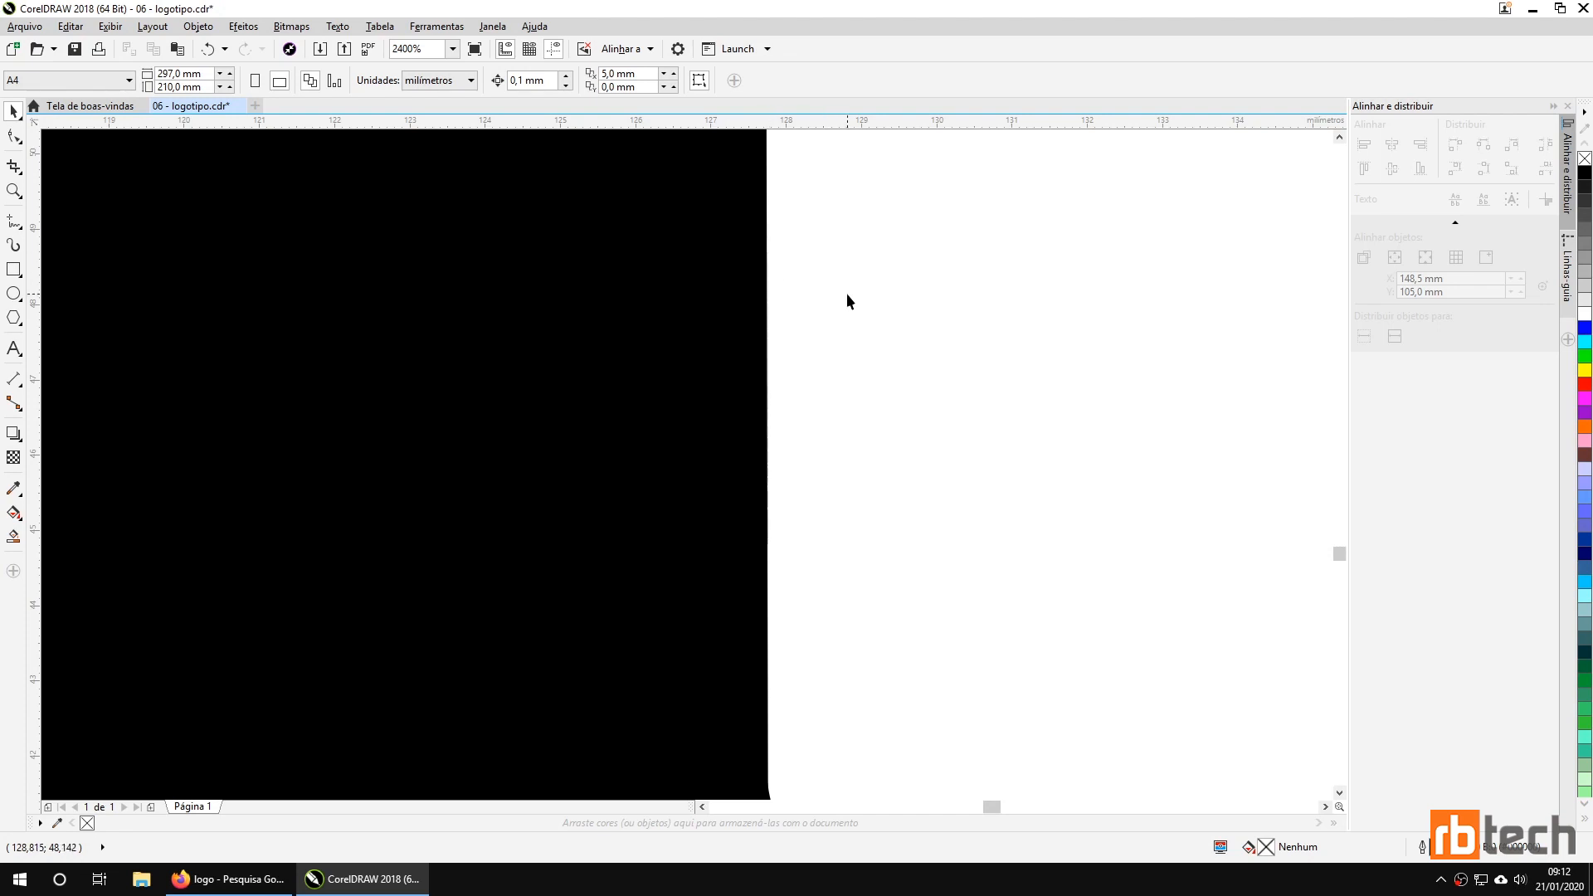
pyautogui.scroll(-4, 846, 292)
pyautogui.click(783, 682)
pyautogui.moveTo(782, 682); pyautogui.dragTo(795, 701)
pyautogui.press('Up')
pyautogui.press('Up')
pyautogui.press('Up')
pyautogui.press('Up')
pyautogui.press('Up')
pyautogui.press('Up')
pyautogui.press('Up')
pyautogui.press('Up')
pyautogui.press('Up')
pyautogui.press('Up')
pyautogui.press('Up')
pyautogui.press('Up')
pyautogui.press('Up')
pyautogui.press('Up')
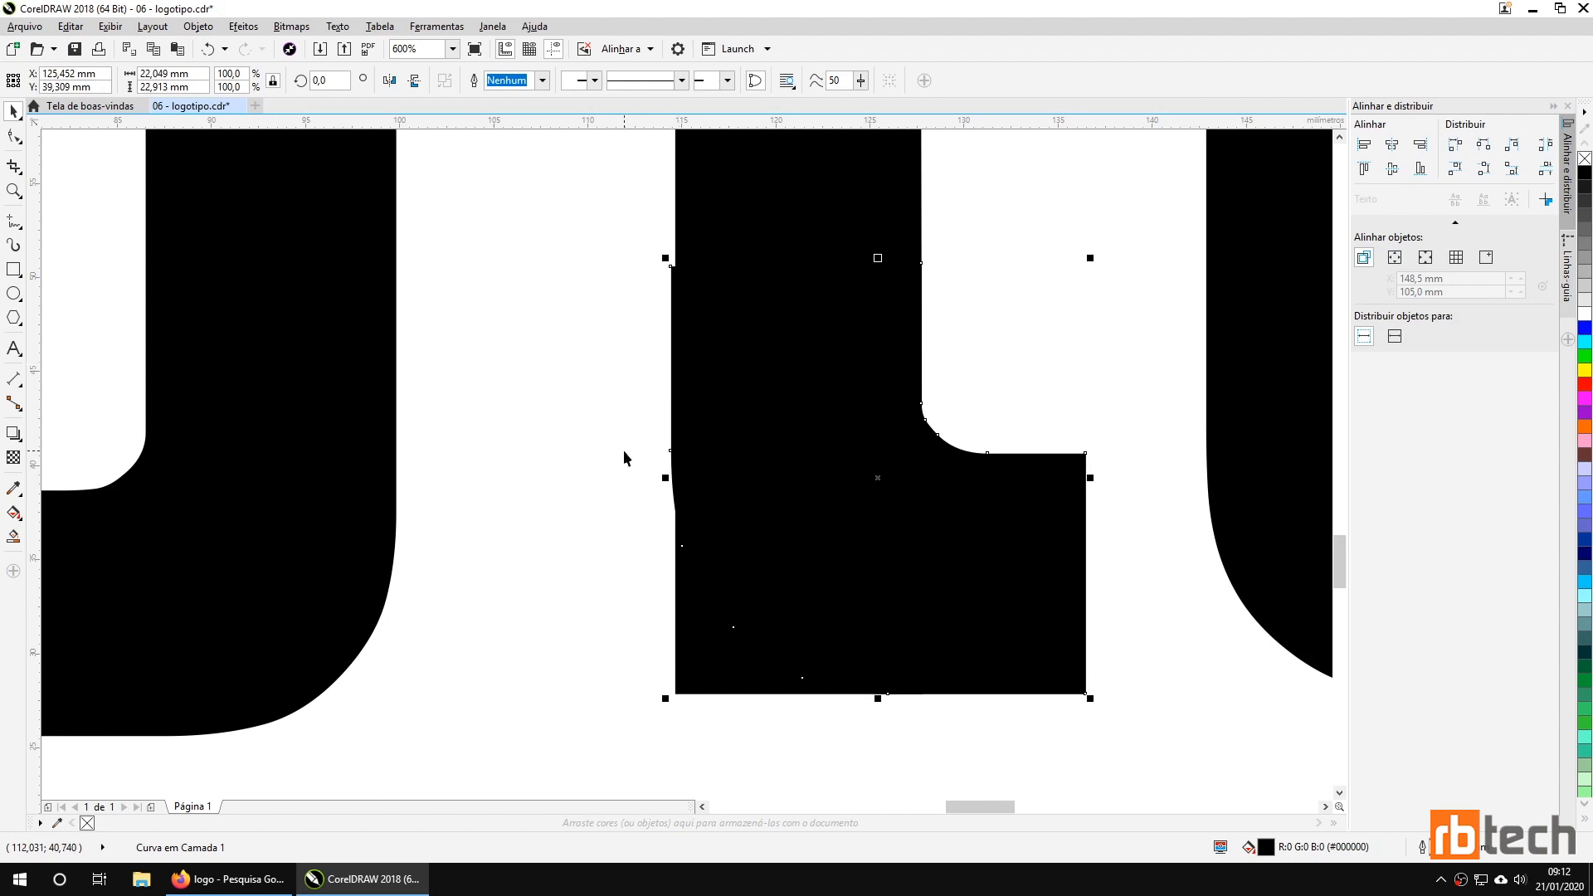
# Move the foot piece's upper-left corner node onto the left edge of the t's stem.
pyautogui.scroll(1, 624, 452)
pyautogui.moveTo(635, 446); pyautogui.dragTo(482, 520)
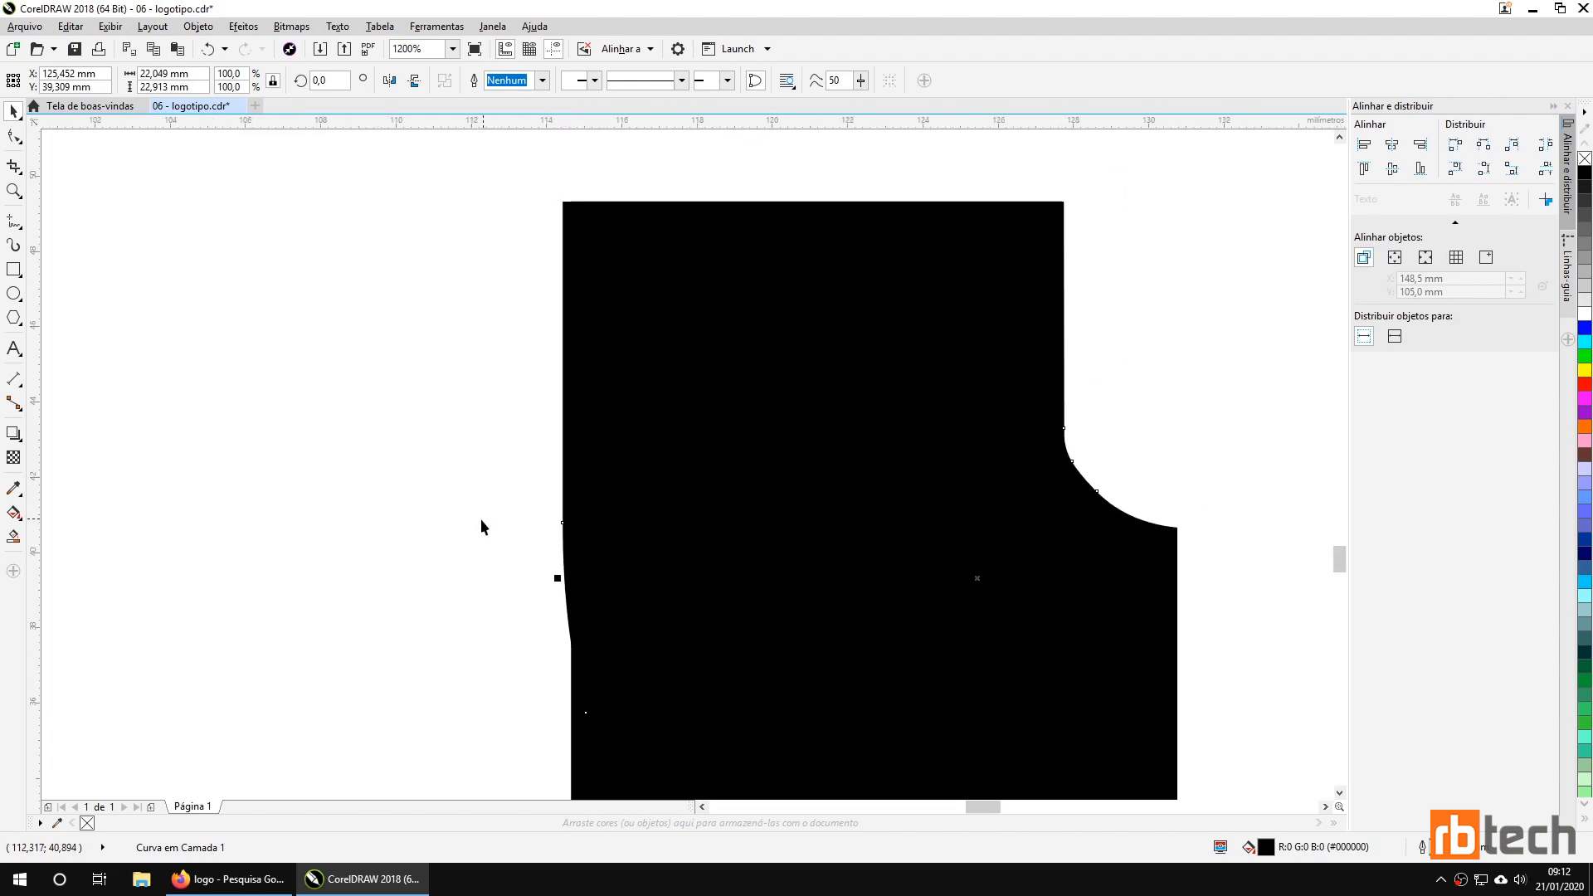
pyautogui.click(14, 136)
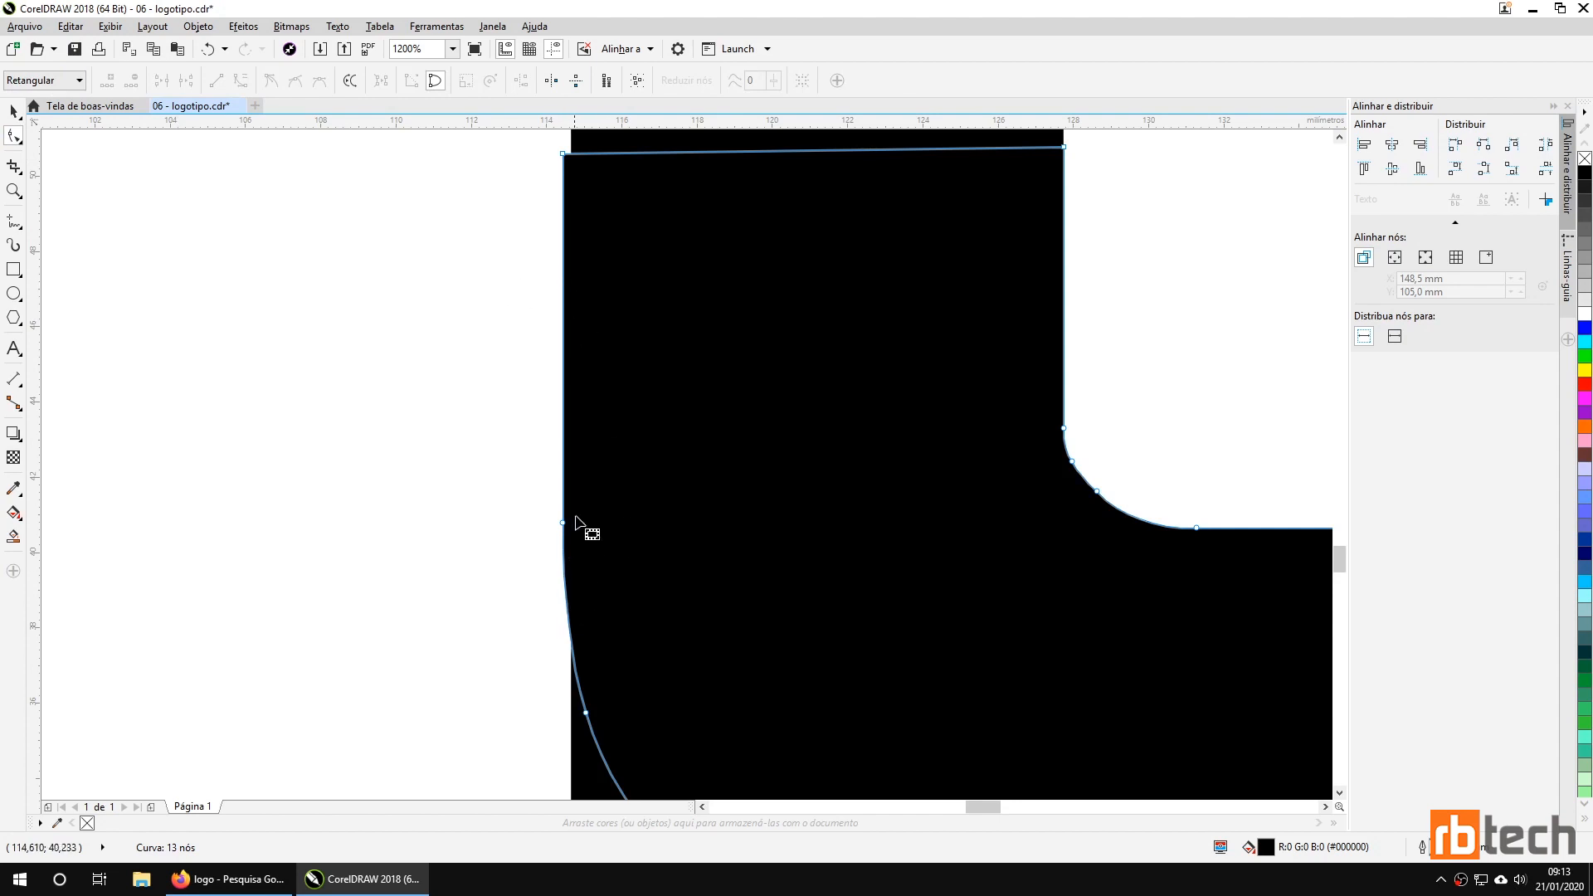
pyautogui.moveTo(564, 155); pyautogui.dragTo(570, 152)
pyautogui.scroll(5, 570, 153)
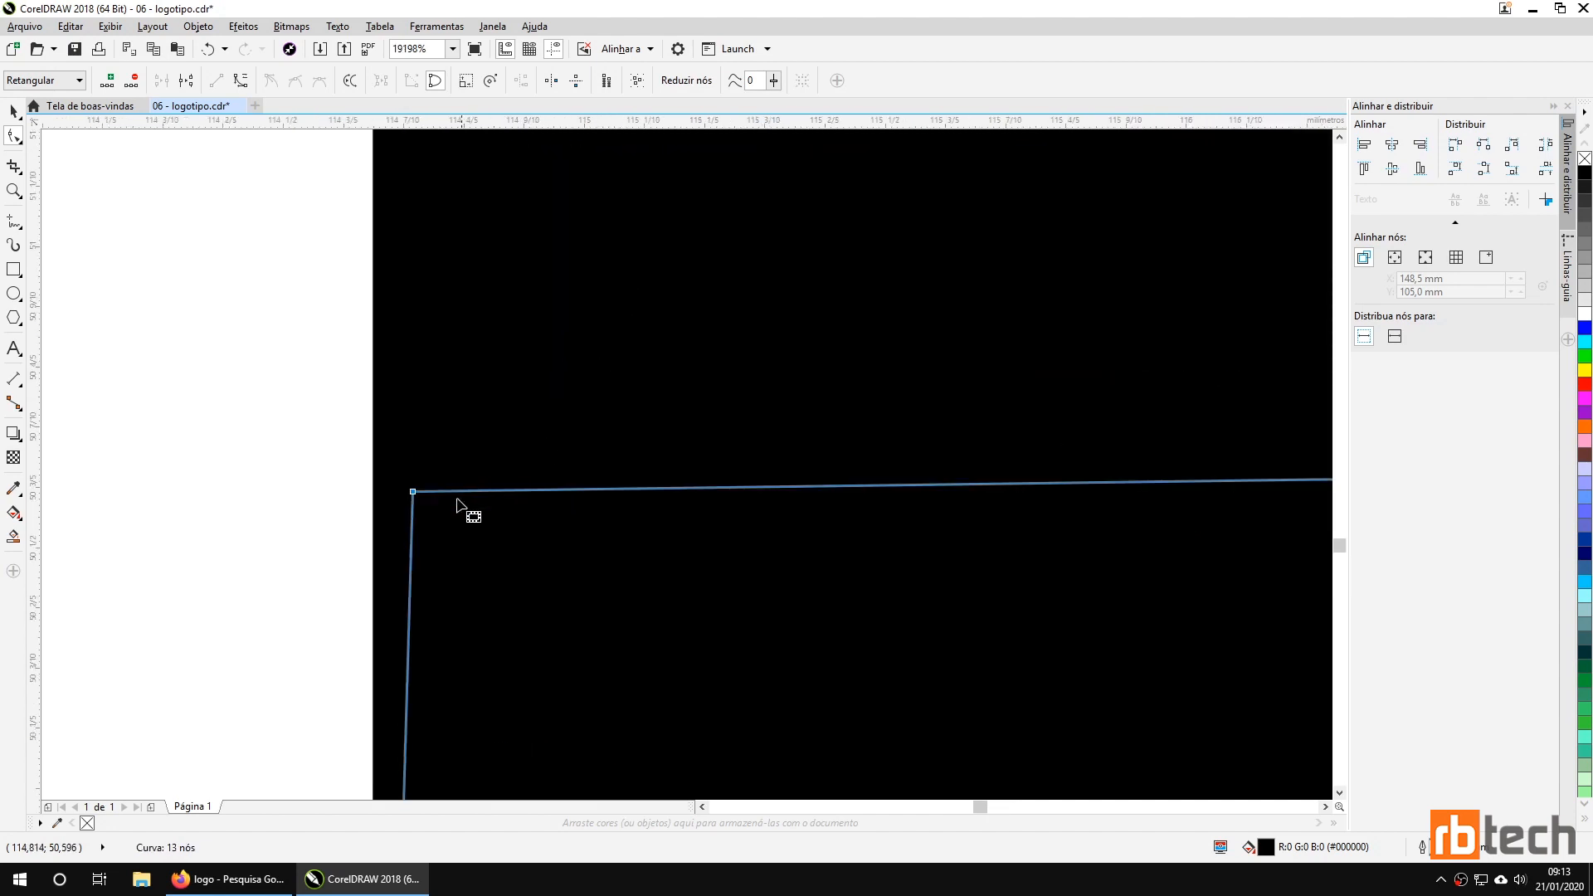
pyautogui.moveTo(412, 491); pyautogui.dragTo(379, 485)
pyautogui.scroll(6, 378, 489)
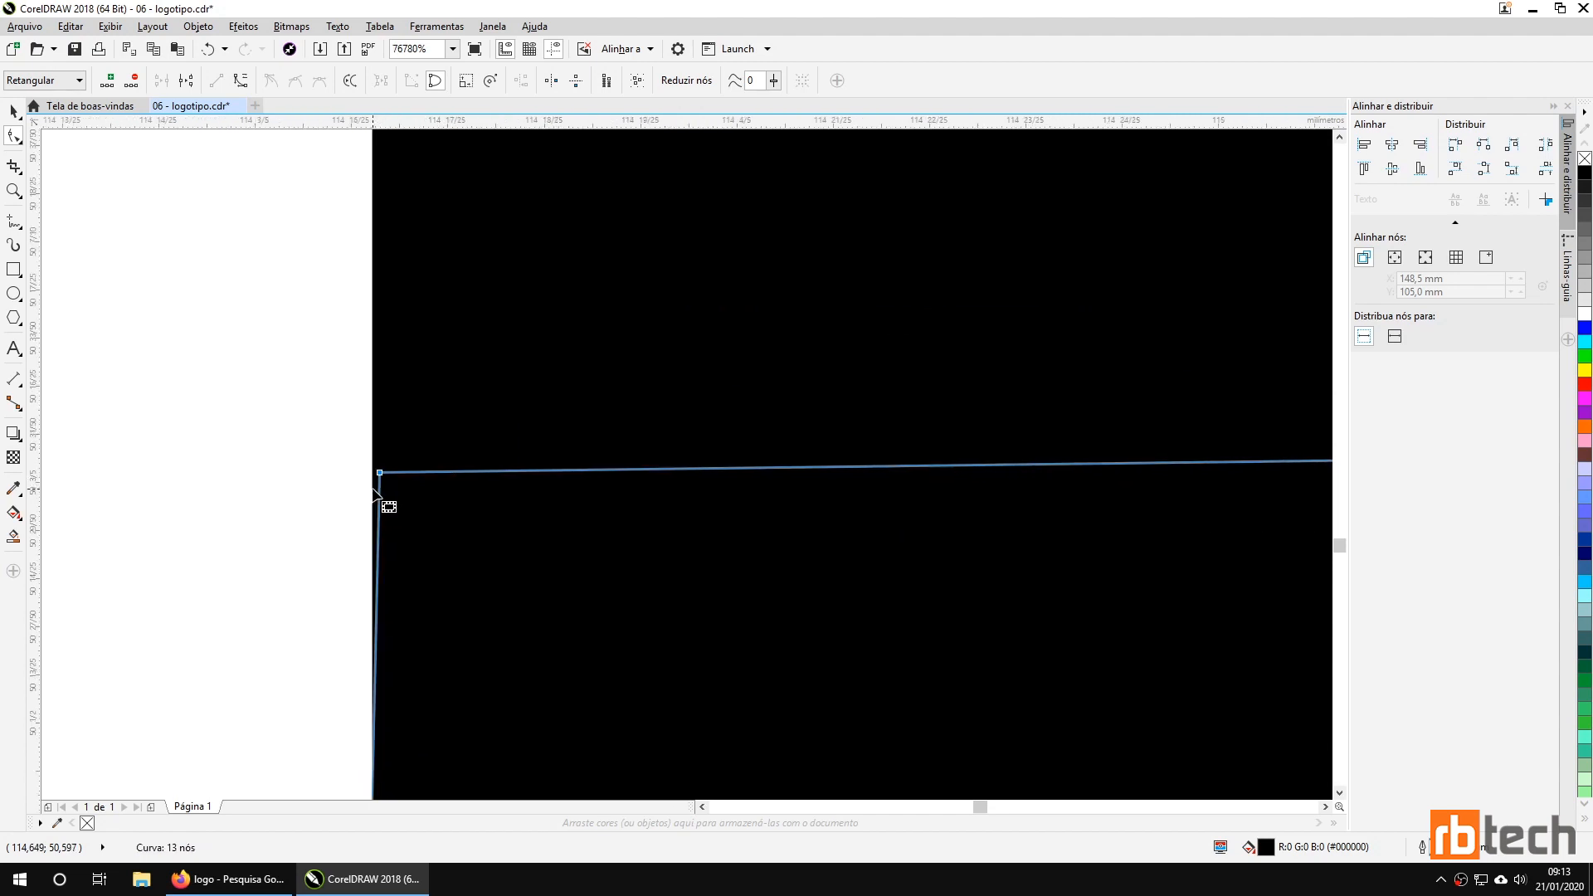
pyautogui.moveTo(589, 425); pyautogui.dragTo(568, 424)
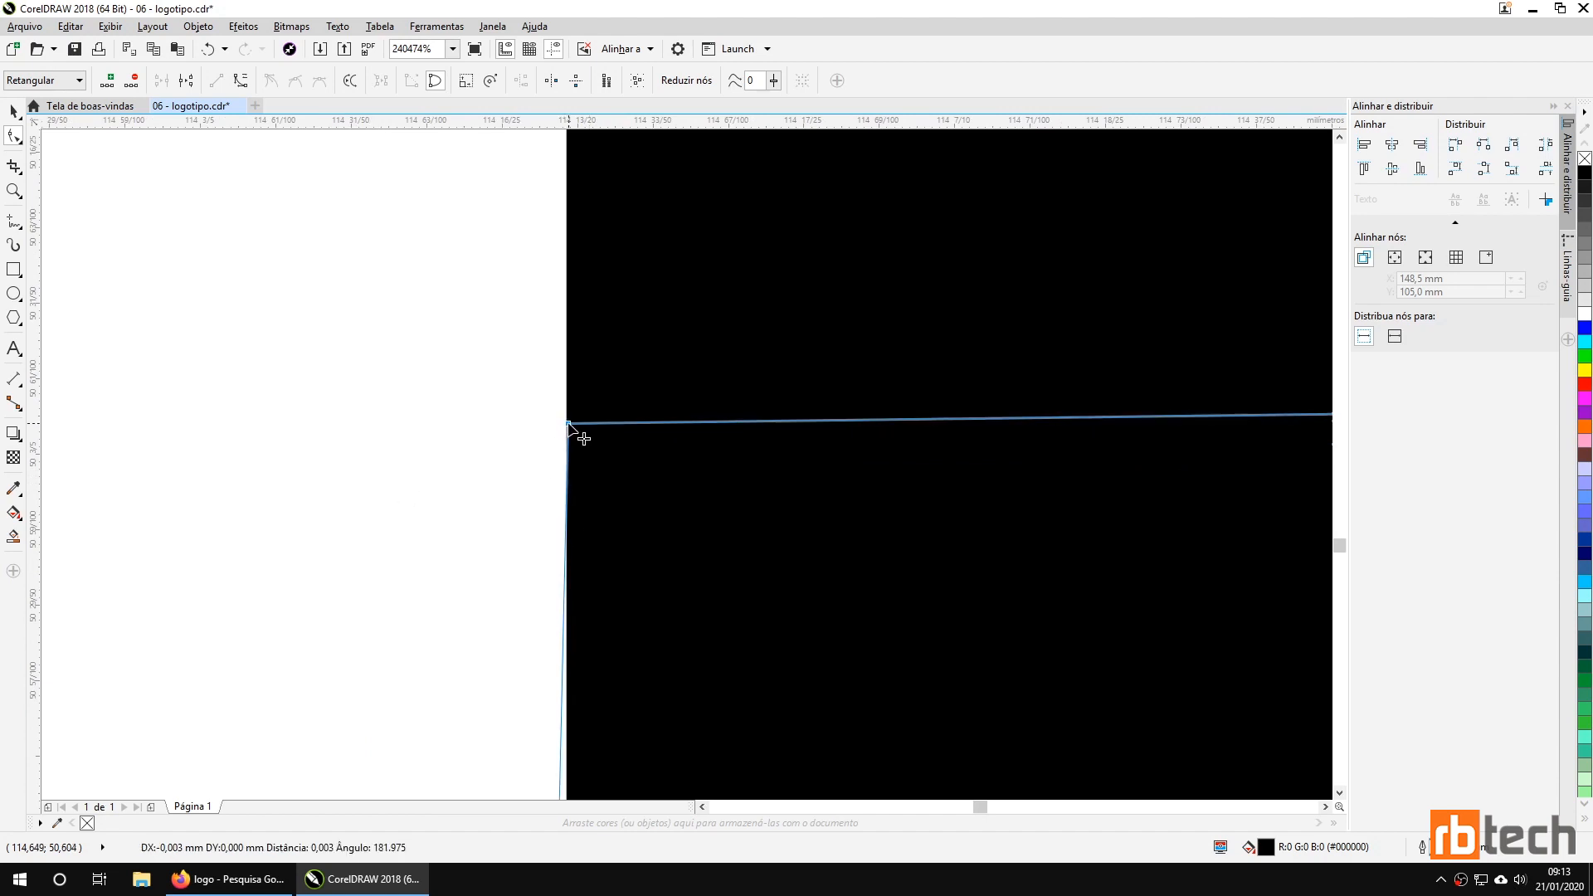
pyautogui.scroll(-10, 530, 515)
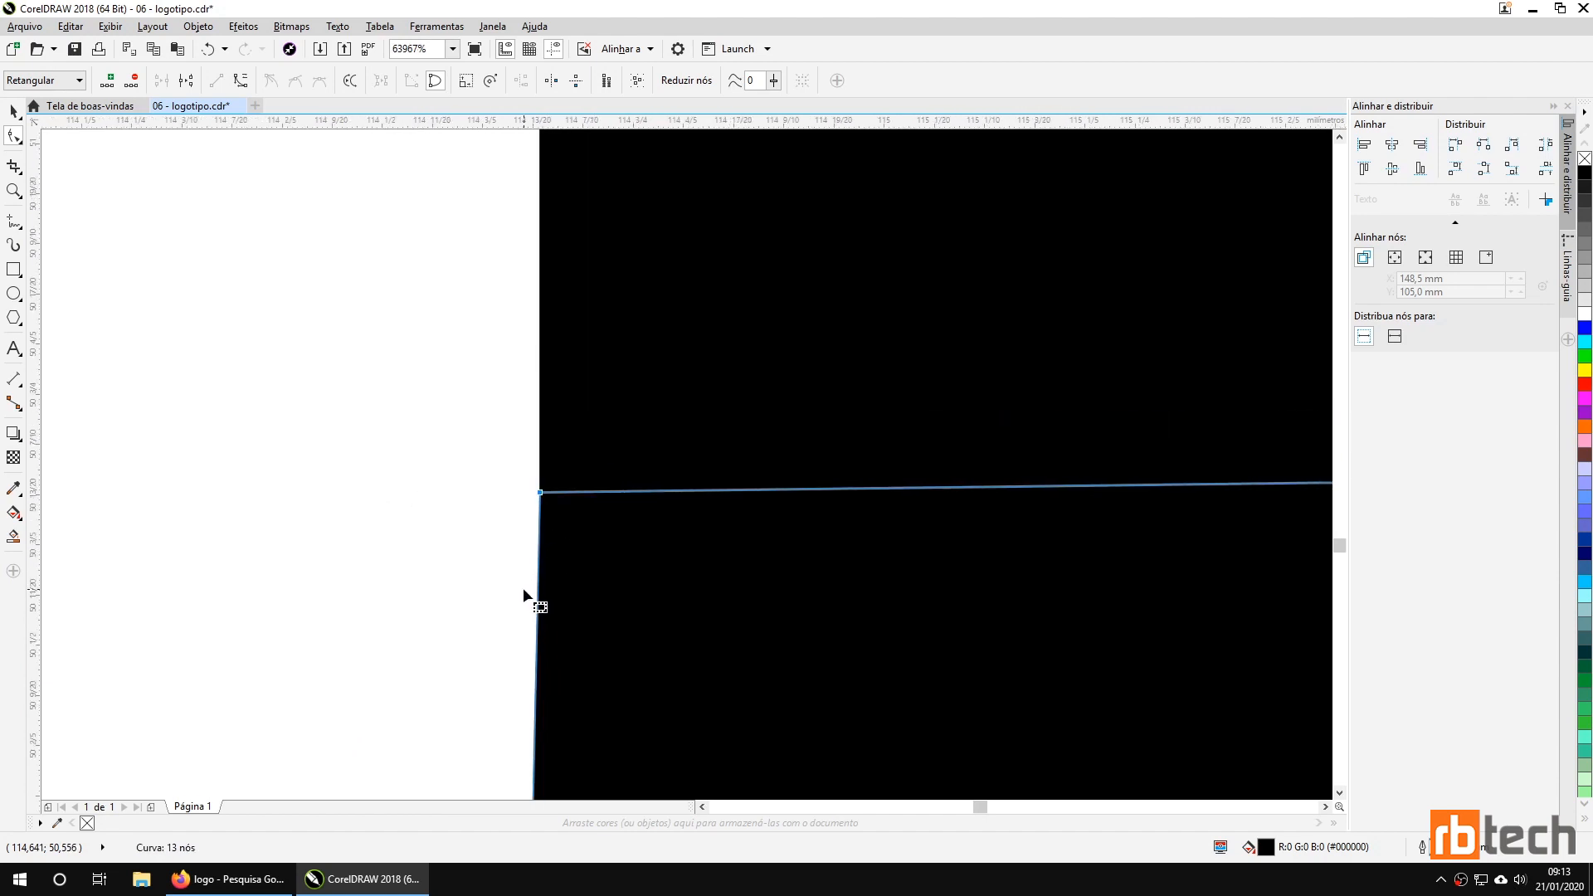
# Move the foot piece's left-side node, where the outer curve begins, onto the left edge of the t's stem.
pyautogui.moveTo(533, 632); pyautogui.dragTo(599, 418)
pyautogui.scroll(2, 550, 545)
pyautogui.moveTo(647, 637); pyautogui.dragTo(515, 647)
pyautogui.scroll(4, 569, 451)
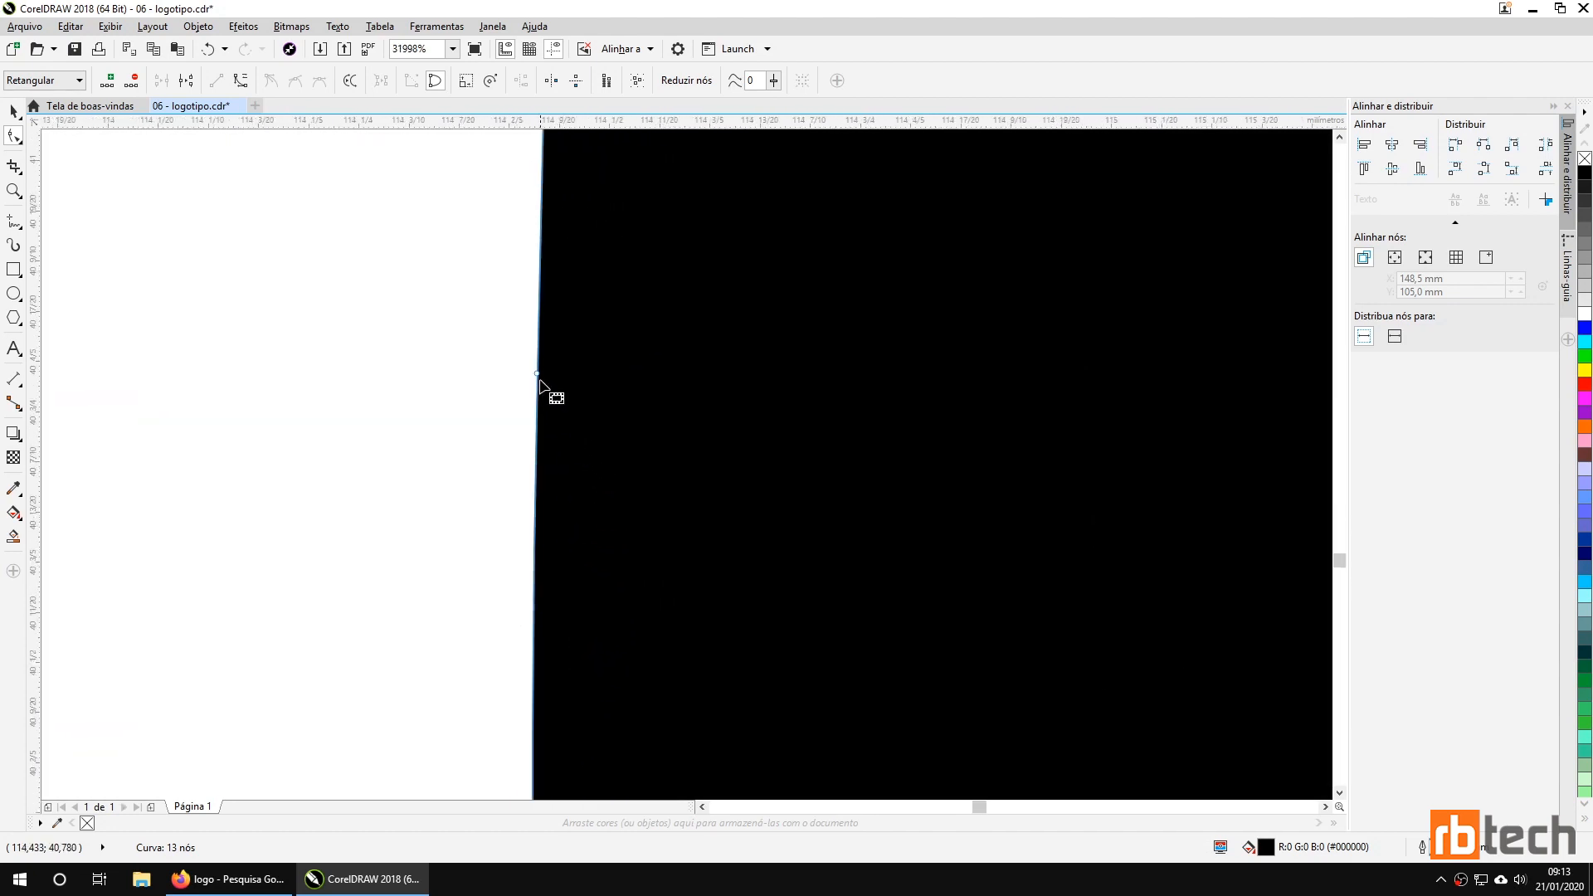
pyautogui.moveTo(602, 385); pyautogui.dragTo(699, 390)
pyautogui.scroll(-5, 700, 391)
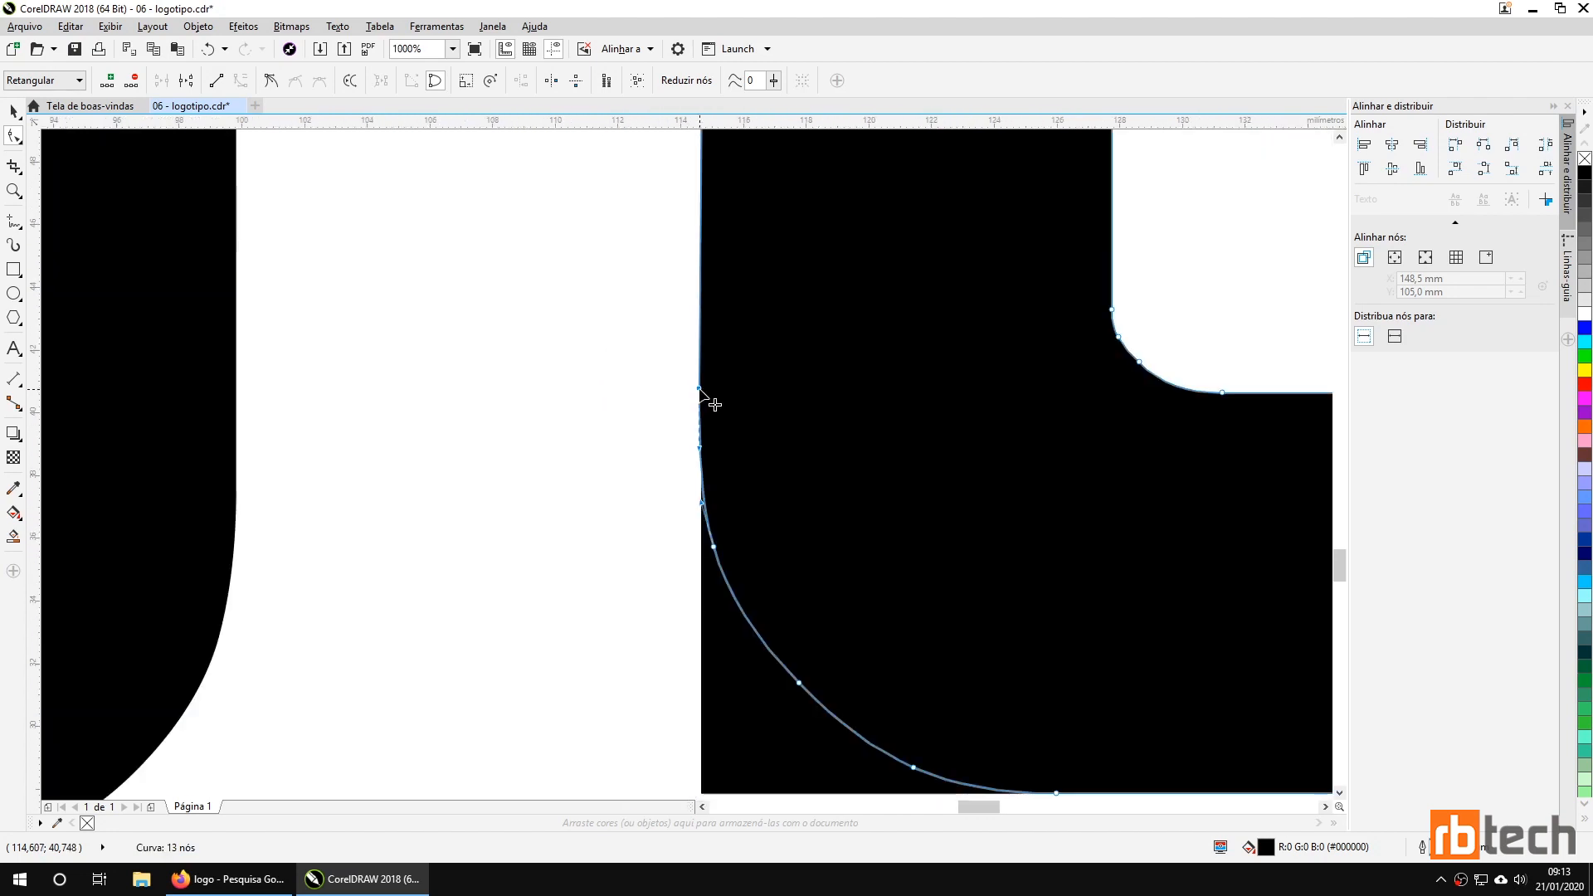
pyautogui.scroll(2, 730, 378)
pyautogui.scroll(3, 664, 450)
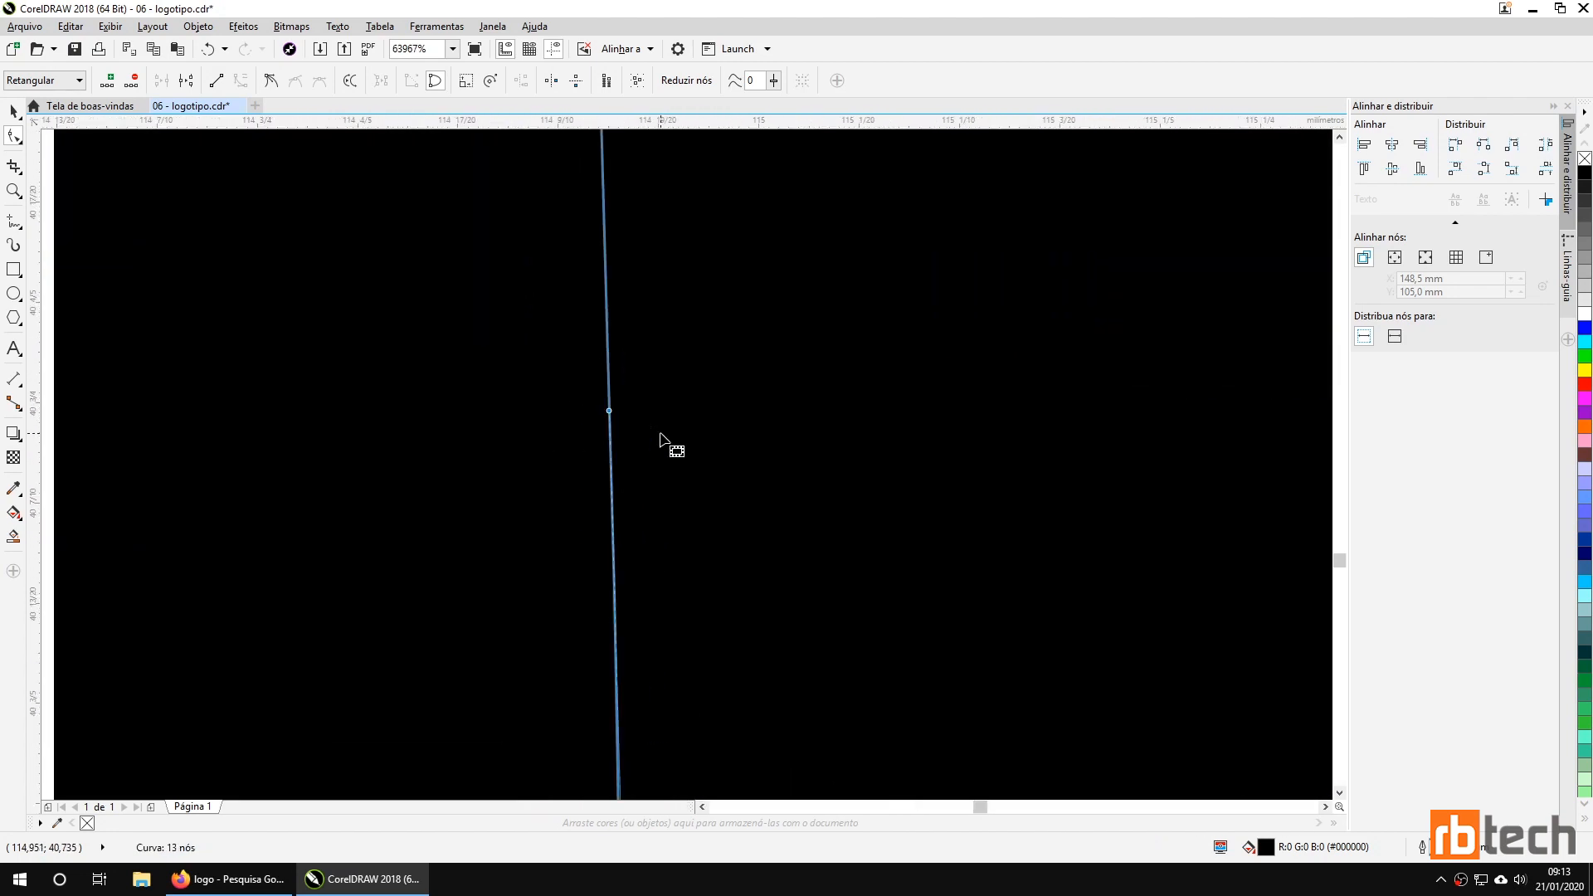
pyautogui.moveTo(728, 431); pyautogui.dragTo(462, 440)
pyautogui.scroll(-3, 462, 440)
pyautogui.scroll(-4, 498, 440)
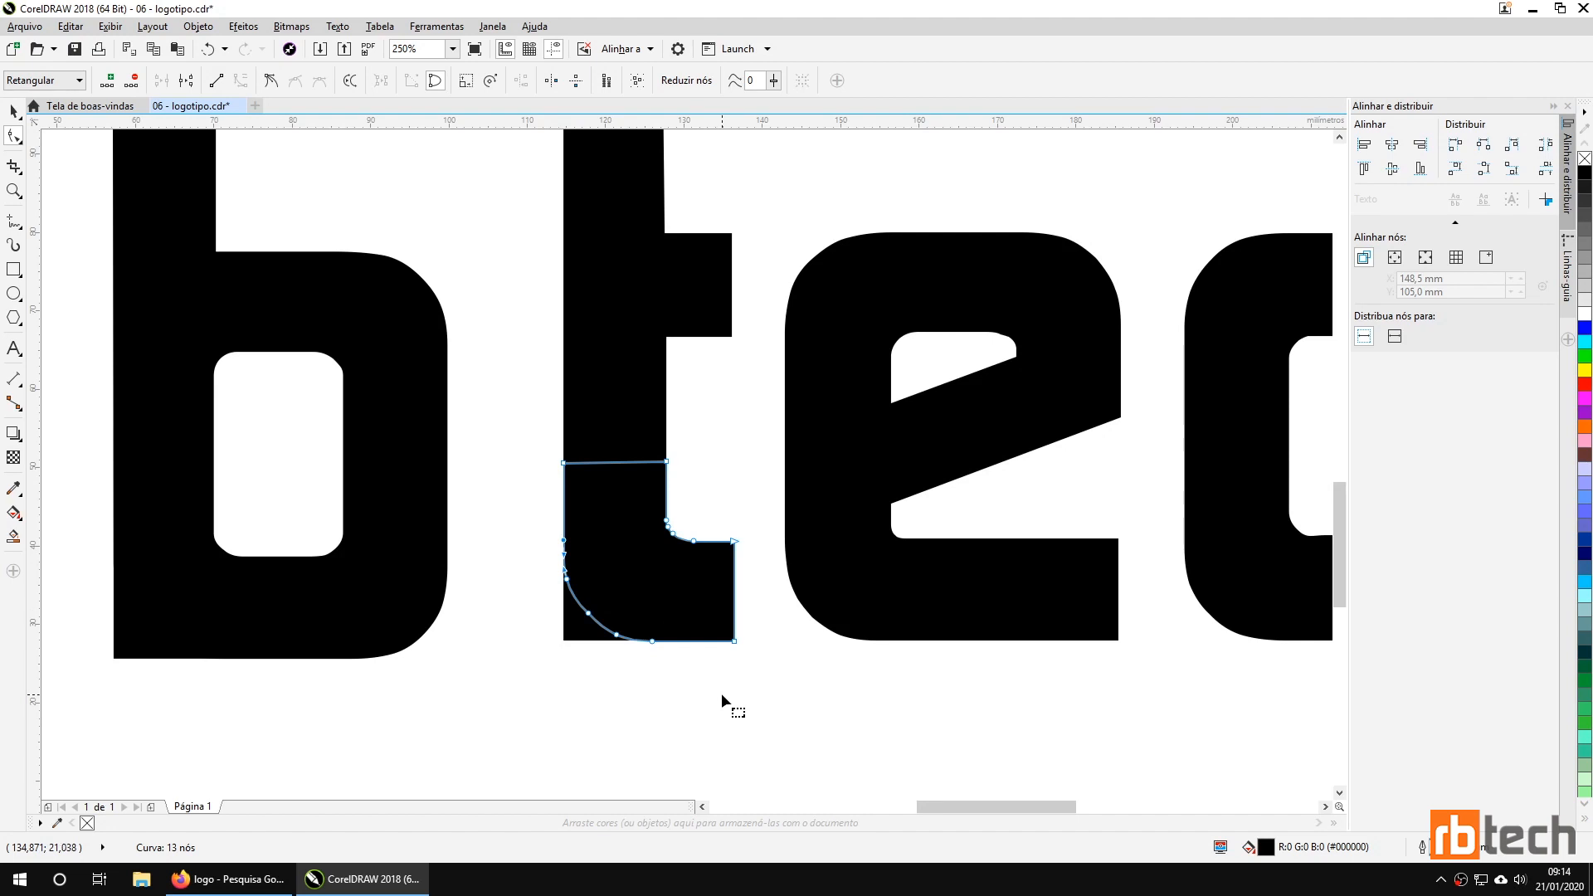
# Place a spare copy of the black tech text beside the page, to the right of the original.
pyautogui.click(14, 111)
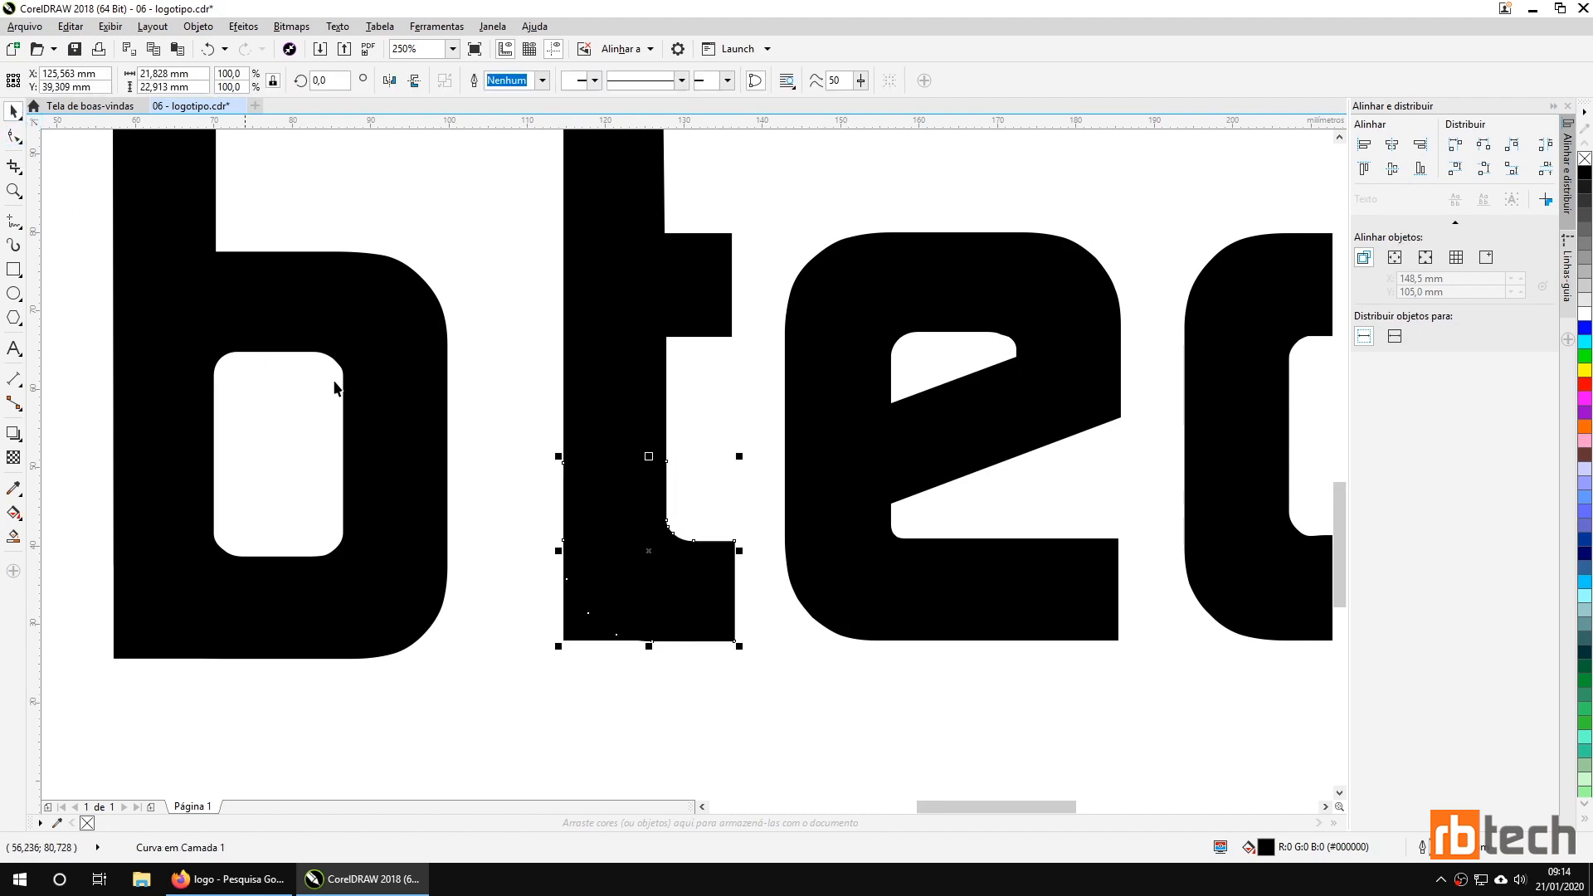
pyautogui.scroll(-4, 688, 436)
pyautogui.moveTo(762, 596); pyautogui.dragTo(702, 680)
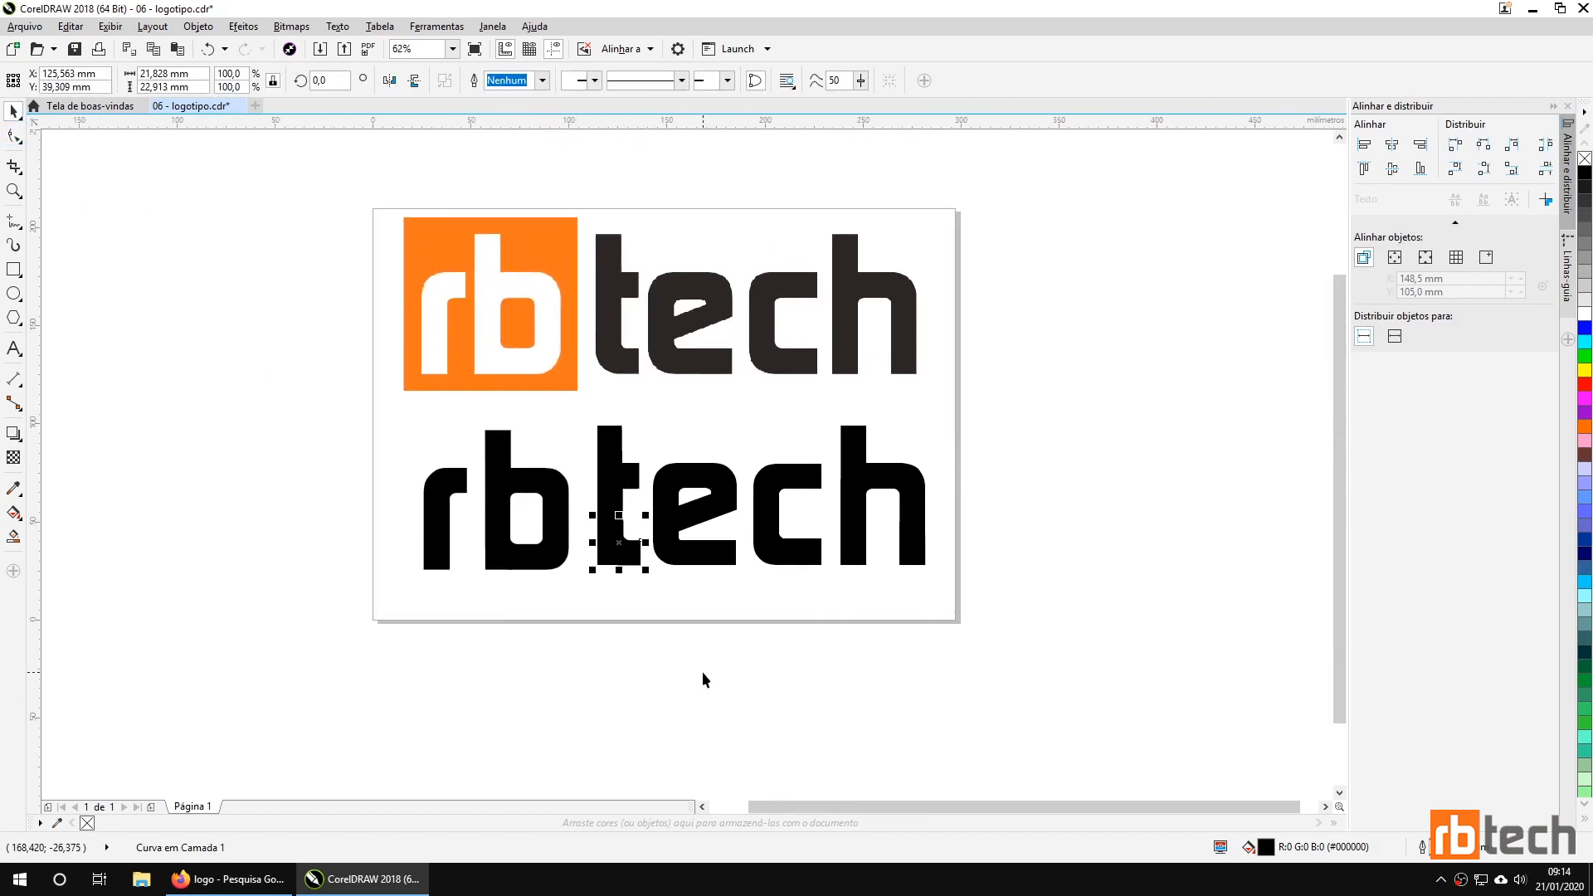
pyautogui.click(721, 509)
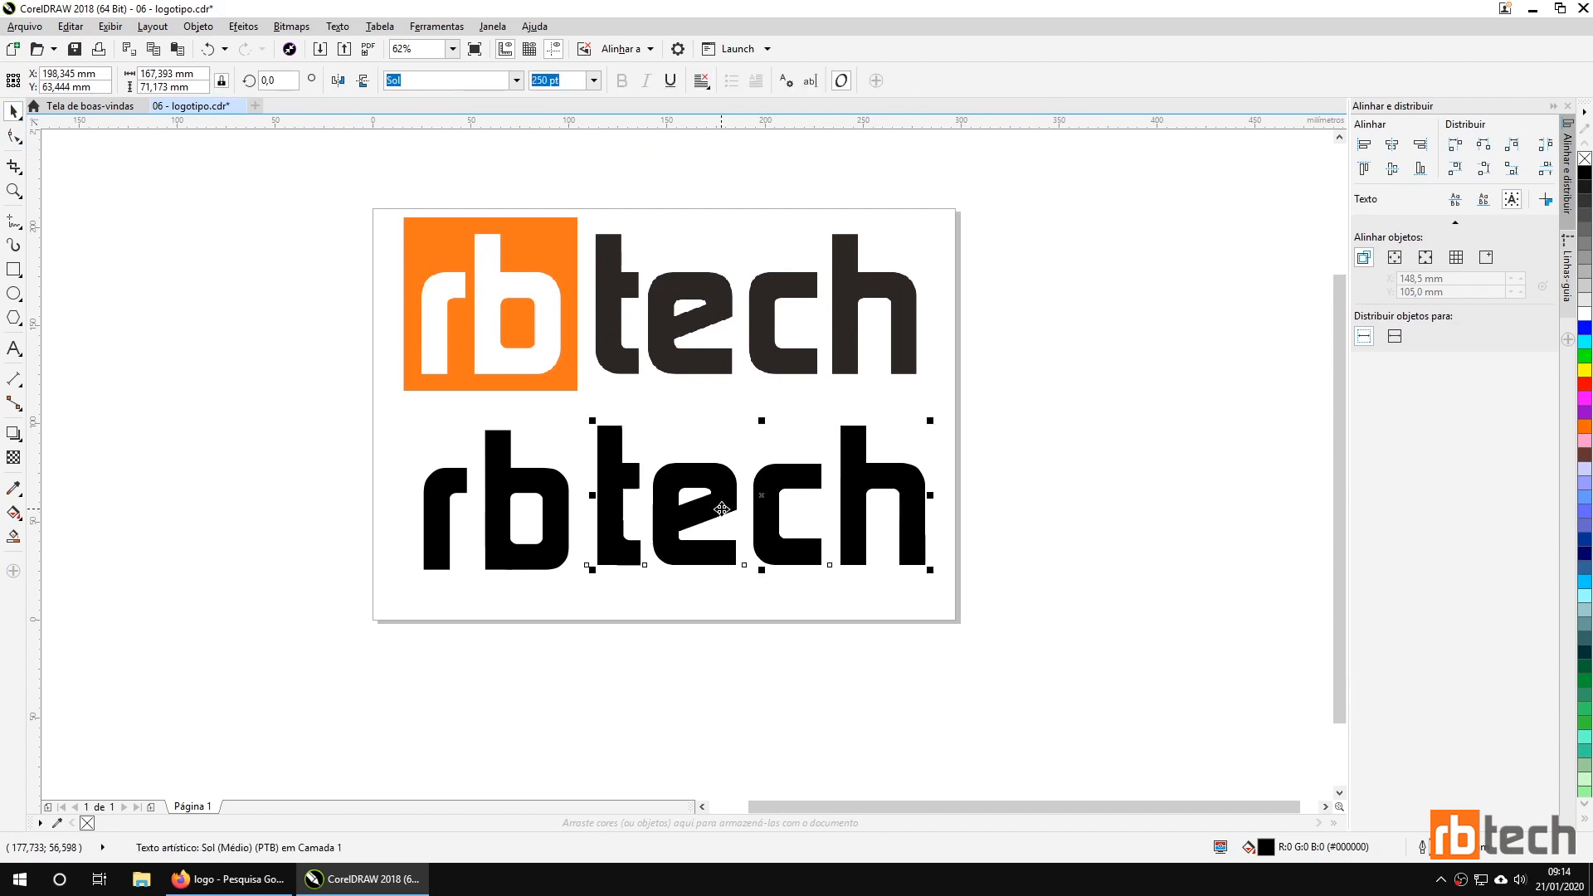
pyautogui.moveTo(722, 508); pyautogui.dragTo(1079, 501)
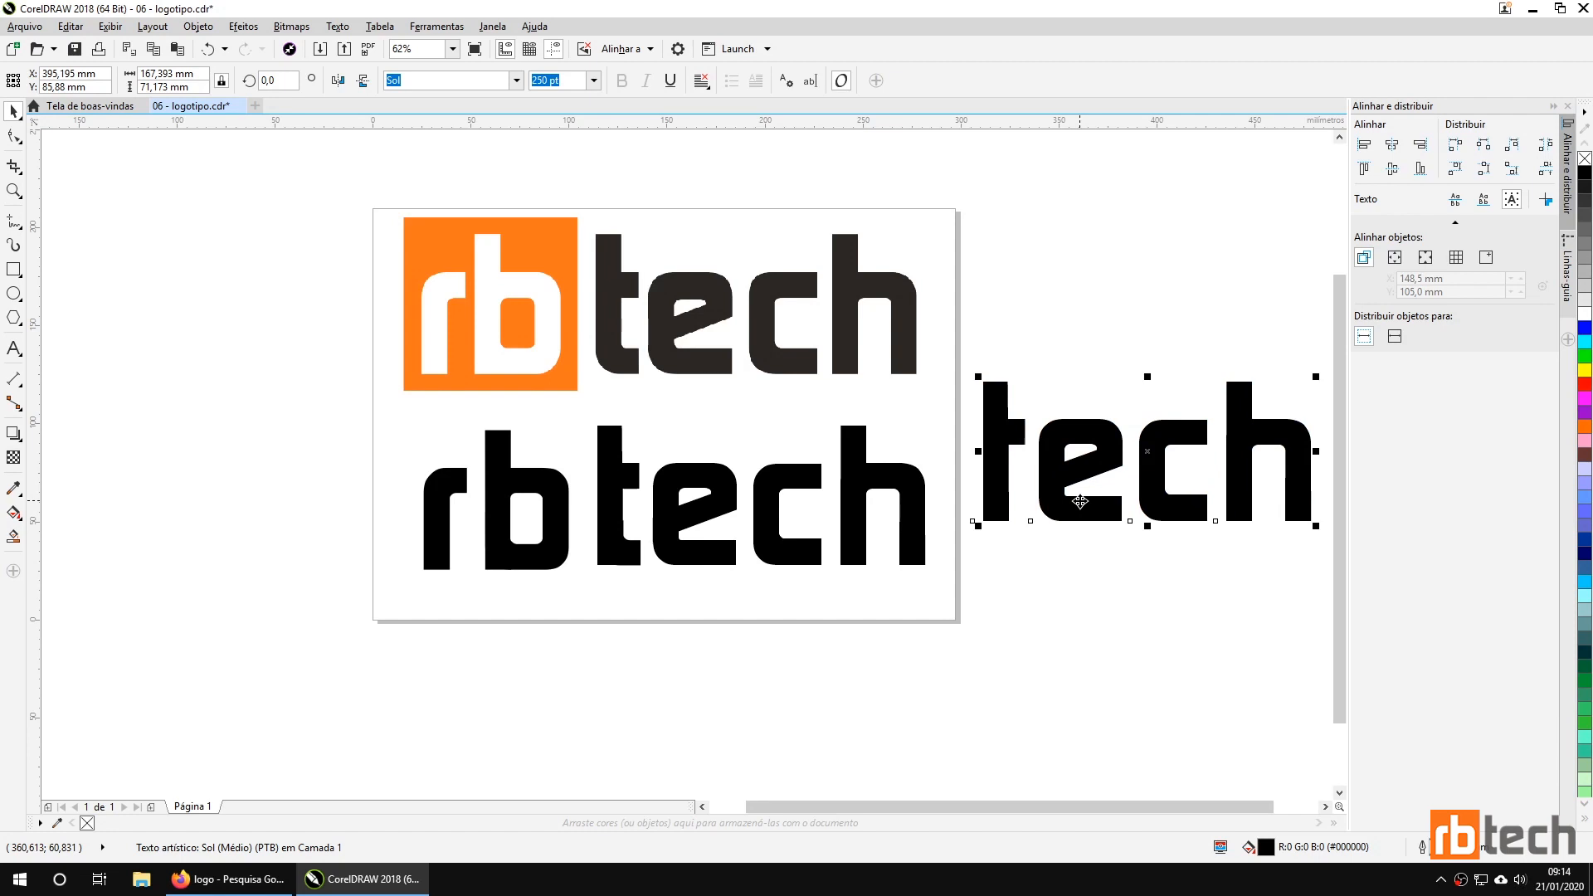
# Break the original tech text on the page apart into individual letters and select the letters one by one to check.
pyautogui.click(708, 515)
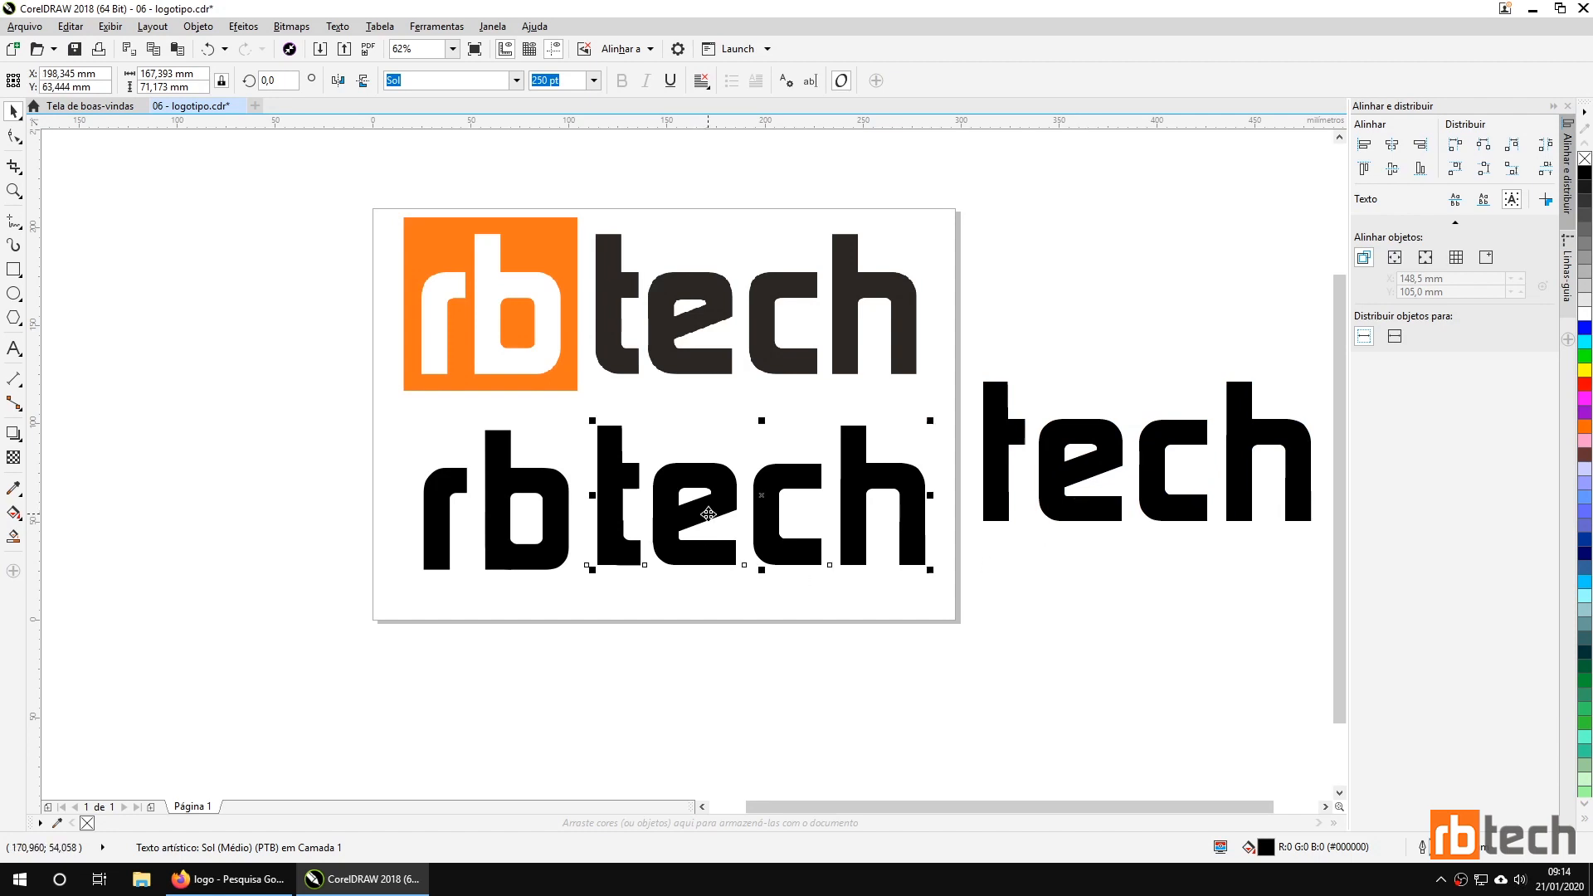
pyautogui.click(199, 26)
pyautogui.moveTo(268, 421)
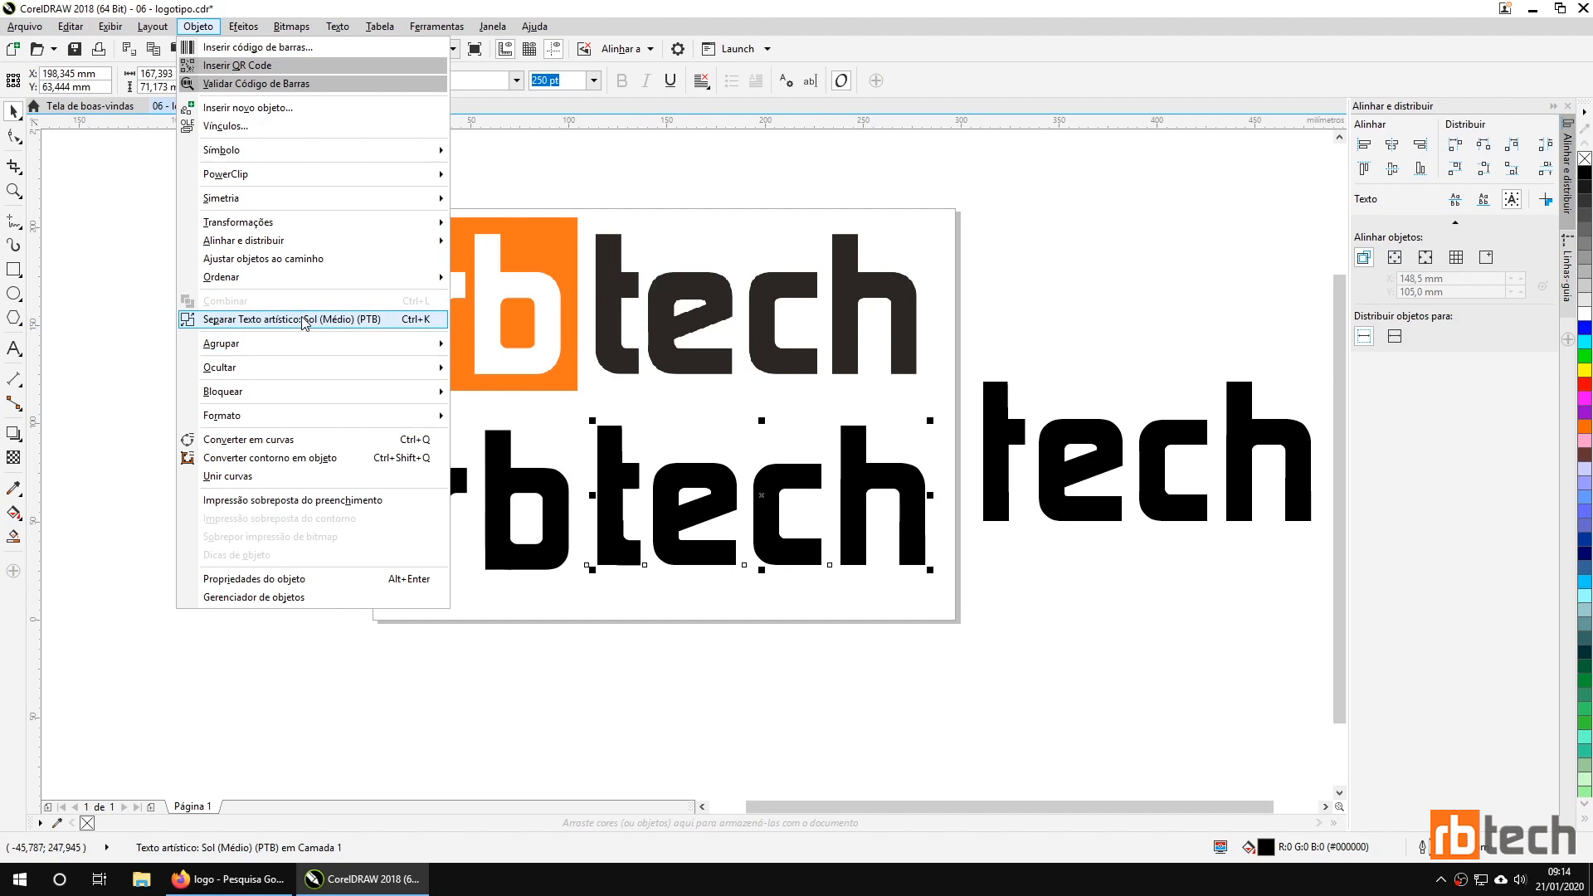
pyautogui.click(303, 320)
pyautogui.click(644, 592)
pyautogui.click(687, 510)
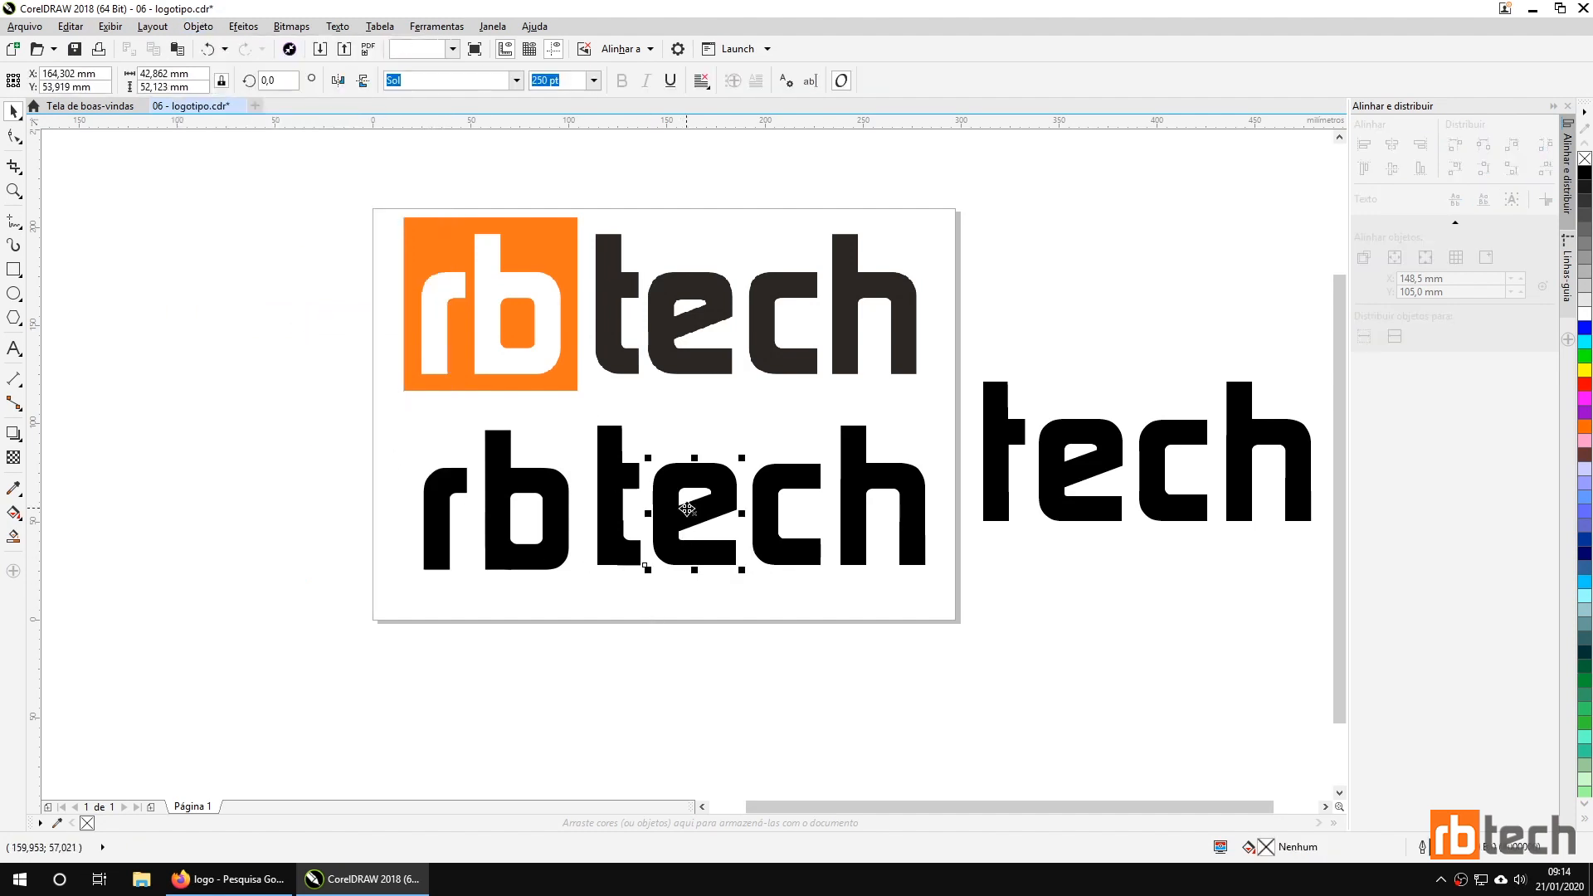
pyautogui.click(769, 510)
pyautogui.click(854, 503)
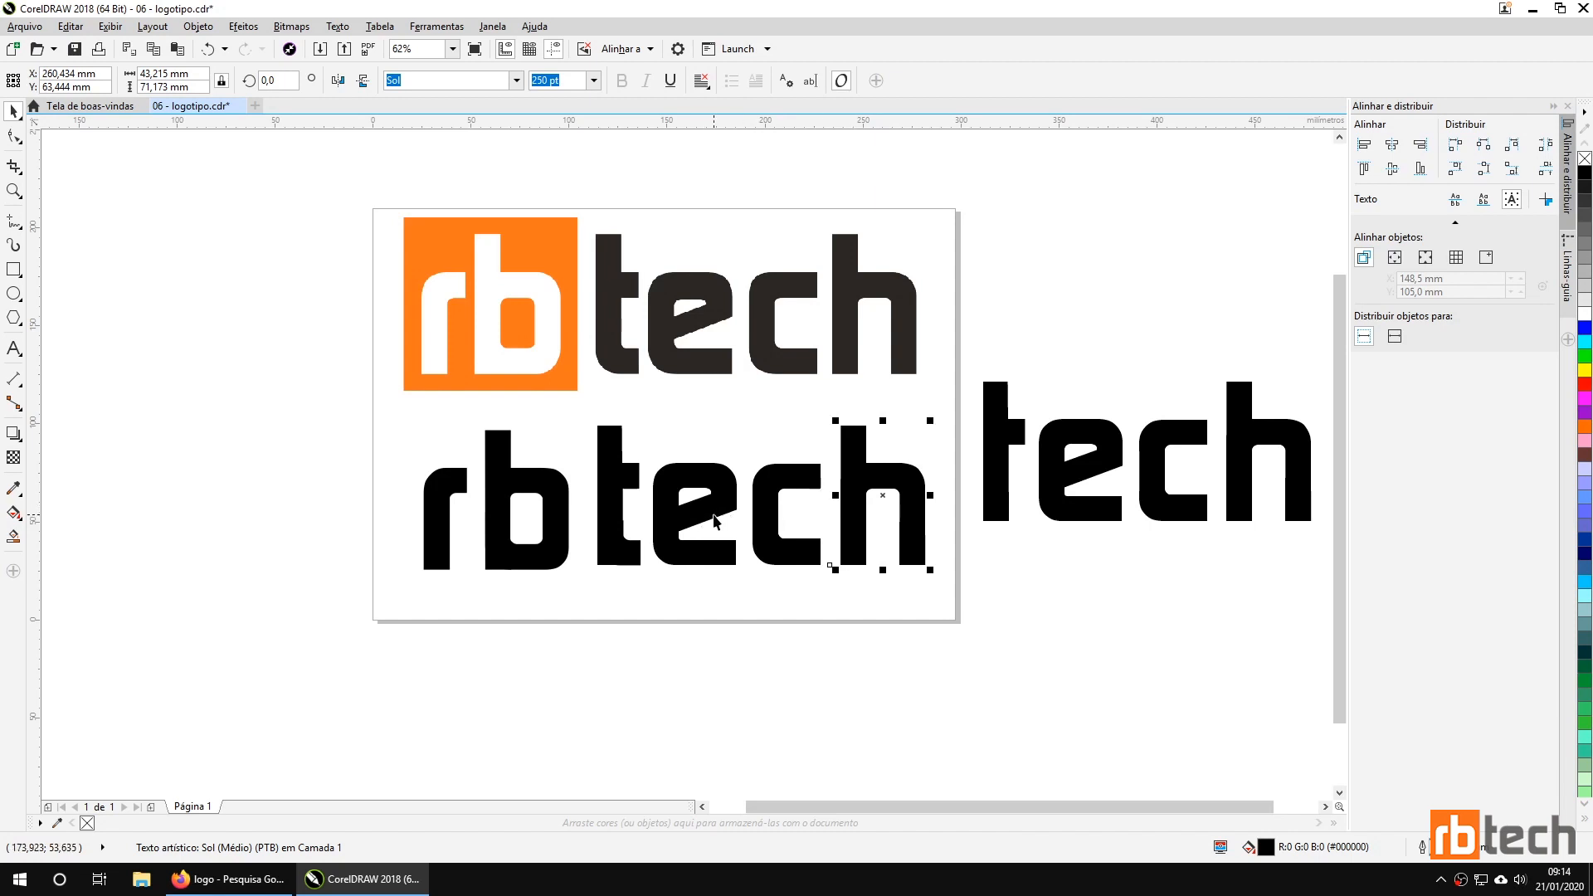
# Convert the separated letter t to curves.
pyautogui.click(617, 474)
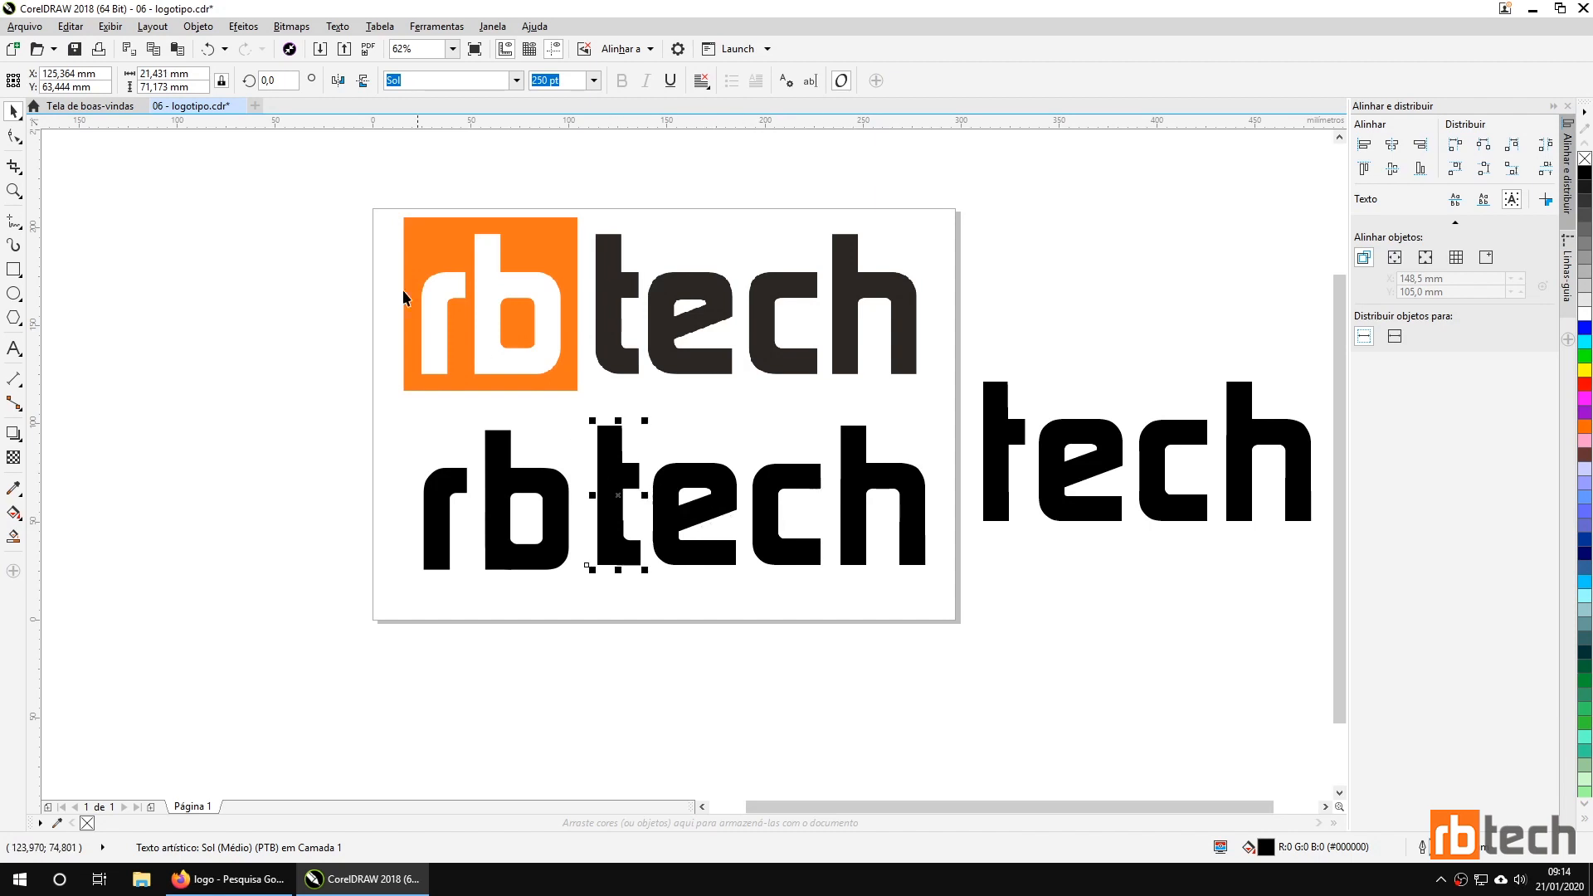
pyautogui.click(199, 26)
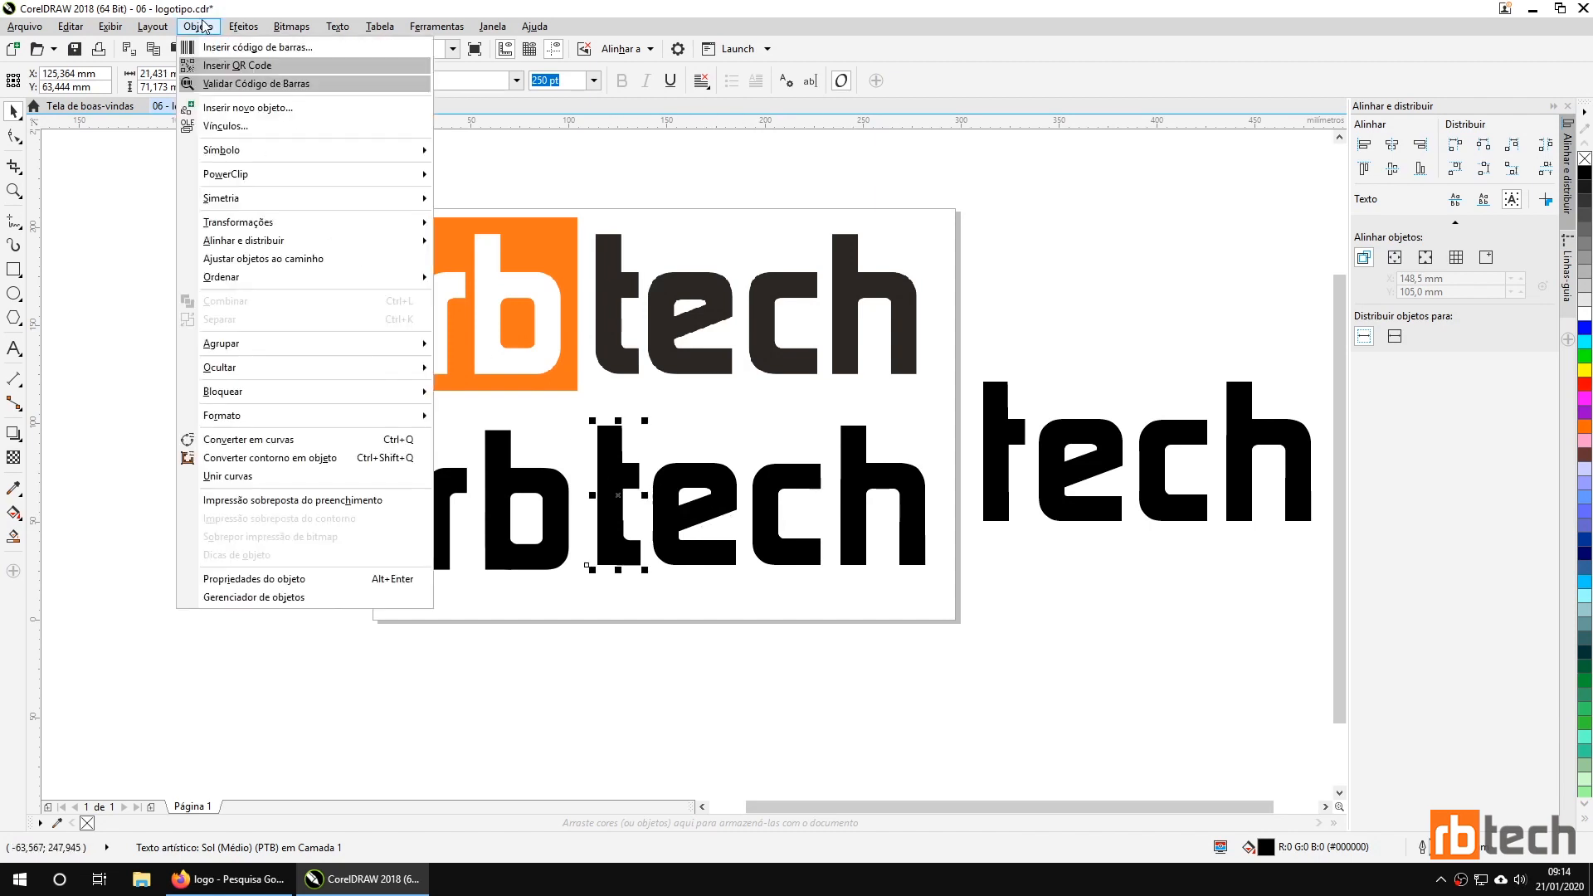
pyautogui.click(264, 439)
pyautogui.scroll(2, 662, 609)
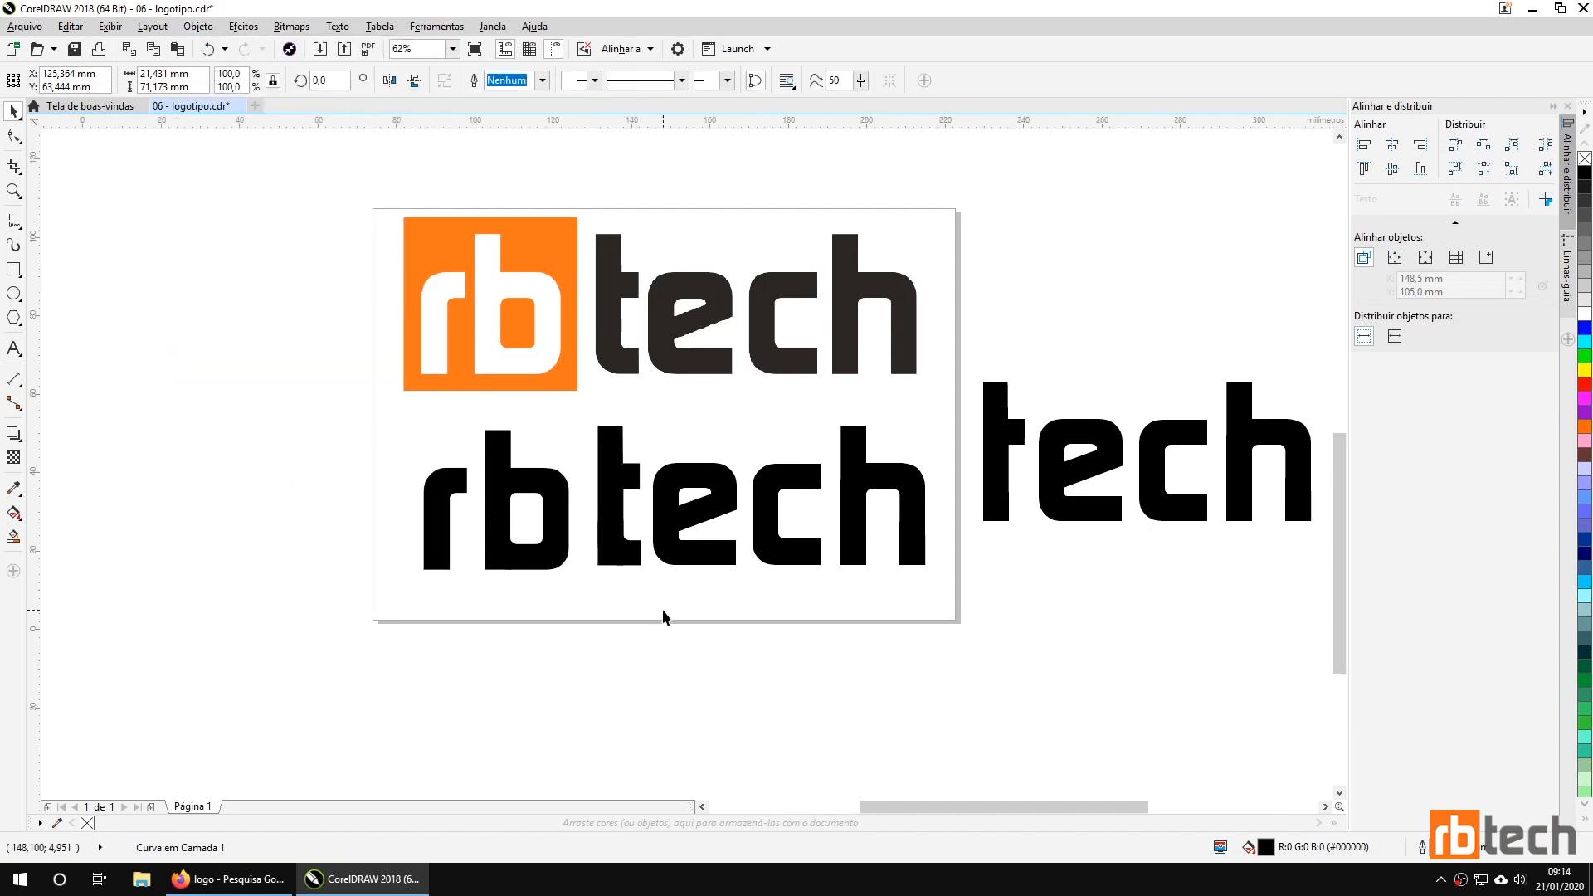
pyautogui.moveTo(509, 529); pyautogui.dragTo(669, 715)
pyautogui.scroll(1, 664, 662)
pyautogui.scroll(-3, 661, 657)
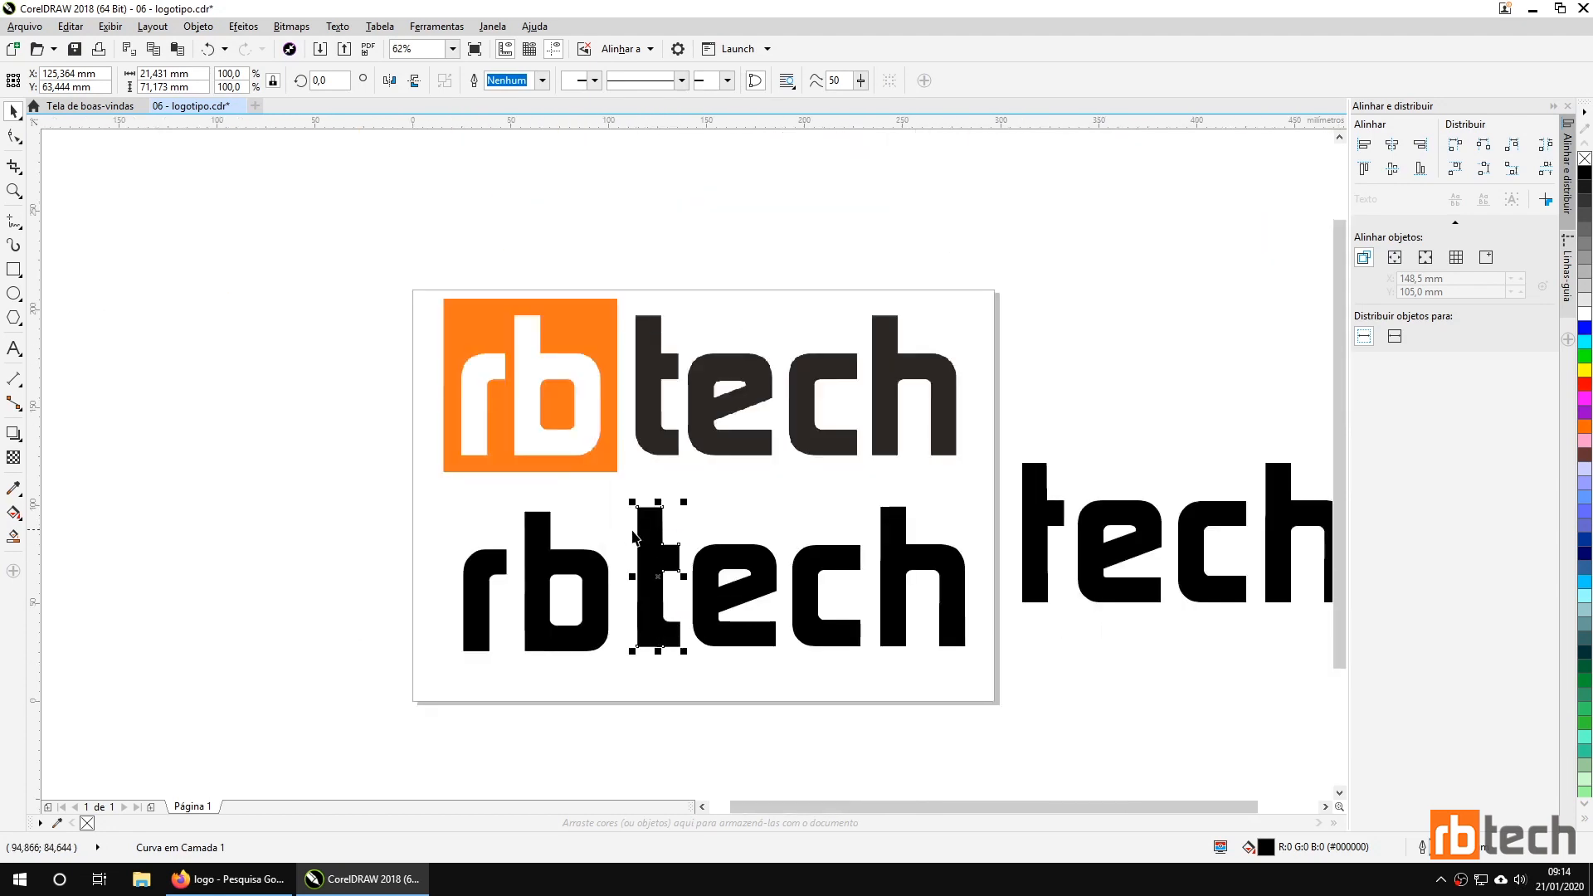
# Add one node on the left edge and one on the bottom edge of the t's stem, beyond the ends of the foot's curve.
pyautogui.click(14, 138)
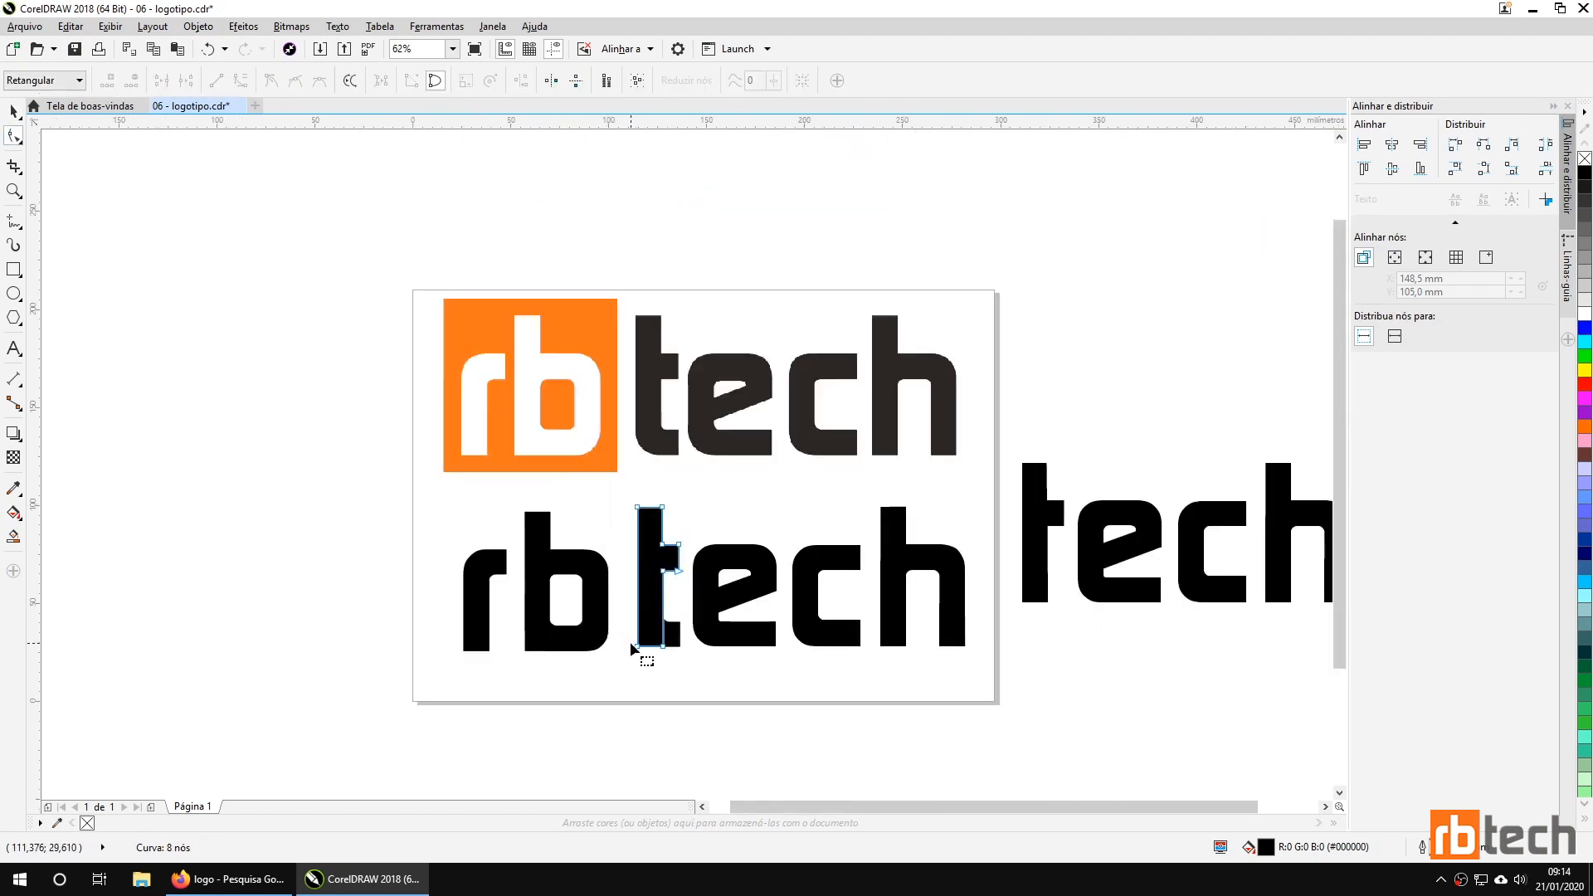
pyautogui.scroll(3, 640, 647)
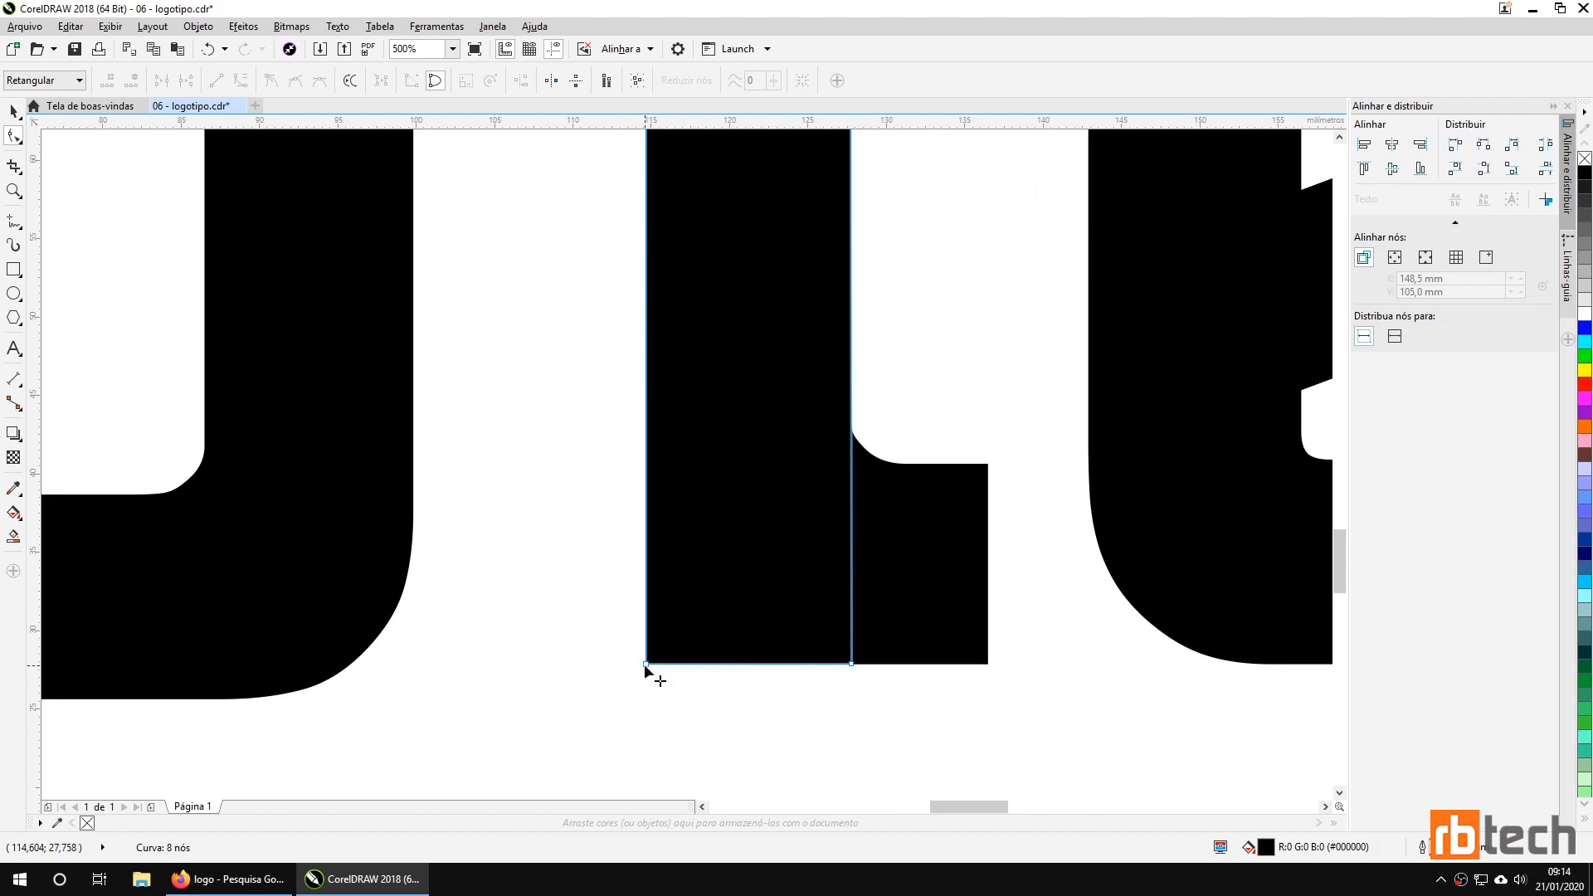
pyautogui.click(896, 517)
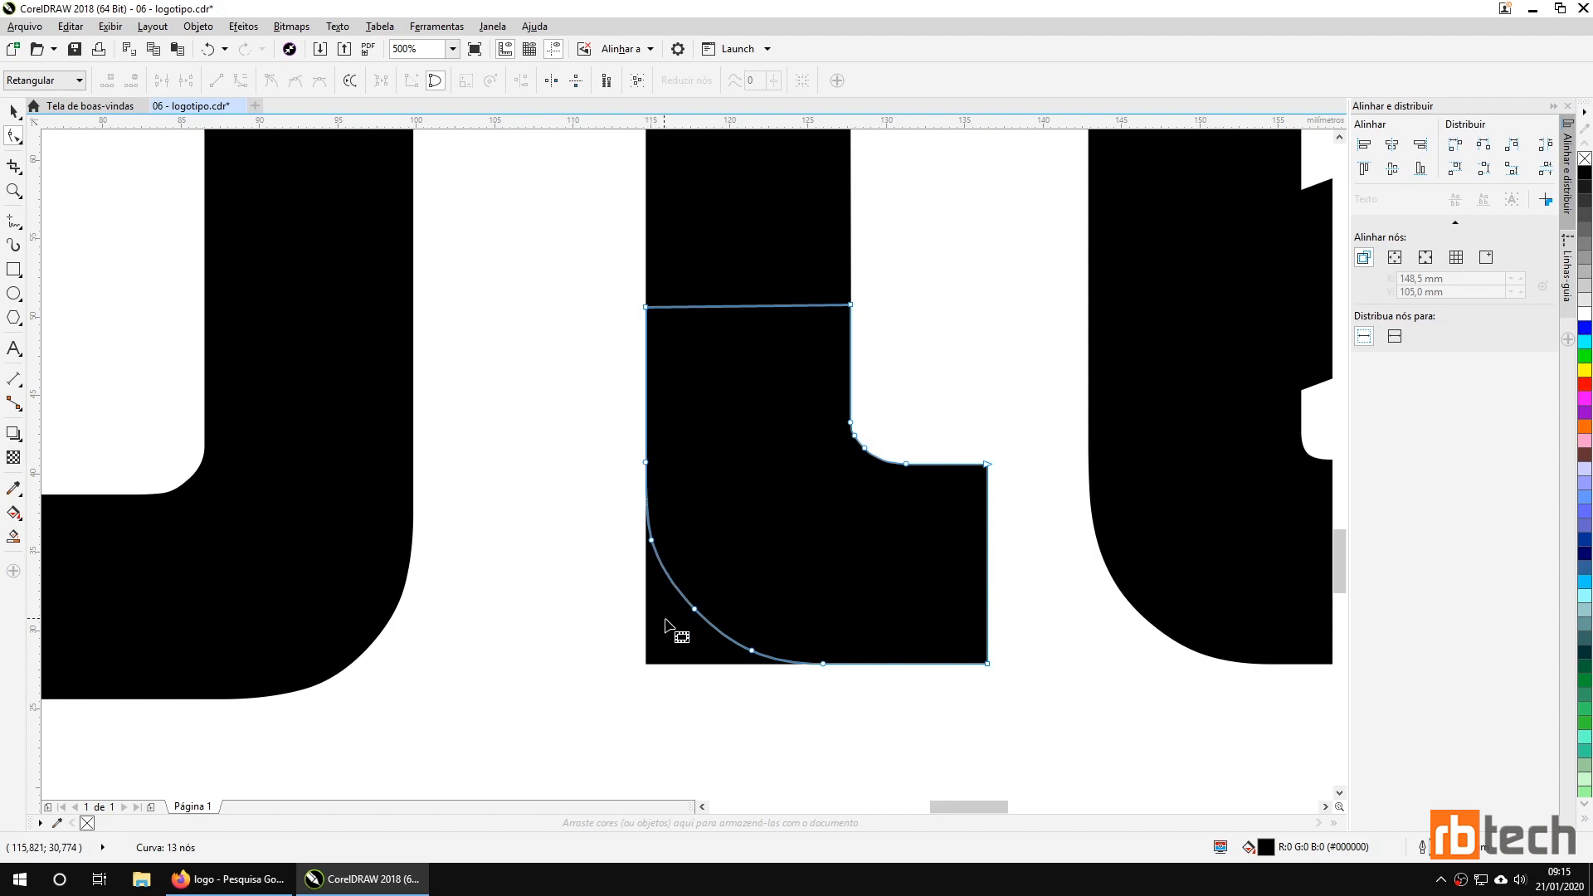
pyautogui.click(695, 657)
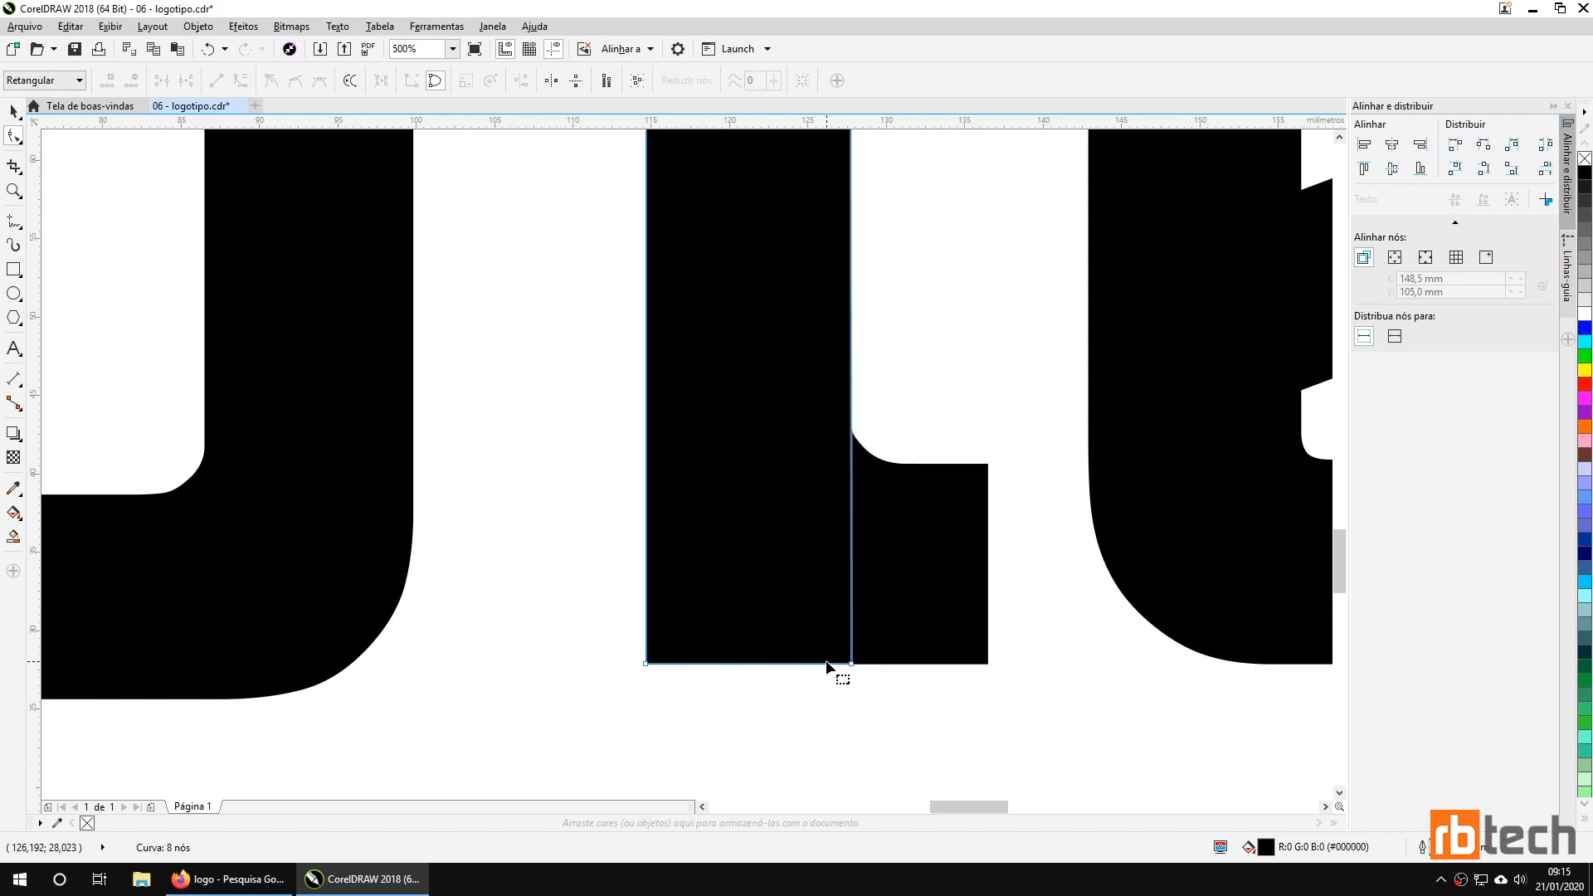
pyautogui.doubleClick(647, 383)
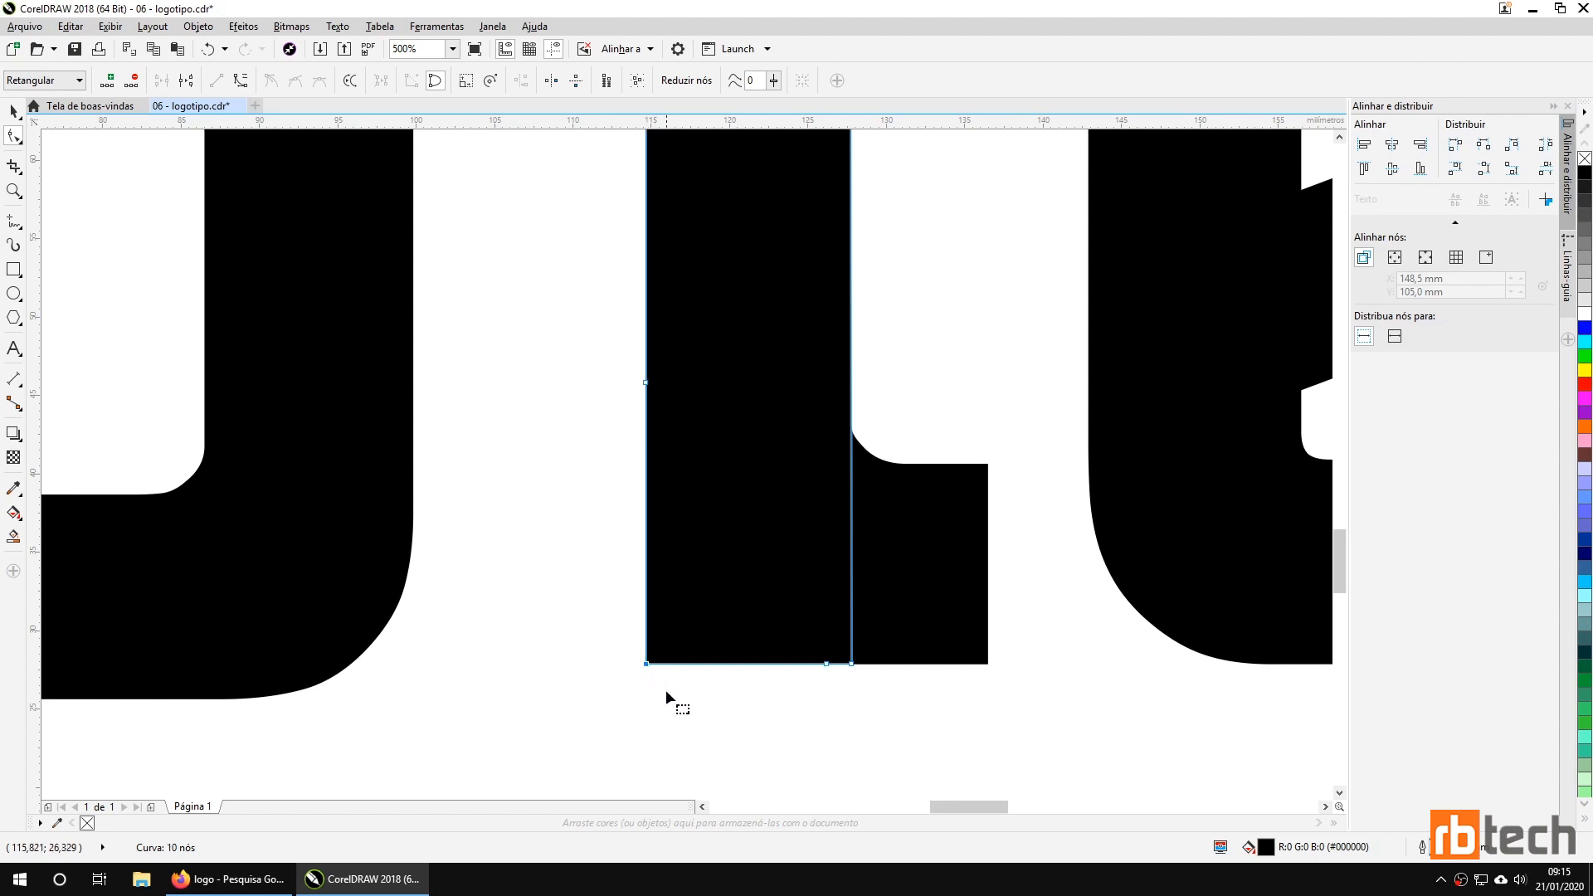
# Delete the lower-left corner node of the t's stem so the foot piece's rounded curve shows.
pyautogui.press('Delete')
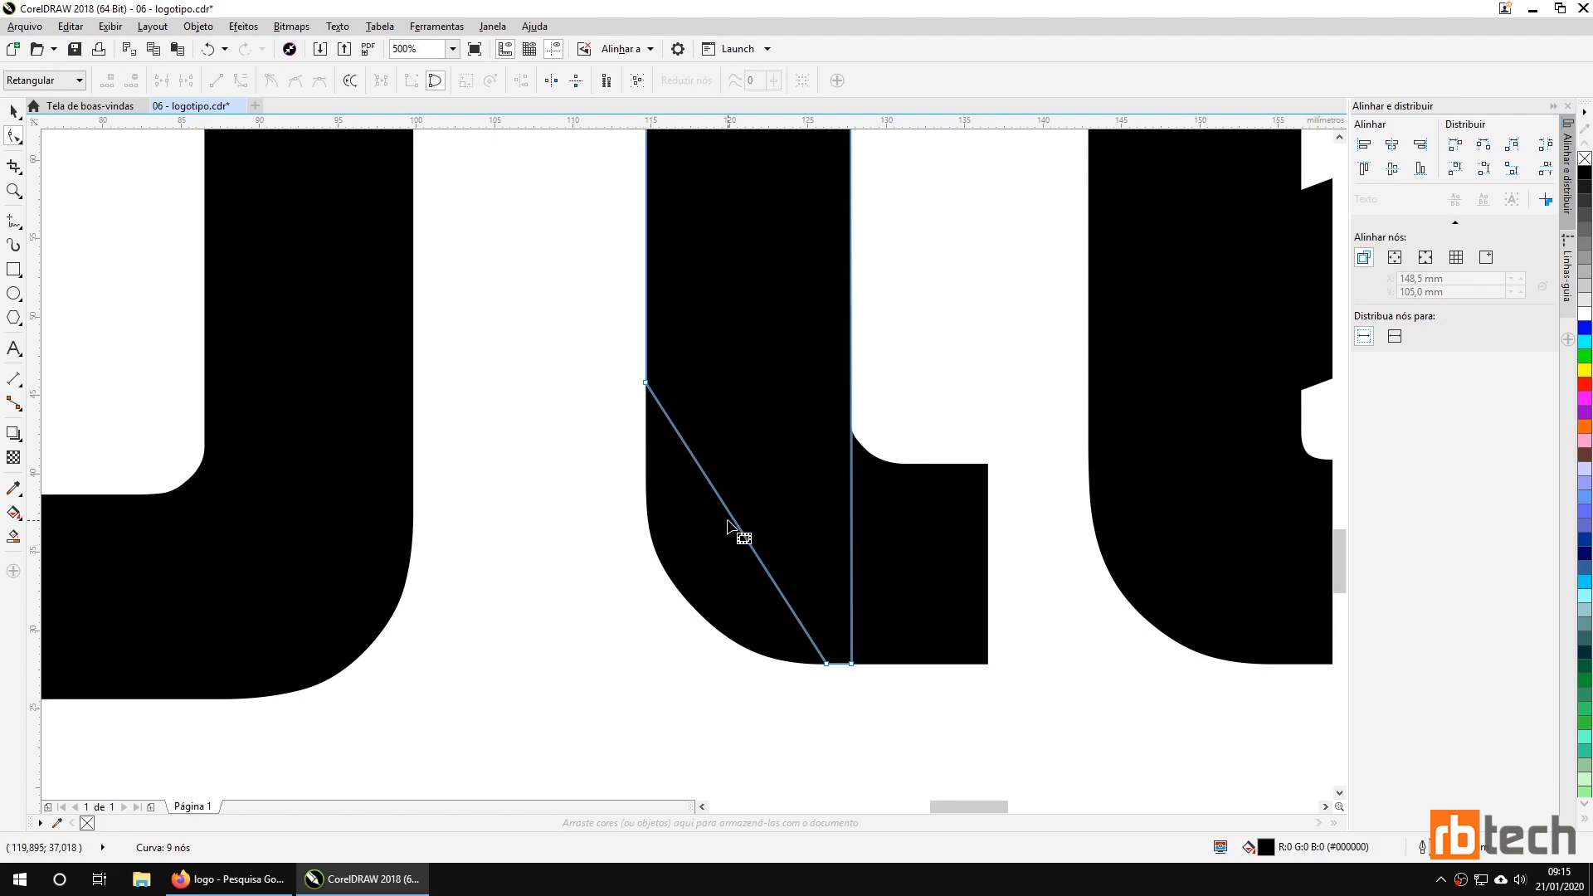
pyautogui.scroll(-5, 743, 591)
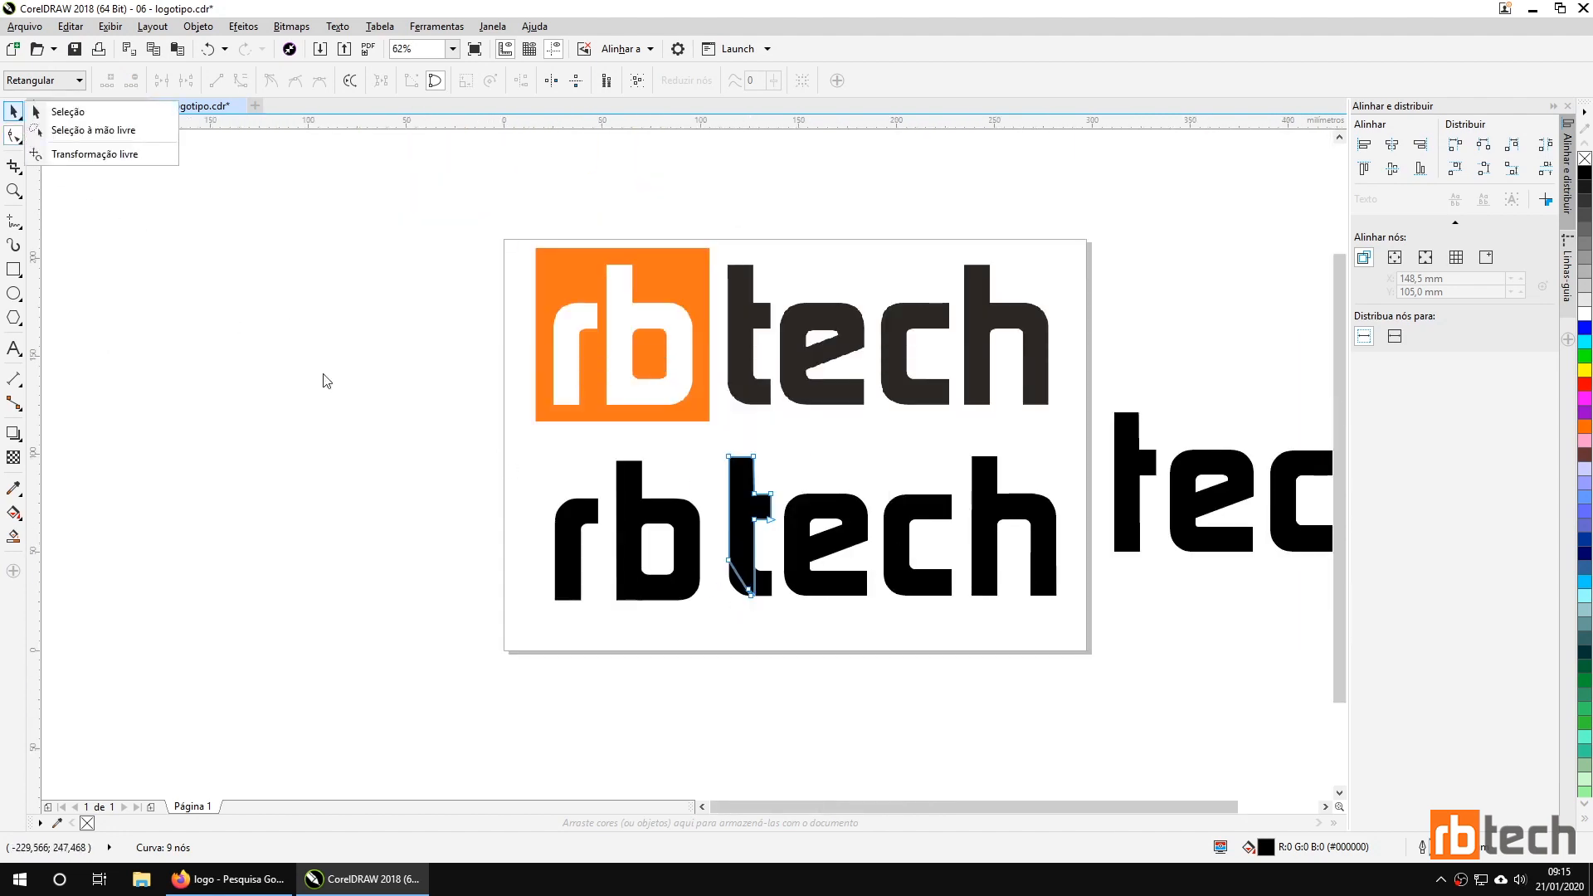
pyautogui.press('space')
# Convert the separated letters e, c and h to curves together.
pyautogui.scroll(3, 739, 629)
pyautogui.click(801, 556)
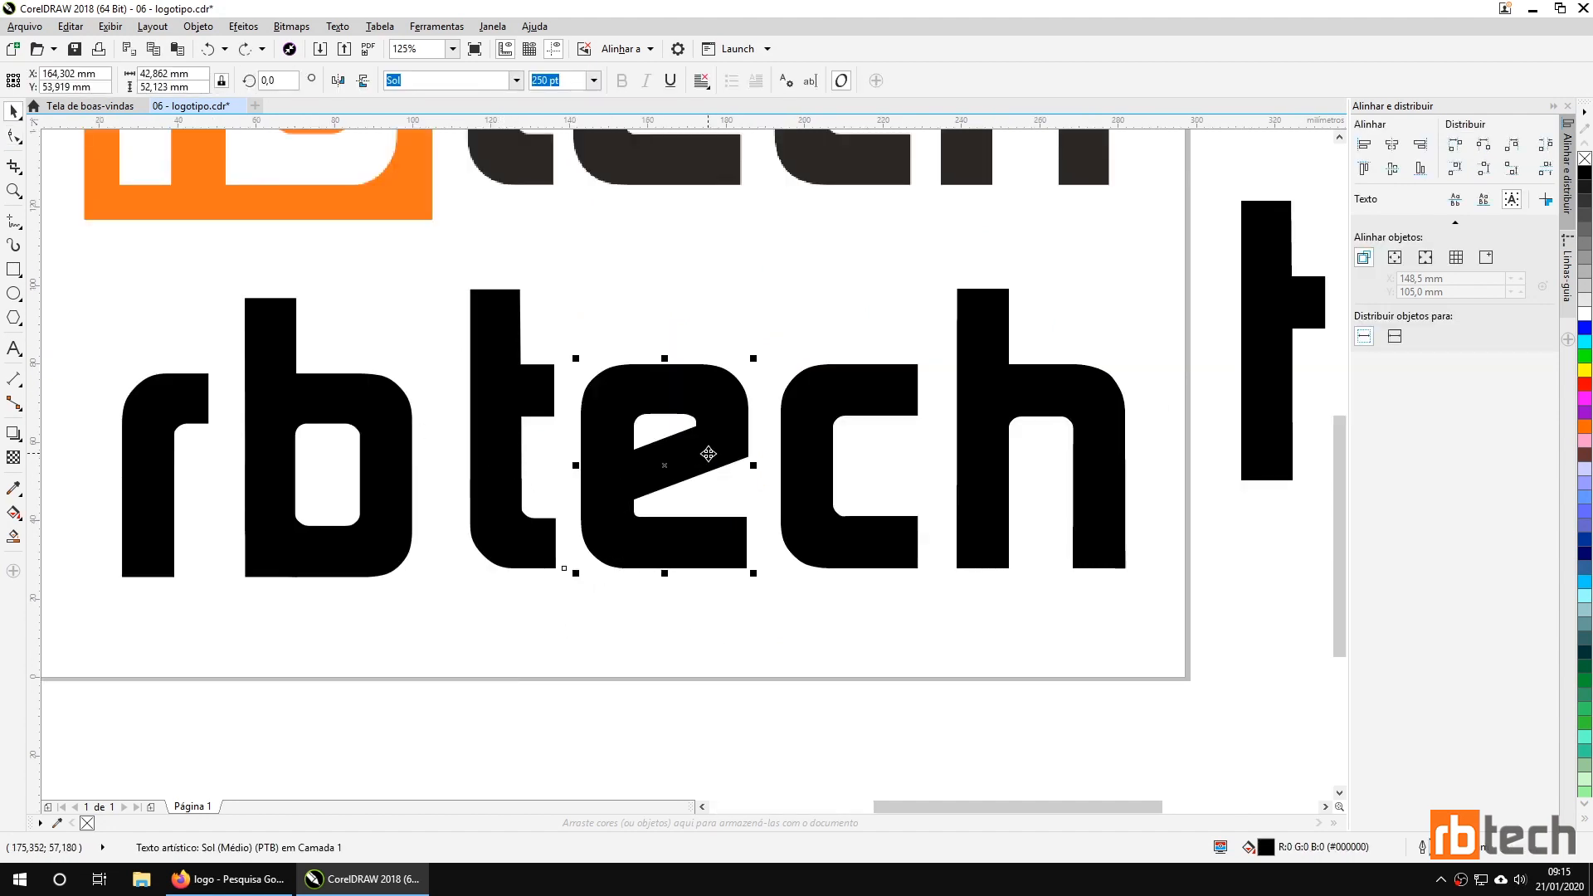
pyautogui.keyDown('shift'); pyautogui.click(793, 472); pyautogui.keyUp('shift')
pyautogui.keyDown('shift'); pyautogui.click(975, 446); pyautogui.keyUp('shift')
pyautogui.click(198, 26)
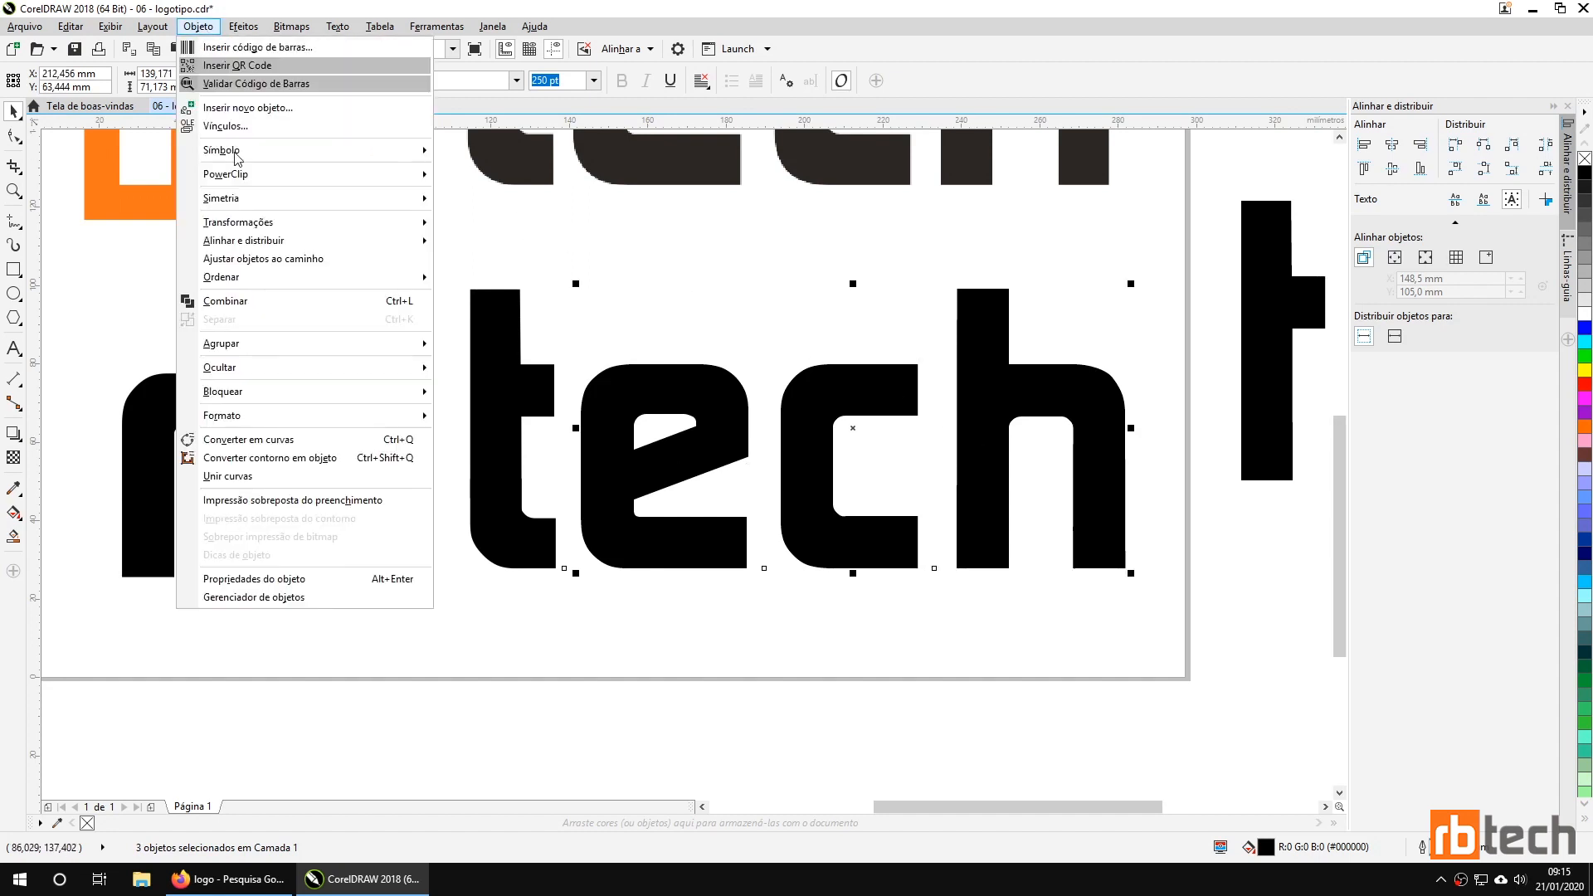
pyautogui.click(273, 440)
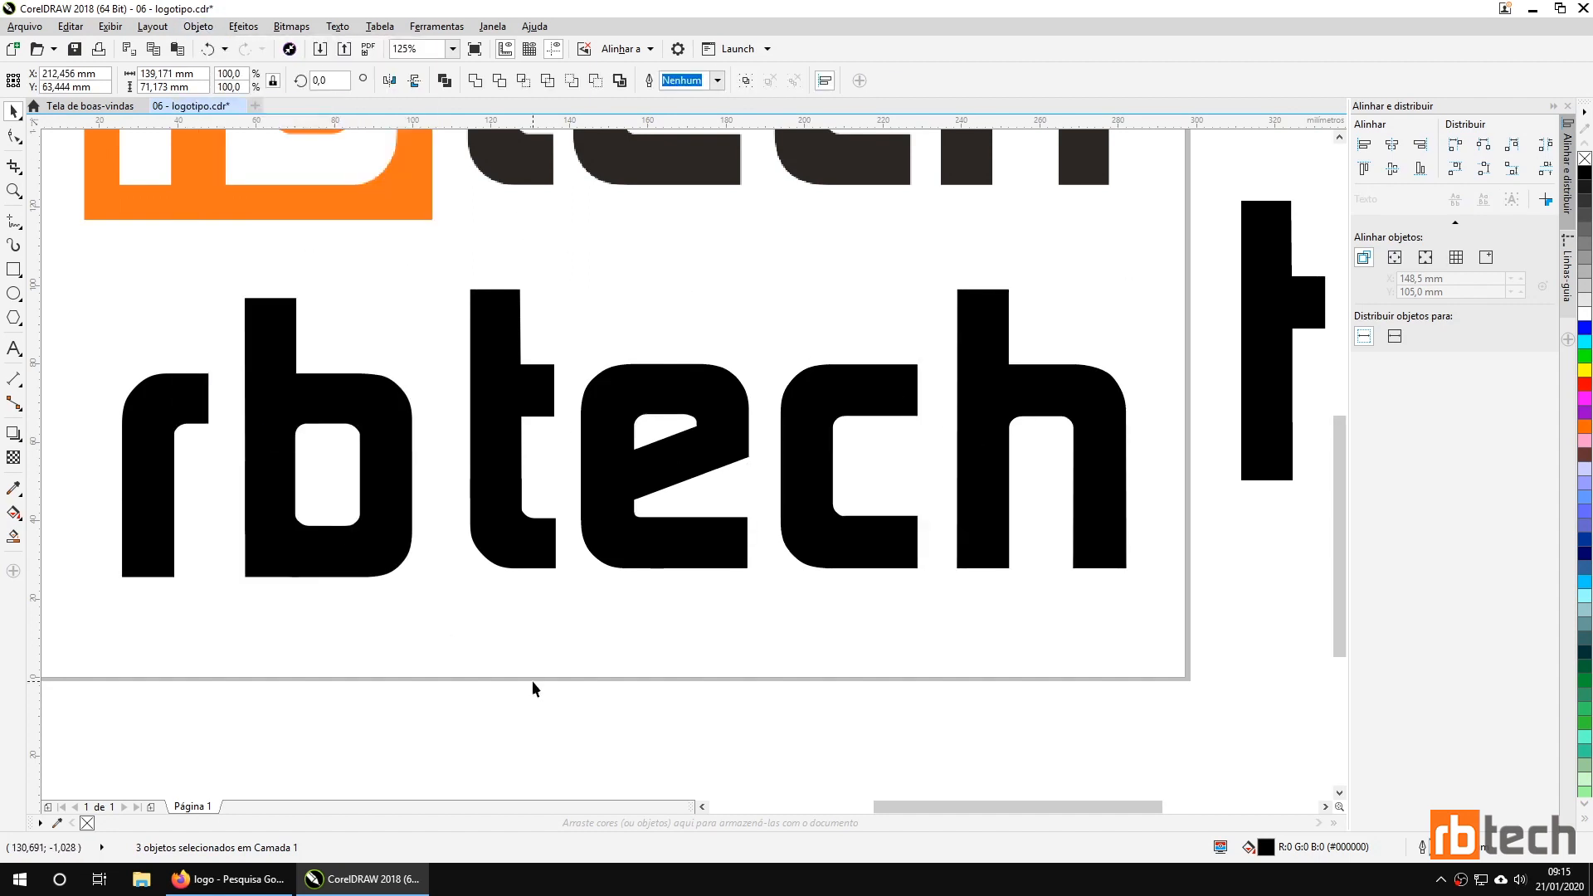
pyautogui.click(496, 676)
# Group the t's foot piece with the letters t, e, c and h.
pyautogui.click(521, 537)
pyautogui.click(538, 545)
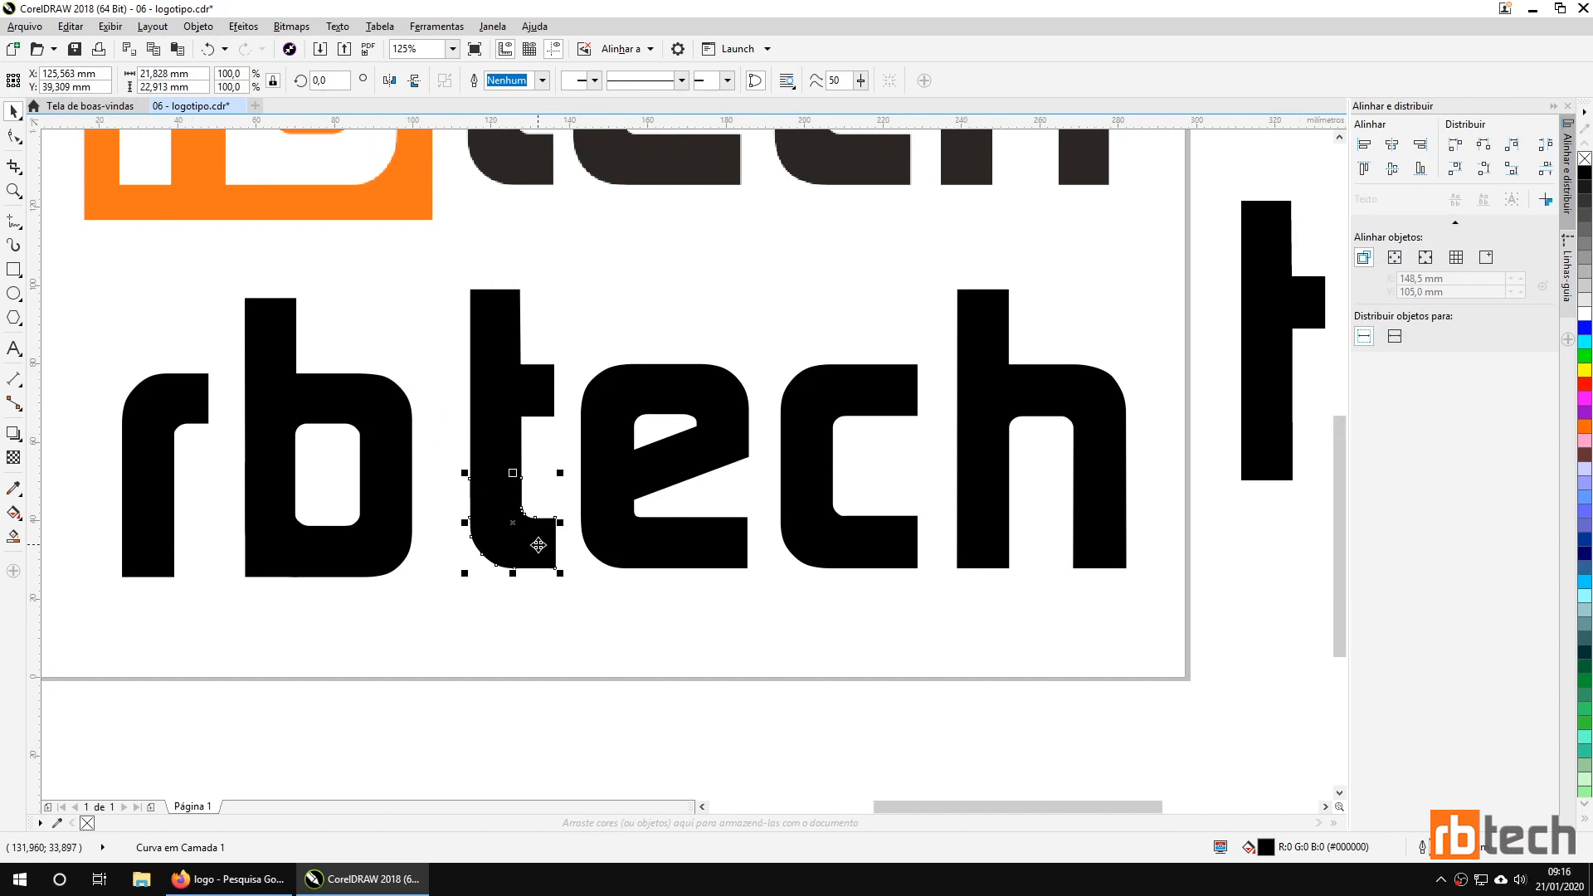
pyautogui.keyDown('shift'); pyautogui.click(508, 427); pyautogui.keyUp('shift')
pyautogui.keyDown('shift'); pyautogui.click(615, 462); pyautogui.keyUp('shift')
pyautogui.keyDown('shift'); pyautogui.click(806, 480); pyautogui.keyUp('shift')
pyautogui.keyDown('shift'); pyautogui.click(970, 469); pyautogui.keyUp('shift')
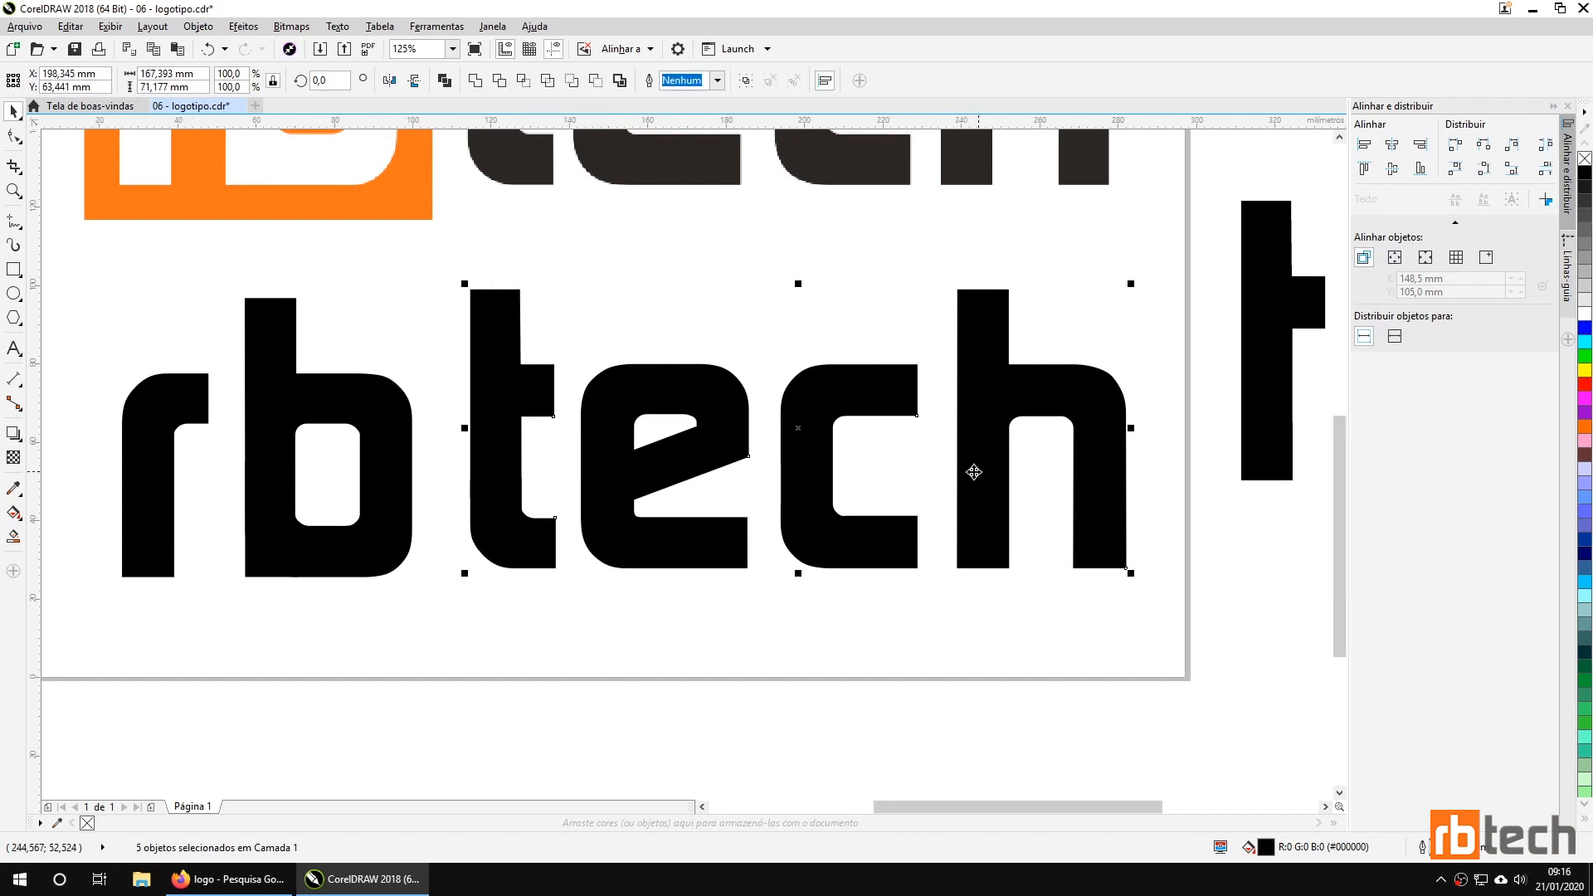
pyautogui.click(744, 80)
pyautogui.moveTo(604, 434); pyautogui.dragTo(687, 513)
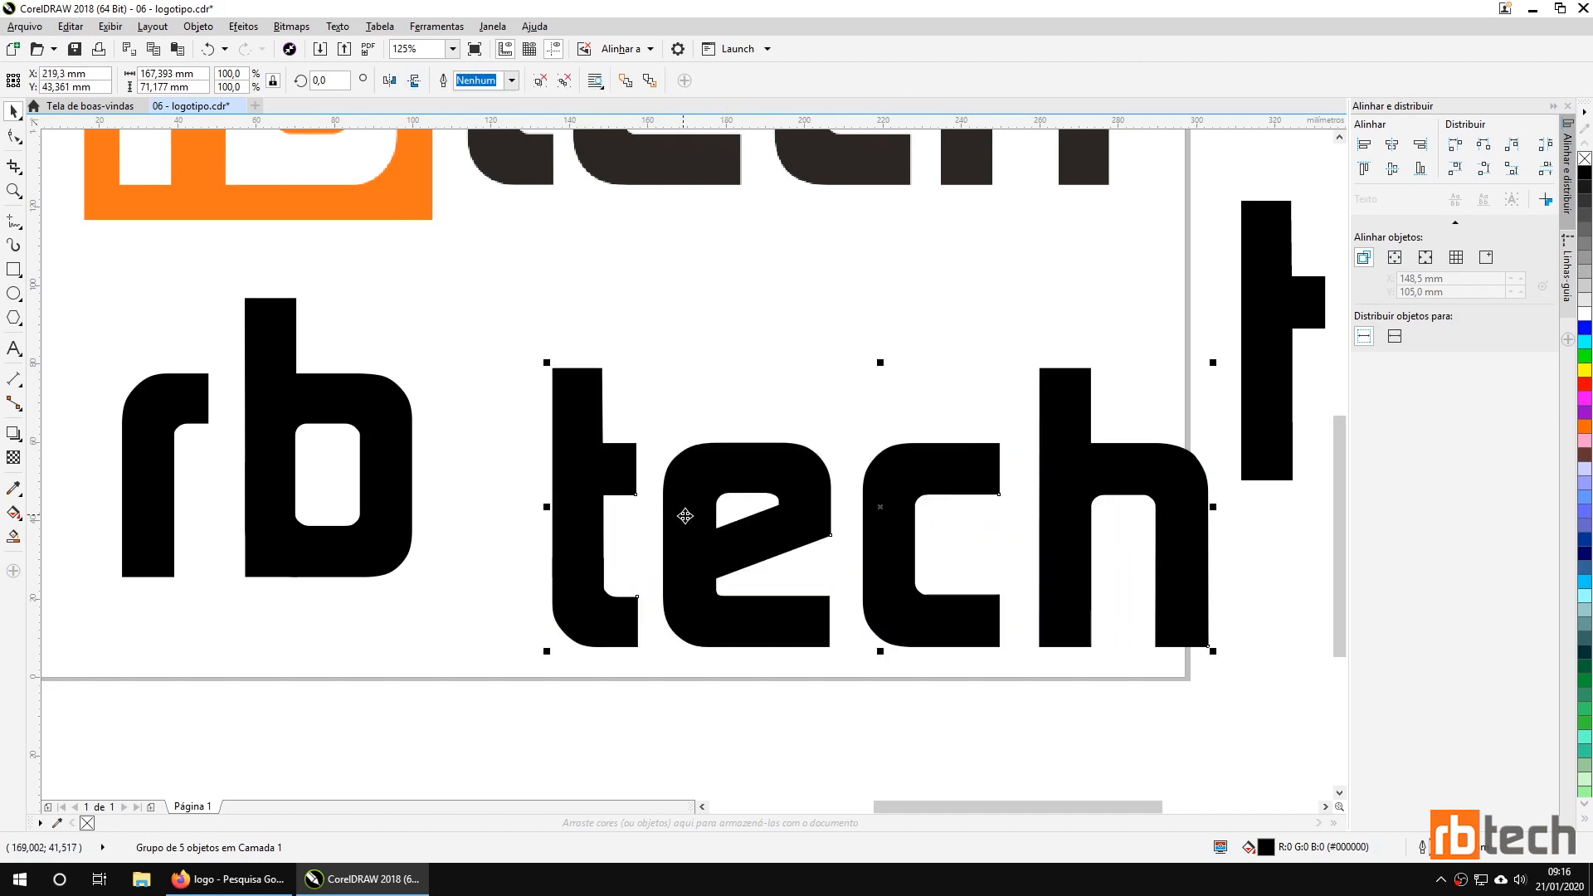
pyautogui.hotkey('ctrl', 'z')
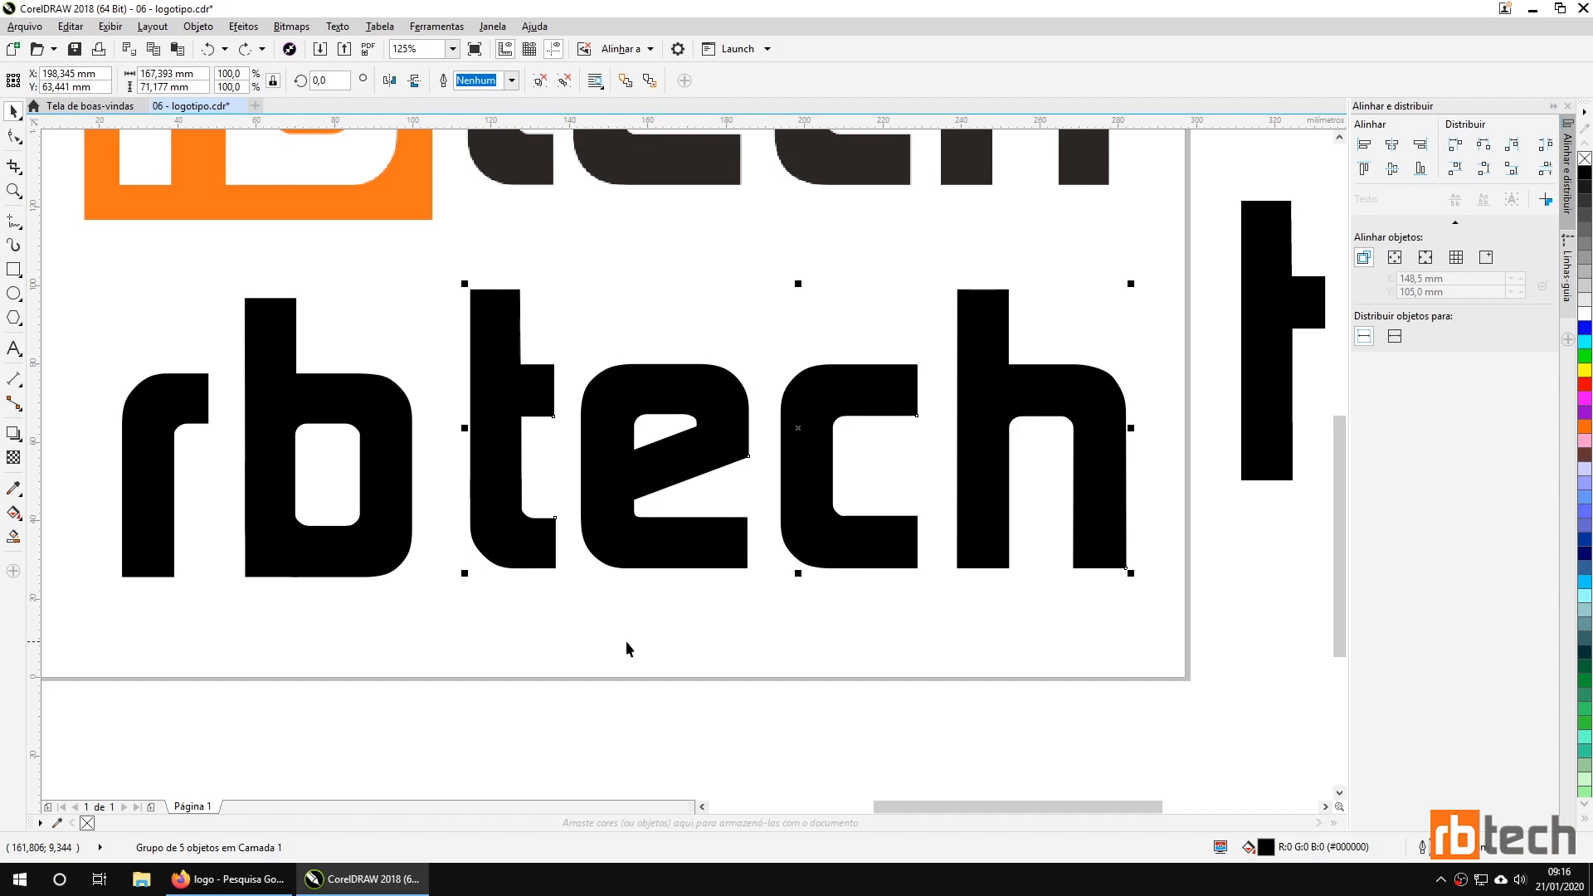
# Delete the spare copy of the tech text beside the page.
pyautogui.scroll(-2, 590, 606)
pyautogui.click(1002, 519)
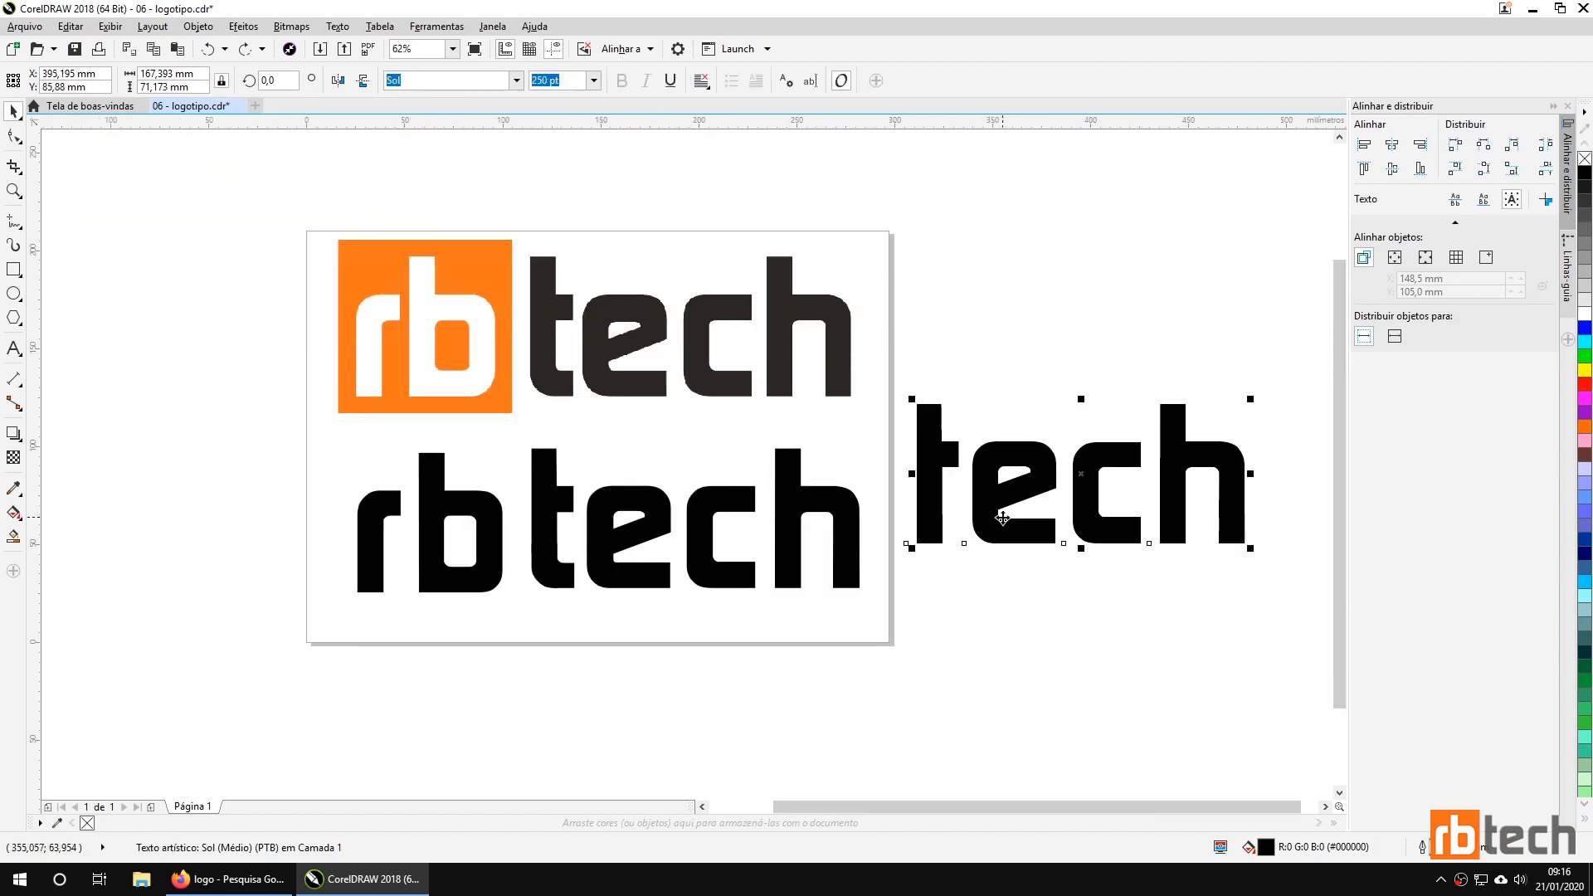
pyautogui.press('Delete')
pyautogui.moveTo(411, 632); pyautogui.dragTo(565, 620)
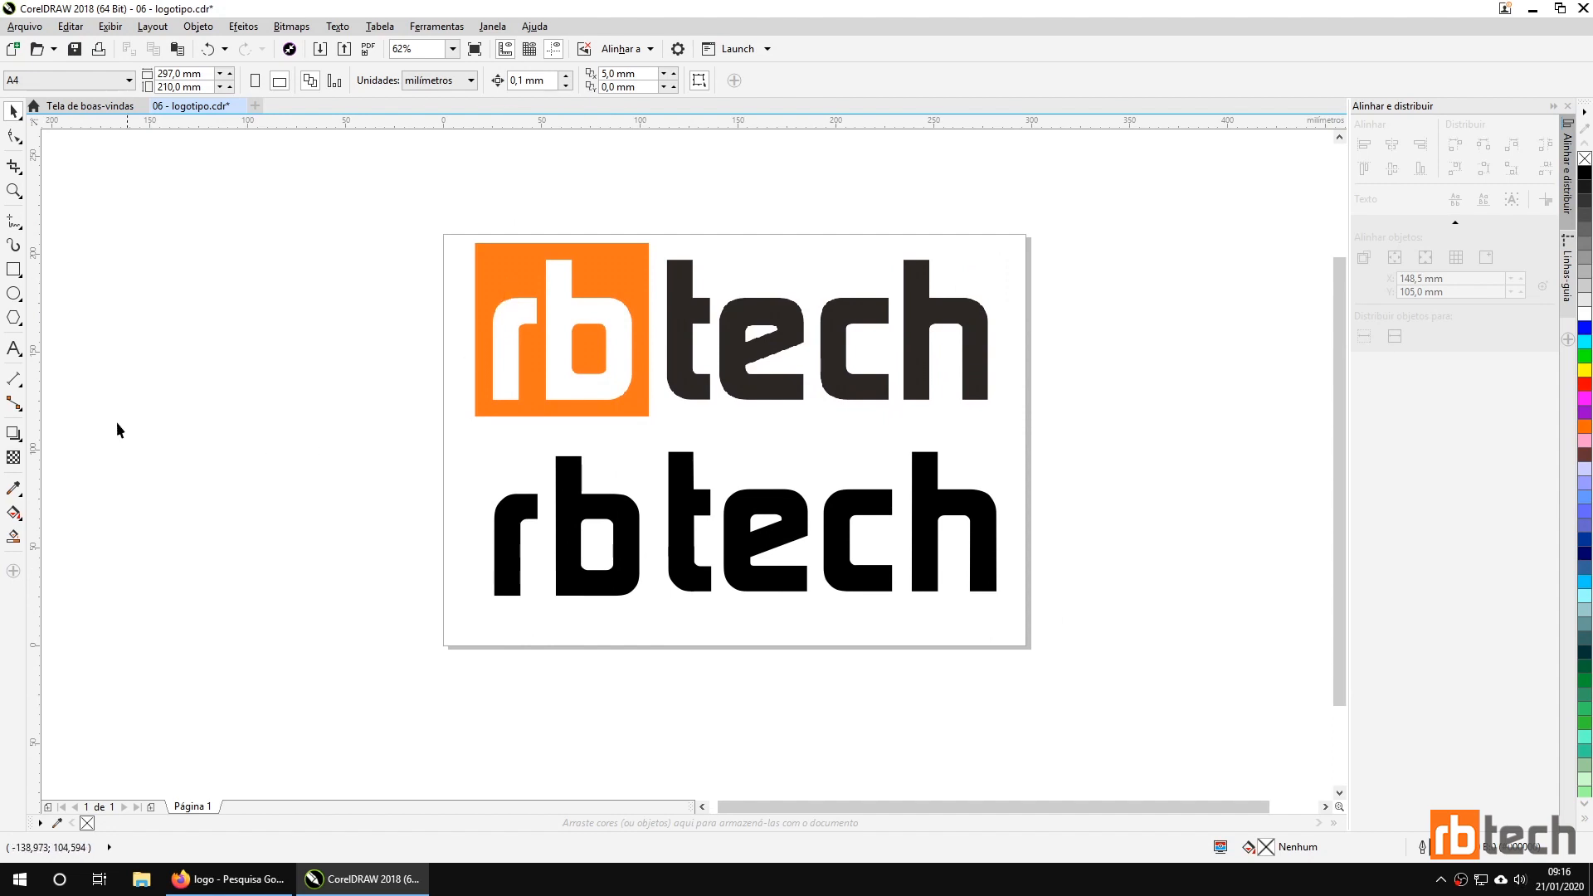
# Draw a square of about 93.6 mm enclosing the black rb letters.
pyautogui.click(14, 270)
pyautogui.moveTo(462, 449); pyautogui.dragTo(646, 633)
pyautogui.press('space')
pyautogui.moveTo(540, 613); pyautogui.dragTo(545, 605)
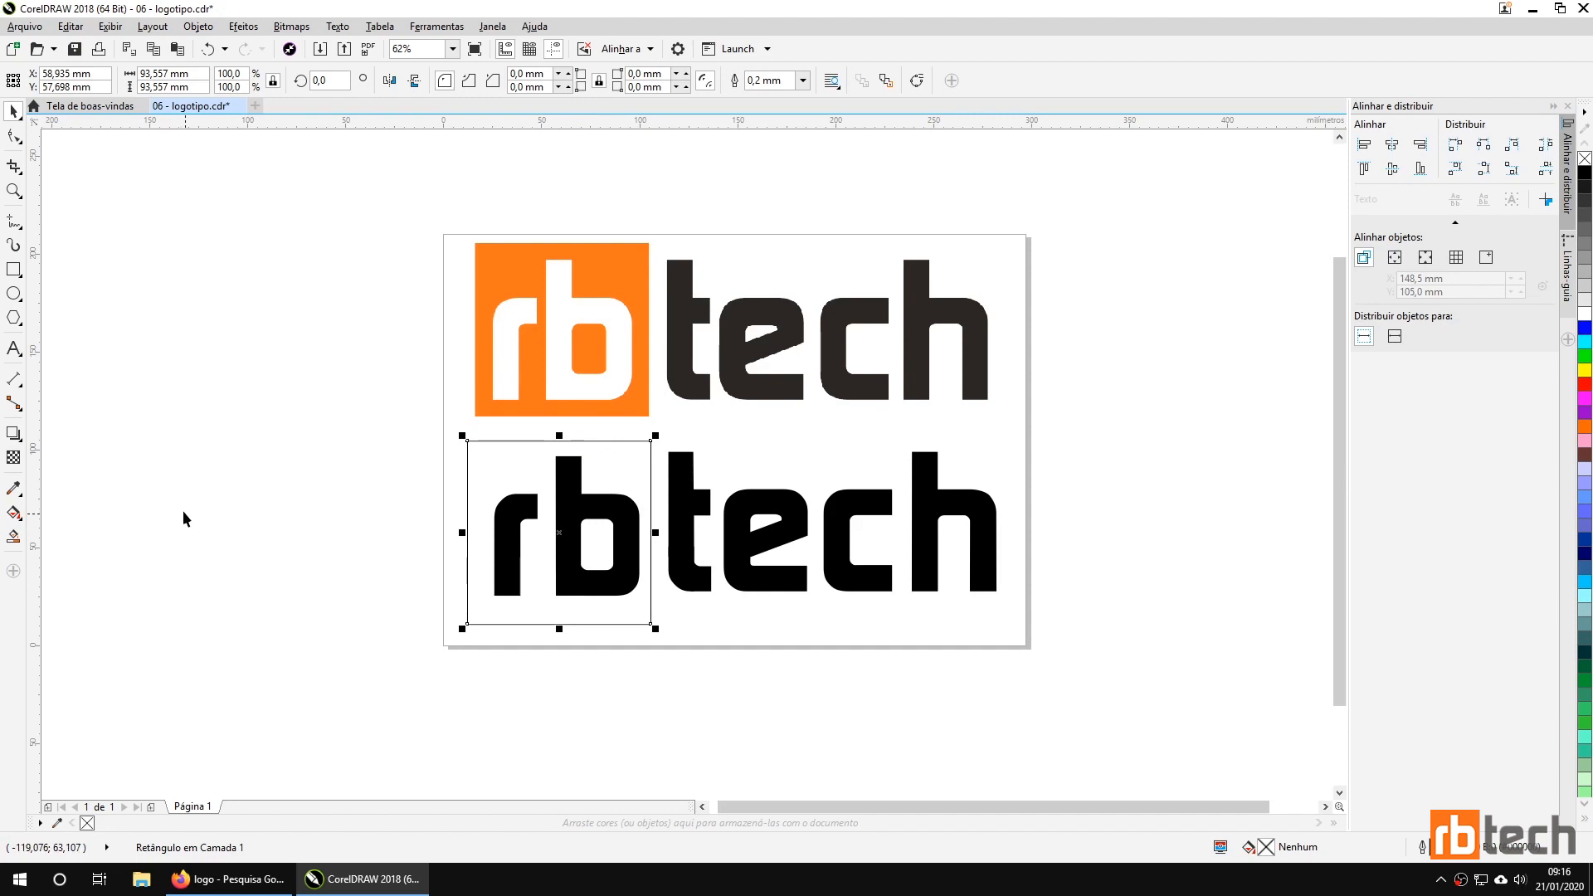
# Fill the square with the orange sampled from the original logo (#FF751A) and remove its outline.
pyautogui.click(16, 490)
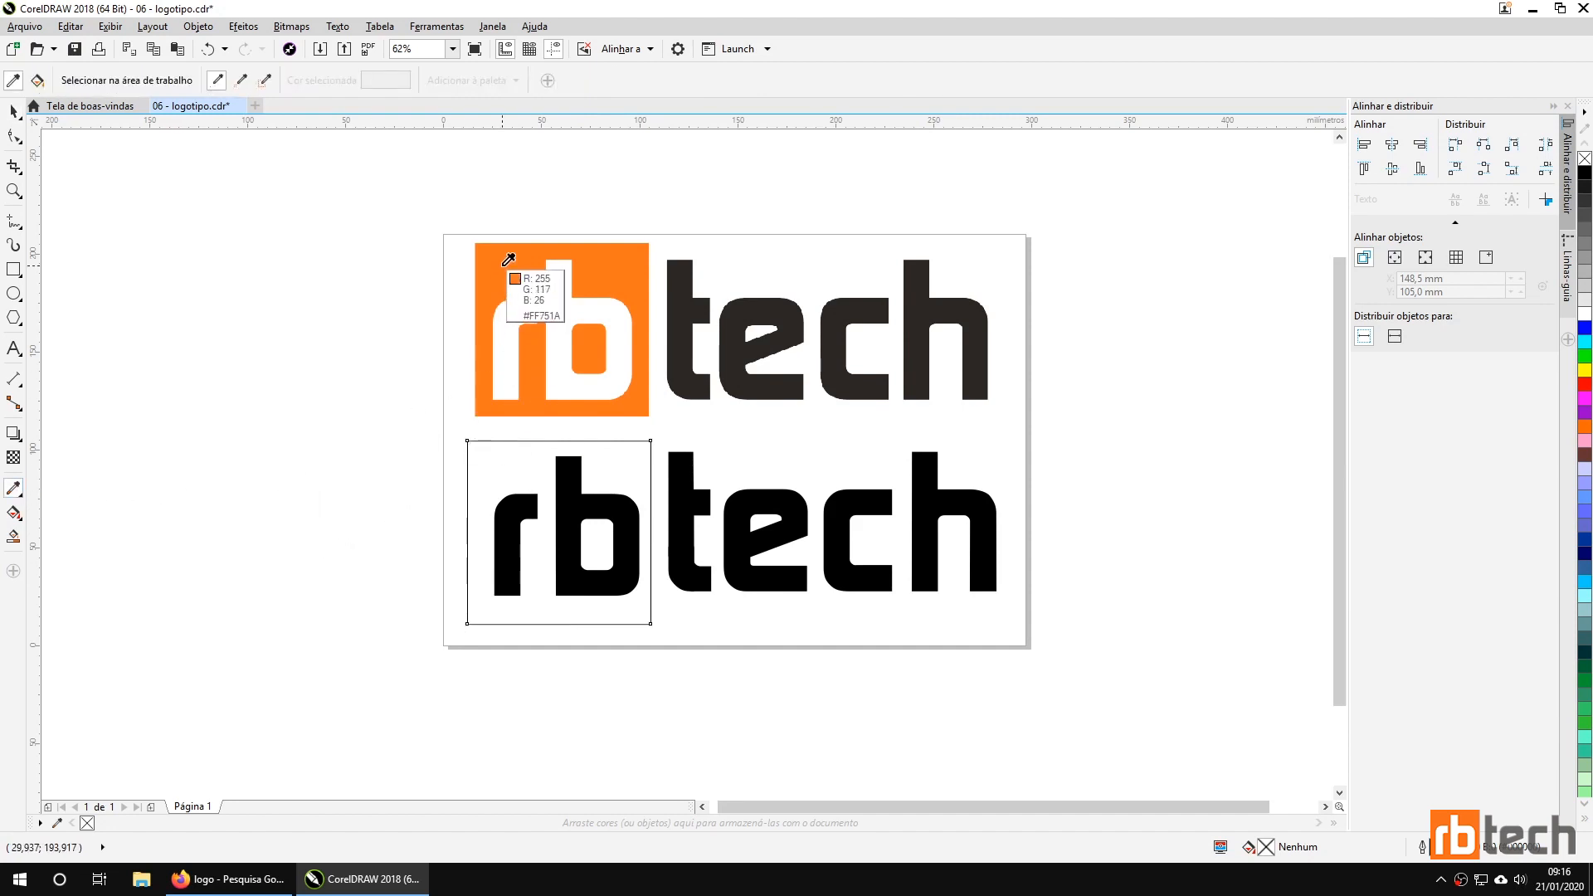
pyautogui.click(505, 274)
pyautogui.click(488, 459)
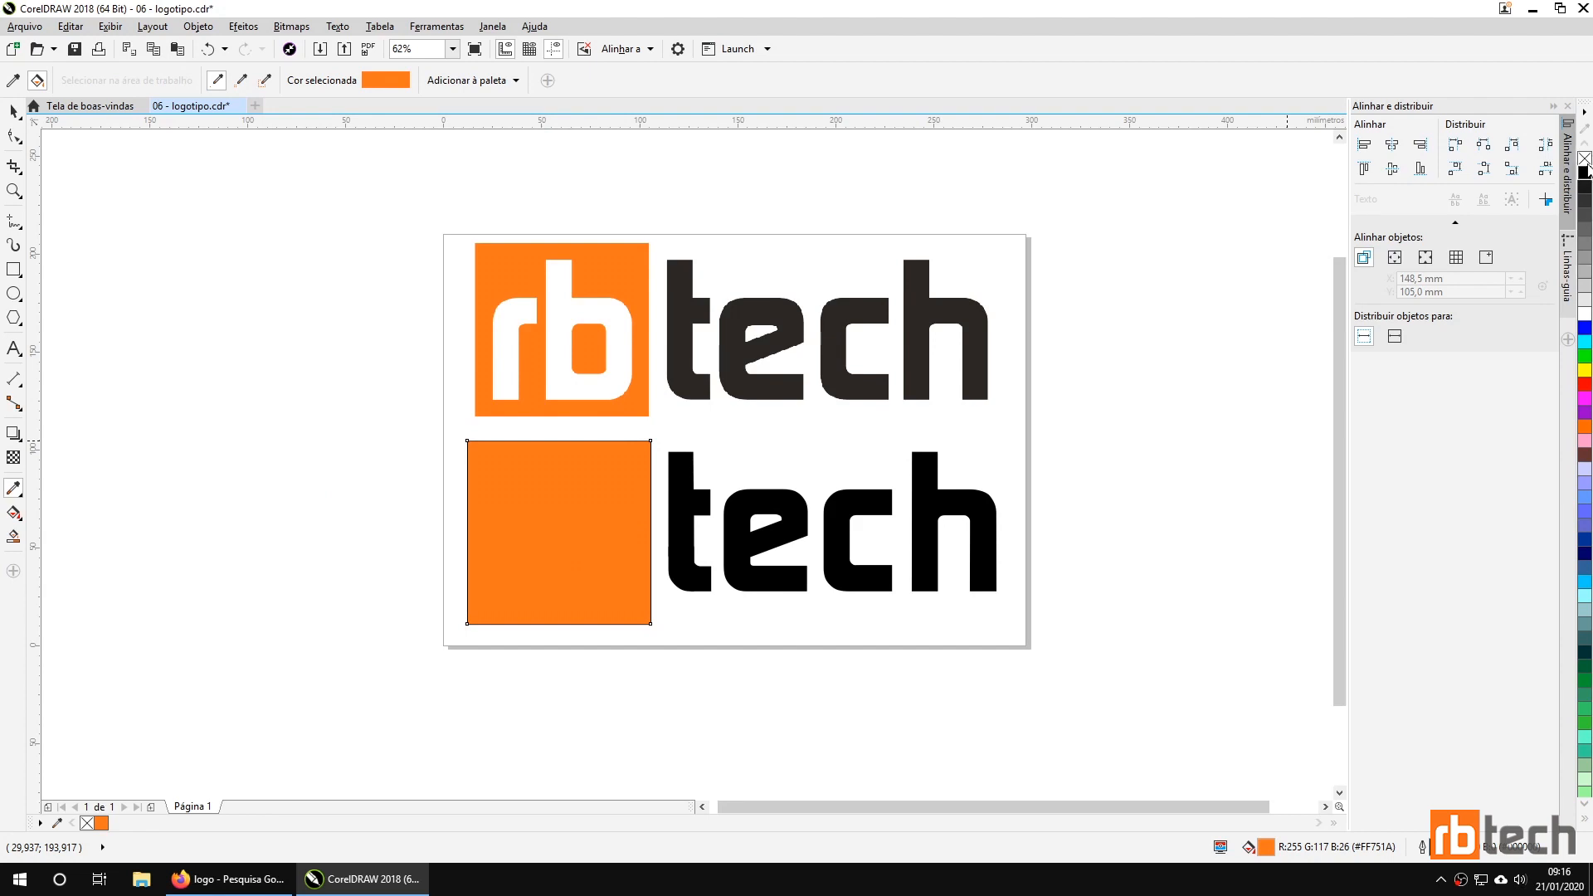
pyautogui.press('space')
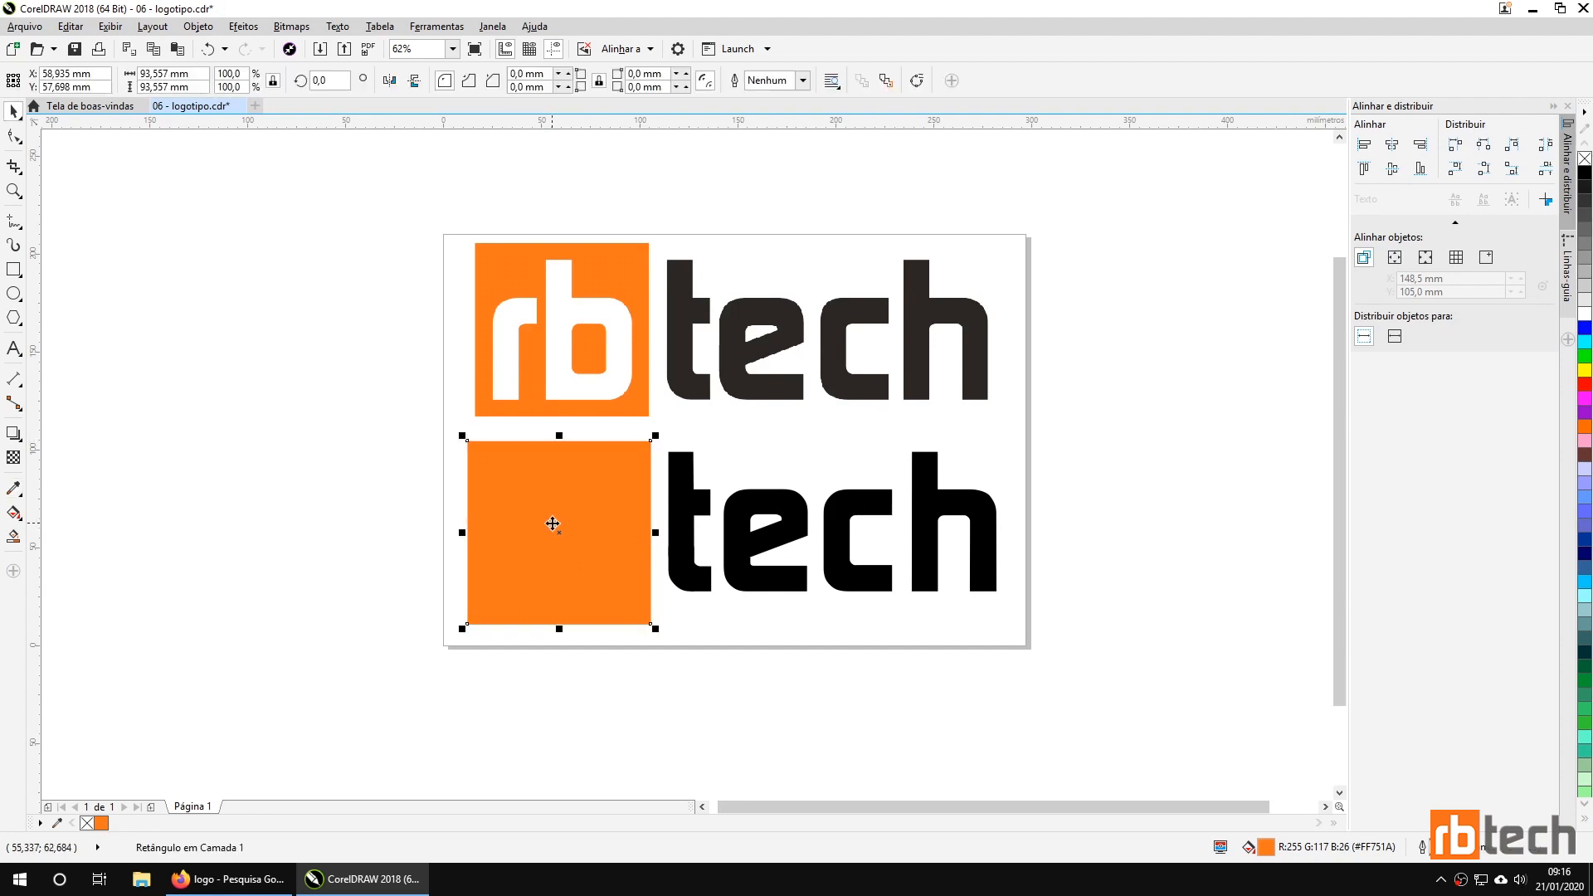
# Send the orange square to the back and fill the rb letters with white.
pyautogui.hotkey('shift', 'pagedown')
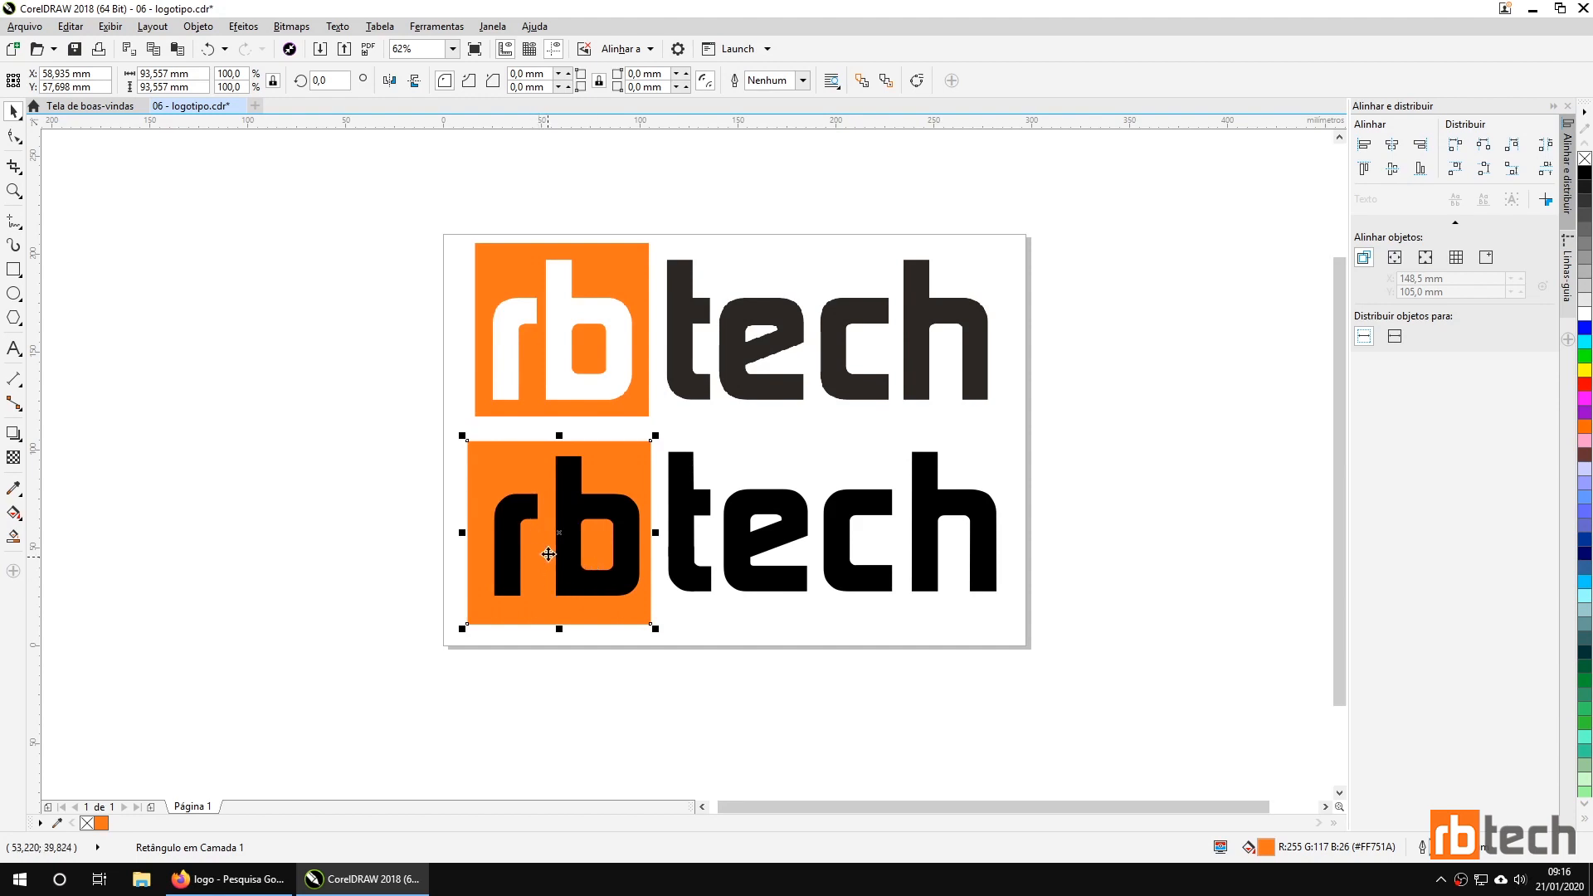
pyautogui.click(567, 508)
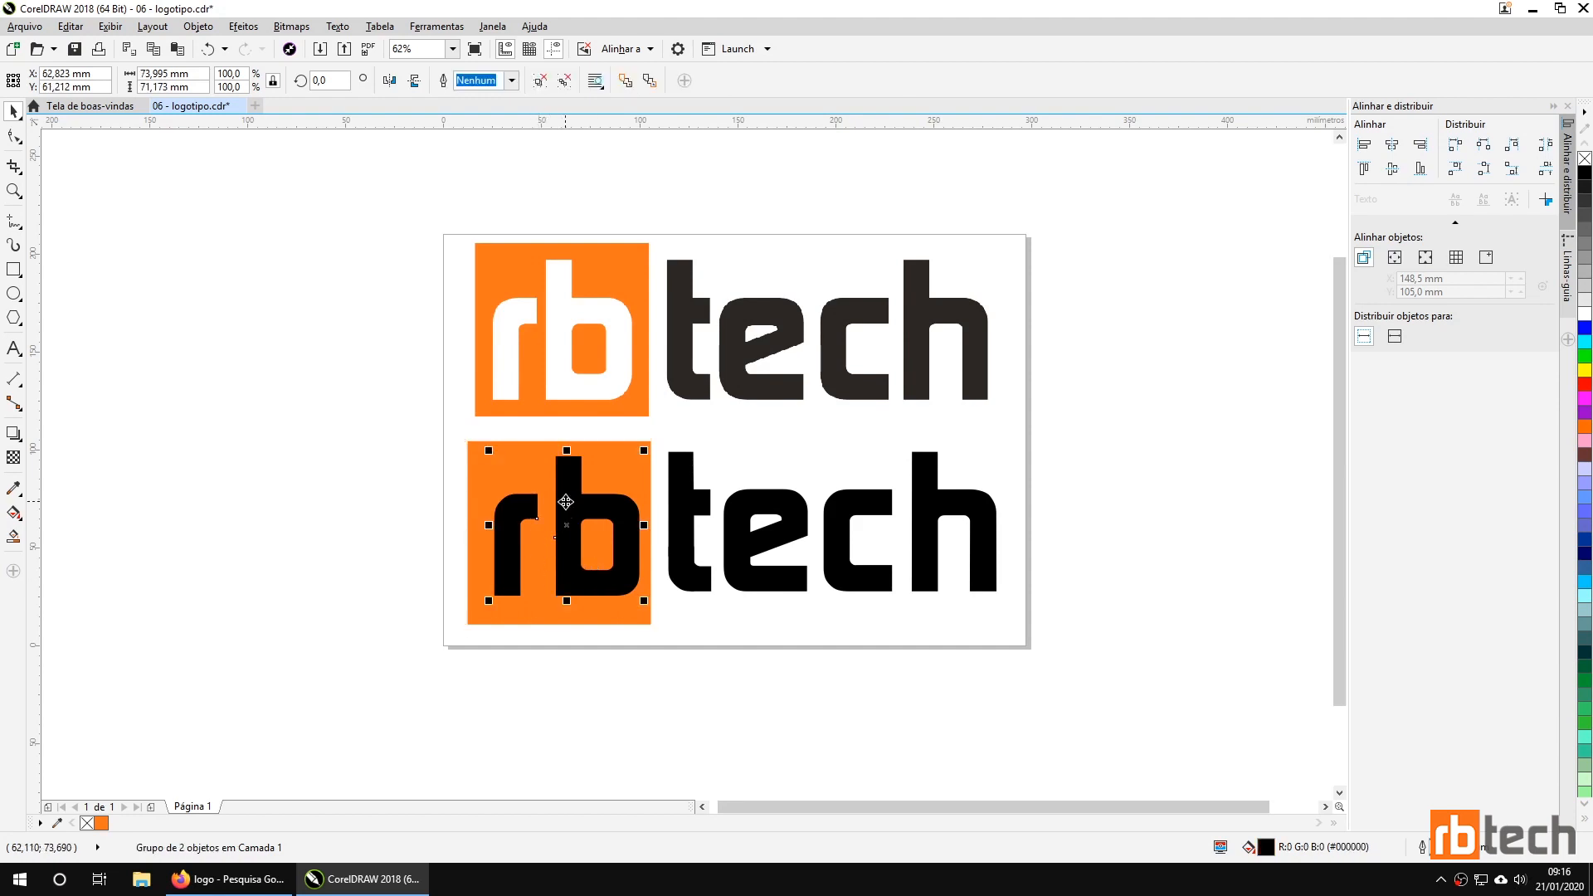
pyautogui.click(1585, 315)
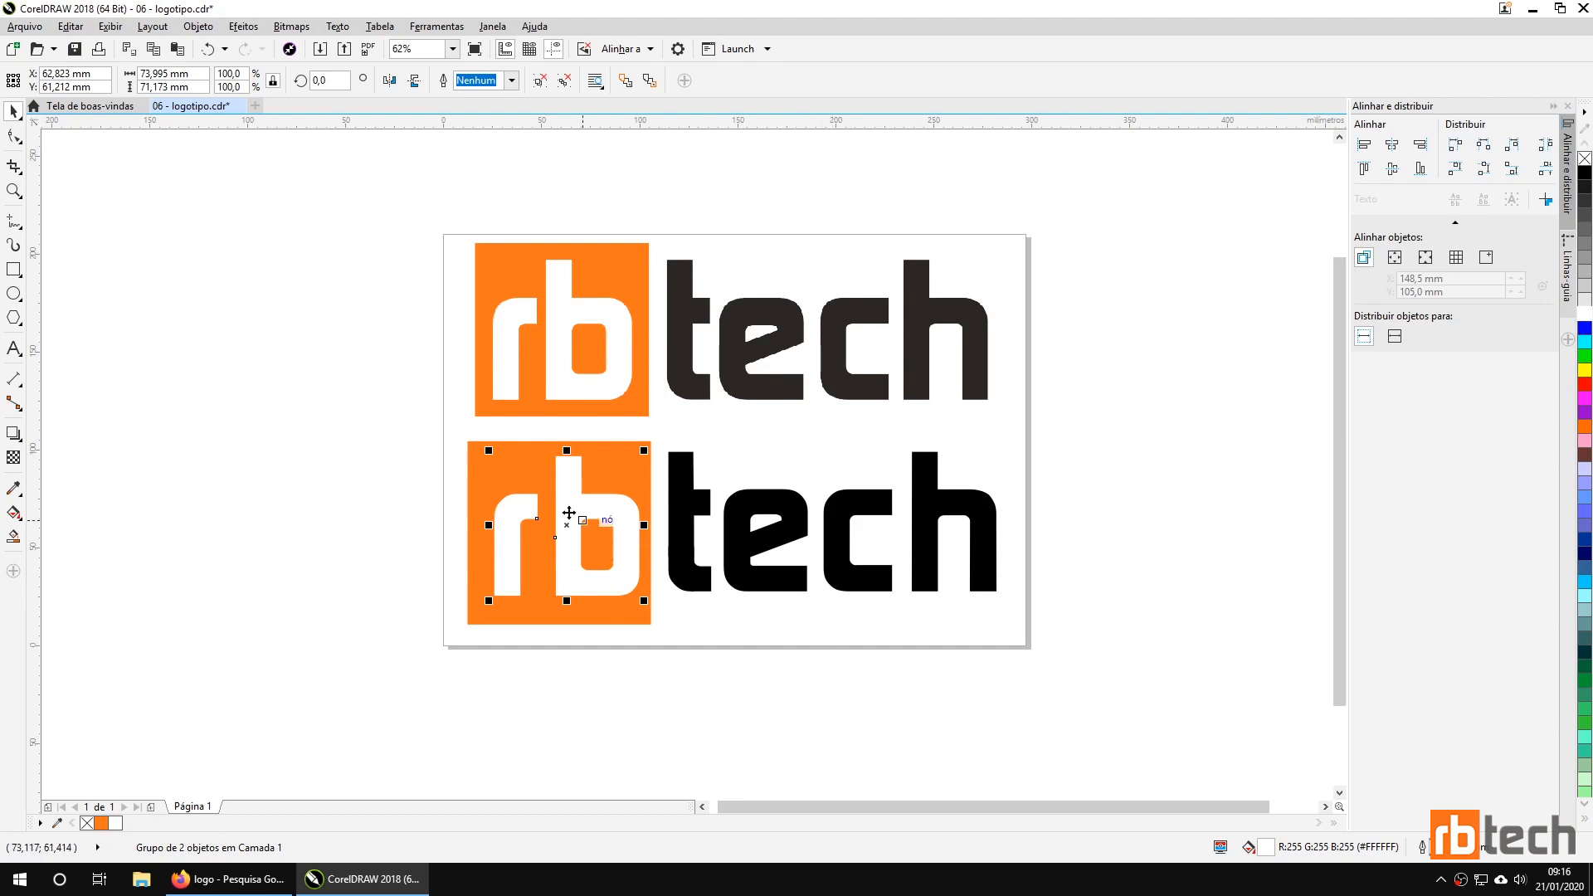
# Center the rb letters horizontally and vertically in the orange square.
pyautogui.scroll(2, 653, 540)
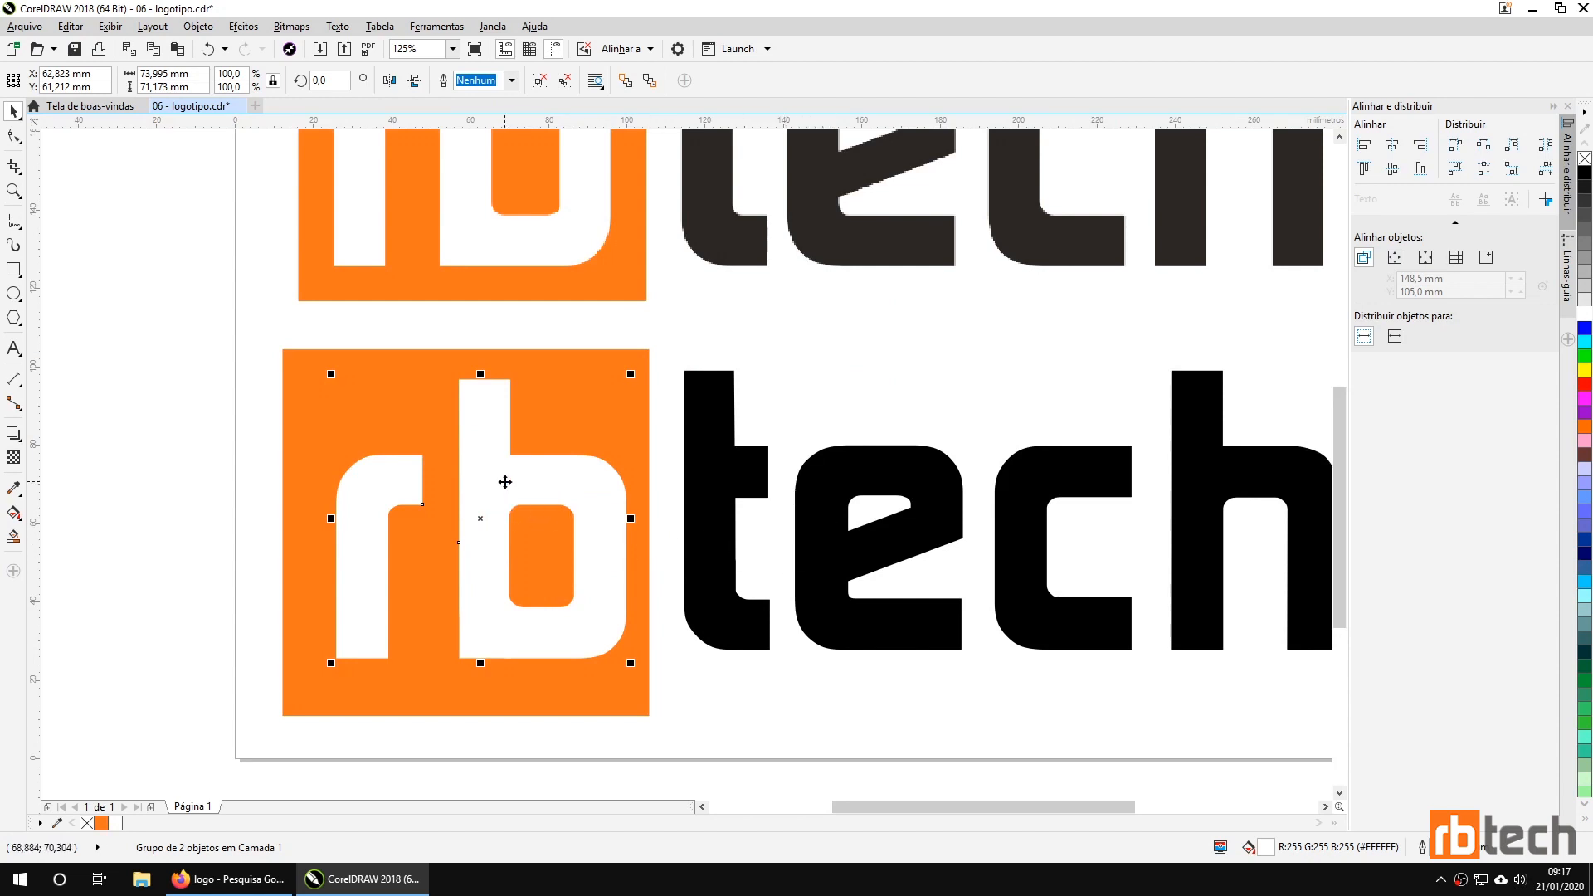
pyautogui.keyDown('shift'); pyautogui.click(308, 384); pyautogui.keyUp('shift')
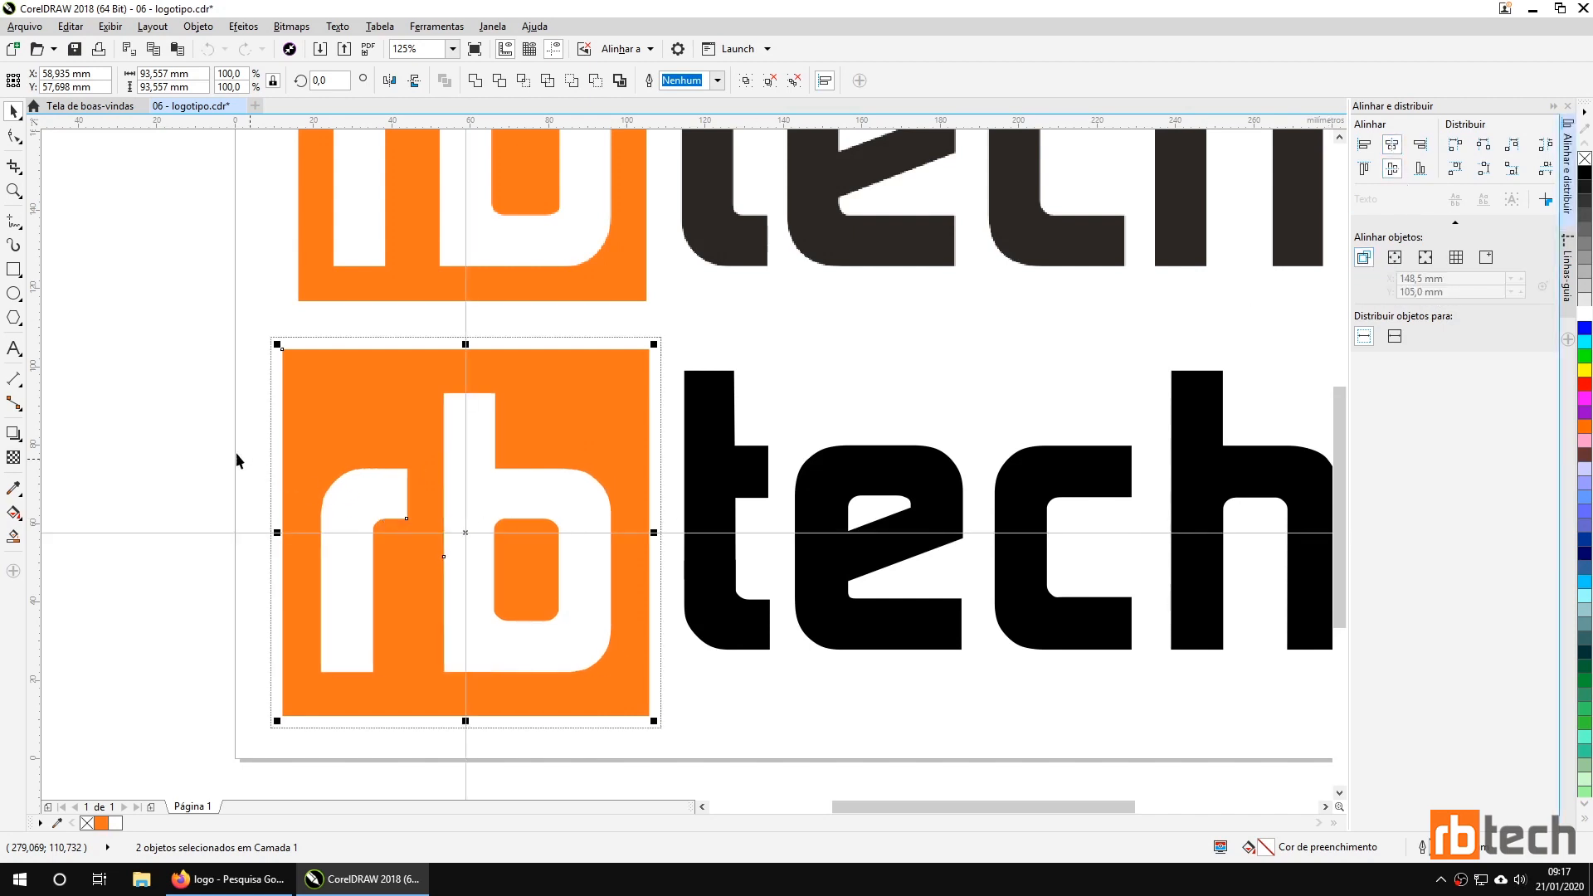
pyautogui.click(167, 434)
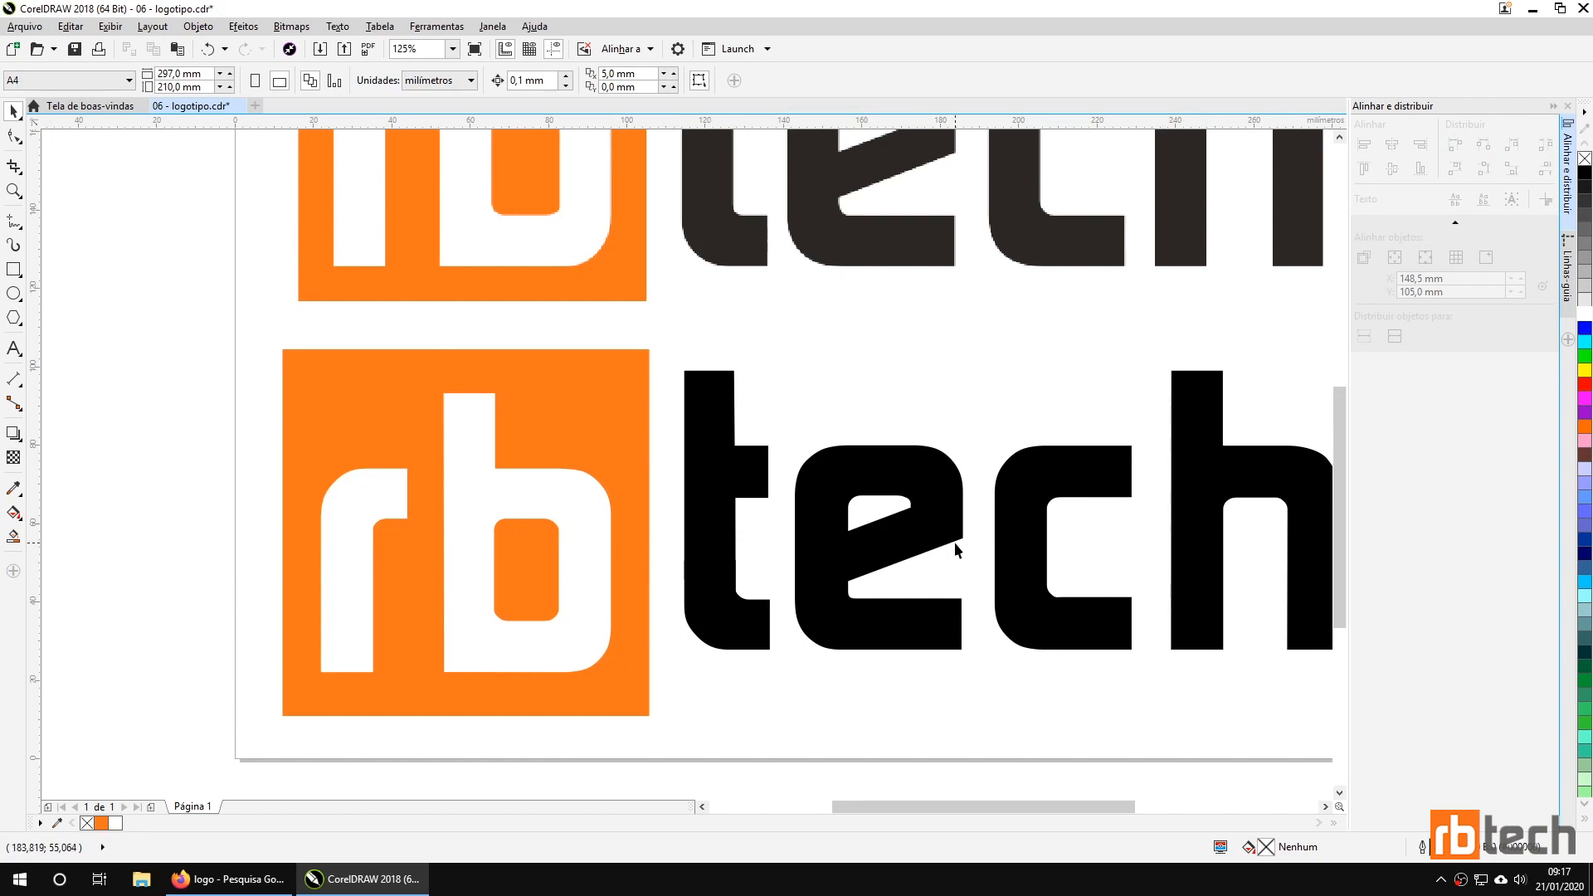
# Try bottom-aligning the tech group to the rb letters, and undo the alignment.
pyautogui.click(714, 556)
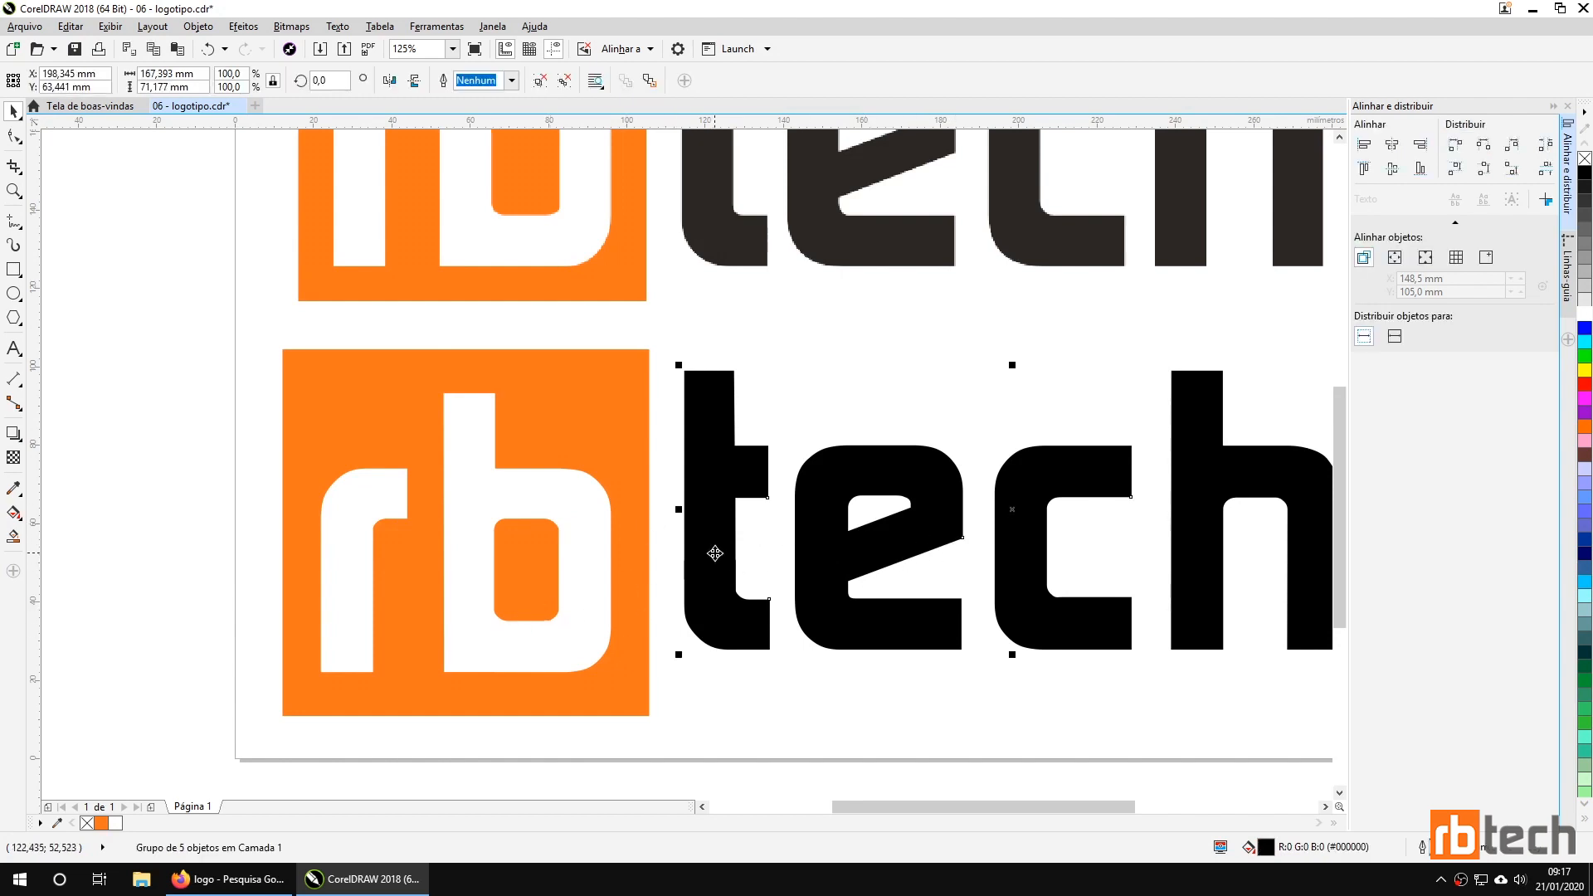
pyautogui.keyDown('shift'); pyautogui.click(477, 613); pyautogui.keyUp('shift')
pyautogui.click(1421, 170)
pyautogui.click(914, 410)
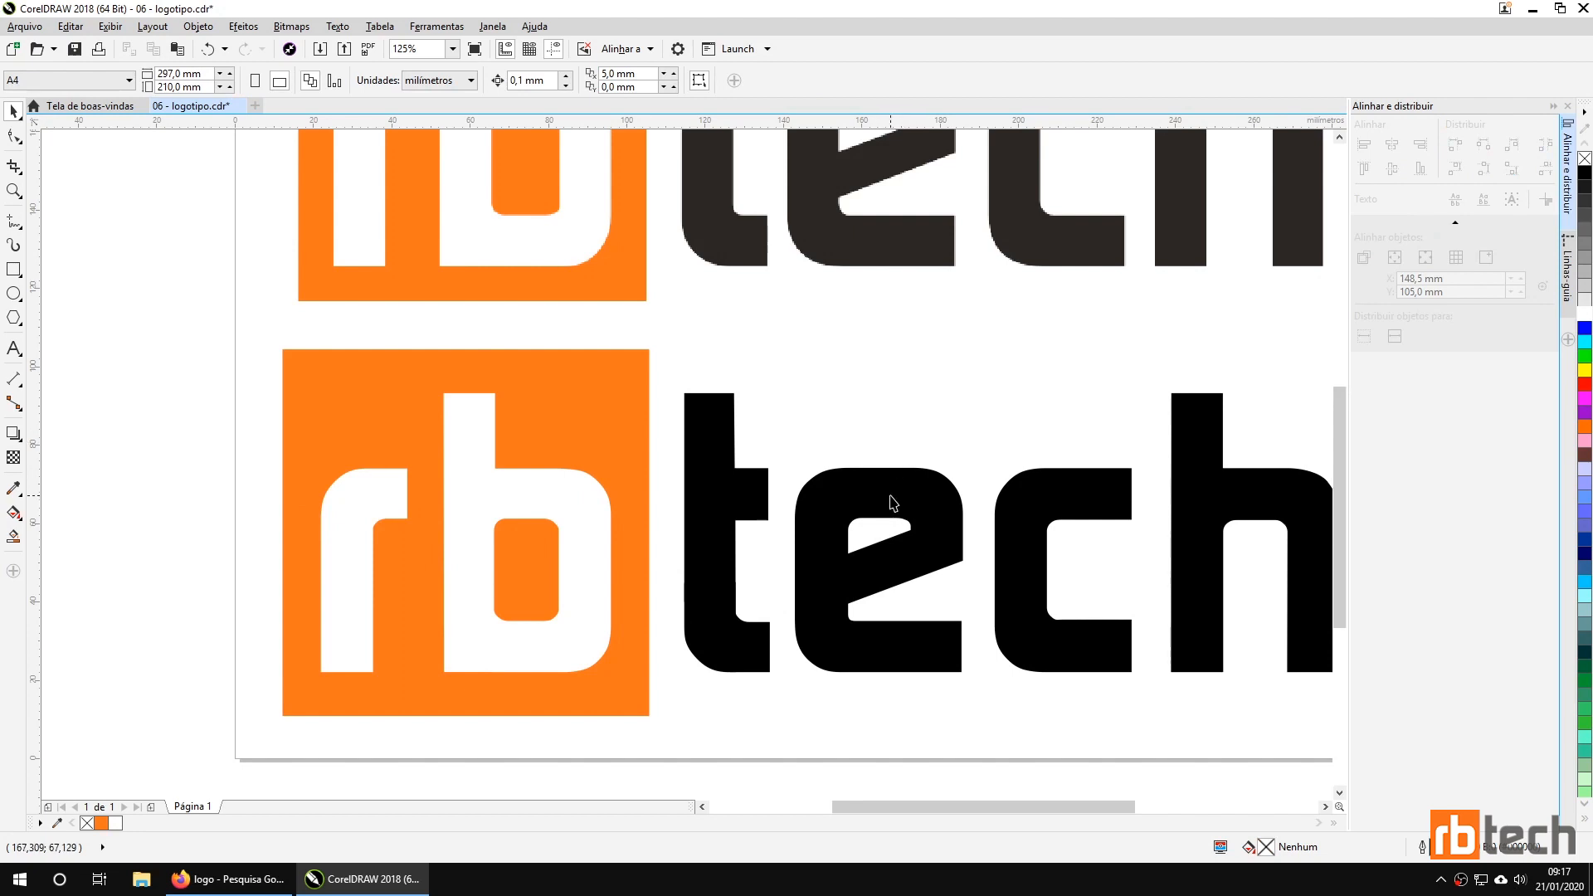
pyautogui.hotkey('ctrl', 'z')
# Try bottom-aligning the rb letters to the tech group by selecting tech last, and undo the alignment.
pyautogui.click(144, 467)
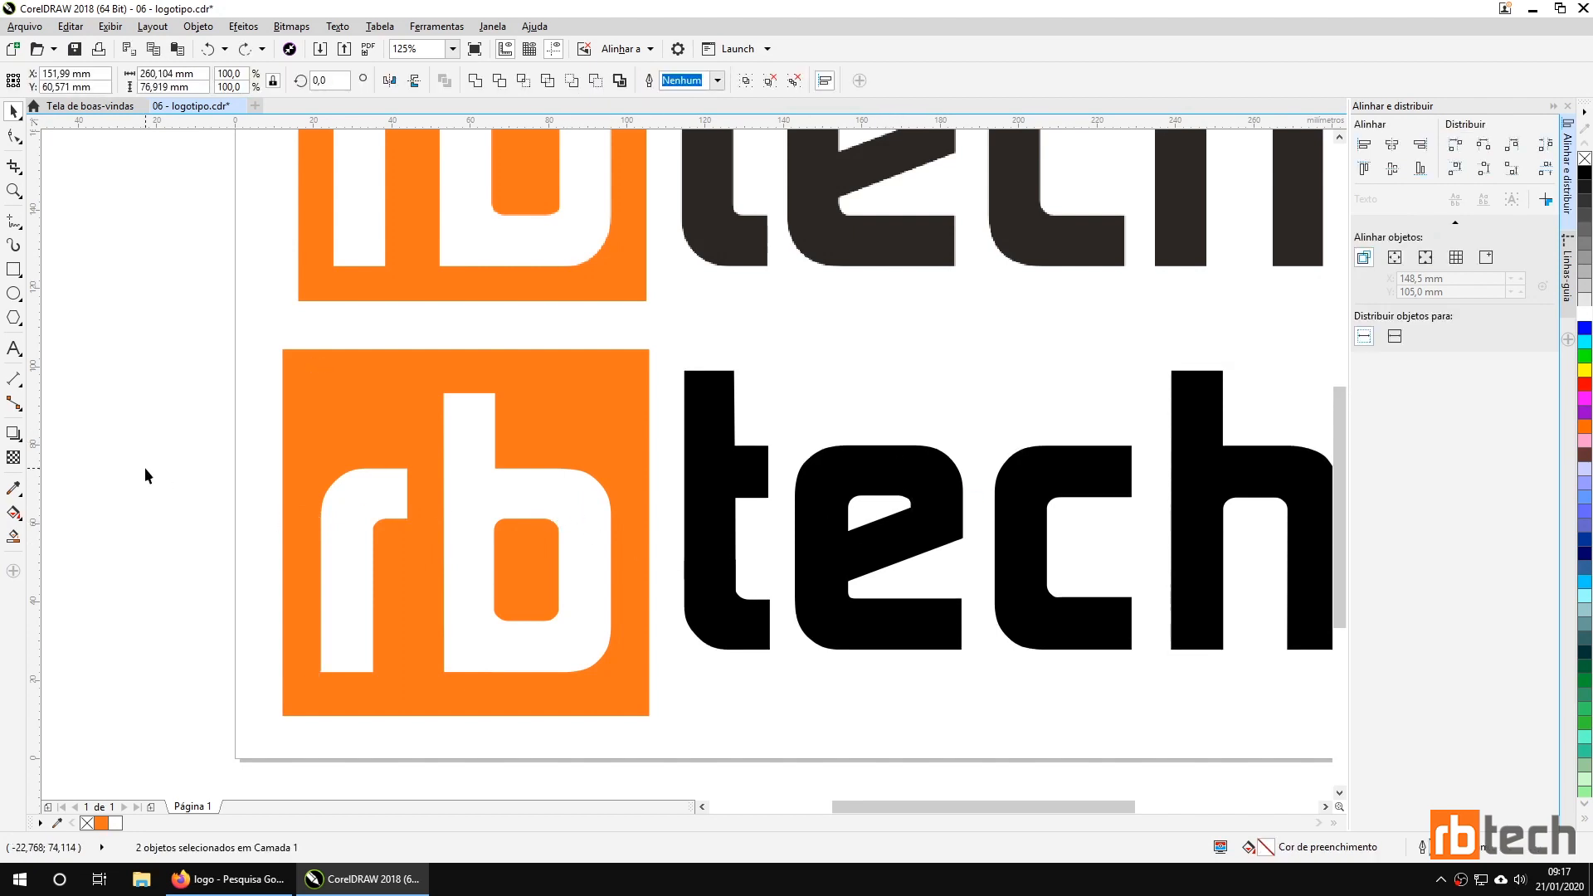
pyautogui.click(468, 480)
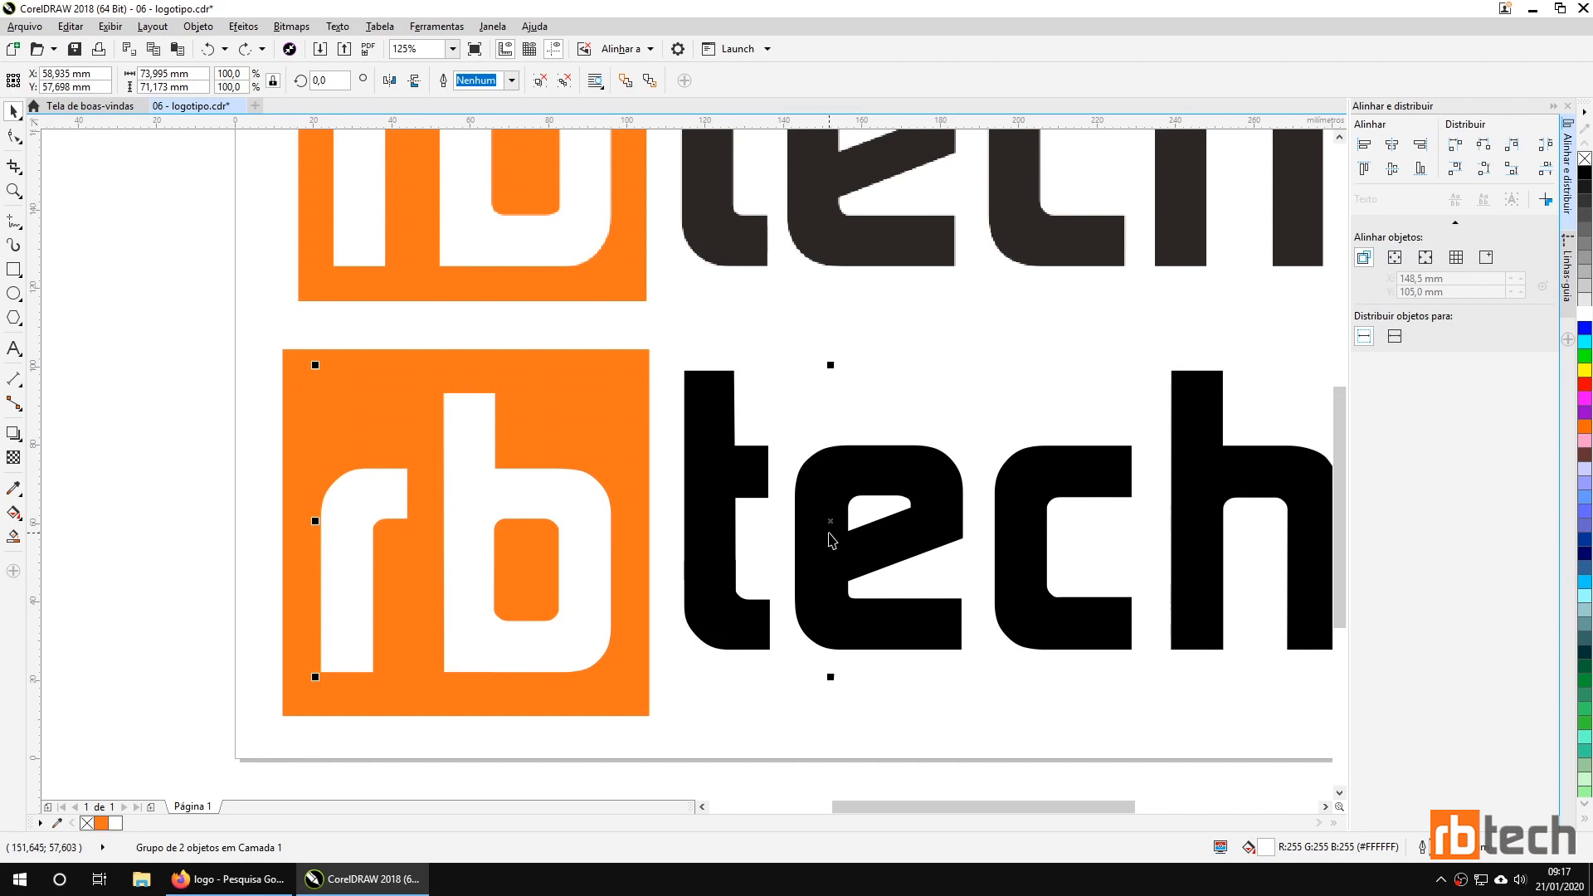
pyautogui.keyDown('shift'); pyautogui.click(829, 539); pyautogui.keyUp('shift')
pyautogui.click(1425, 174)
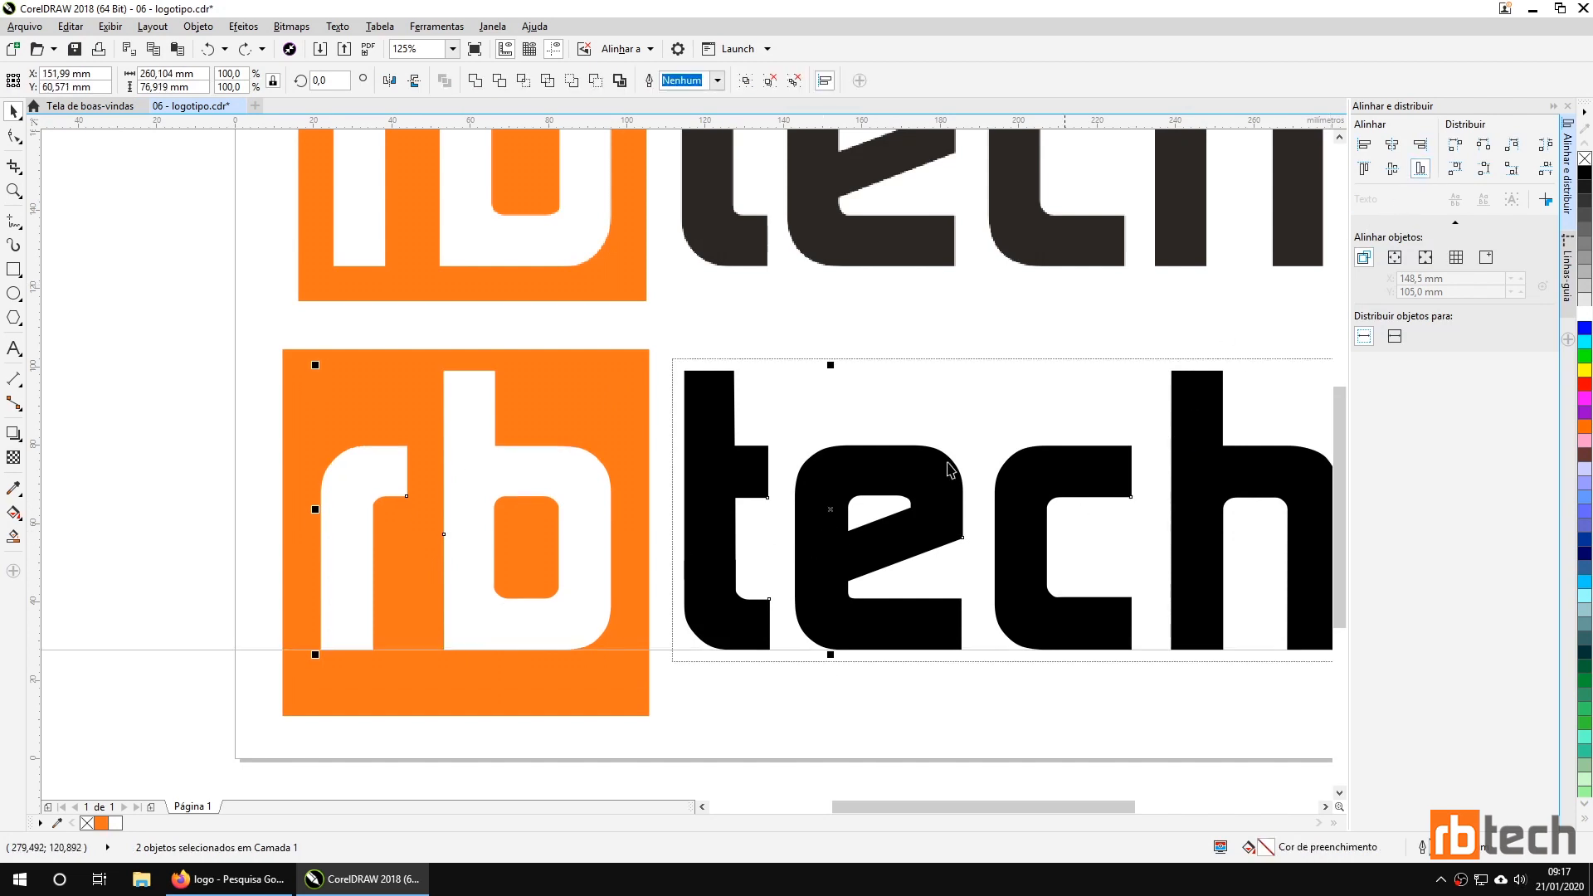
pyautogui.hotkey('ctrl', 'z')
# Align the bottom of the tech group with the bottom of the rb letters, using rb as the reference.
pyautogui.click(849, 538)
pyautogui.keyDown('shift'); pyautogui.click(594, 534); pyautogui.keyUp('shift')
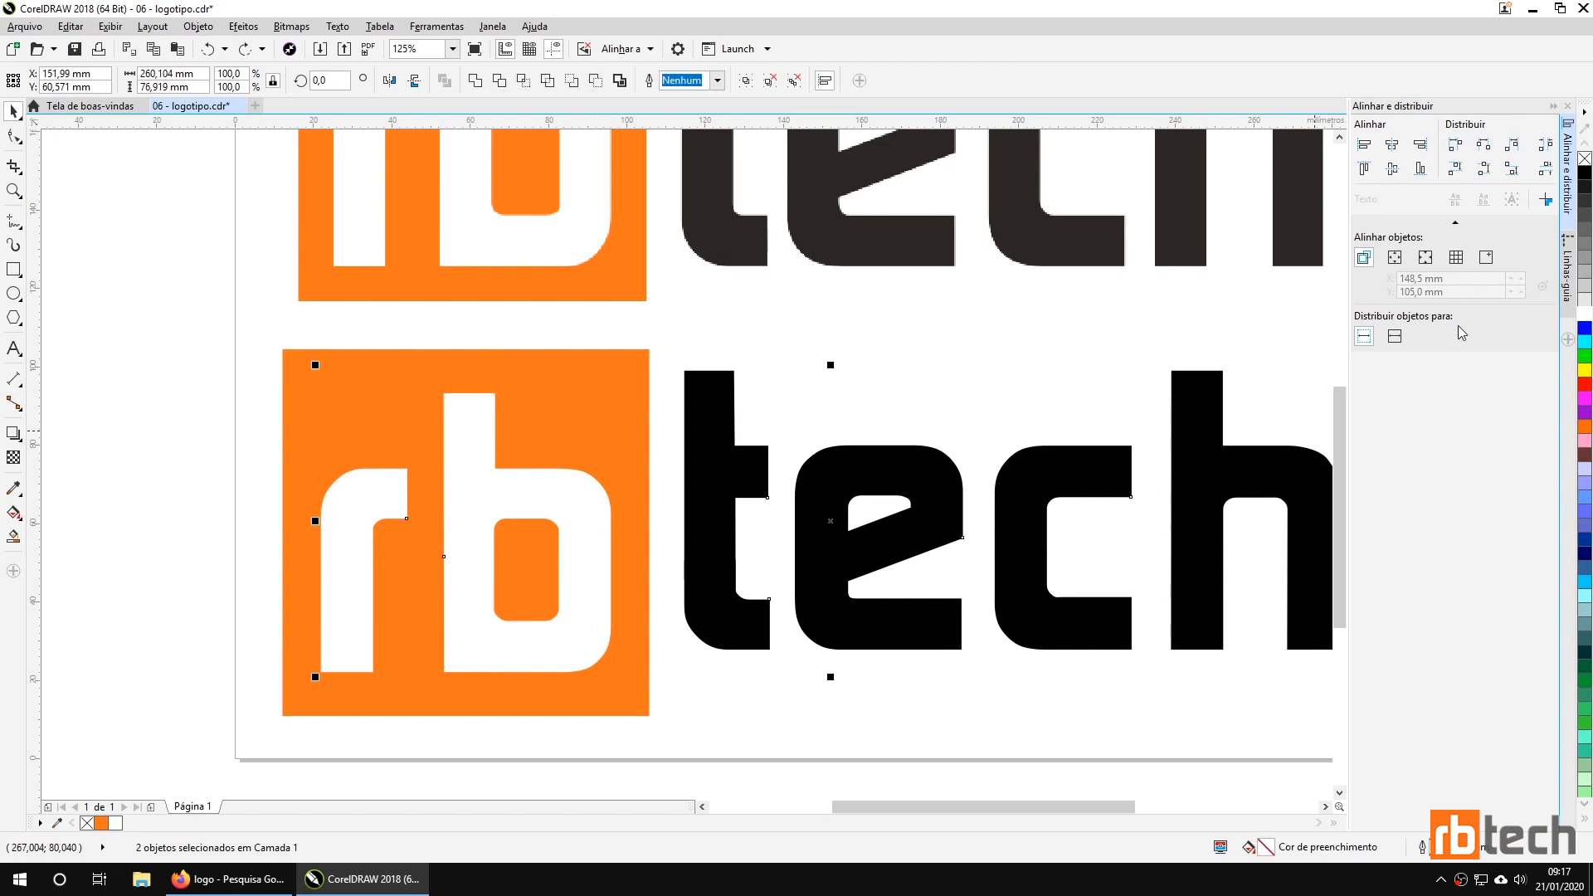
pyautogui.click(1420, 169)
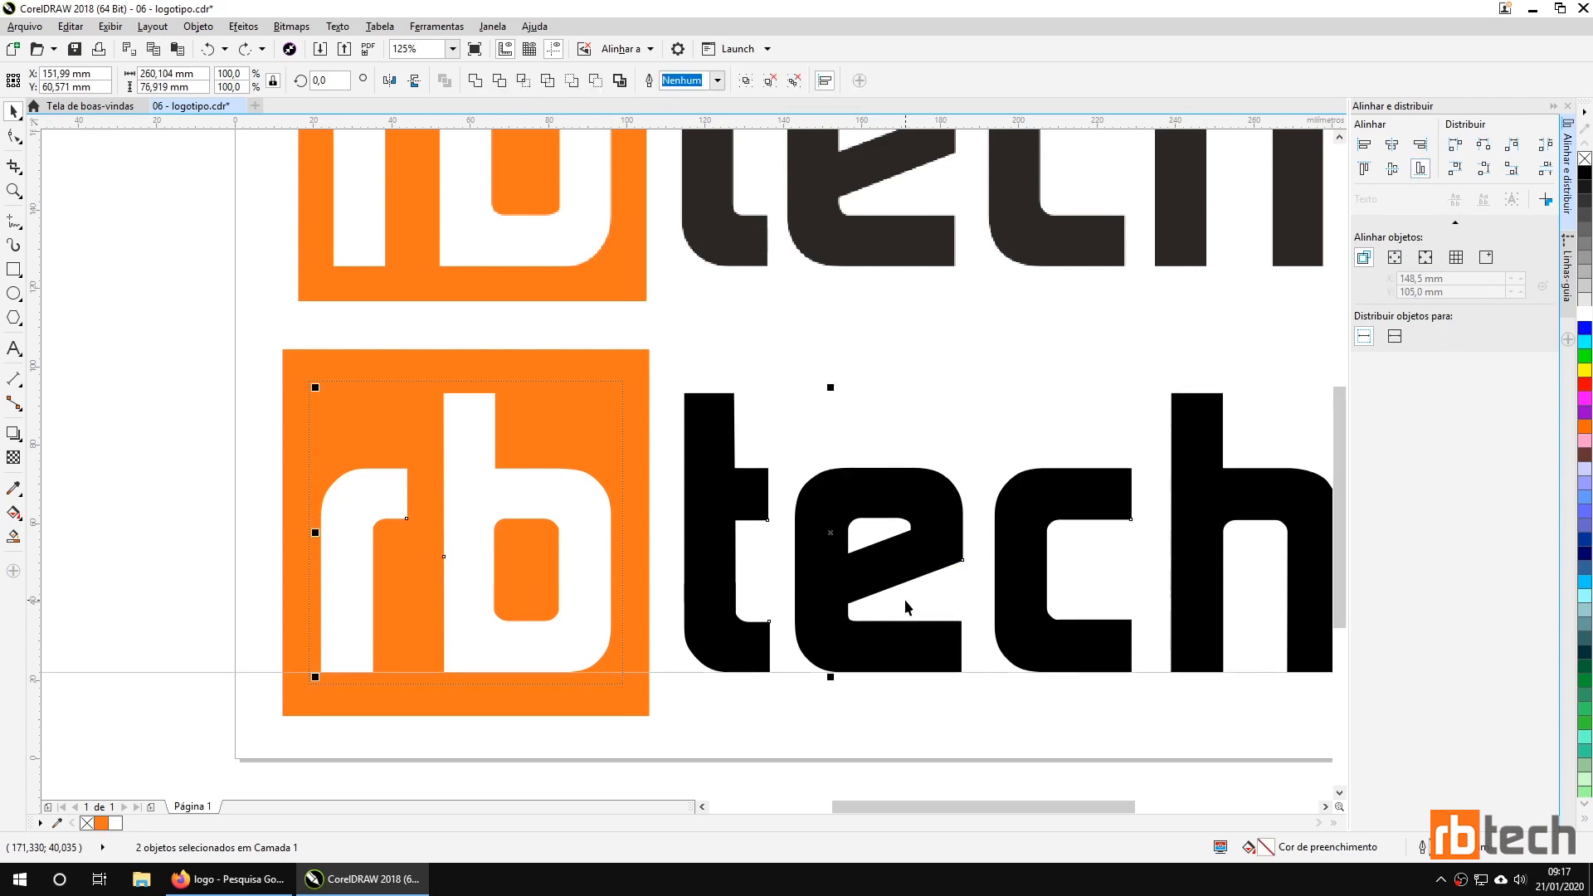
pyautogui.scroll(-2, 869, 589)
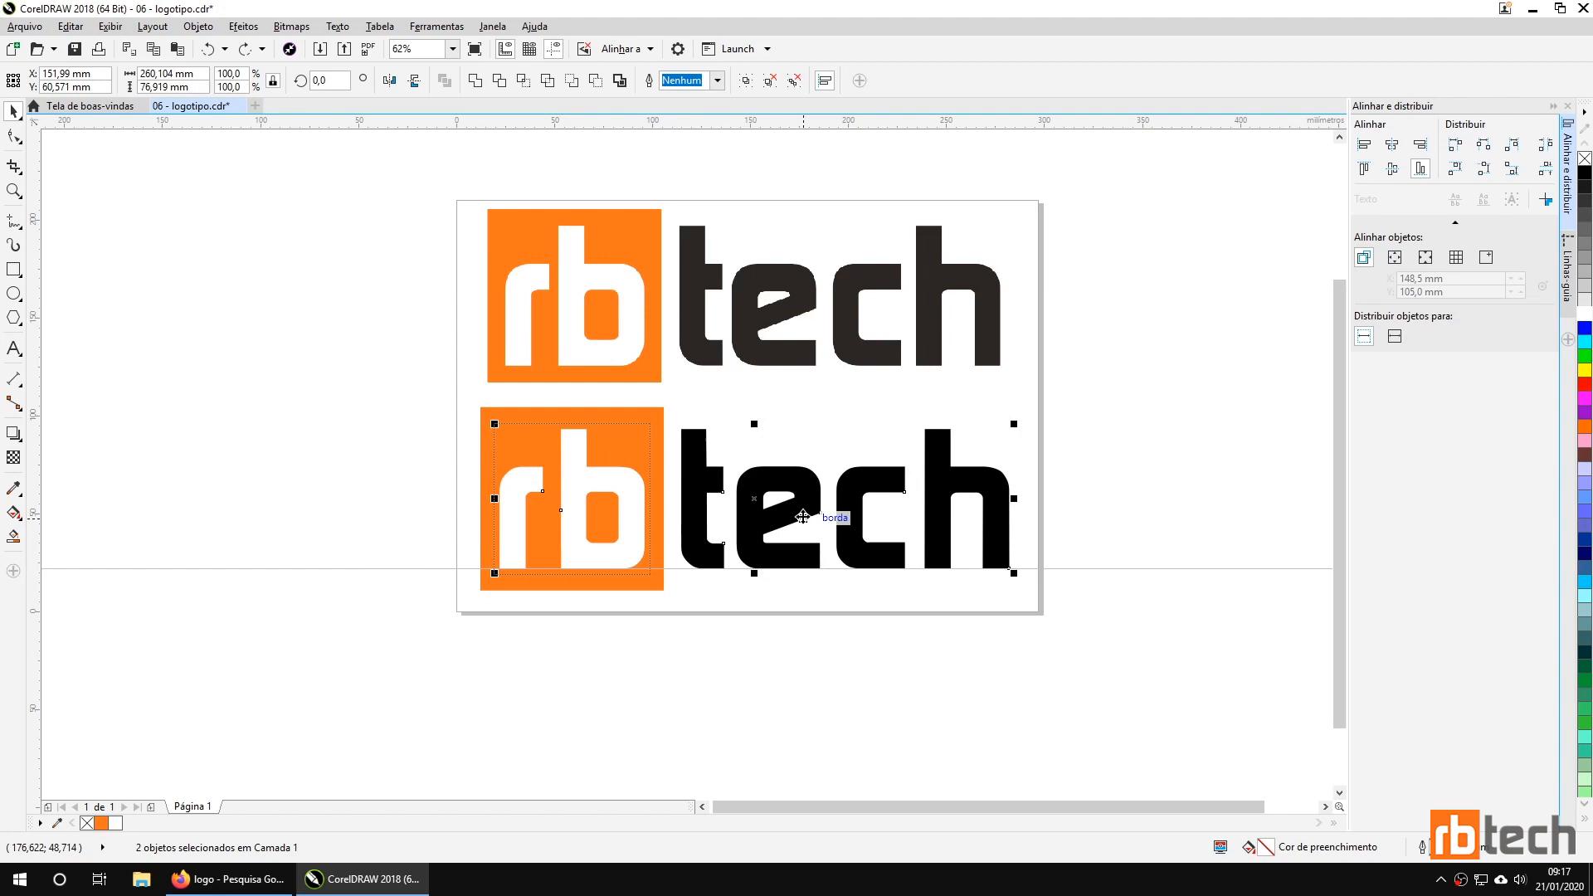
pyautogui.click(828, 640)
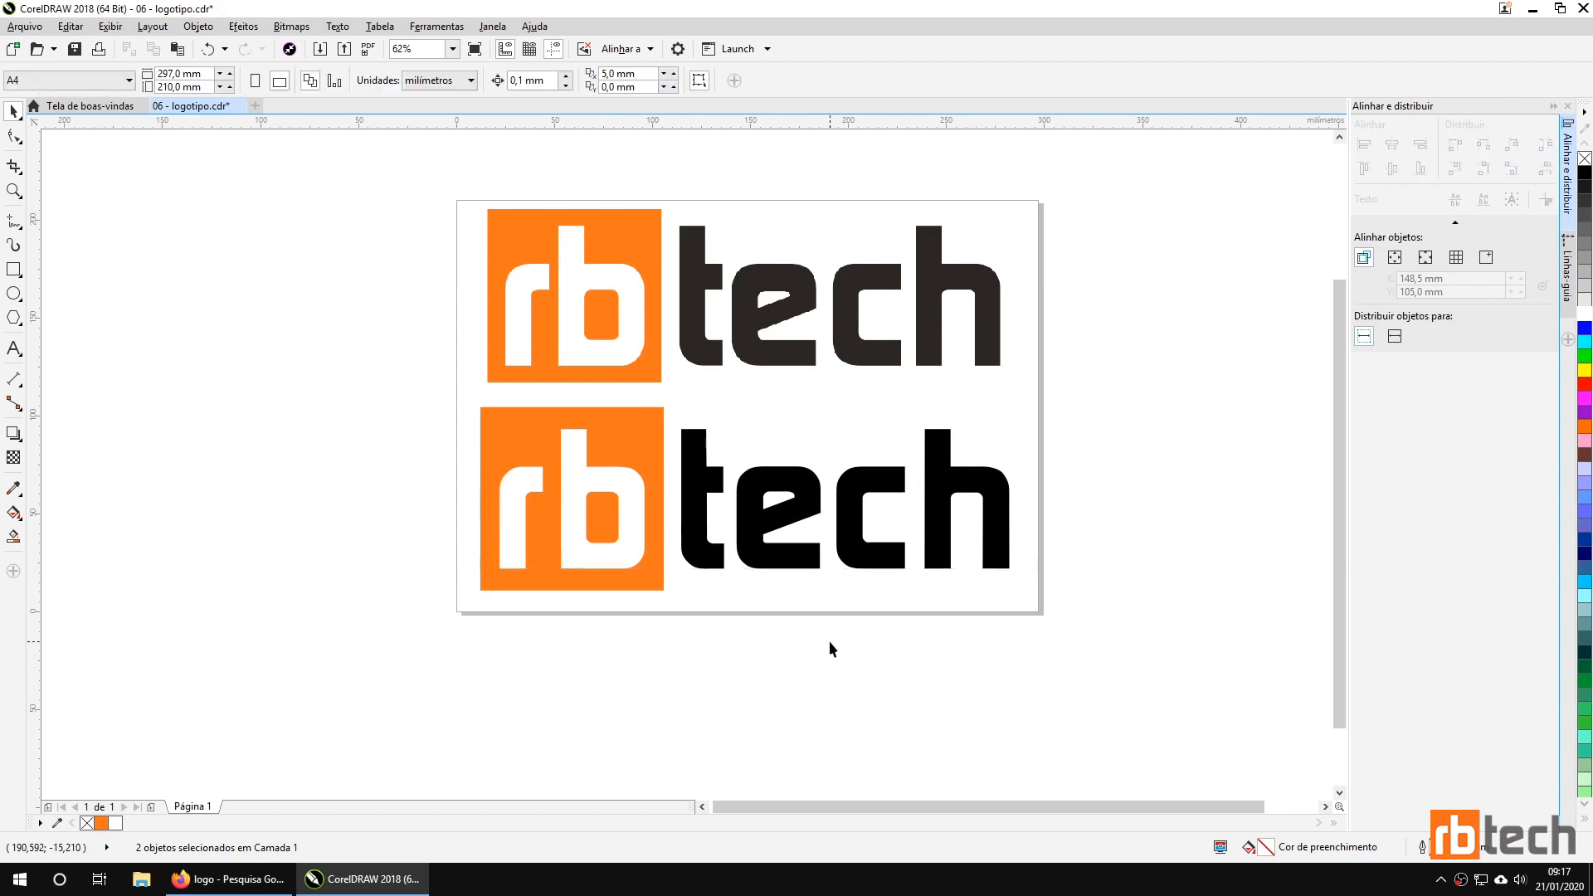
# Fill every tech letter, including the t's foot piece, with the dark colour sampled from the original logo's tech lettering (#2C2825).
pyautogui.click(835, 545)
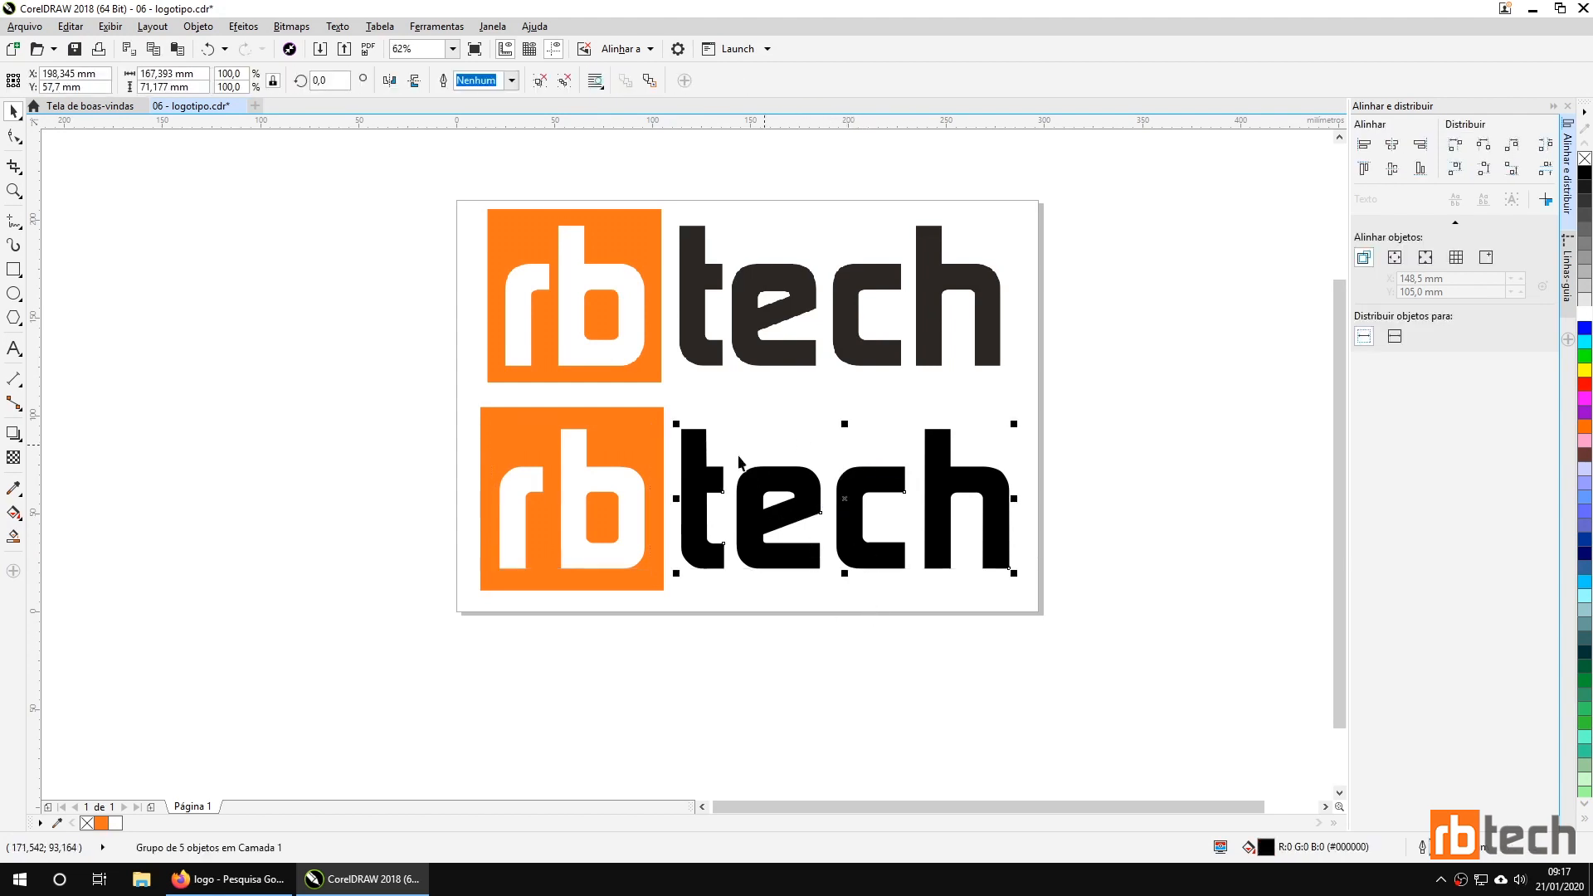
pyautogui.click(21, 488)
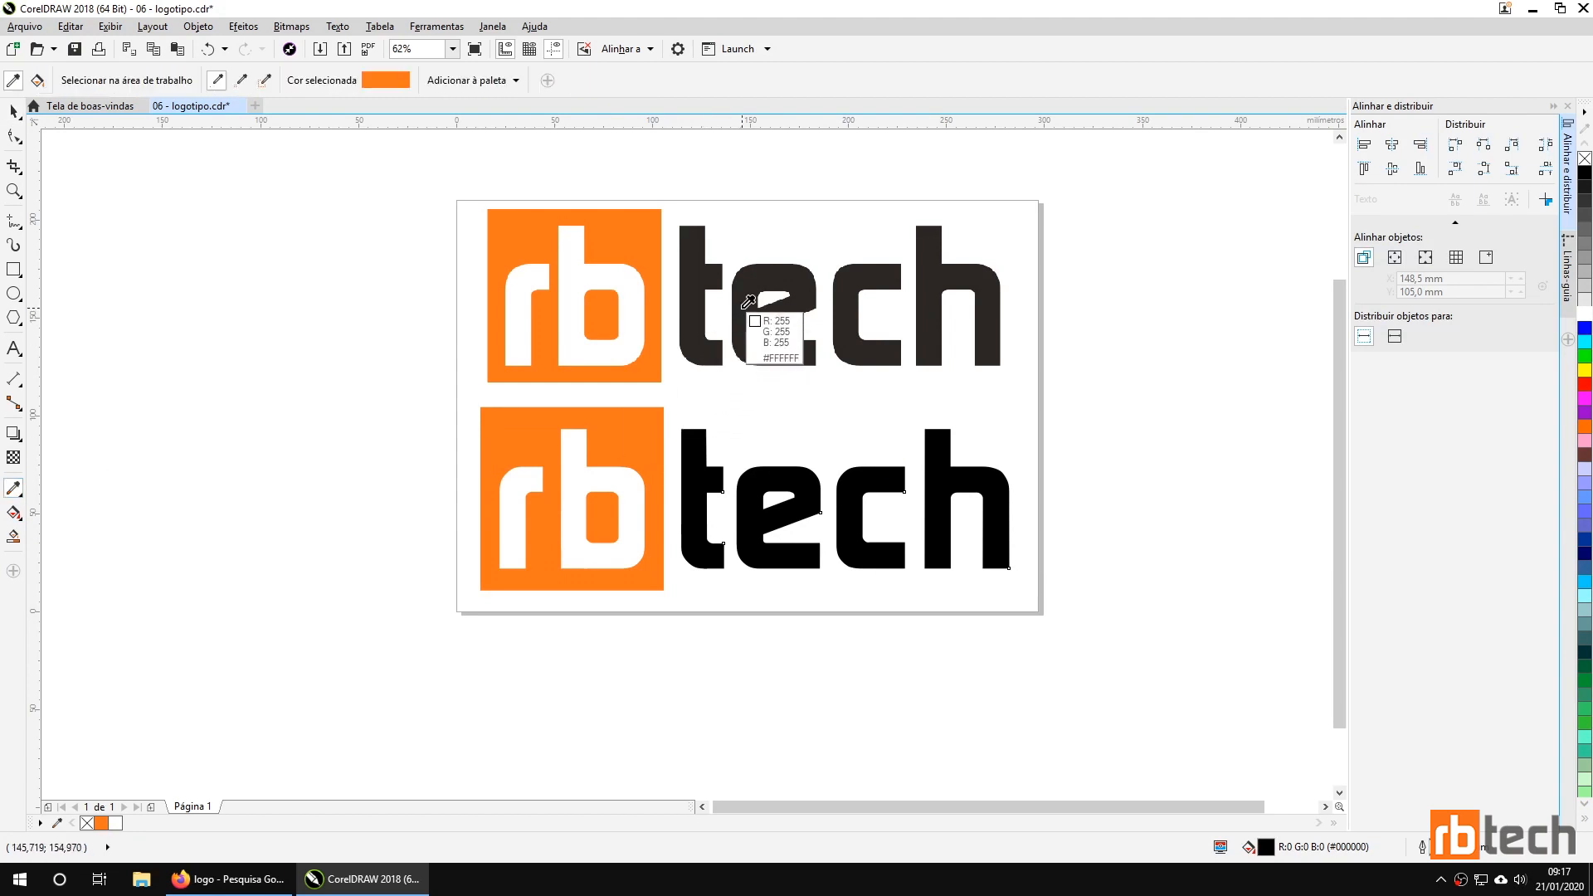
pyautogui.click(743, 305)
pyautogui.click(699, 475)
pyautogui.click(773, 479)
pyautogui.click(861, 479)
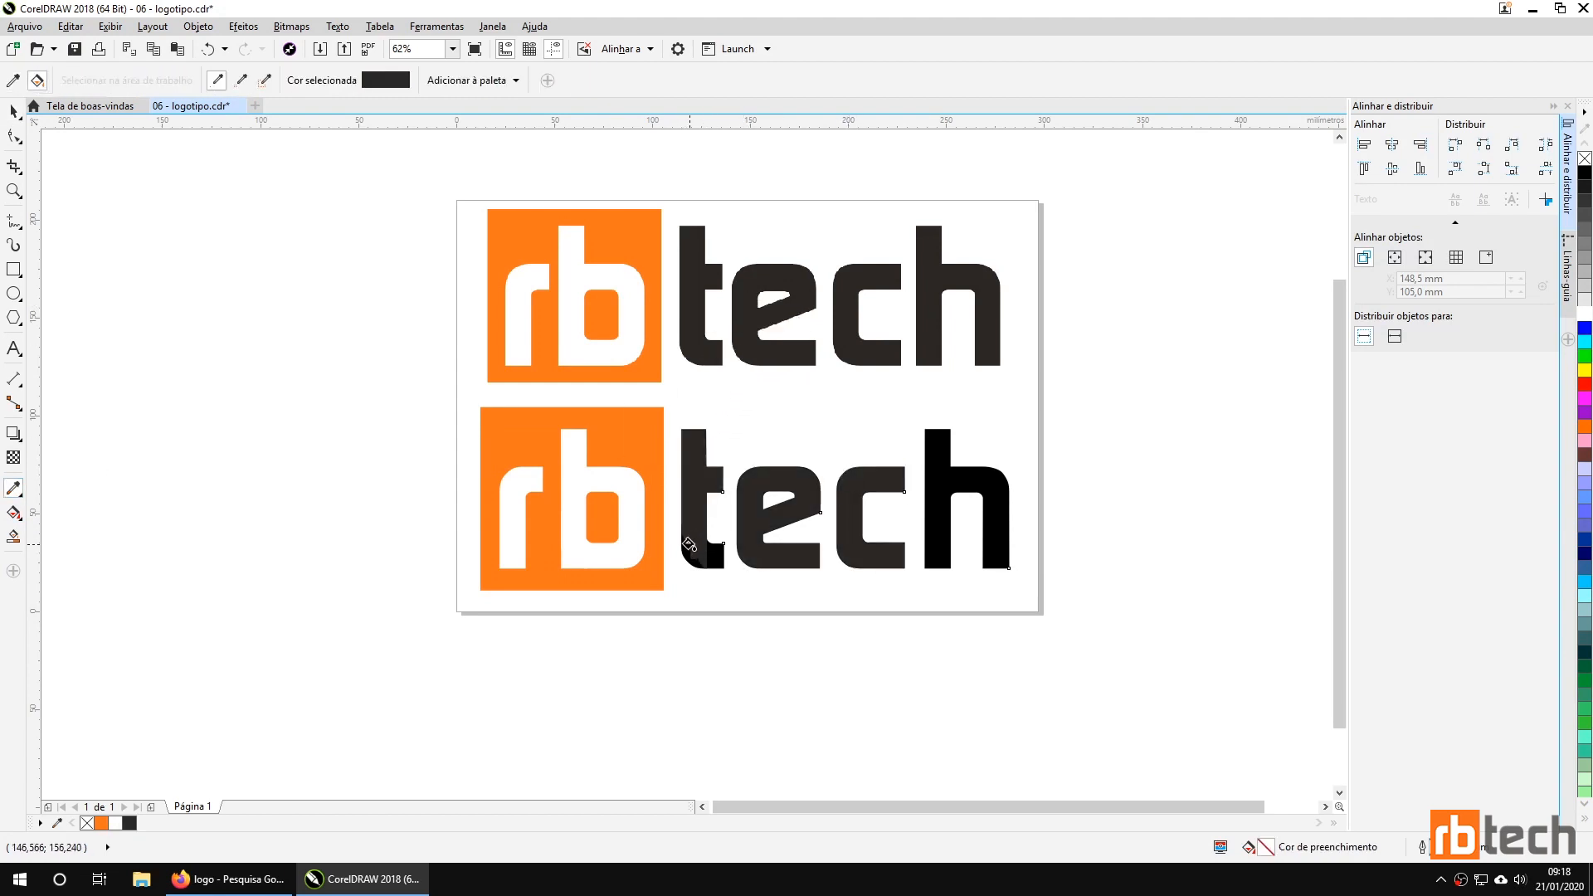
pyautogui.click(691, 551)
pyautogui.click(929, 509)
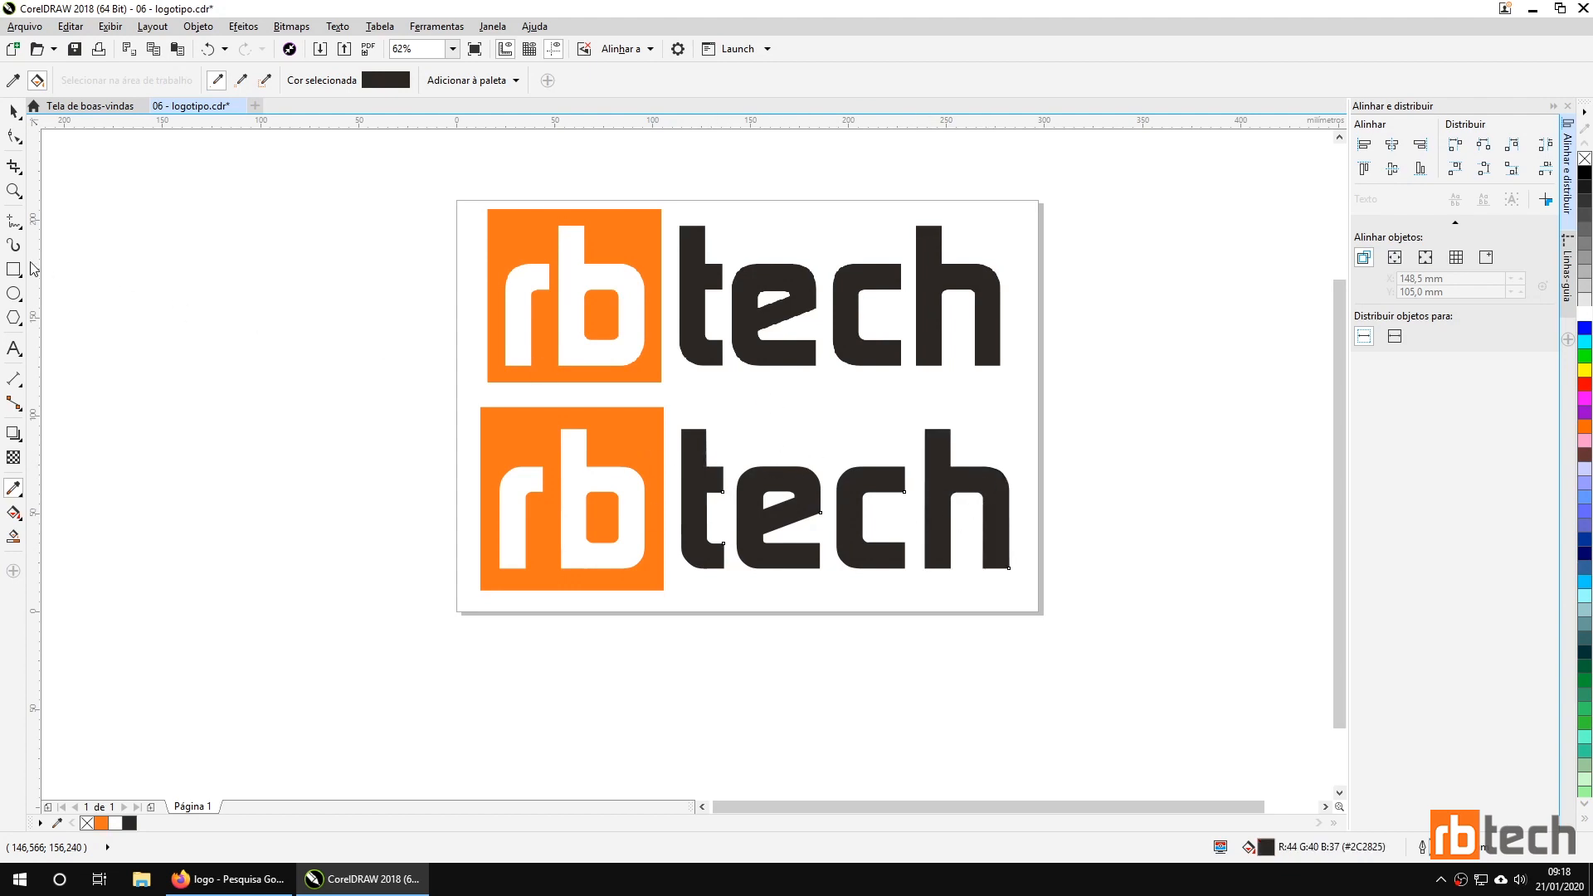
pyautogui.click(14, 111)
pyautogui.click(323, 369)
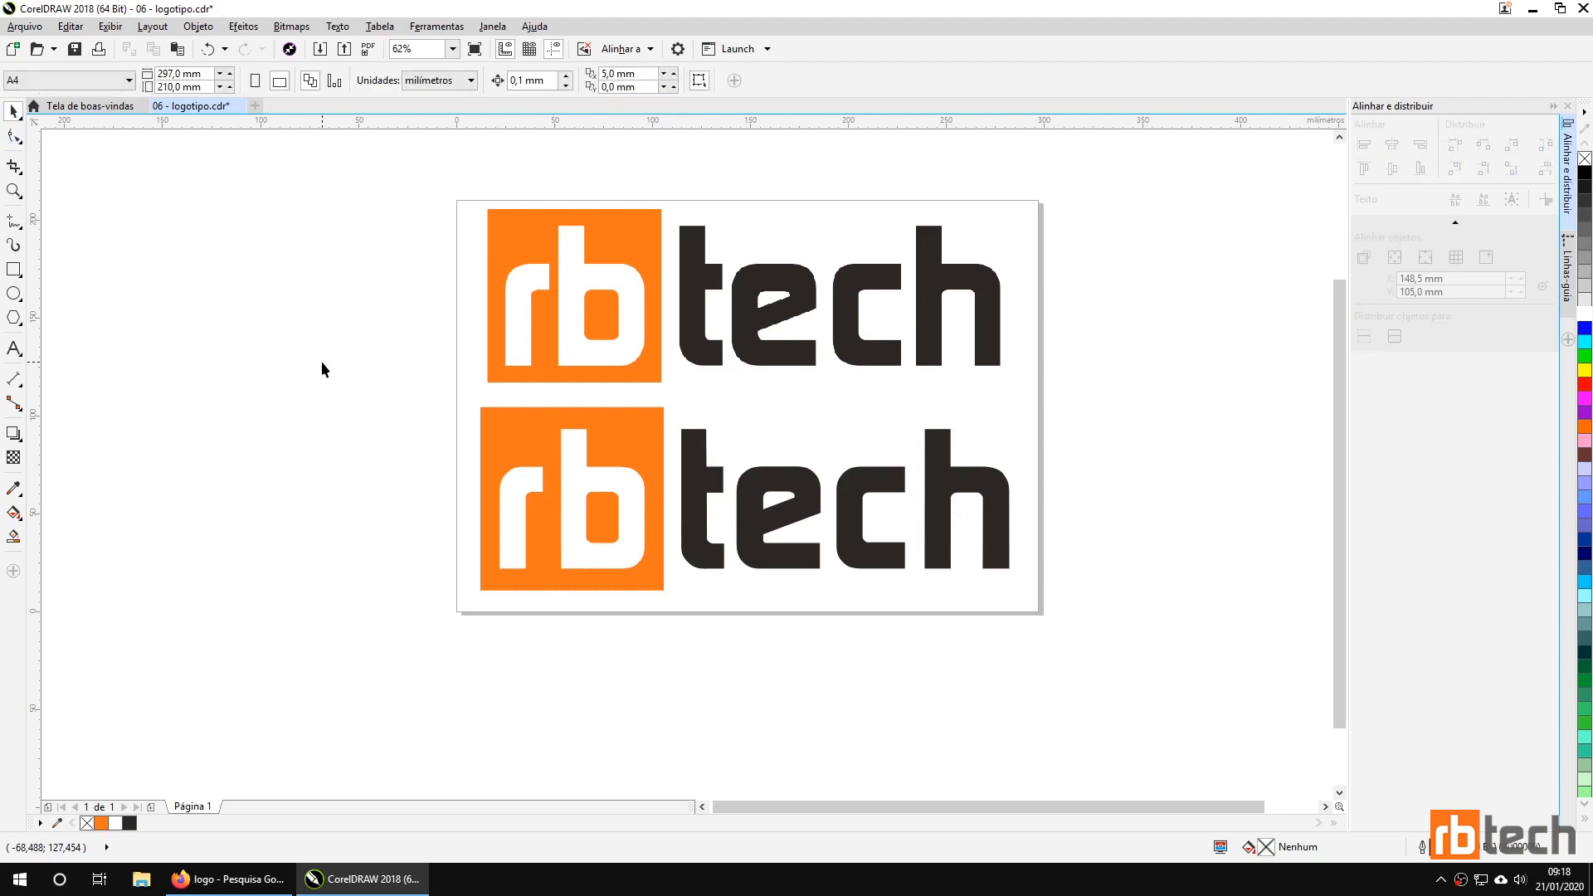
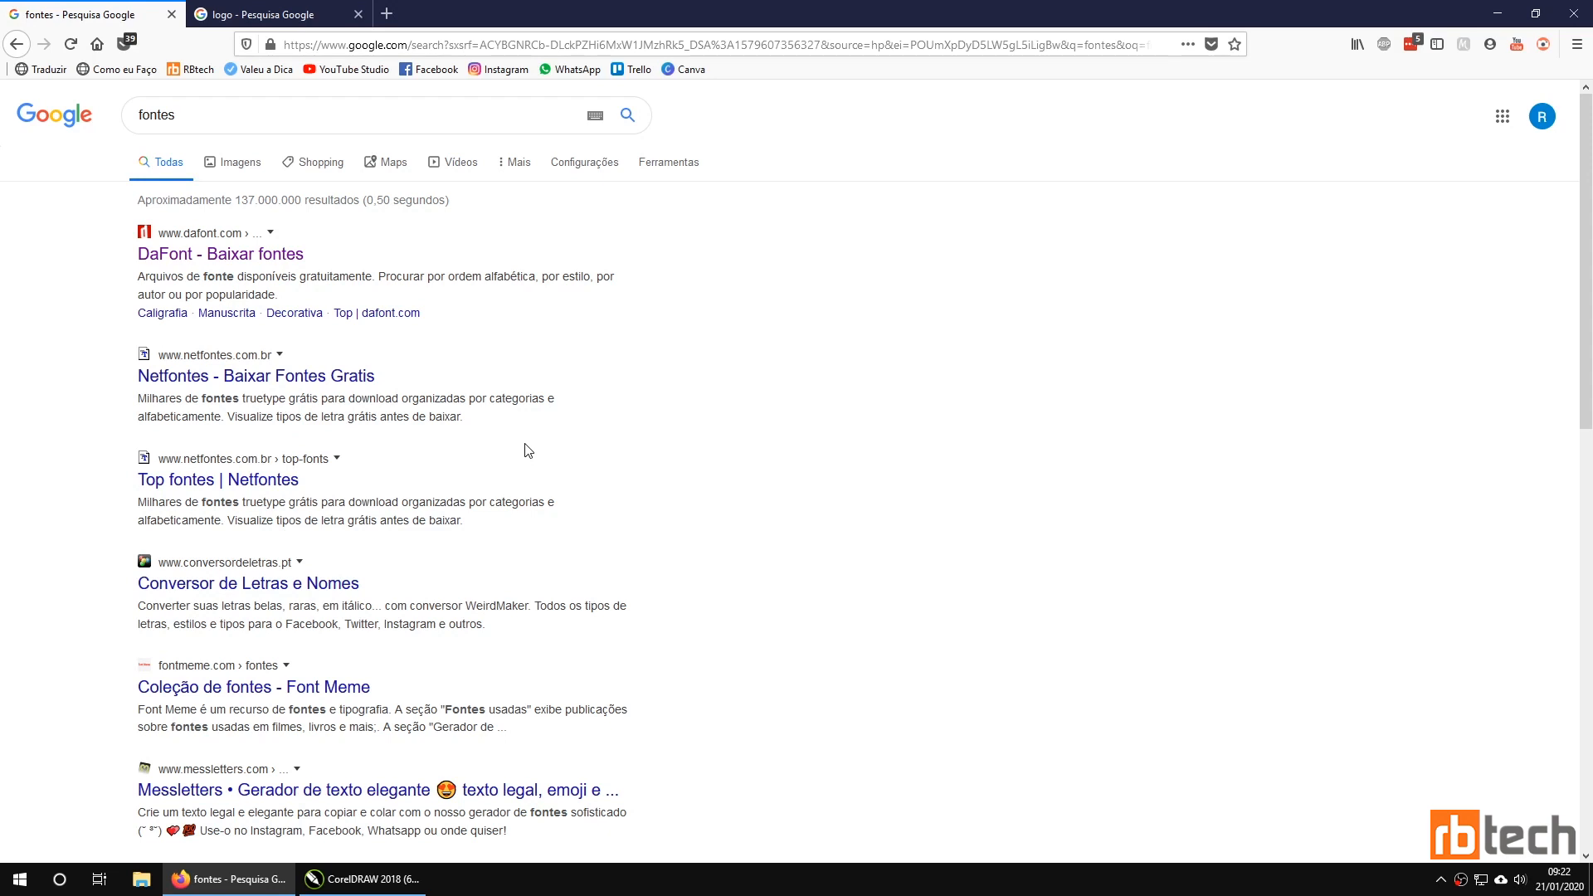
# Open the DaFont site from the Google results for fontes and search its fonts for "sol".
pyautogui.click(277, 259)
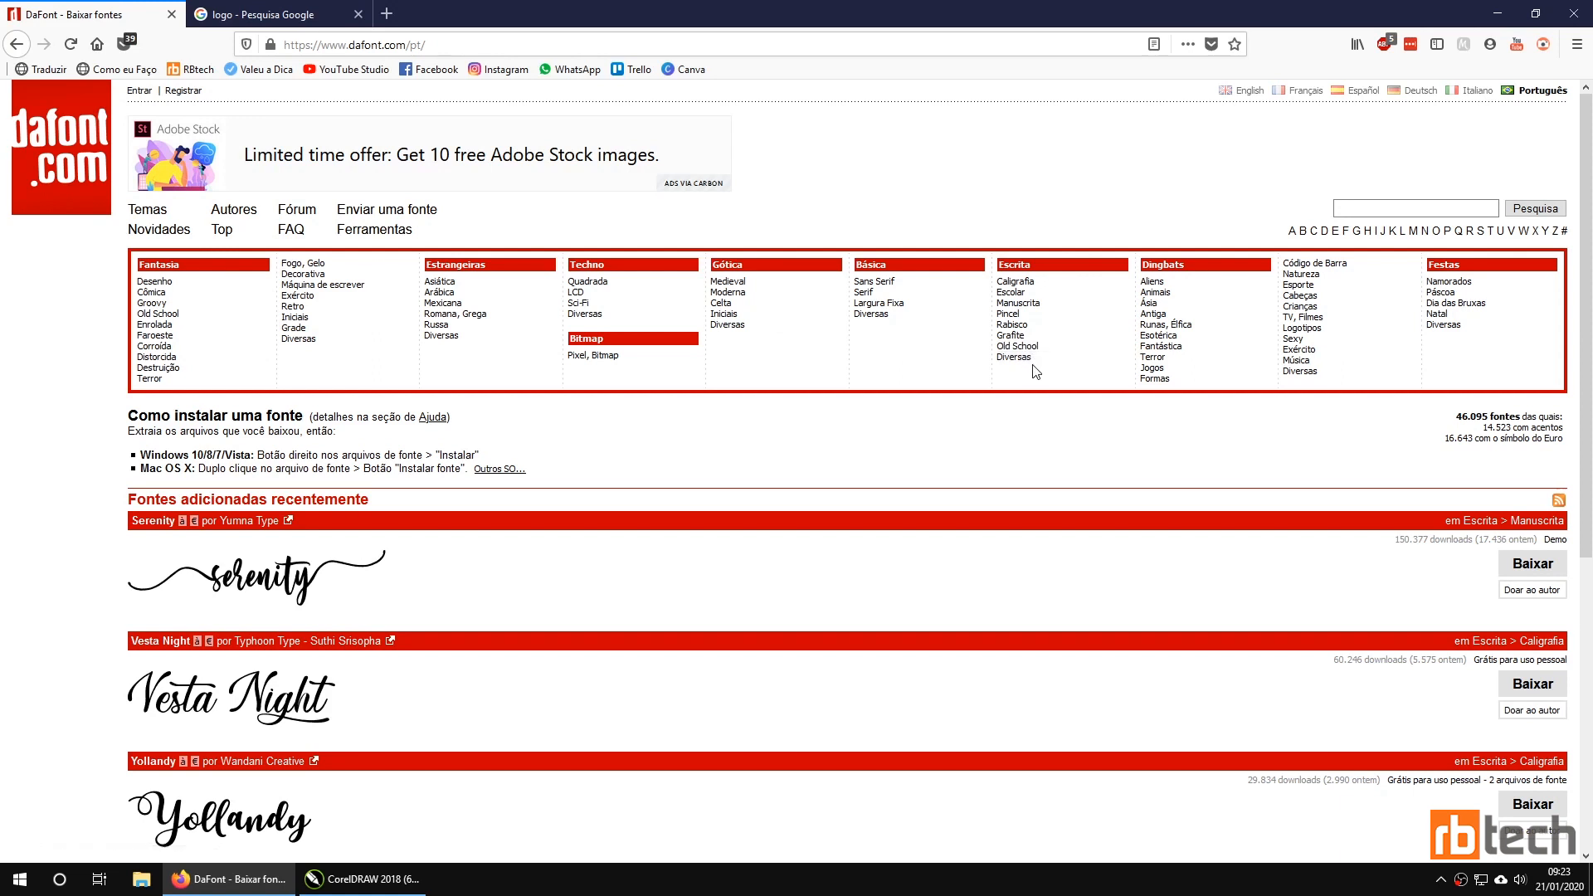
pyautogui.click(1386, 208)
pyautogui.write('sol')
pyautogui.press('Return')
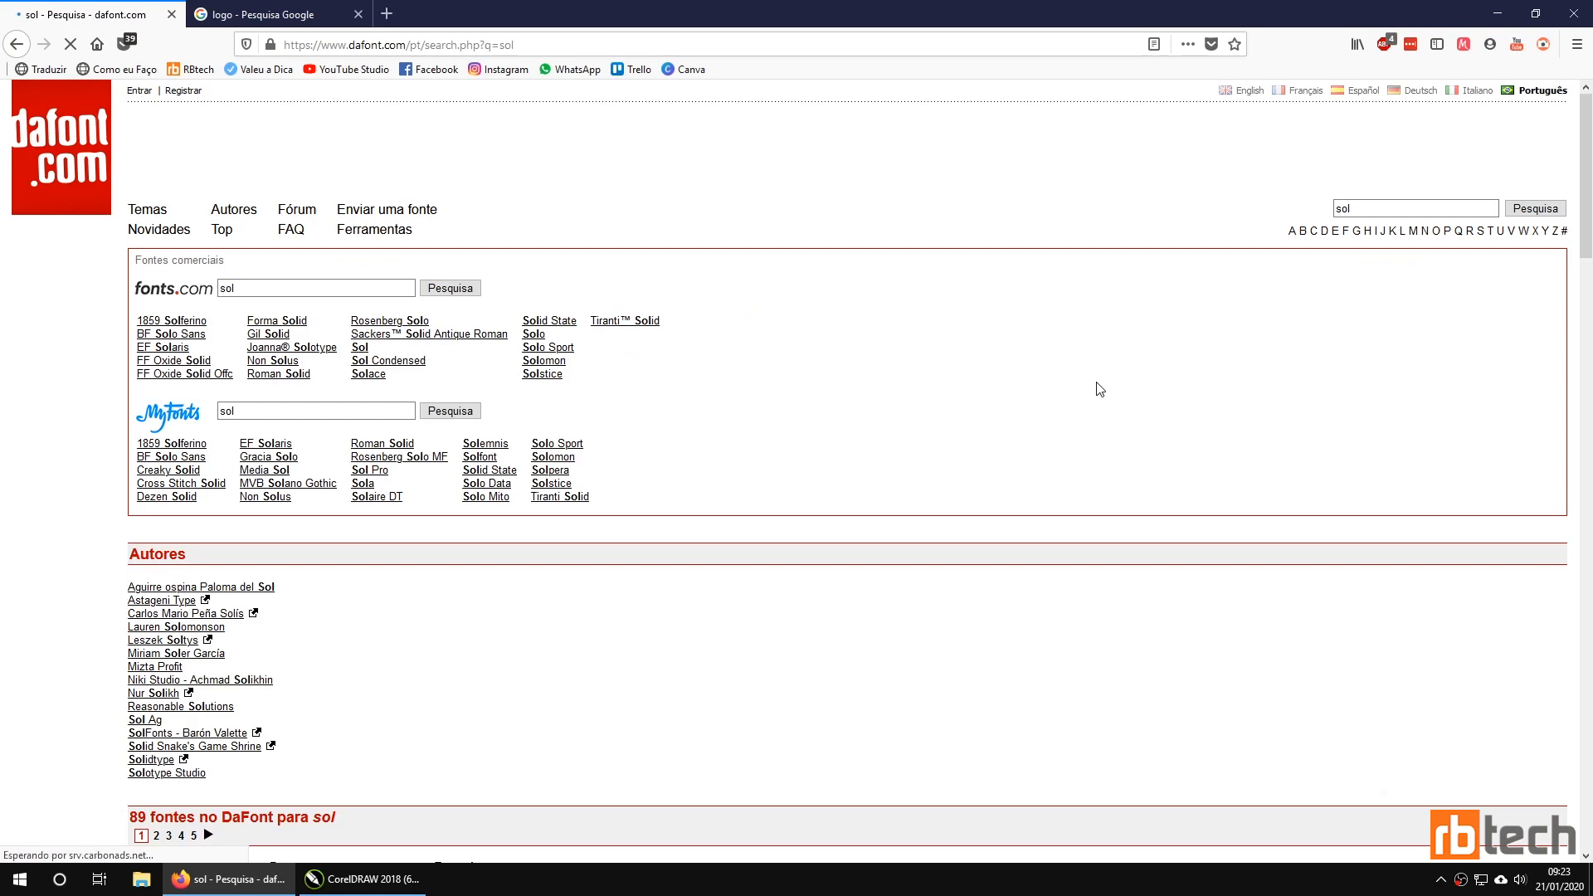
# Look through the font results for "sol", briefly opening the Solo font page and returning to the list.
pyautogui.scroll(-4, 857, 409)
pyautogui.scroll(-4, 861, 415)
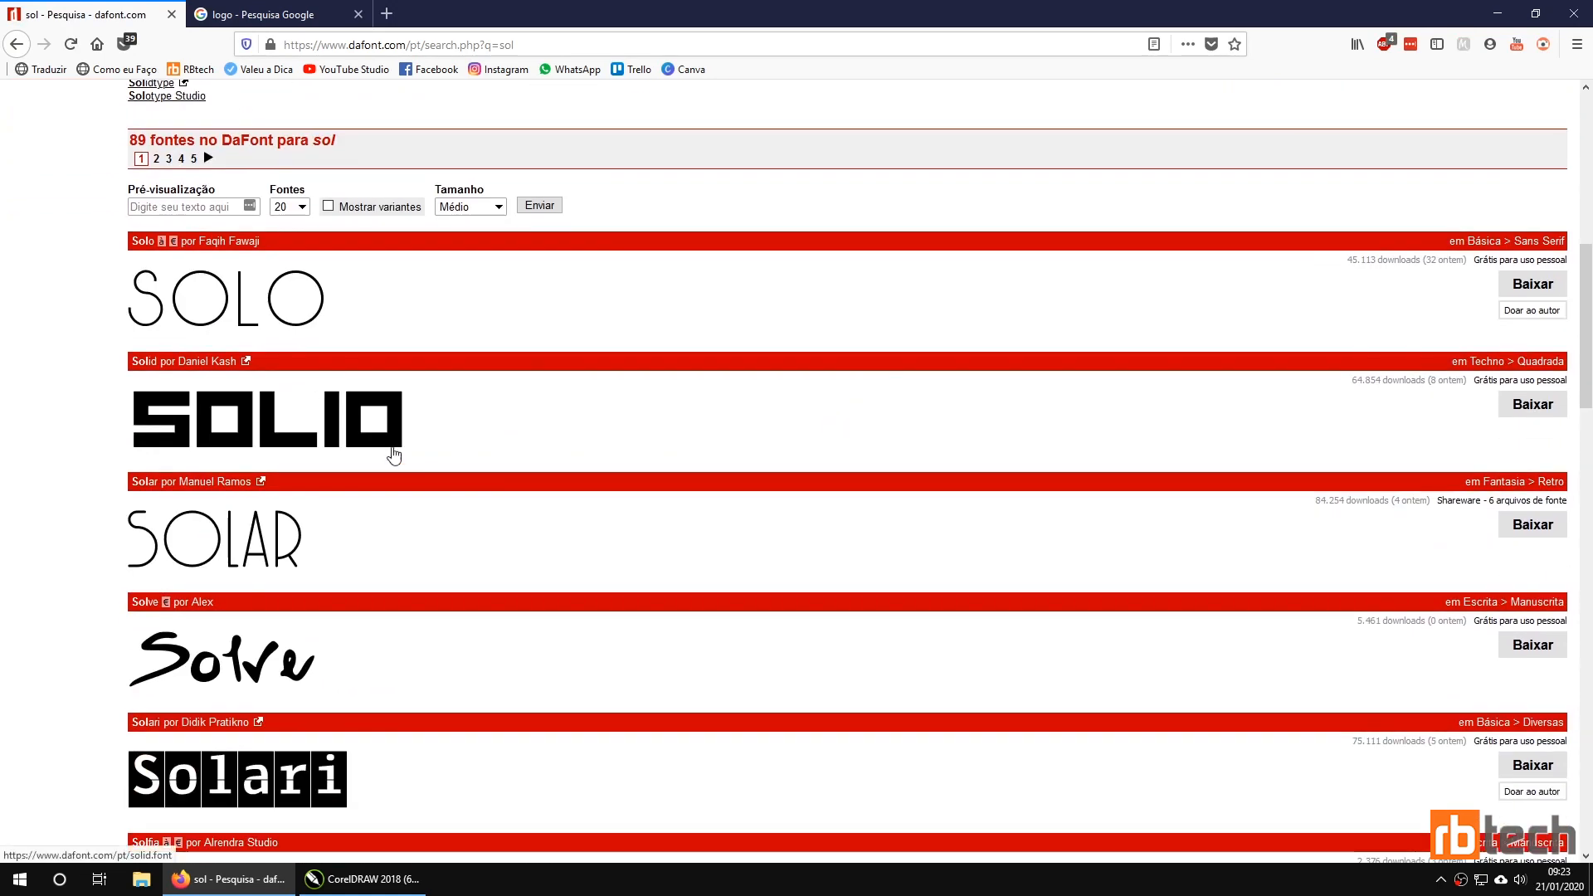
pyautogui.scroll(-9, 317, 416)
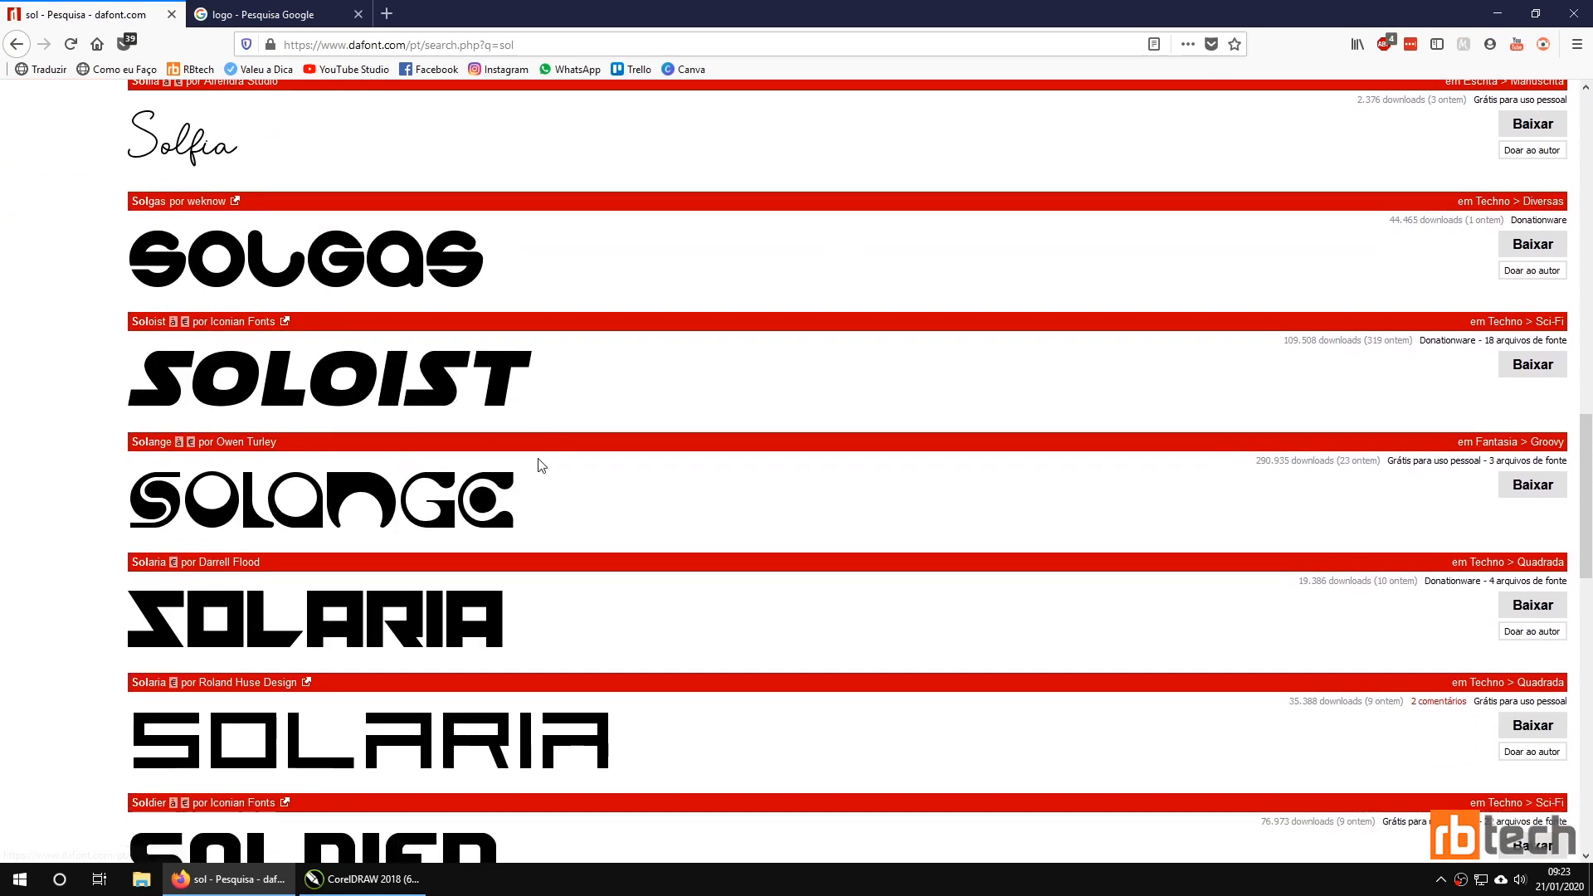
pyautogui.scroll(-4, 541, 465)
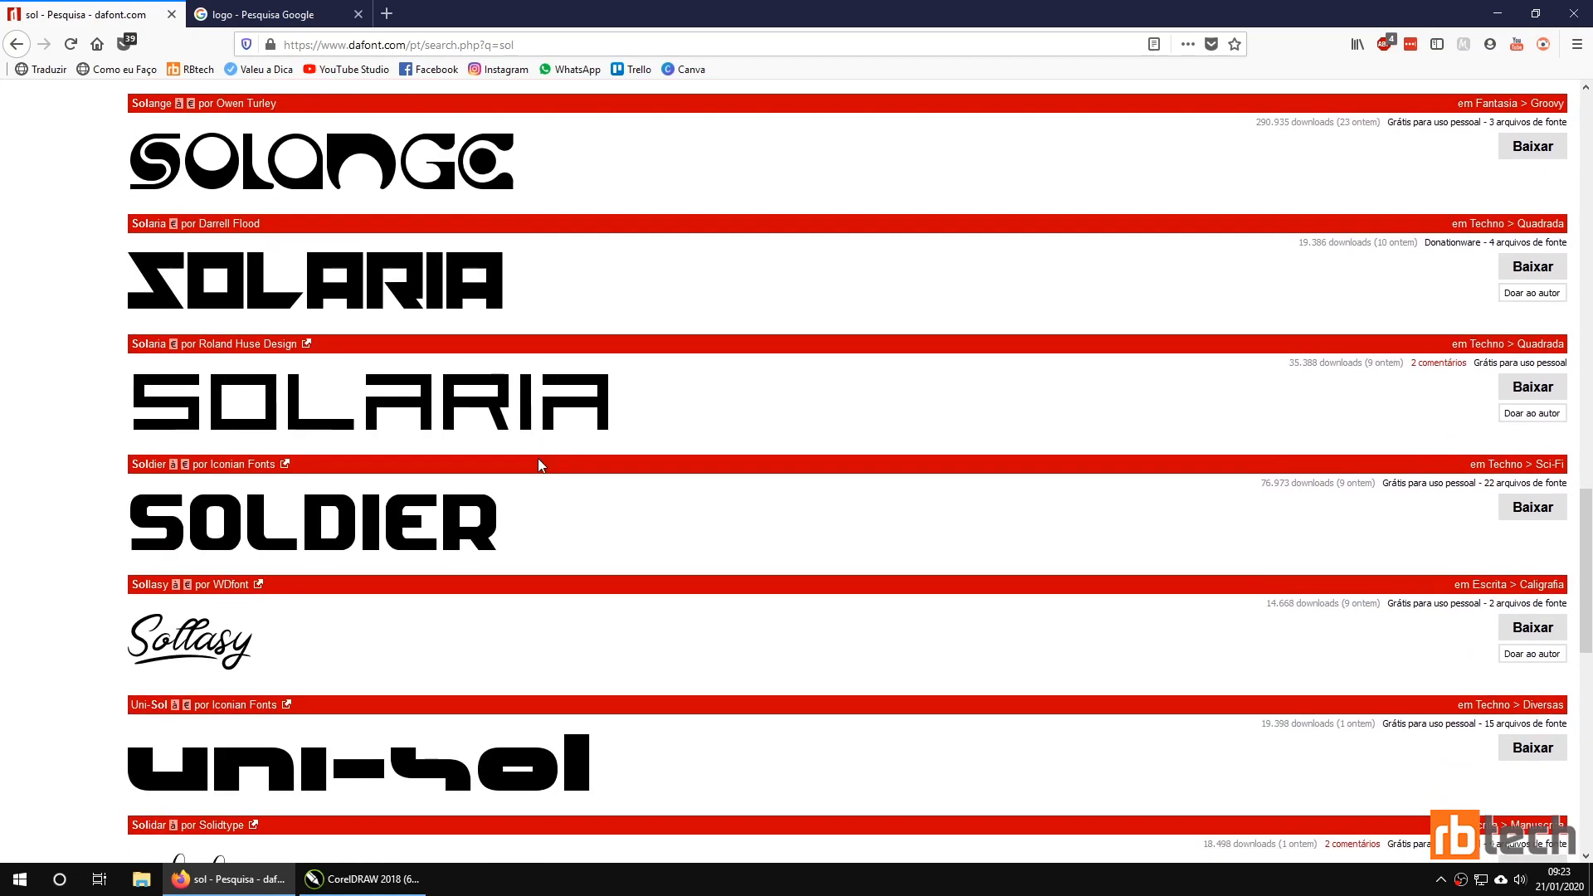
pyautogui.scroll(19, 649, 525)
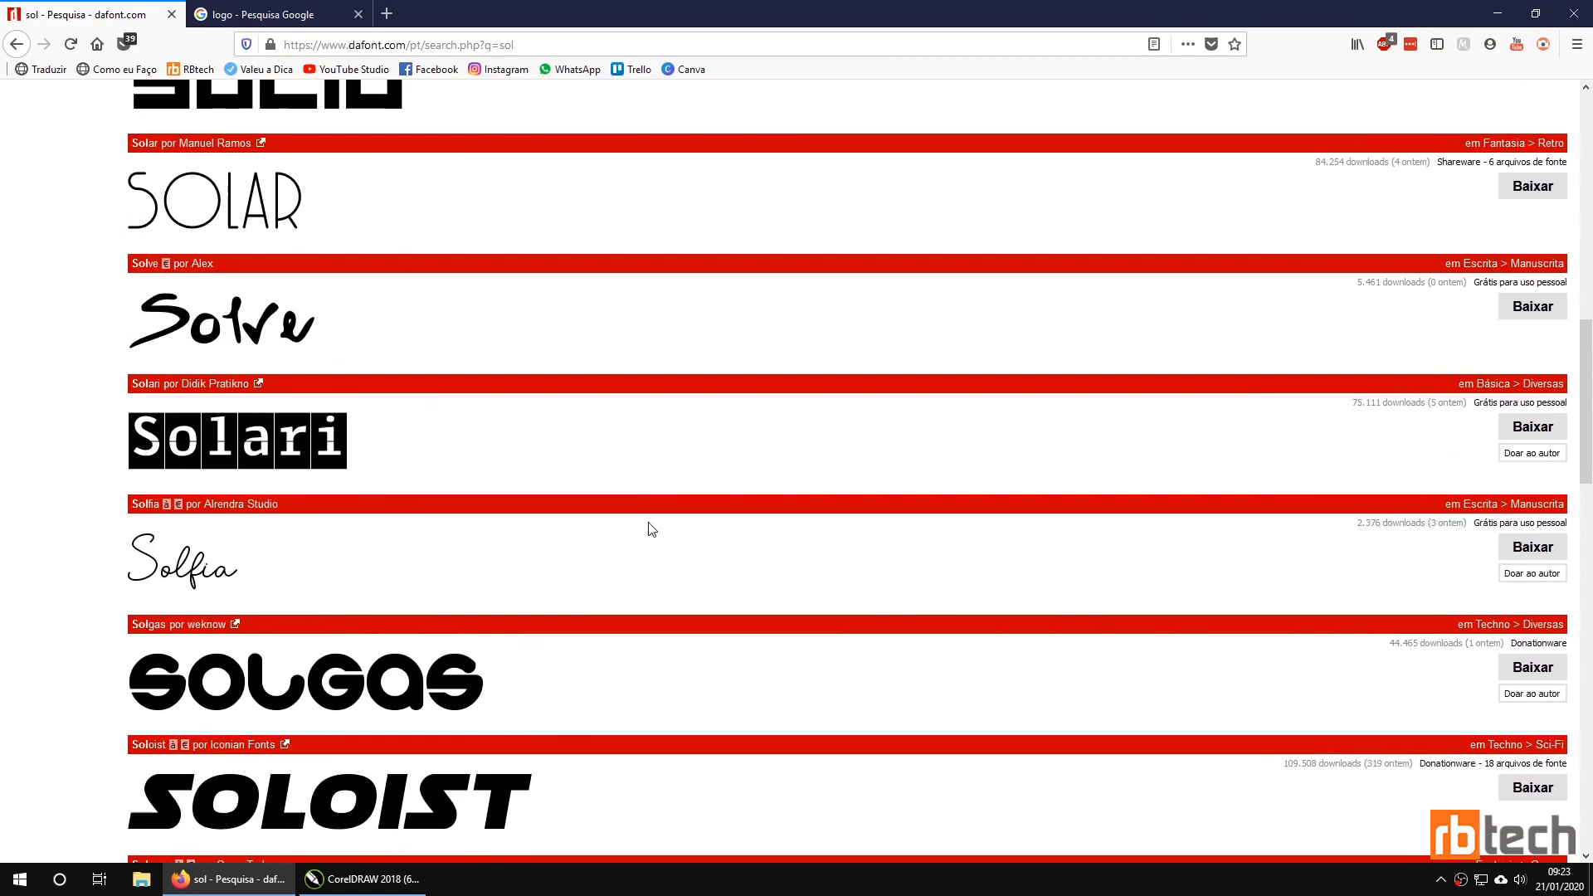
pyautogui.scroll(1, 652, 530)
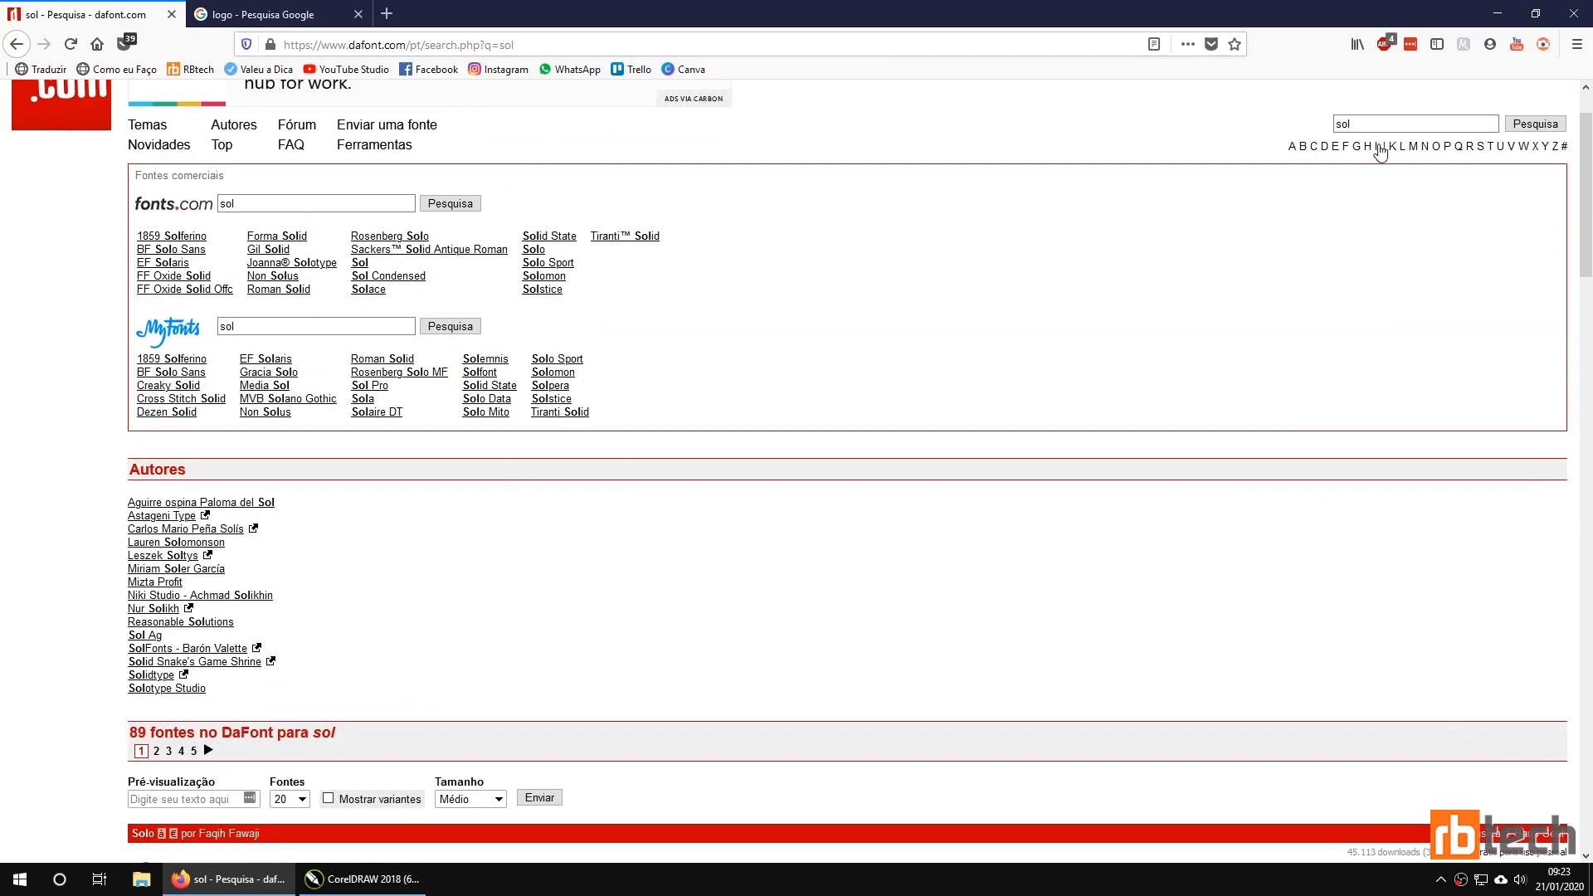
pyautogui.scroll(-5, 809, 535)
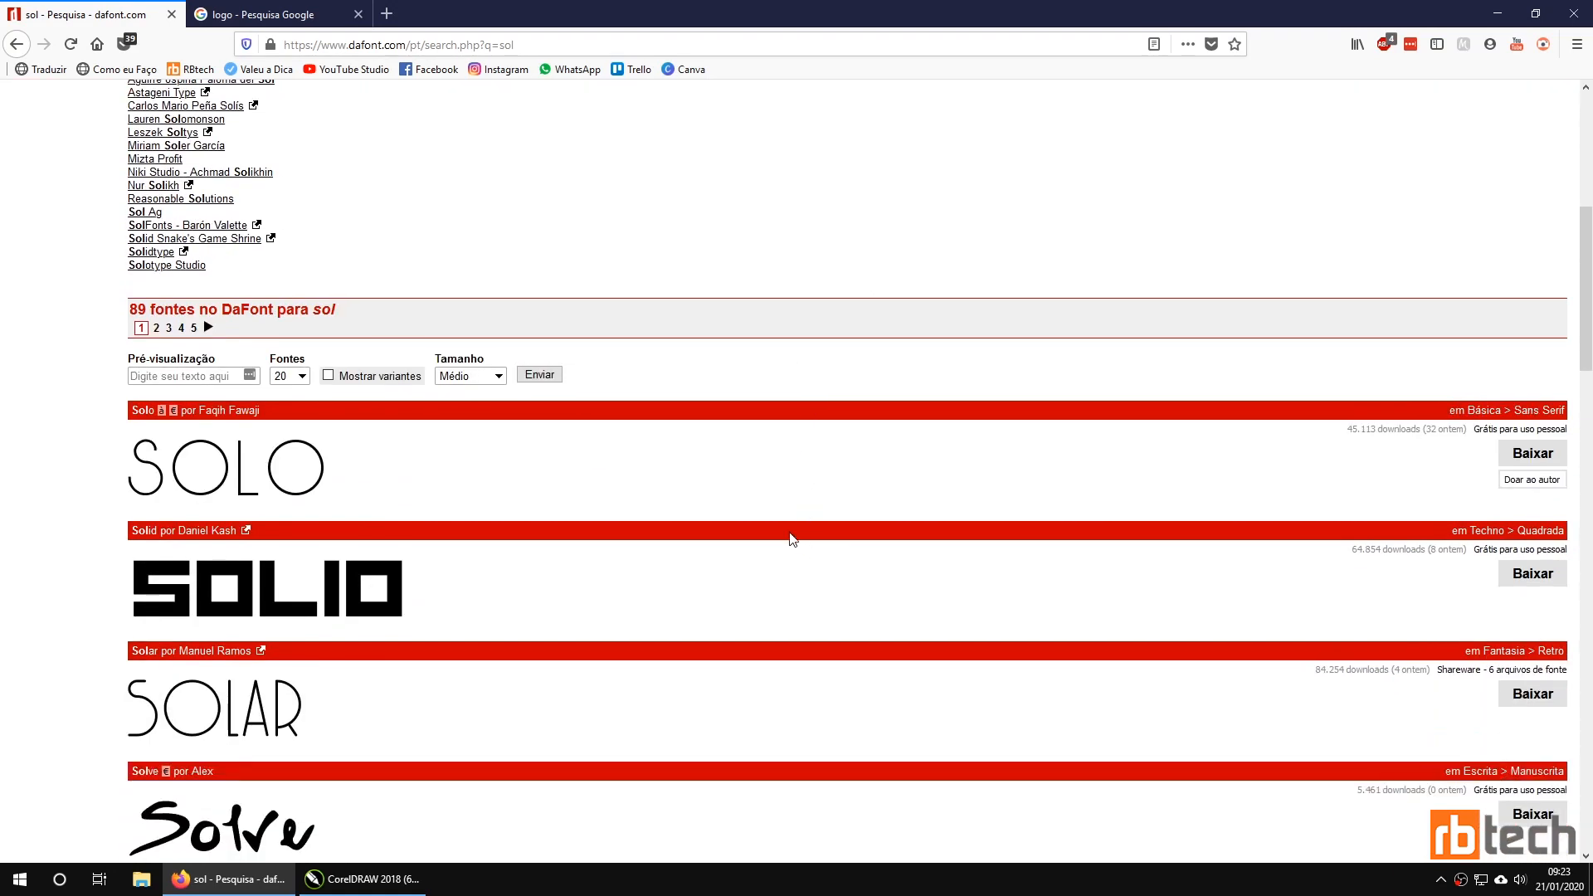
pyautogui.click(639, 450)
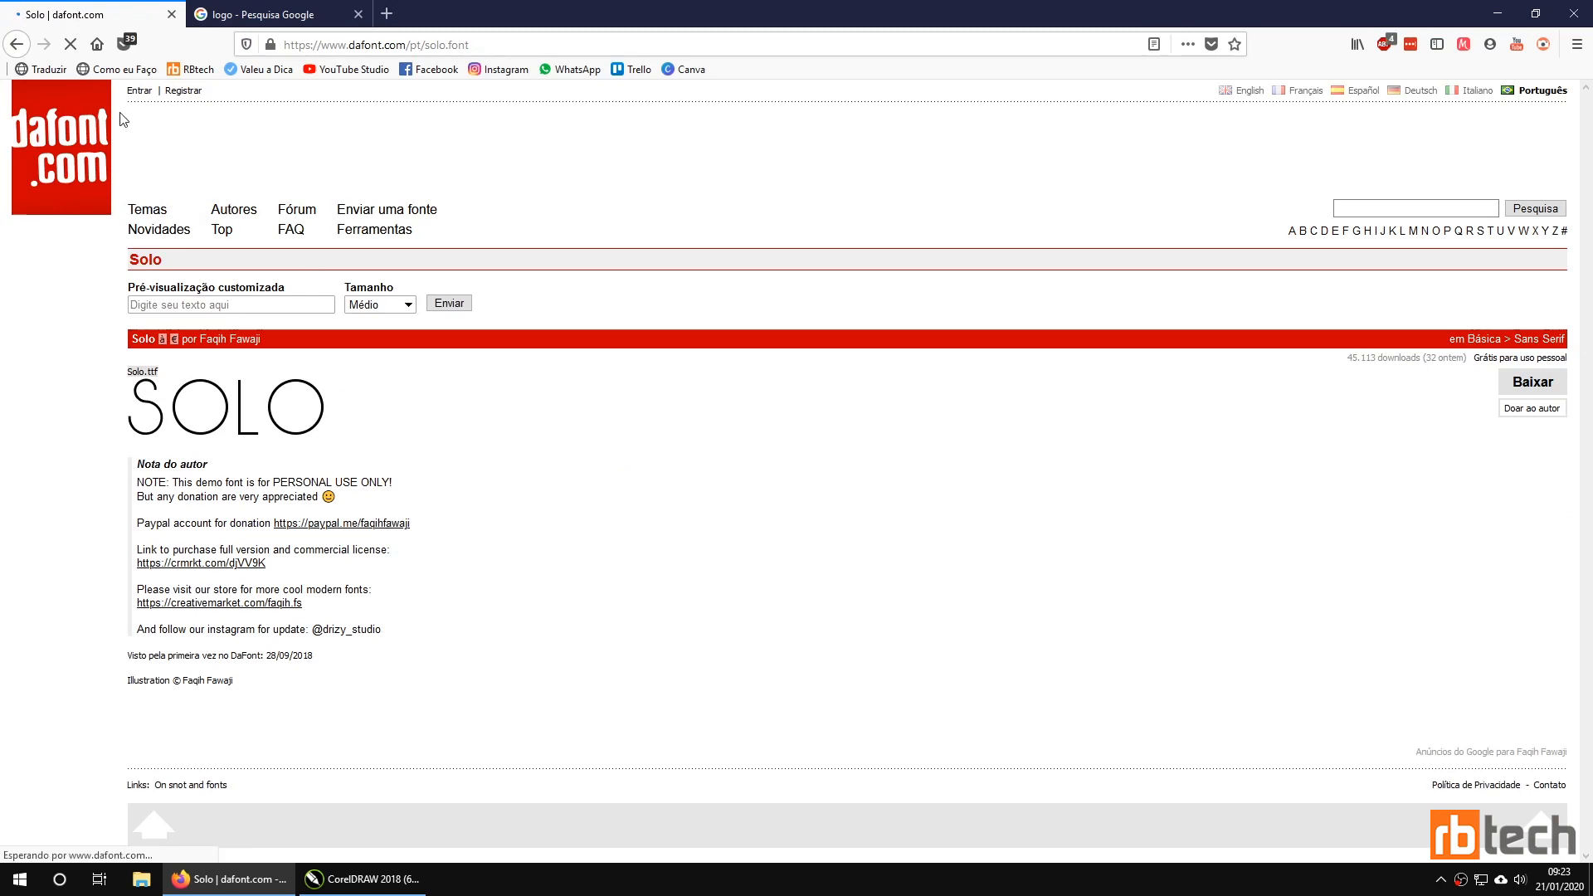
pyautogui.hotkey('alt', 'Left')
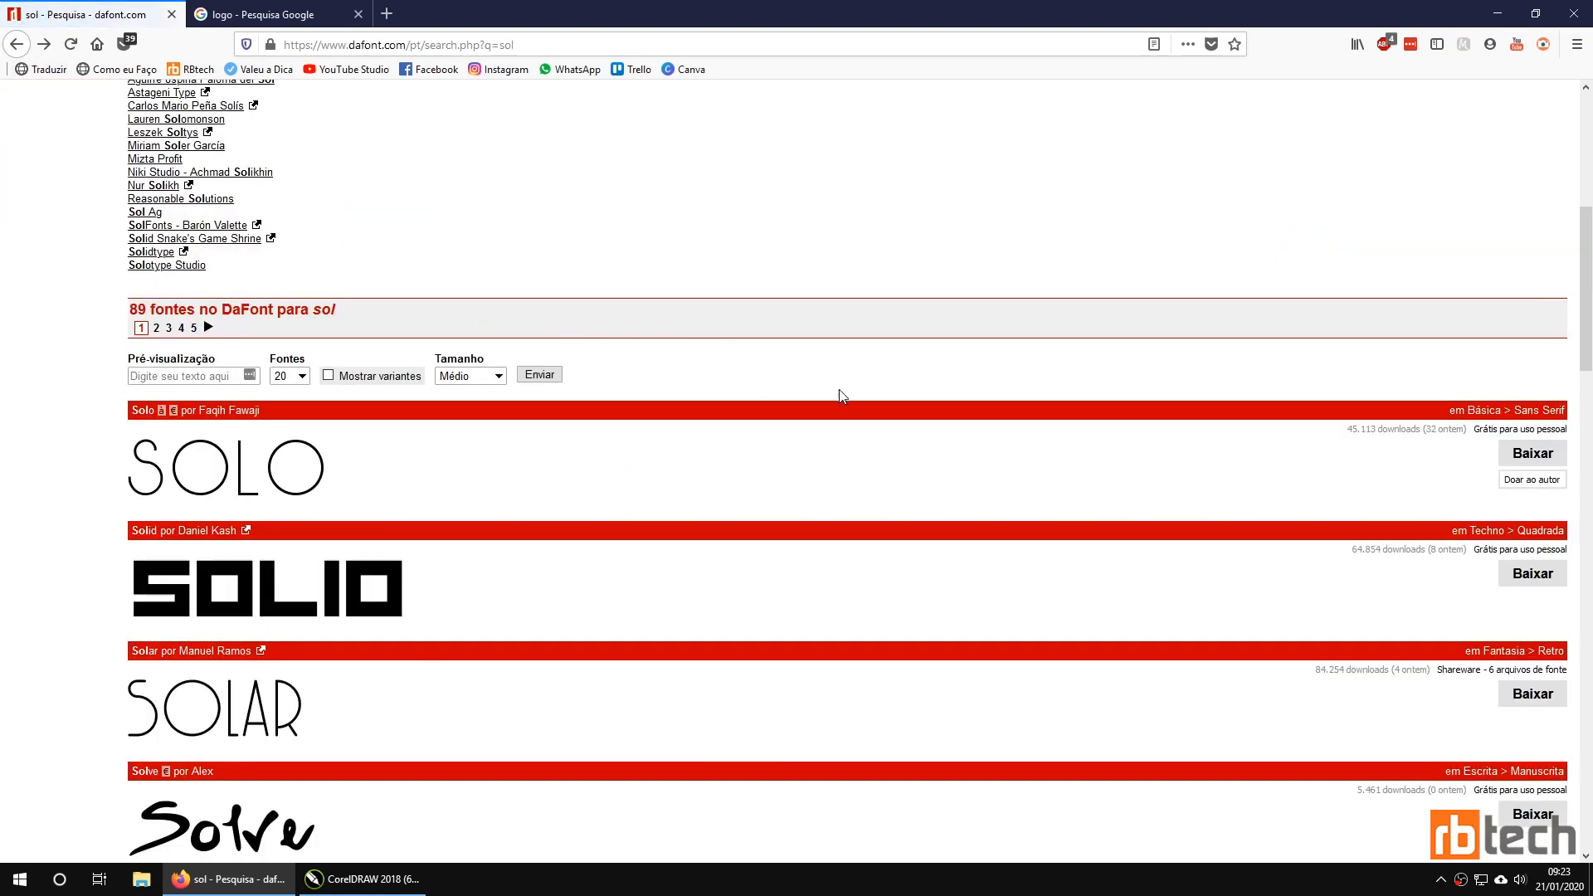
pyautogui.scroll(6, 876, 376)
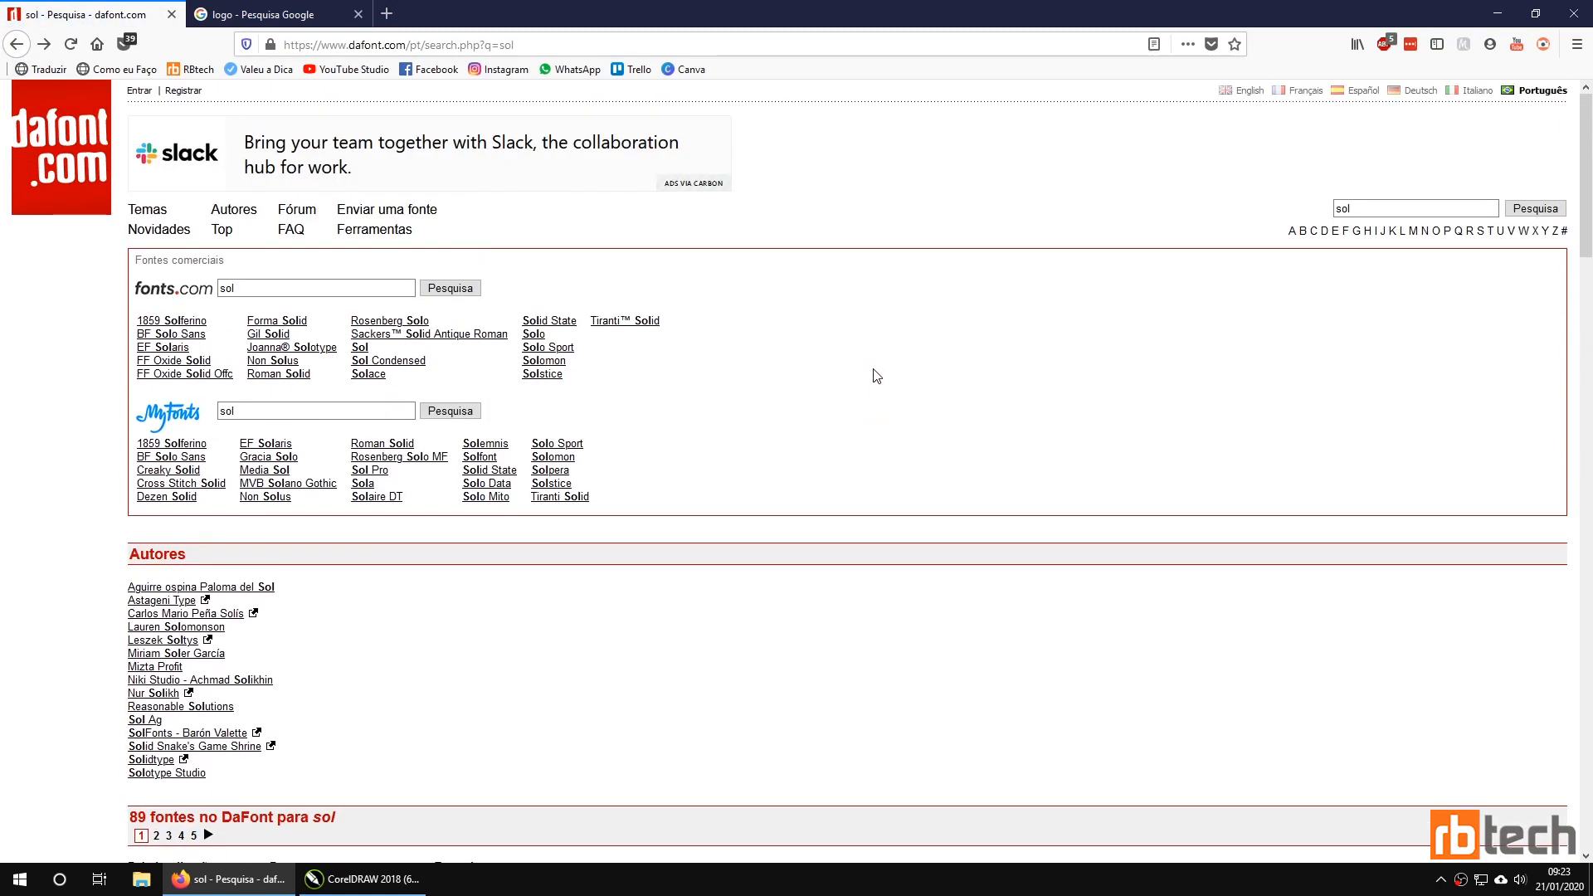
pyautogui.scroll(-8, 877, 375)
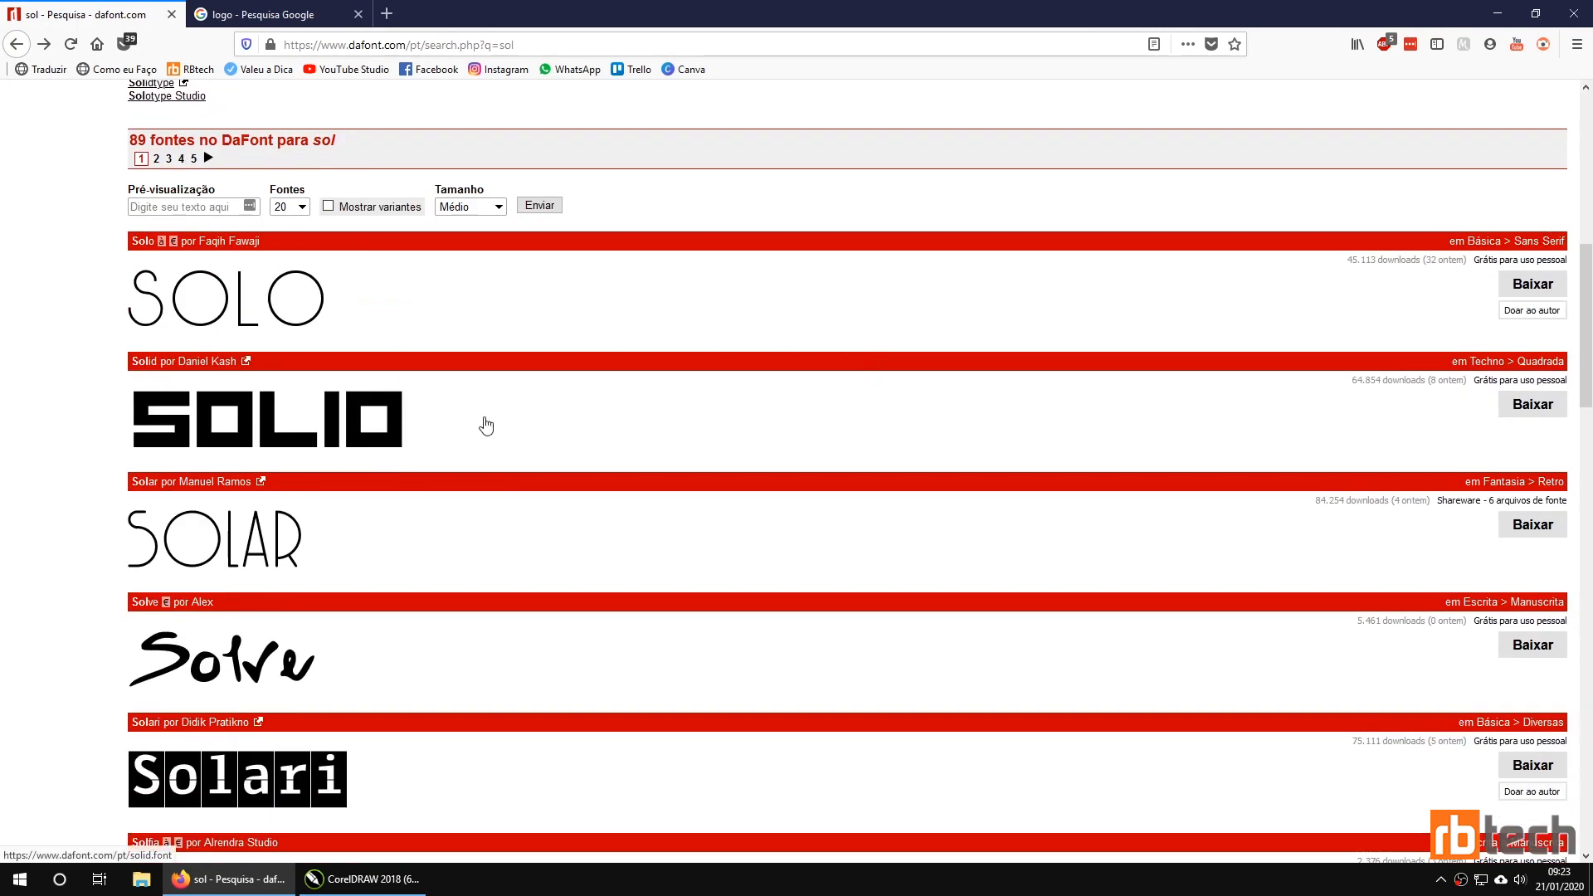
# Open the Solid font page, examine its letters, numbers and special characters, and return to the search results.
pyautogui.click(487, 427)
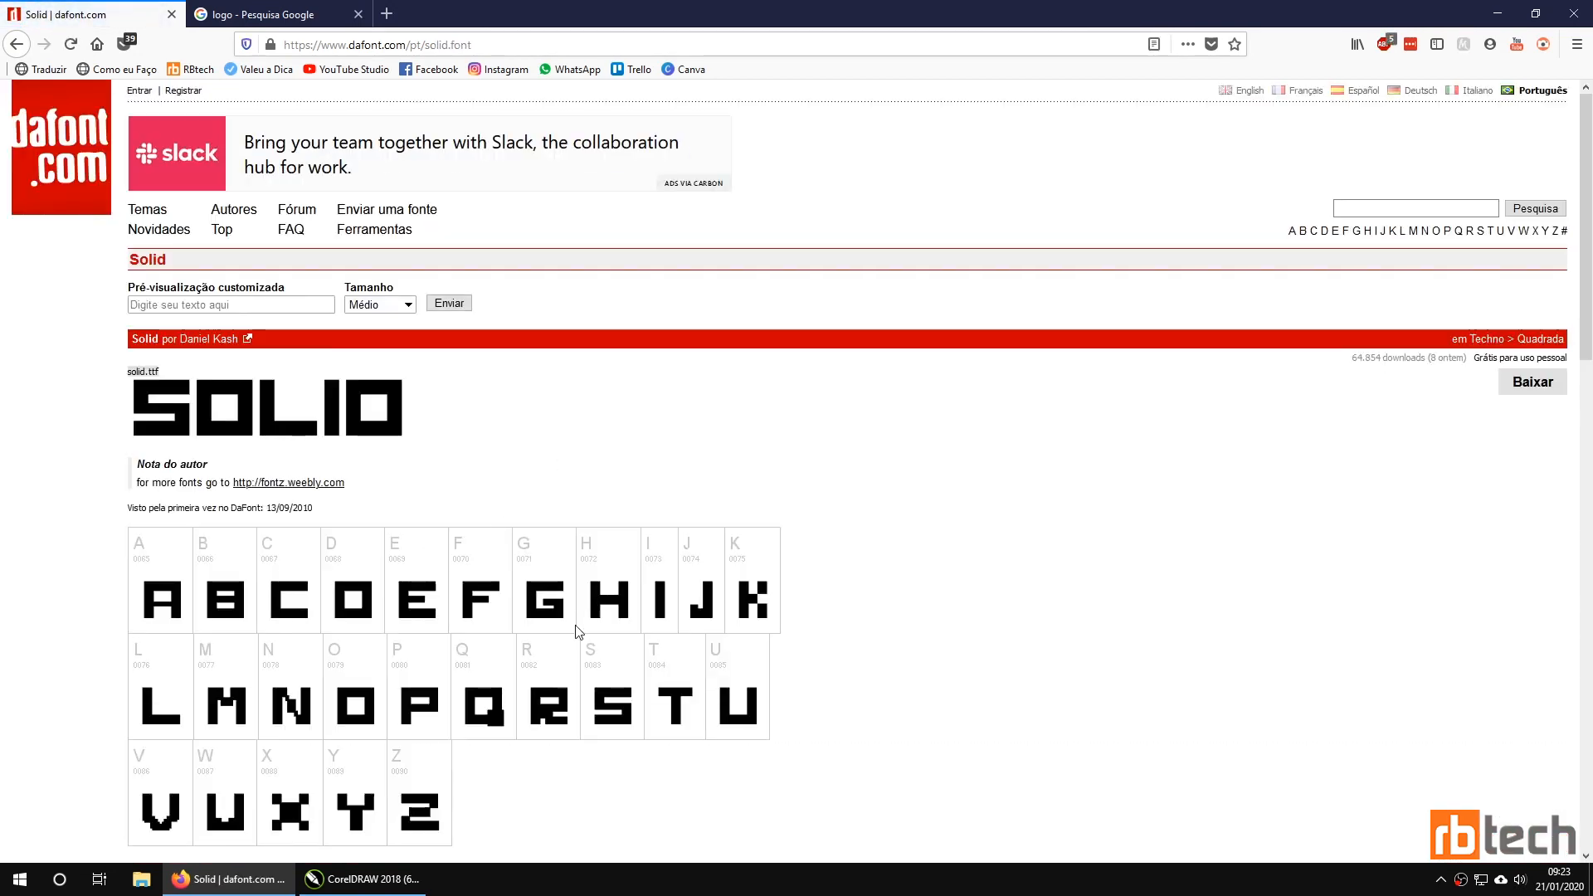
pyautogui.scroll(-4, 668, 628)
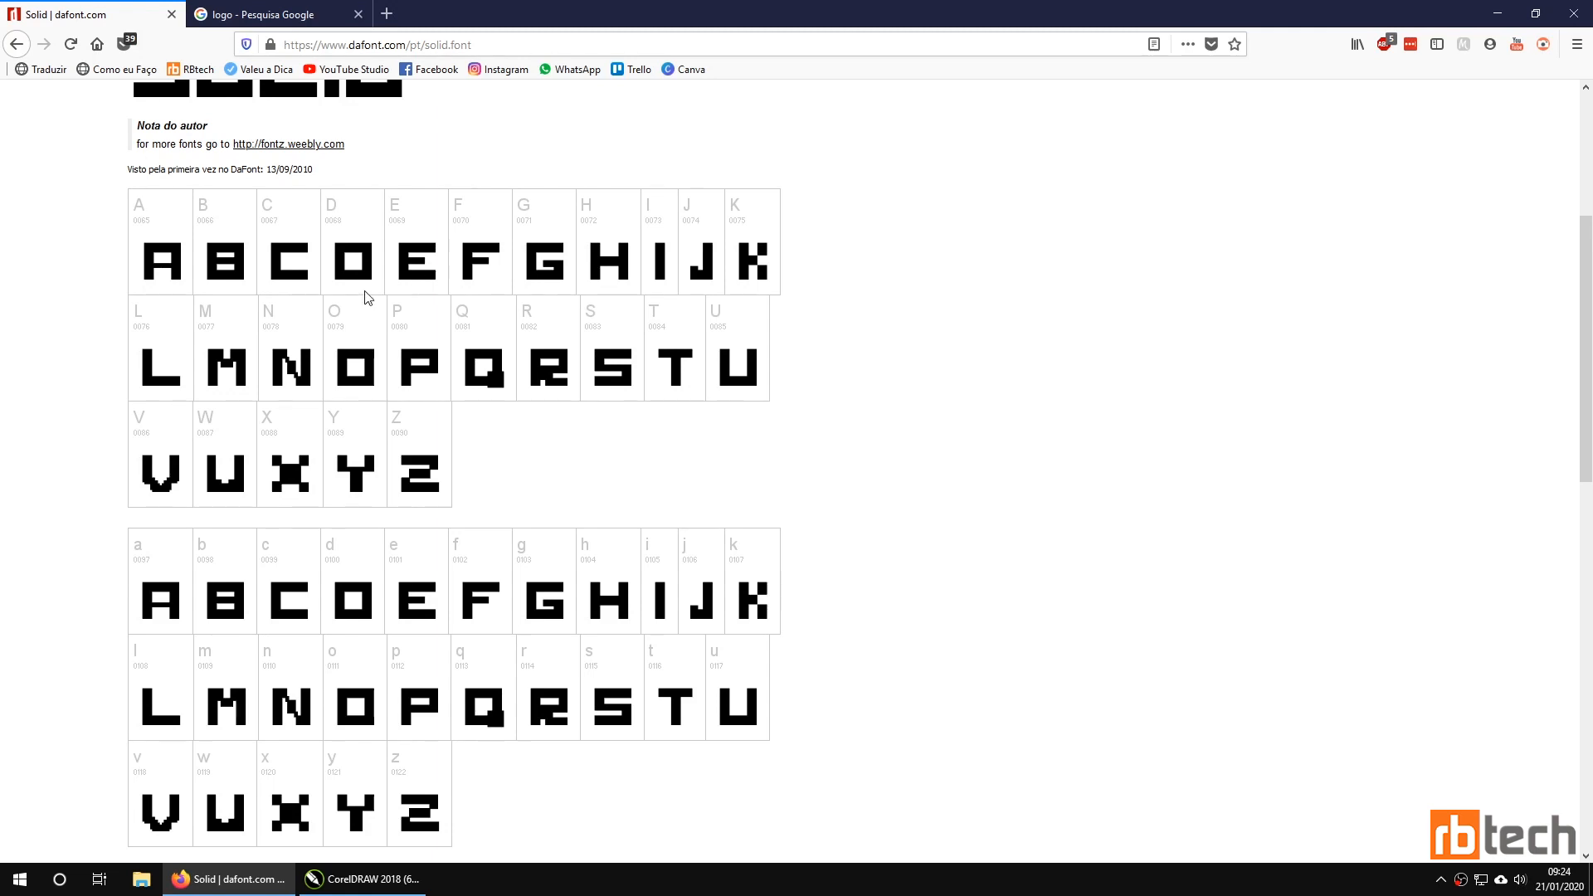
pyautogui.scroll(-2, 699, 490)
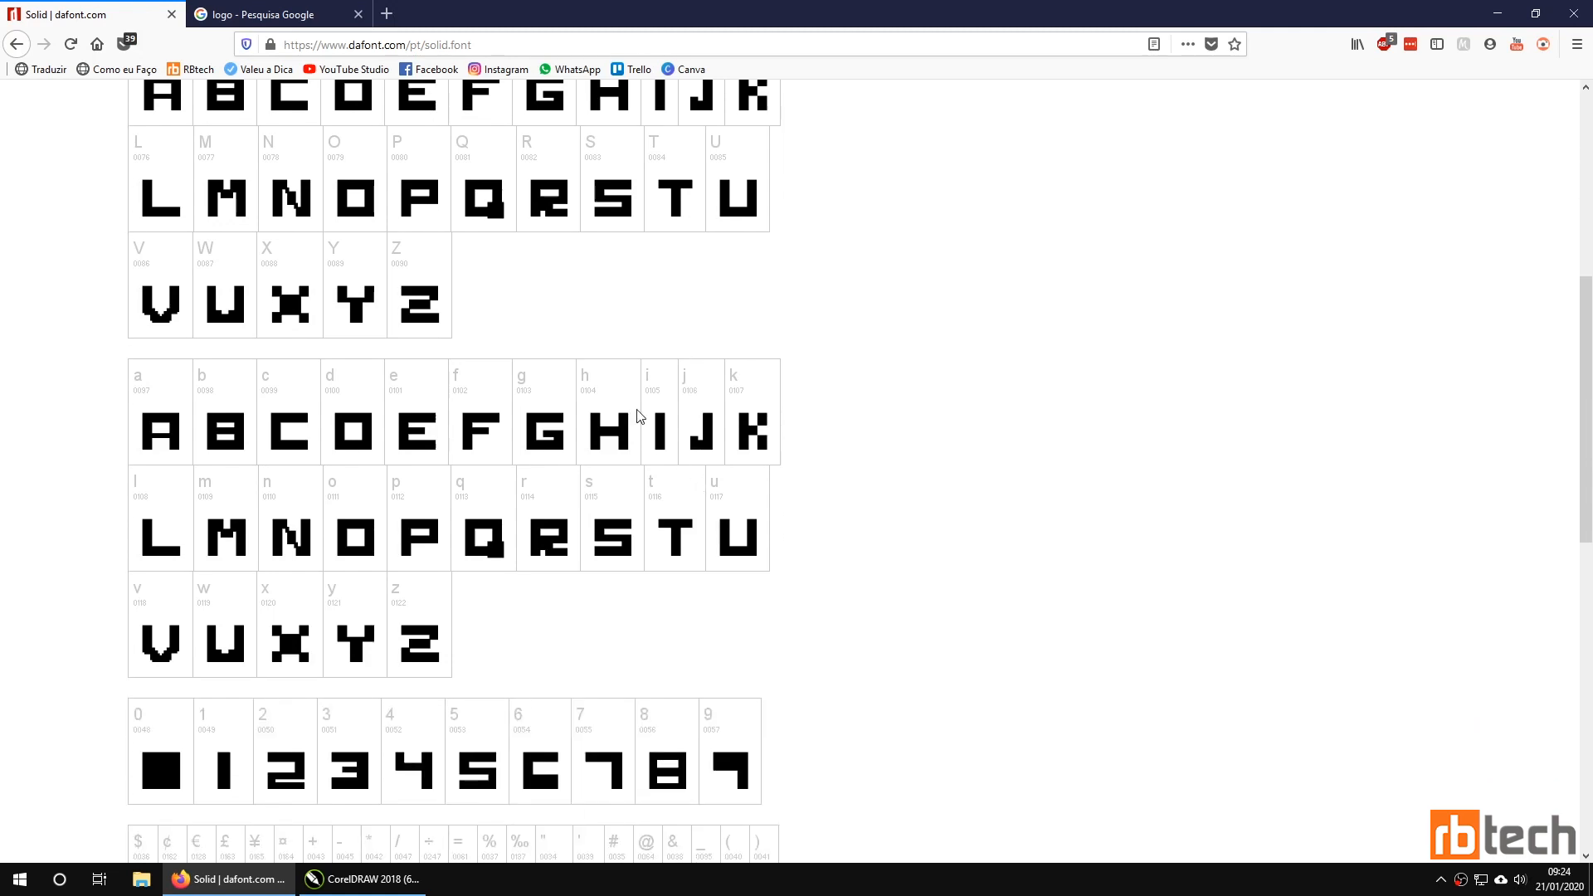
pyautogui.scroll(-1, 646, 555)
pyautogui.scroll(-3, 646, 556)
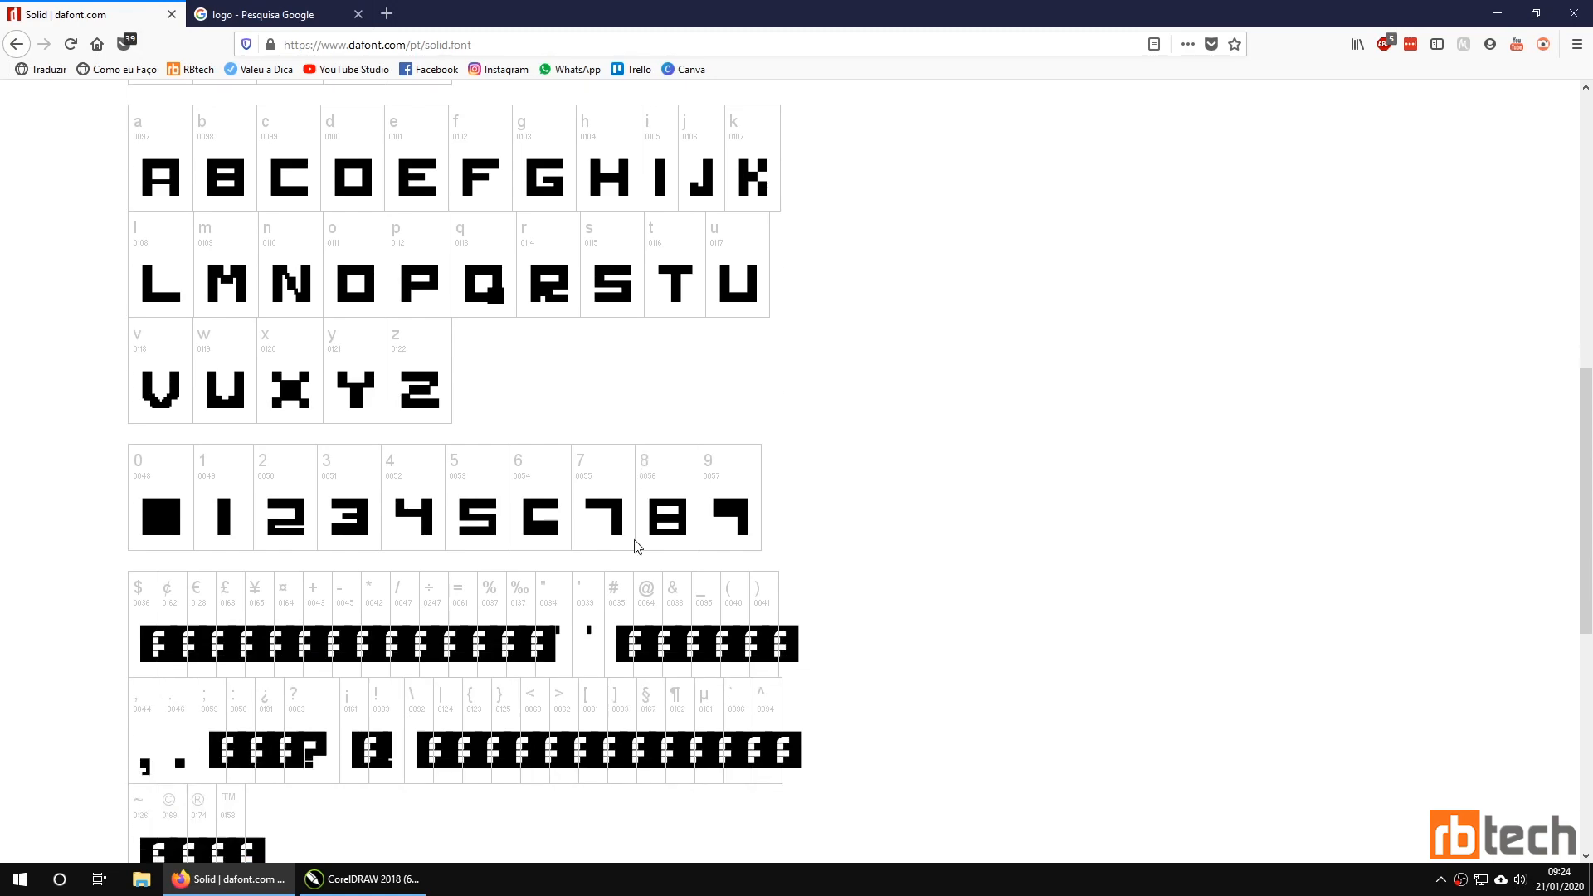
pyautogui.scroll(-1, 808, 545)
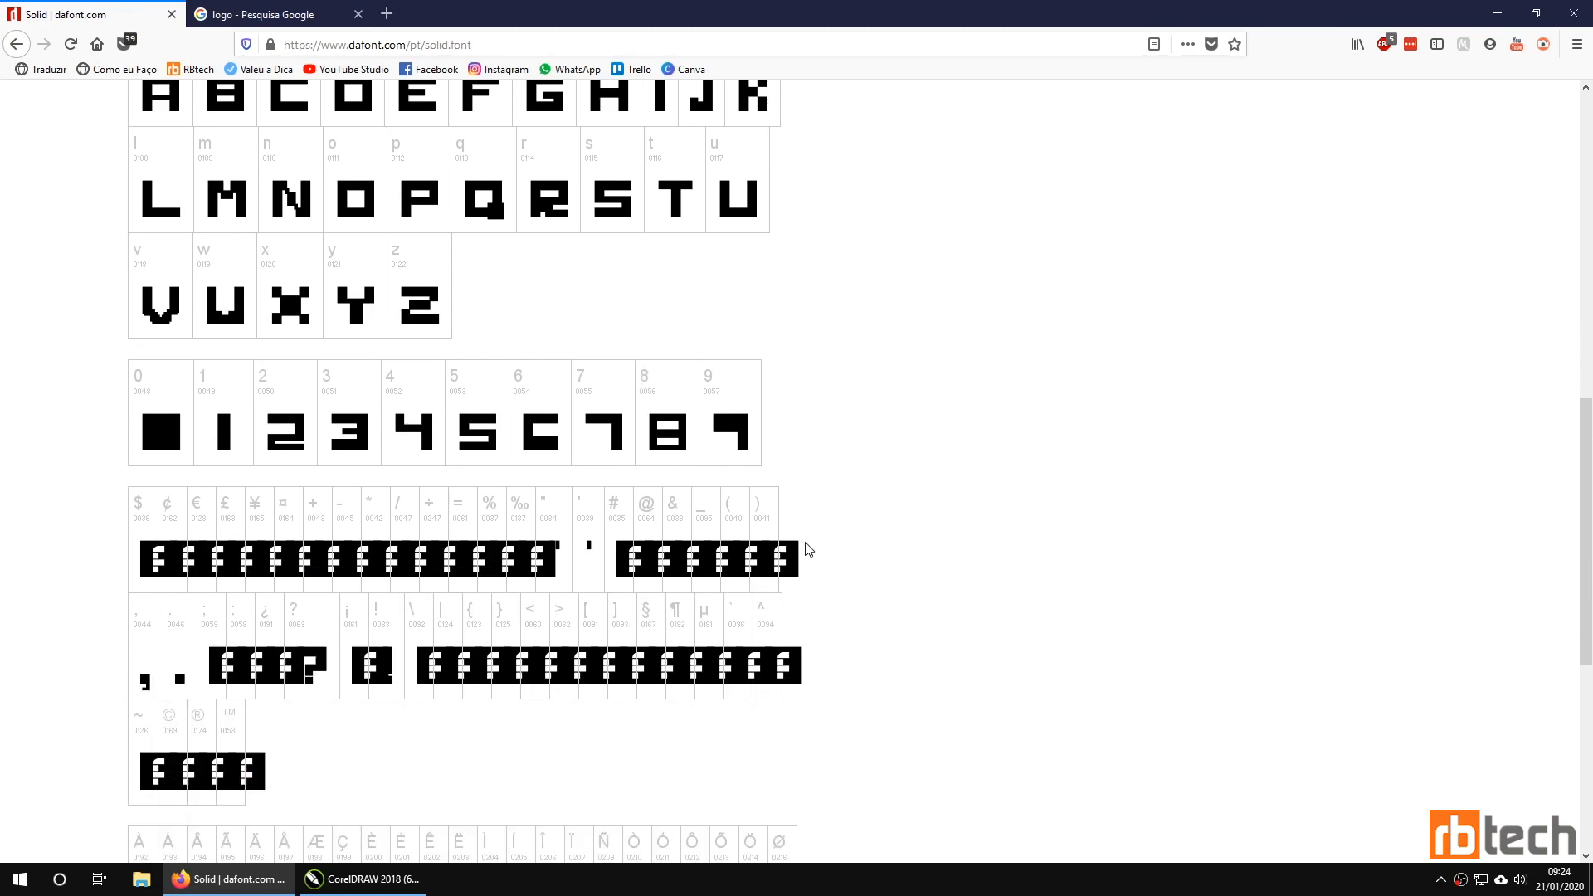
pyautogui.scroll(-6, 802, 557)
pyautogui.scroll(15, 797, 564)
pyautogui.scroll(1, 794, 573)
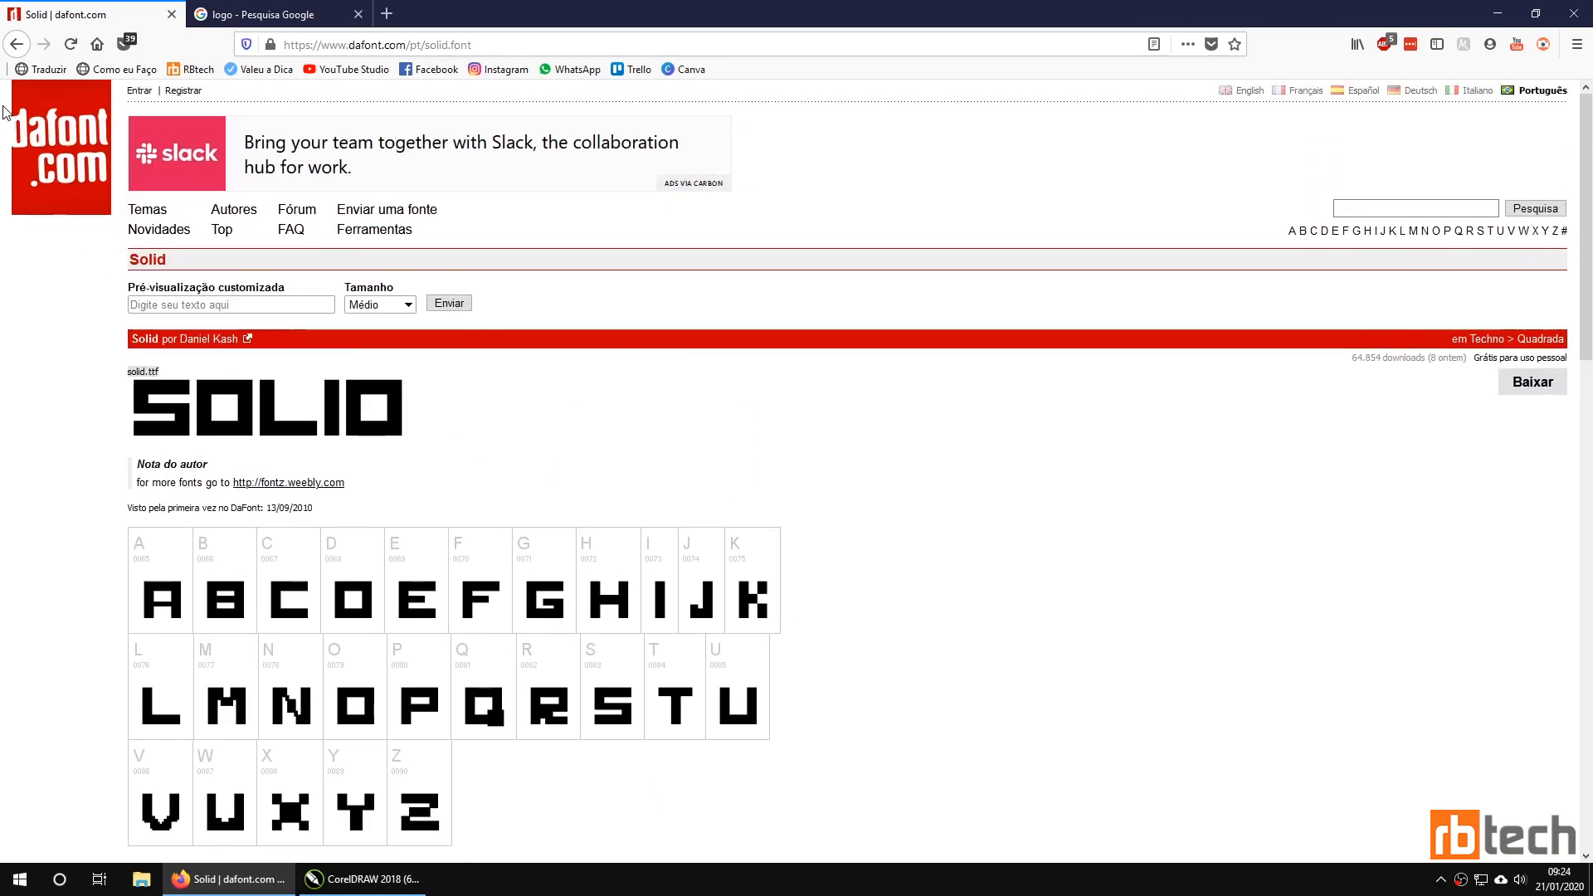
pyautogui.click(17, 45)
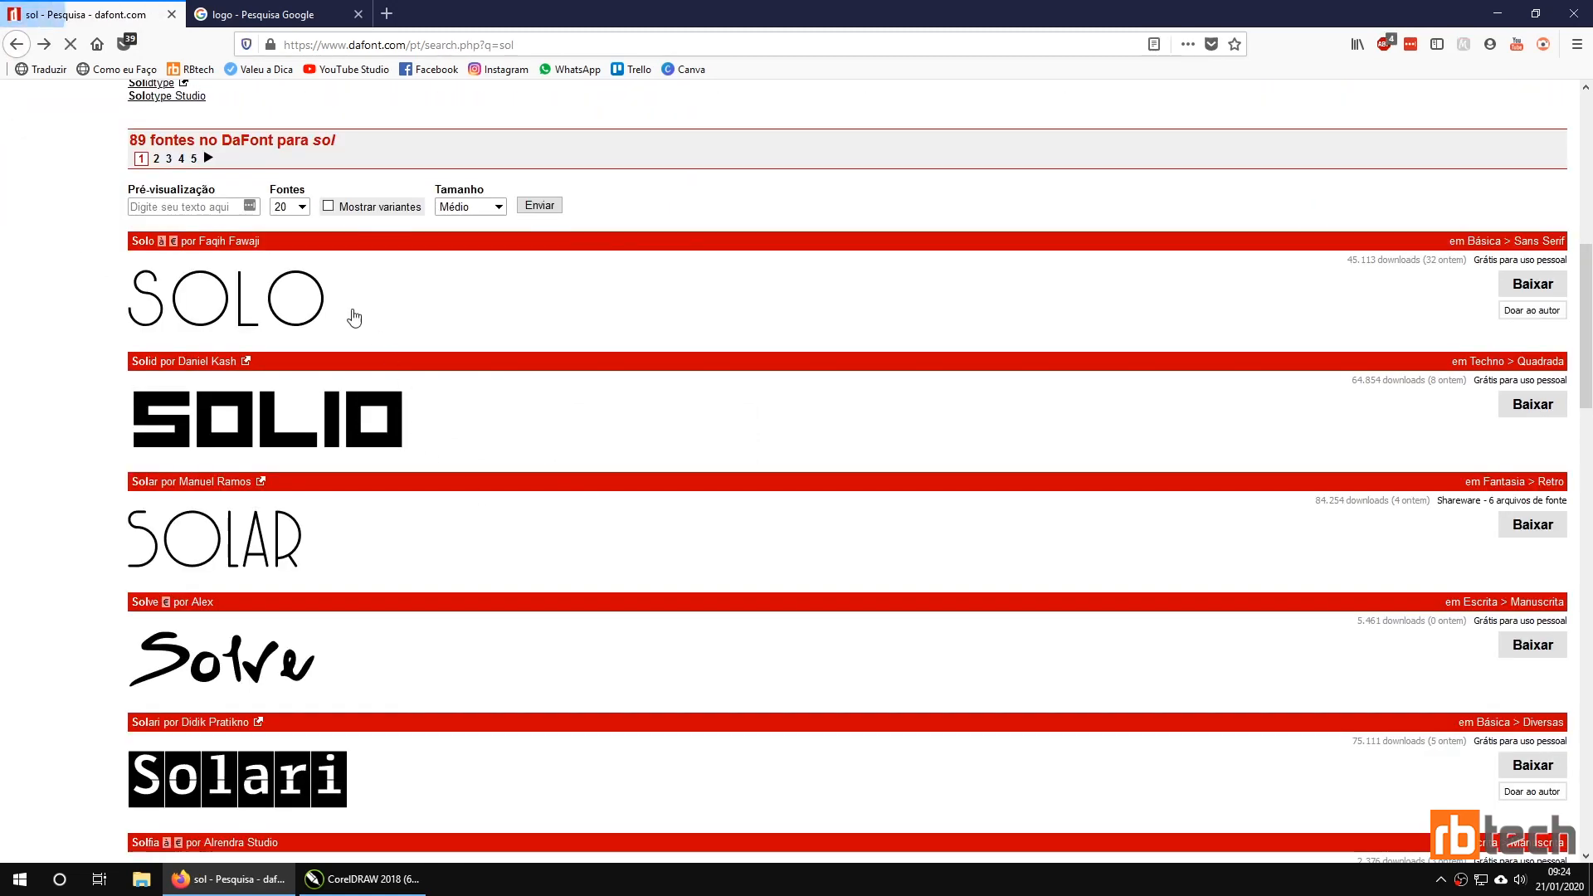
# Open the Solo font page, check its author's note, sample image and characters, and return to the results.
pyautogui.click(419, 346)
pyautogui.scroll(-5, 518, 464)
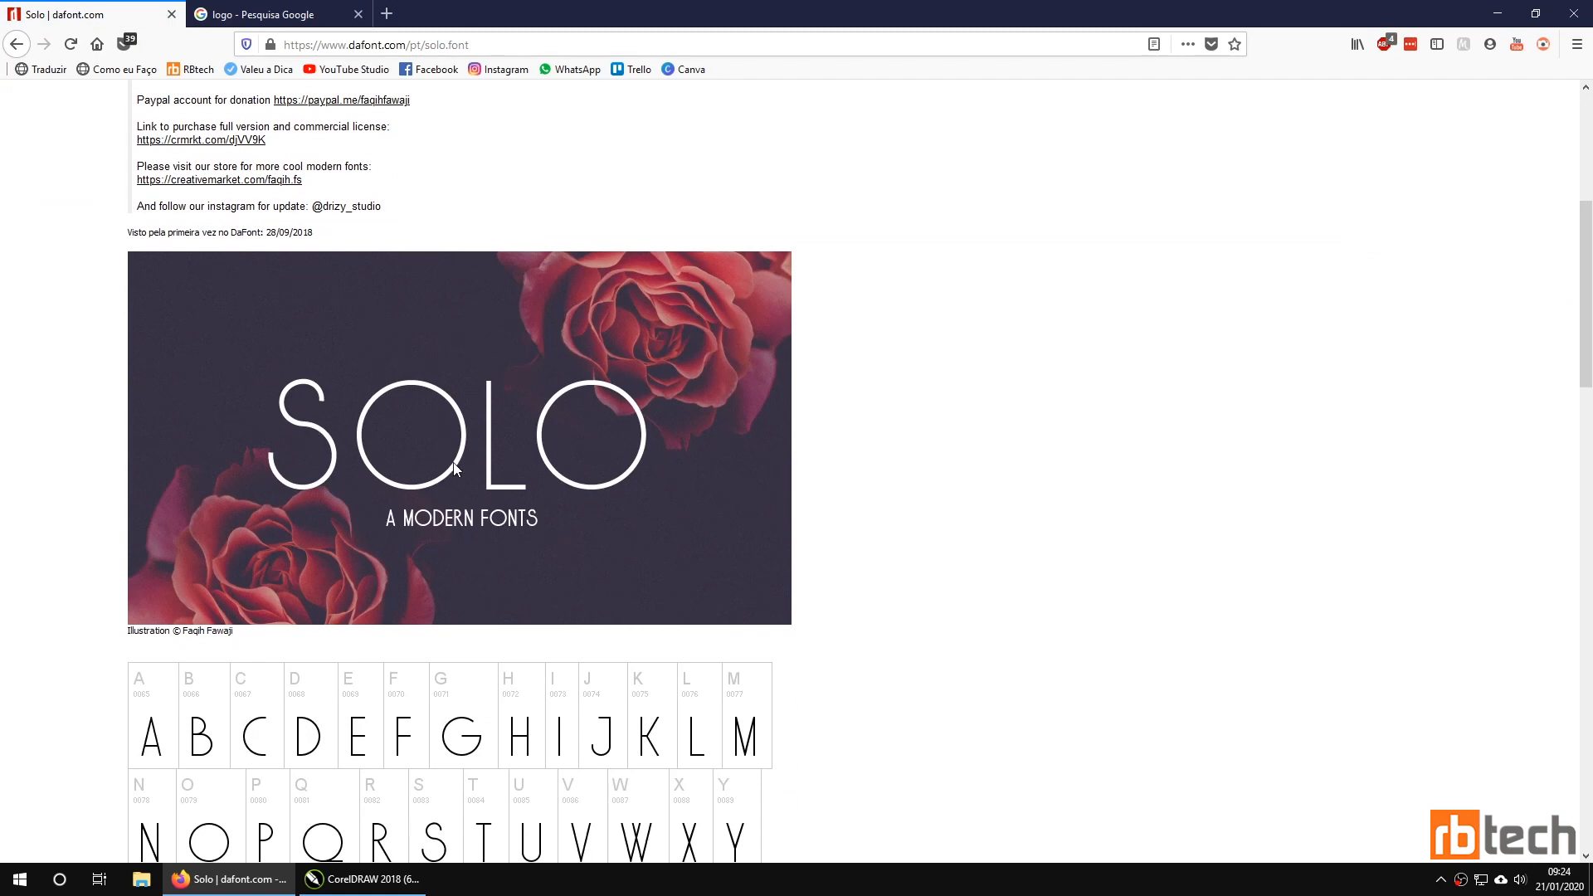
pyautogui.scroll(5, 495, 463)
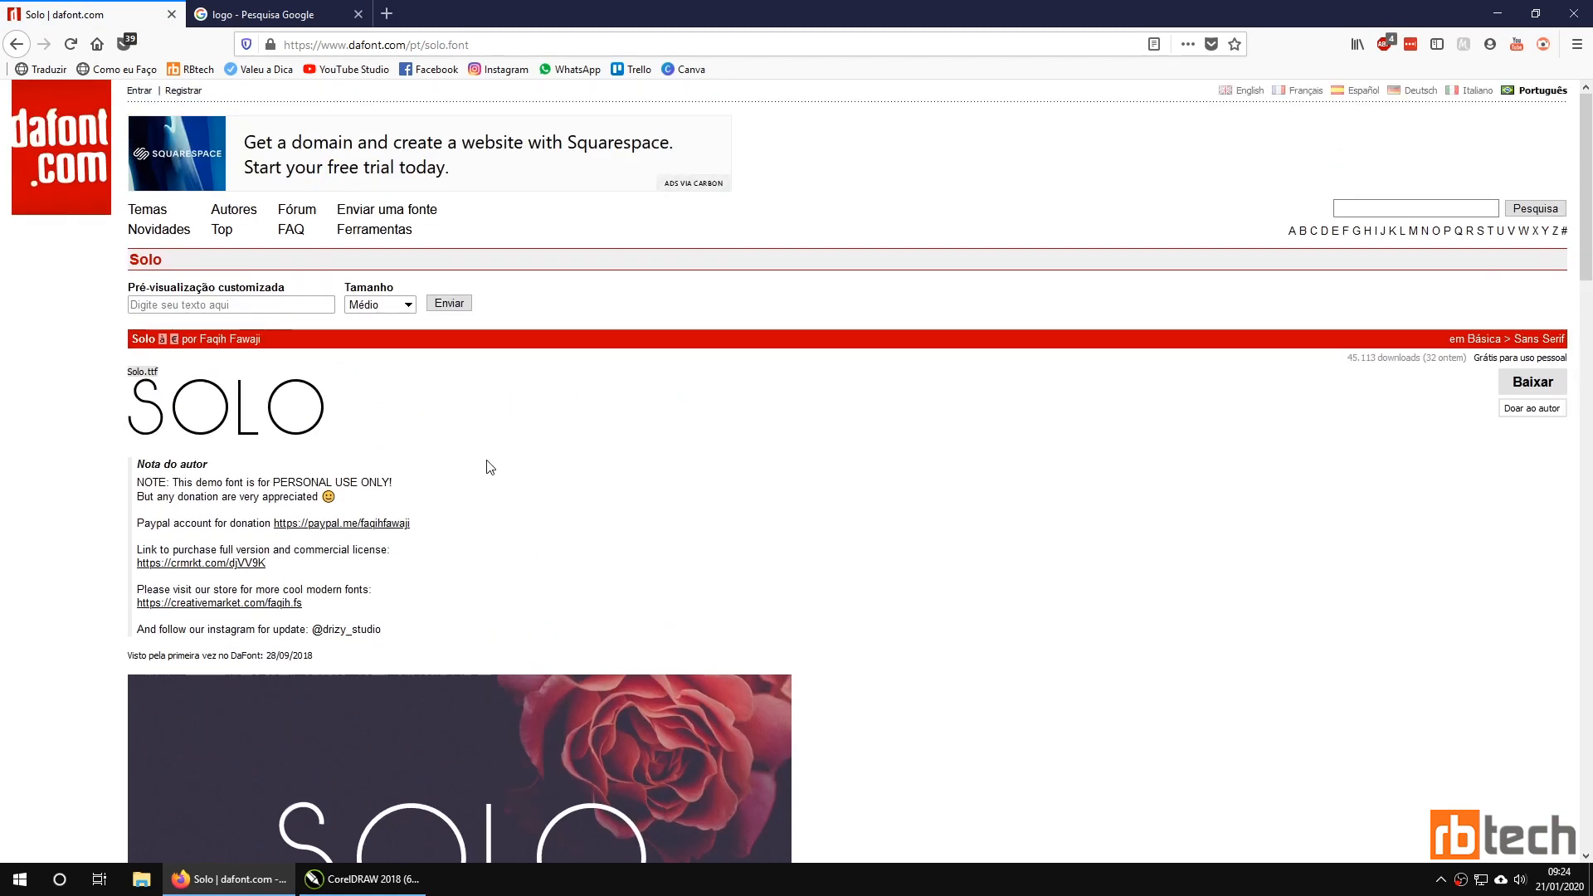
pyautogui.click(18, 44)
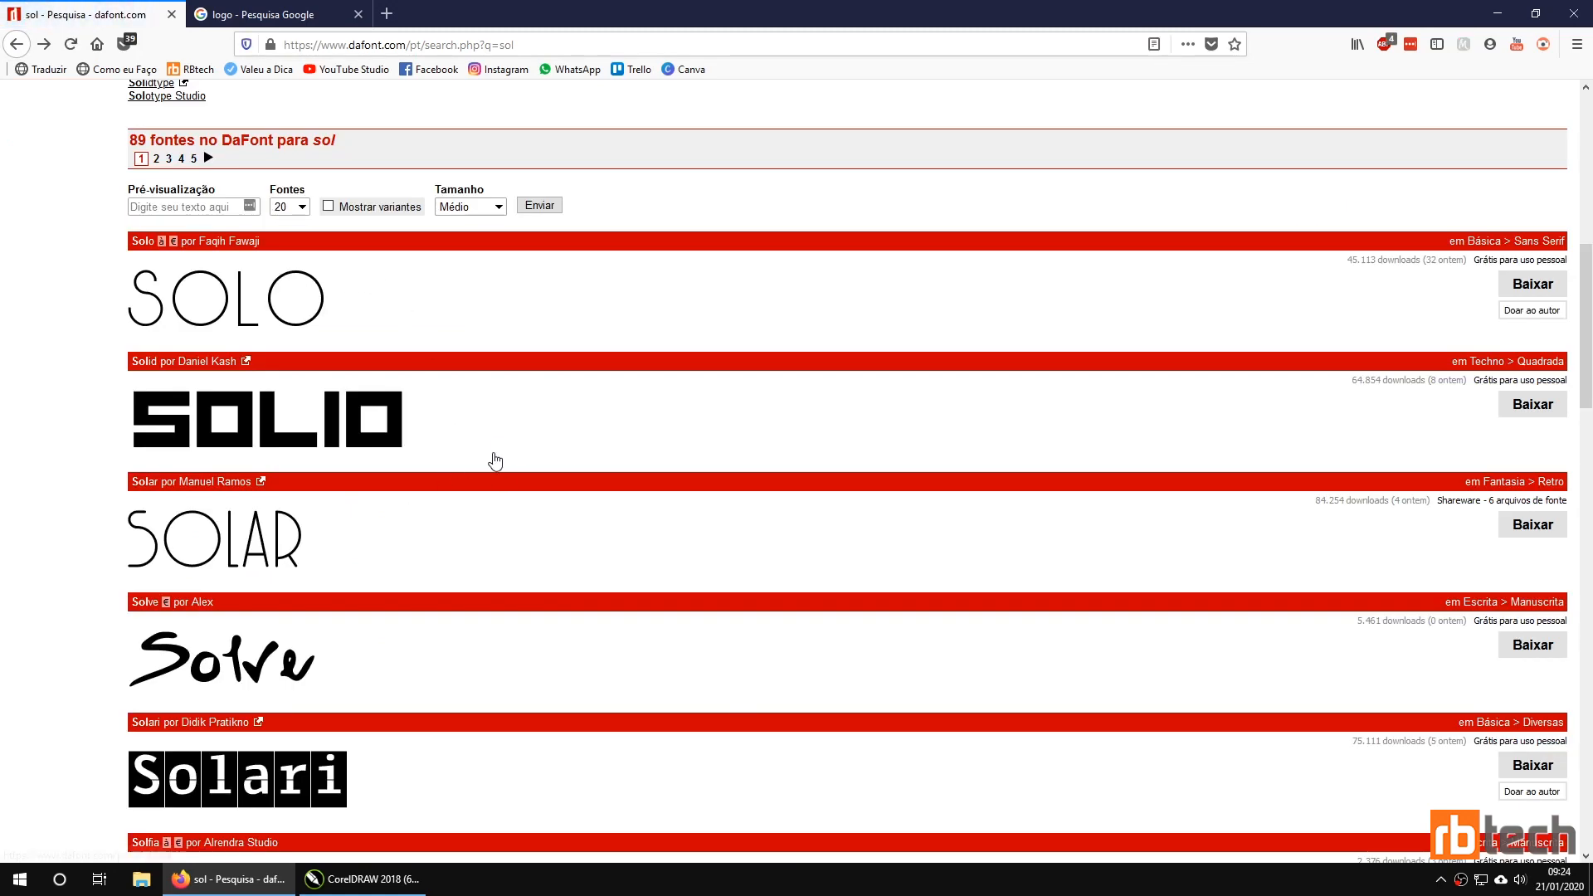
# Set the preview text of the listed fonts to "rbtech" and apply it to the search results.
pyautogui.scroll(6, 799, 456)
pyautogui.scroll(-2, 794, 452)
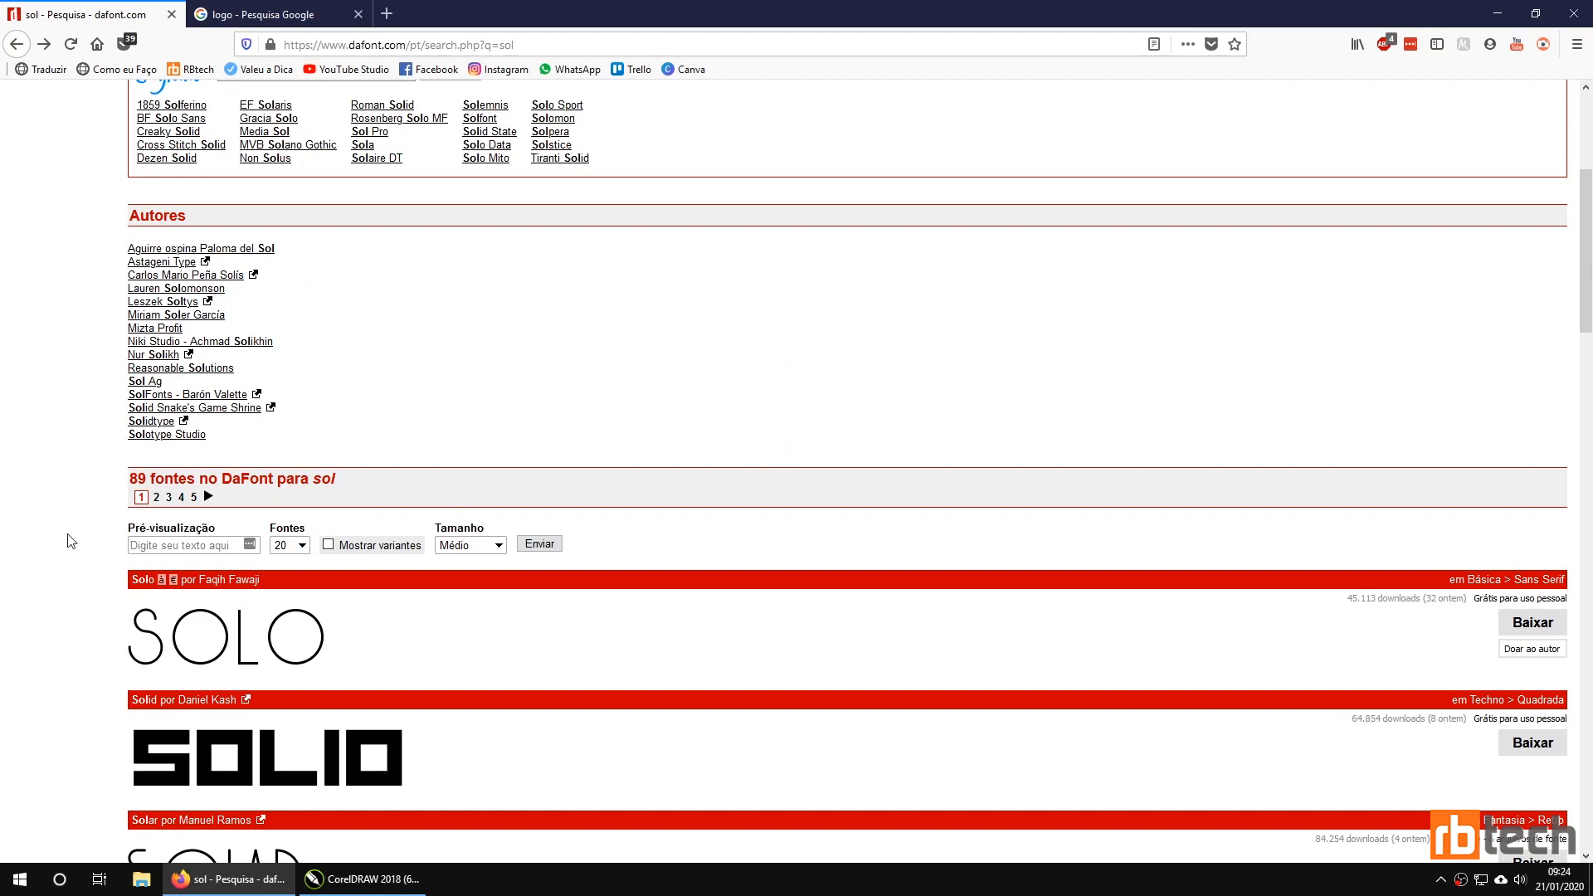
pyautogui.write('r')
pyautogui.press('Return')
# Compare how the listed fonts render "rbtech" and check the licence label of each one.
pyautogui.scroll(-7, 501, 499)
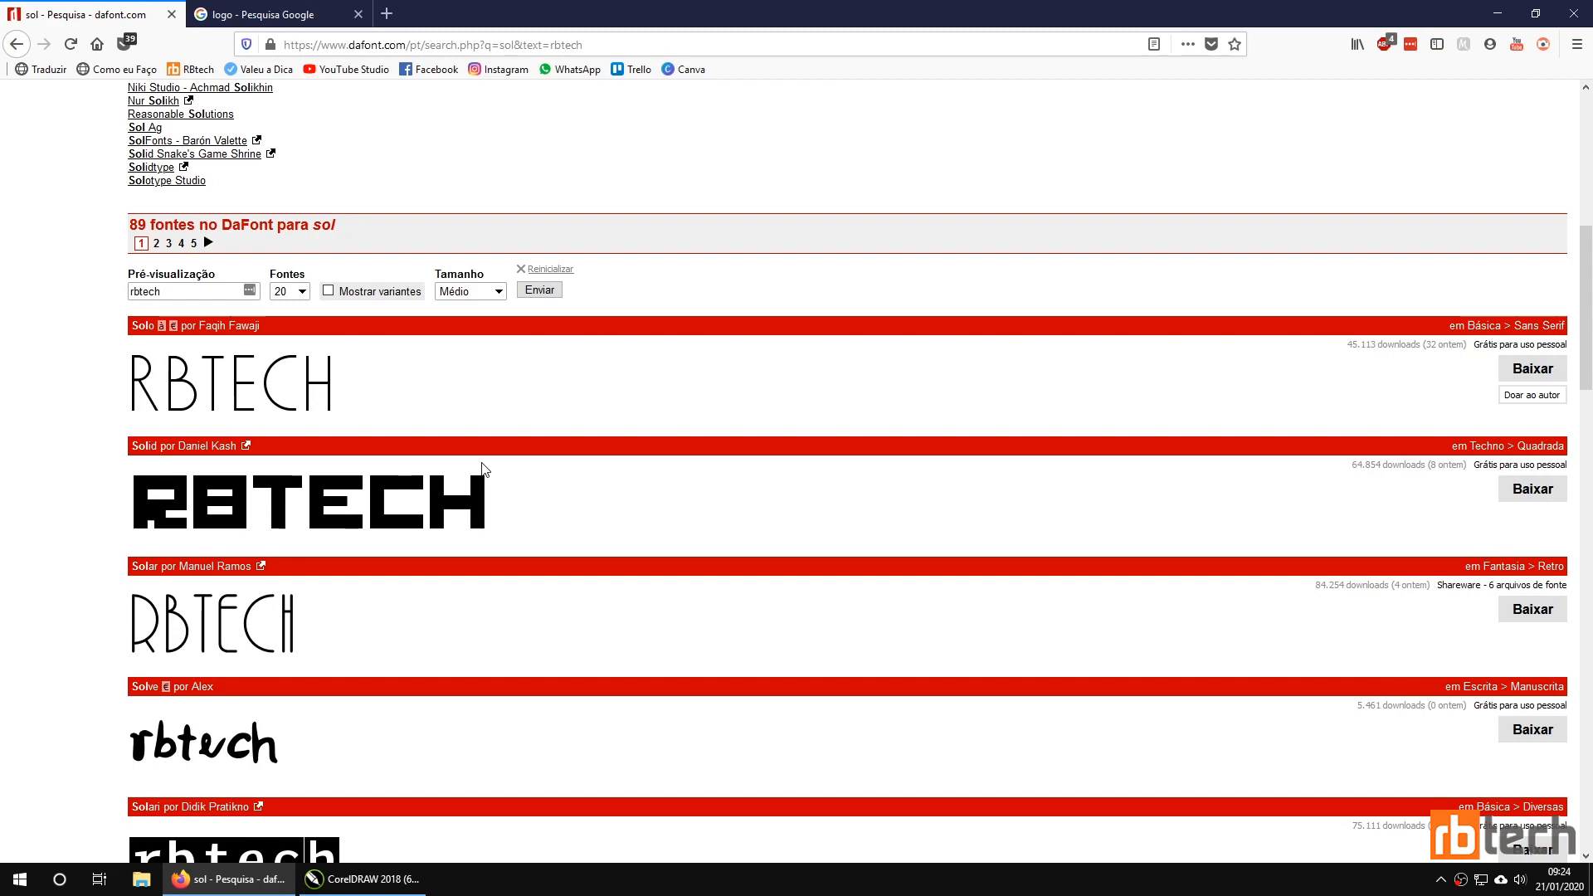
pyautogui.scroll(-1, 484, 470)
pyautogui.scroll(-1, 485, 469)
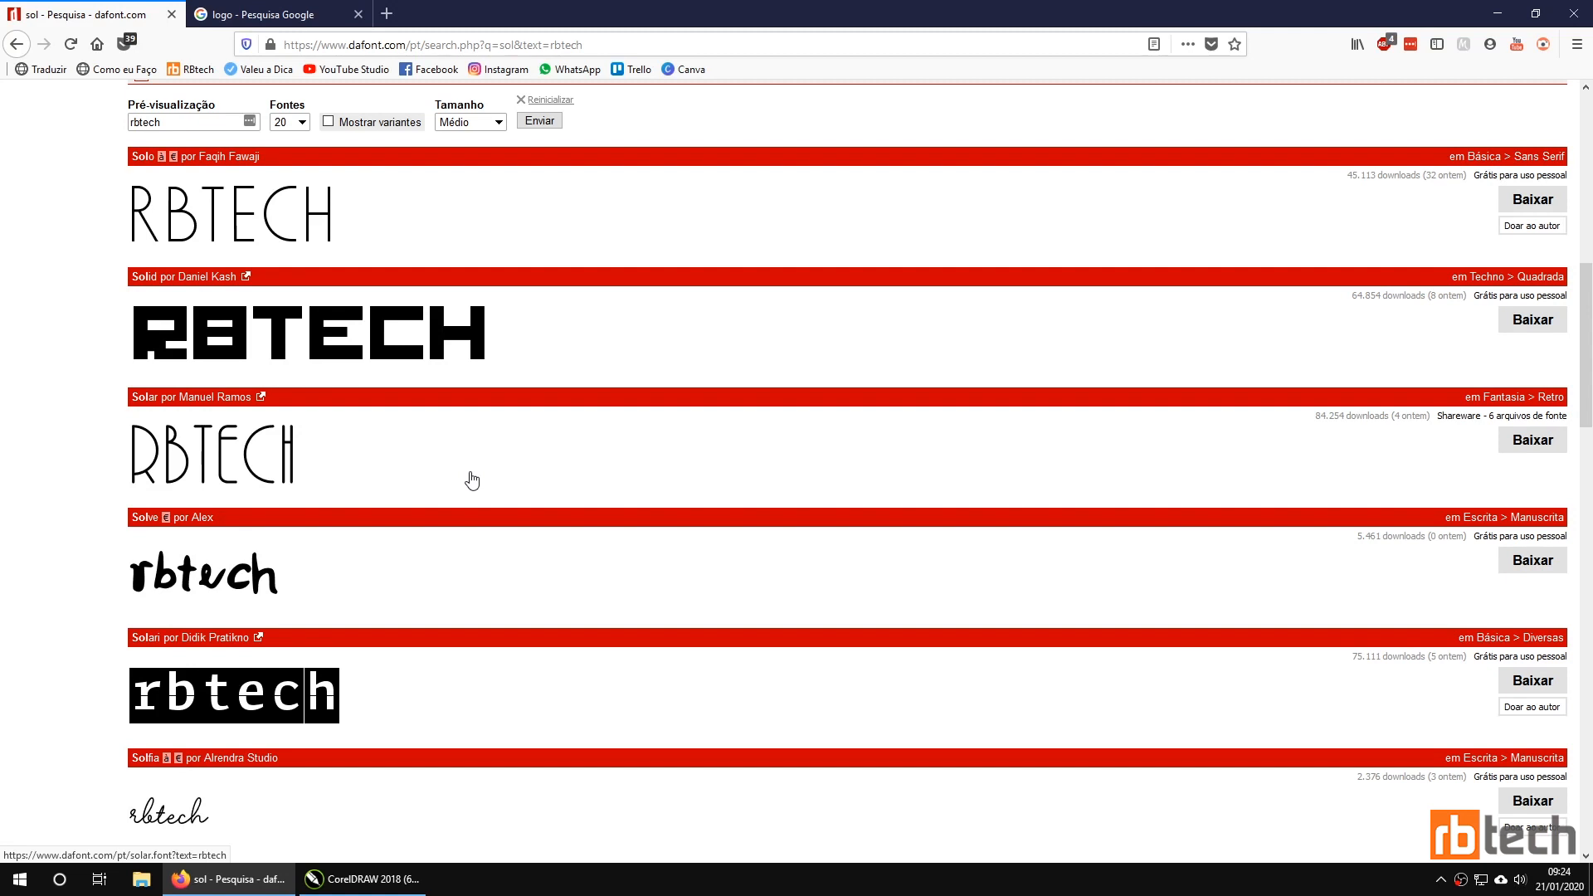
pyautogui.scroll(-3, 472, 480)
pyautogui.scroll(-2, 472, 480)
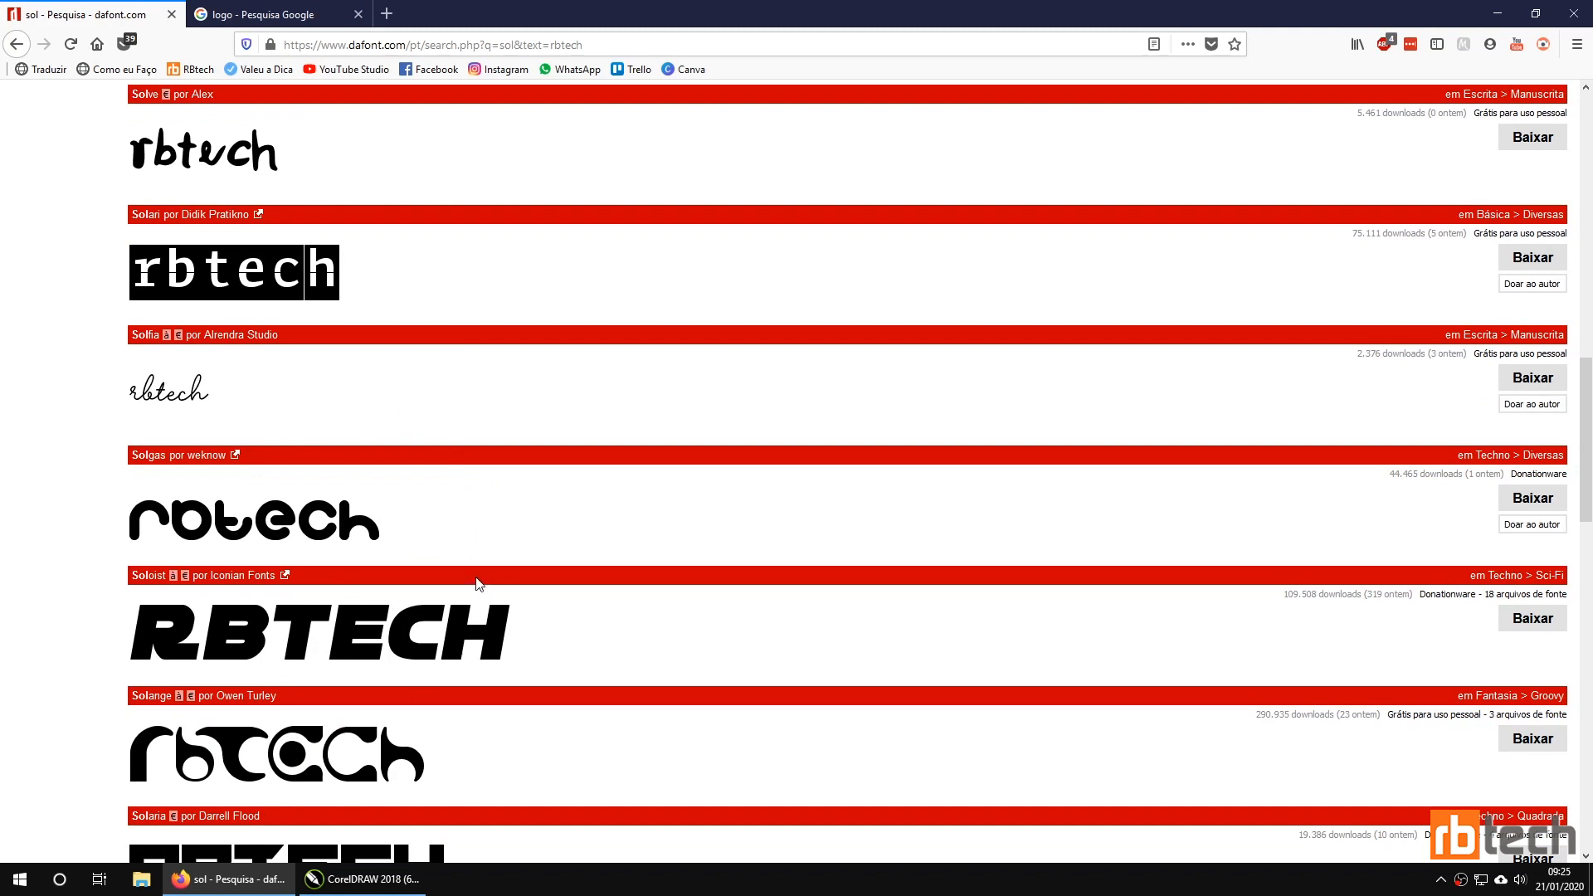
pyautogui.scroll(-3, 531, 560)
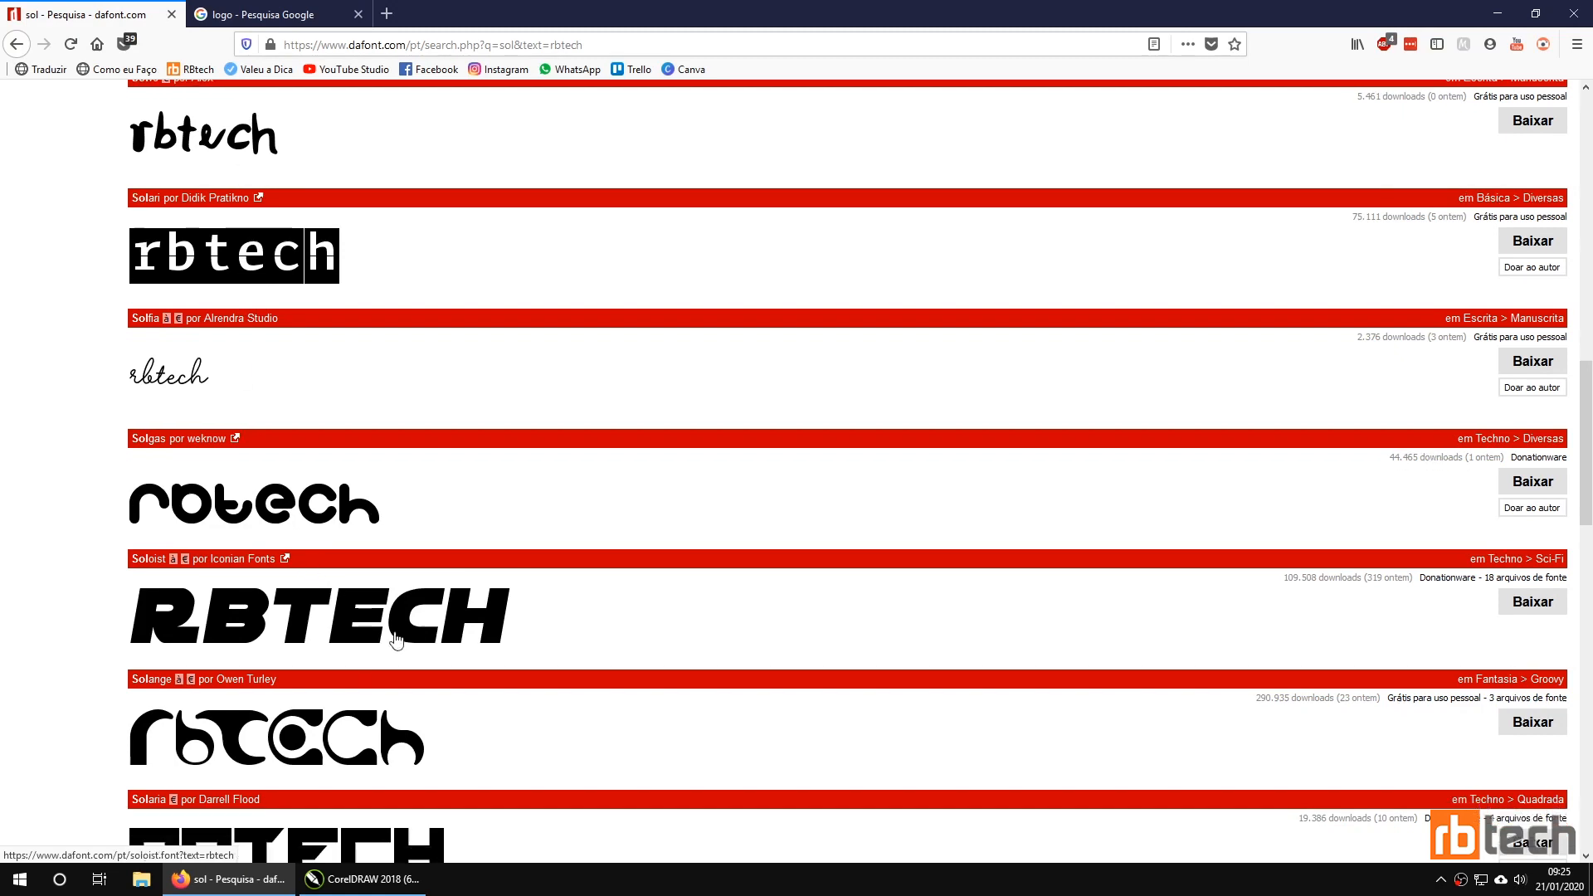
pyautogui.scroll(-6, 544, 564)
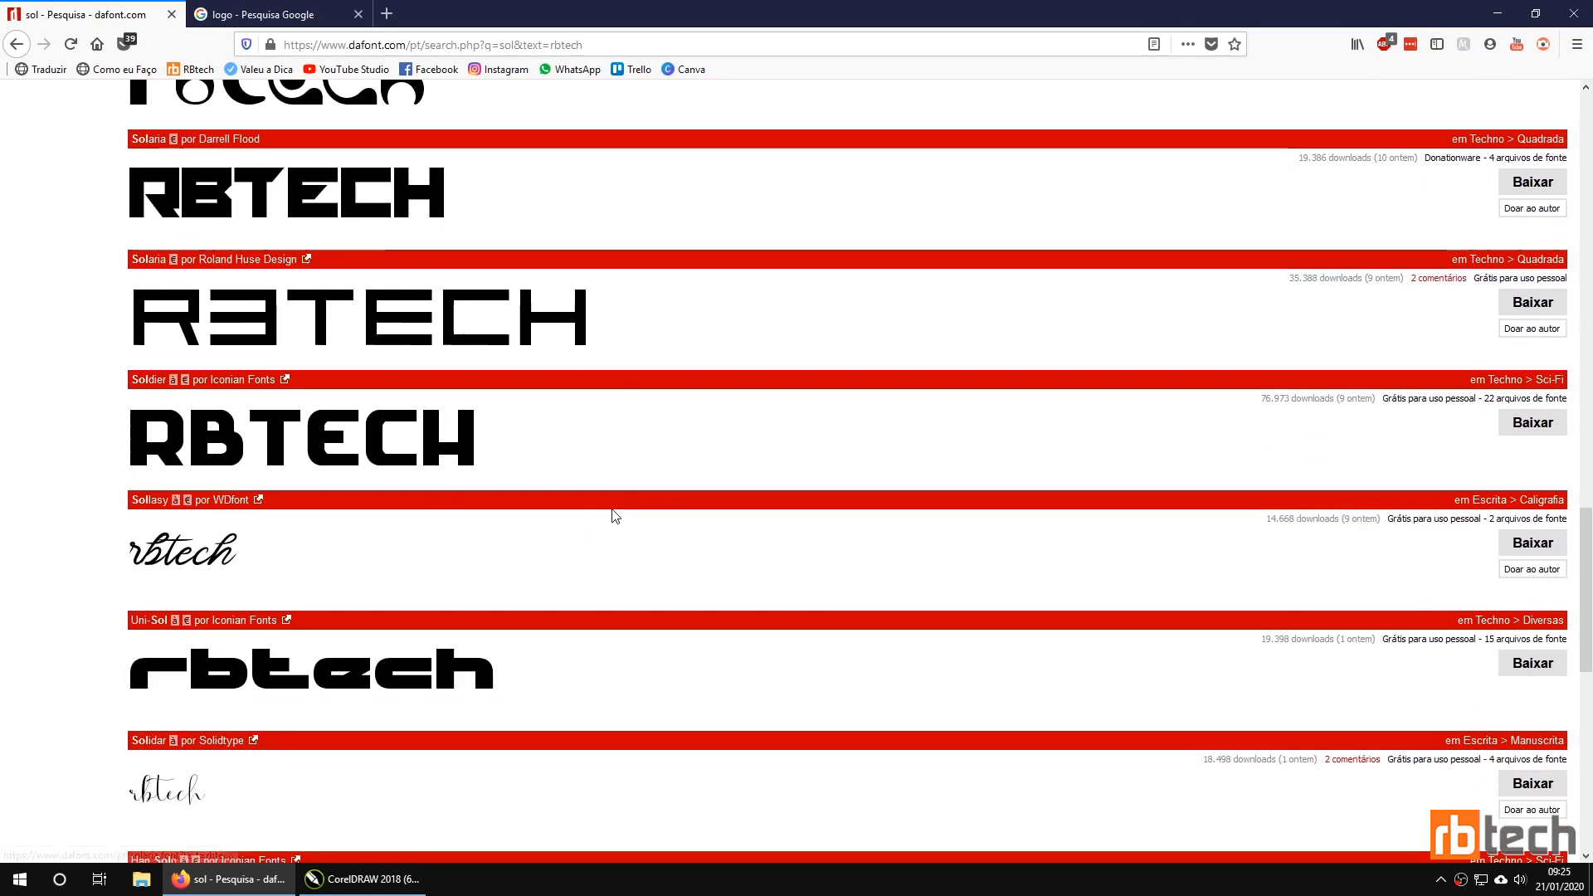
pyautogui.scroll(-2, 530, 456)
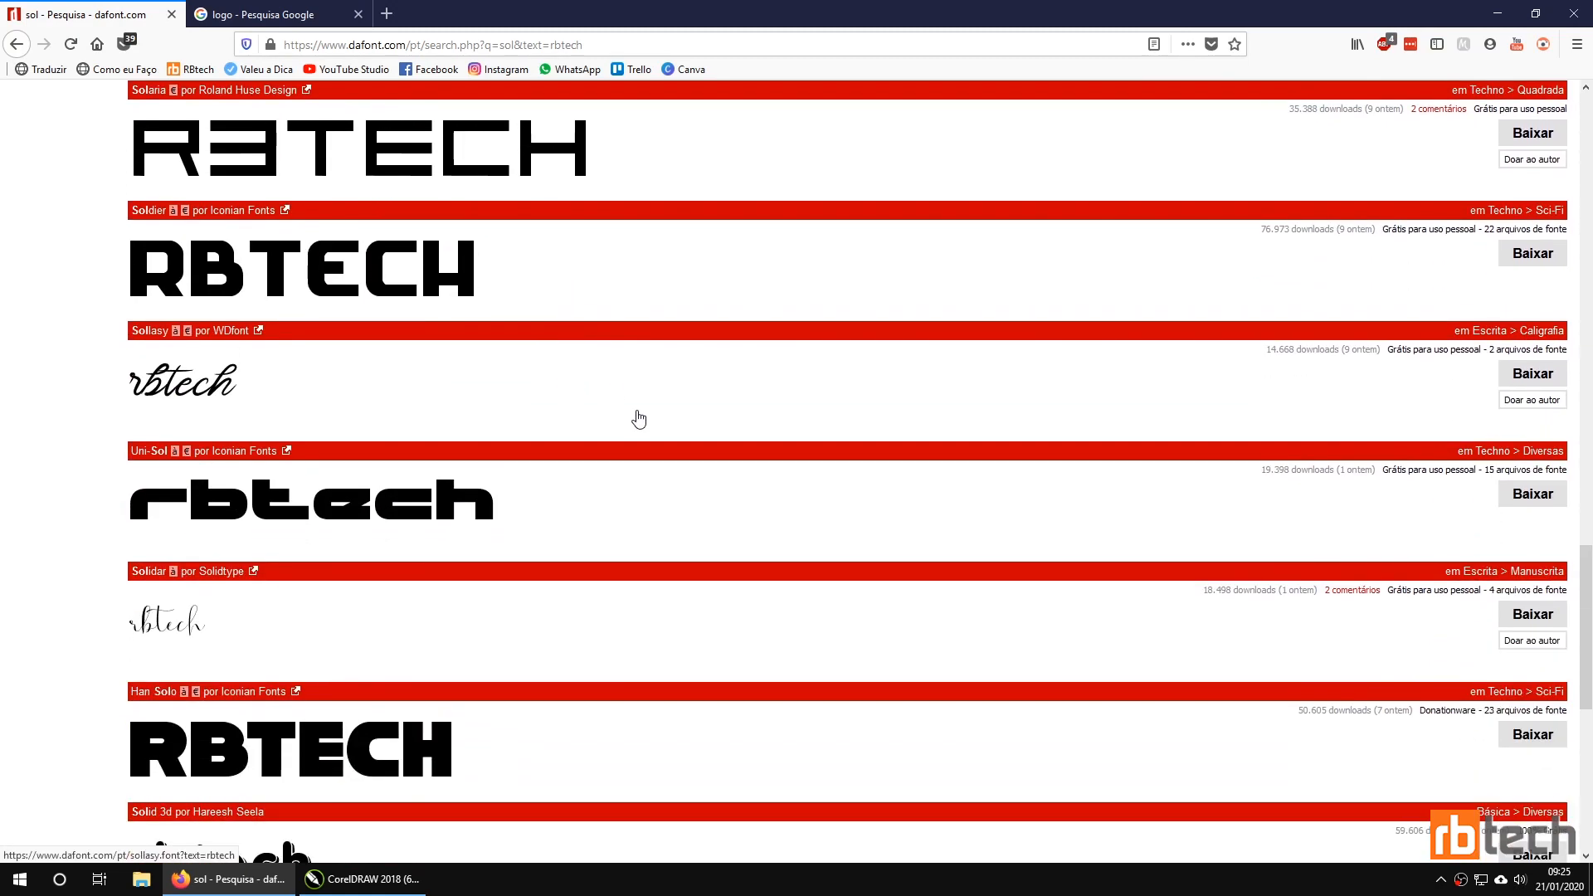
pyautogui.scroll(-3, 654, 402)
pyautogui.scroll(-2, 661, 395)
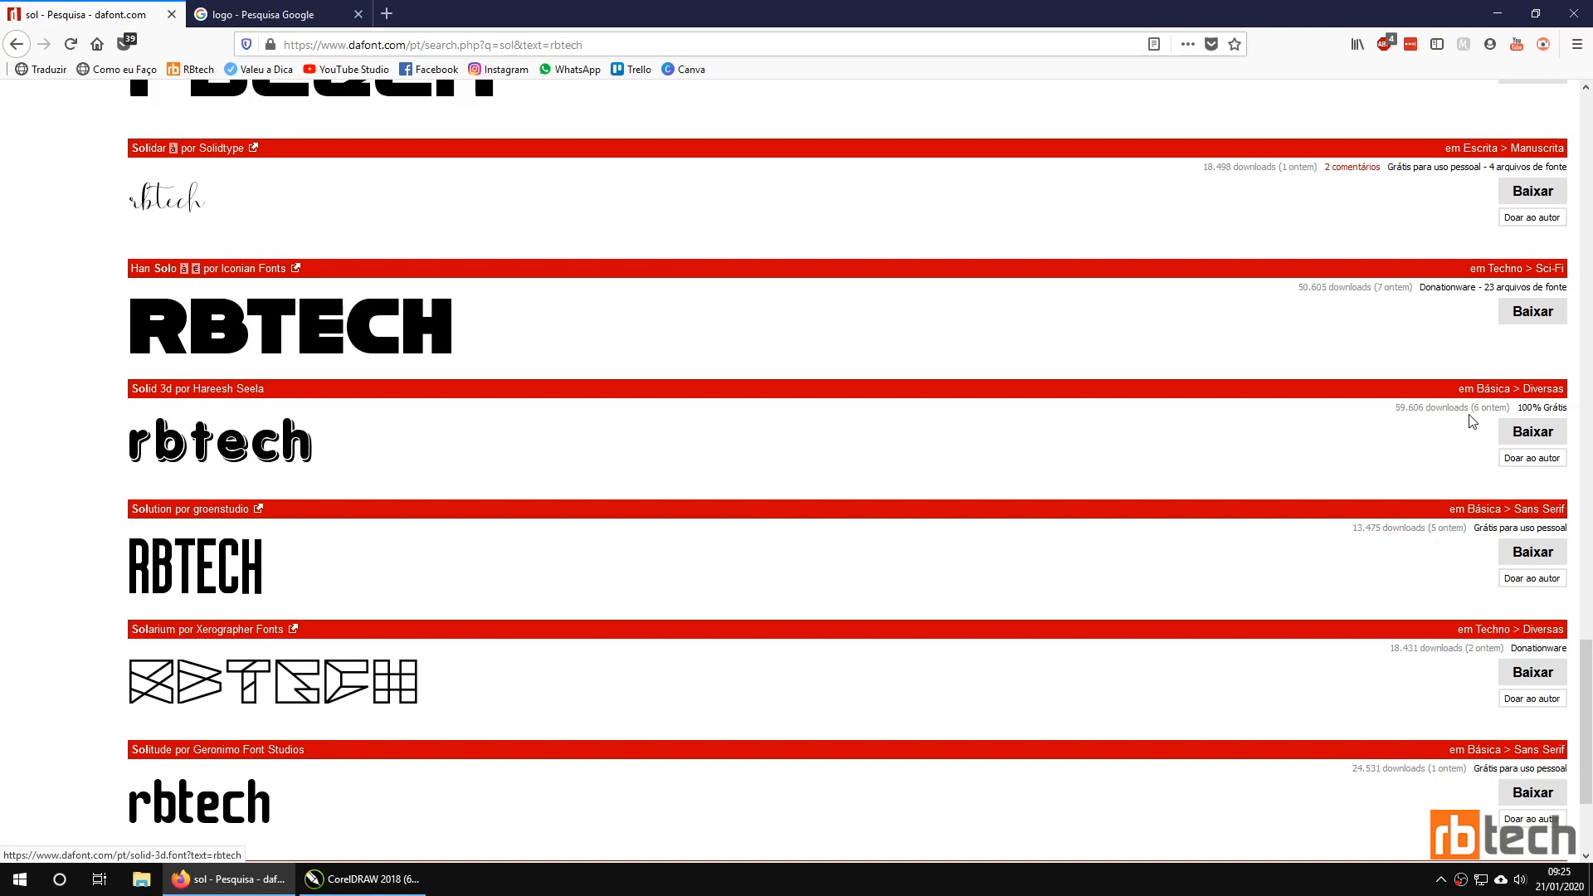
# Download the 100% free Solid 3d font, open solid_3d.zip and check which actions its font file offers.
pyautogui.click(1520, 438)
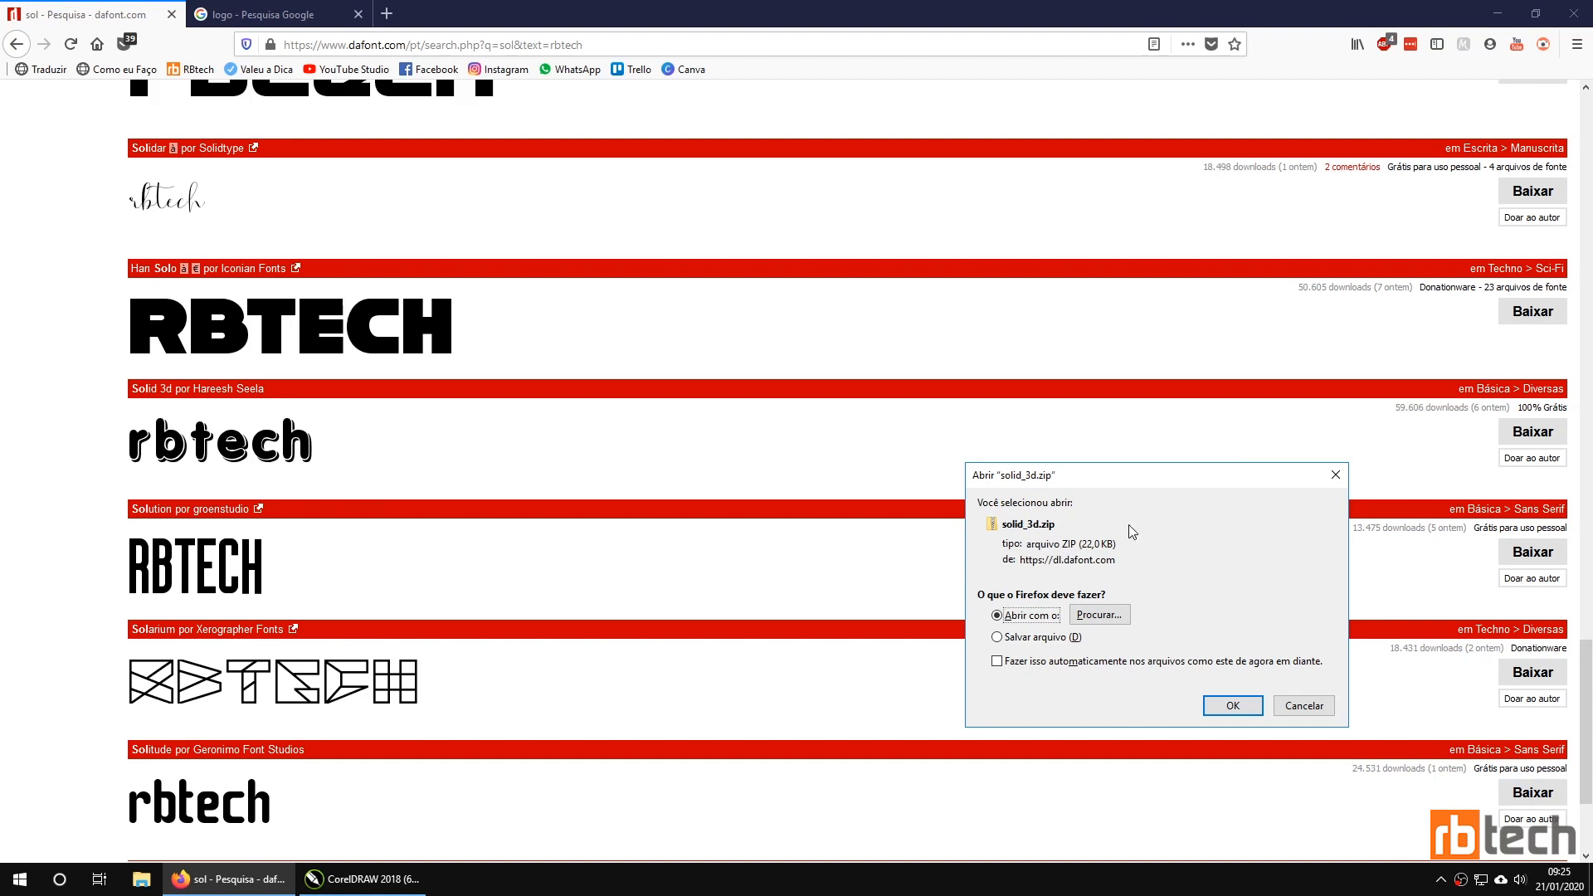
pyautogui.click(1233, 705)
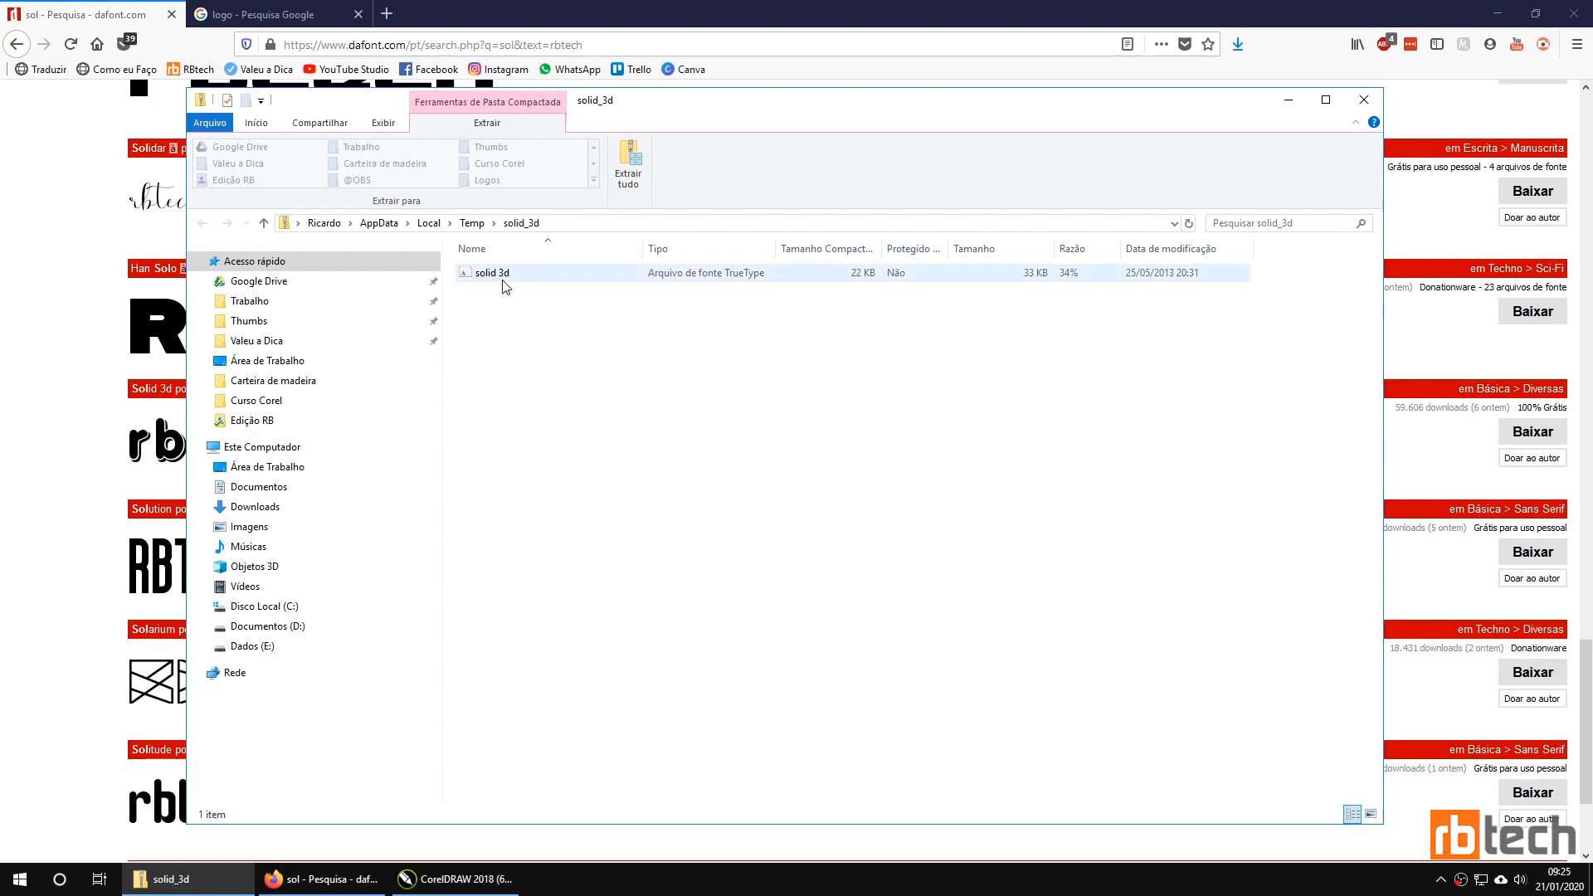
pyautogui.click(502, 282)
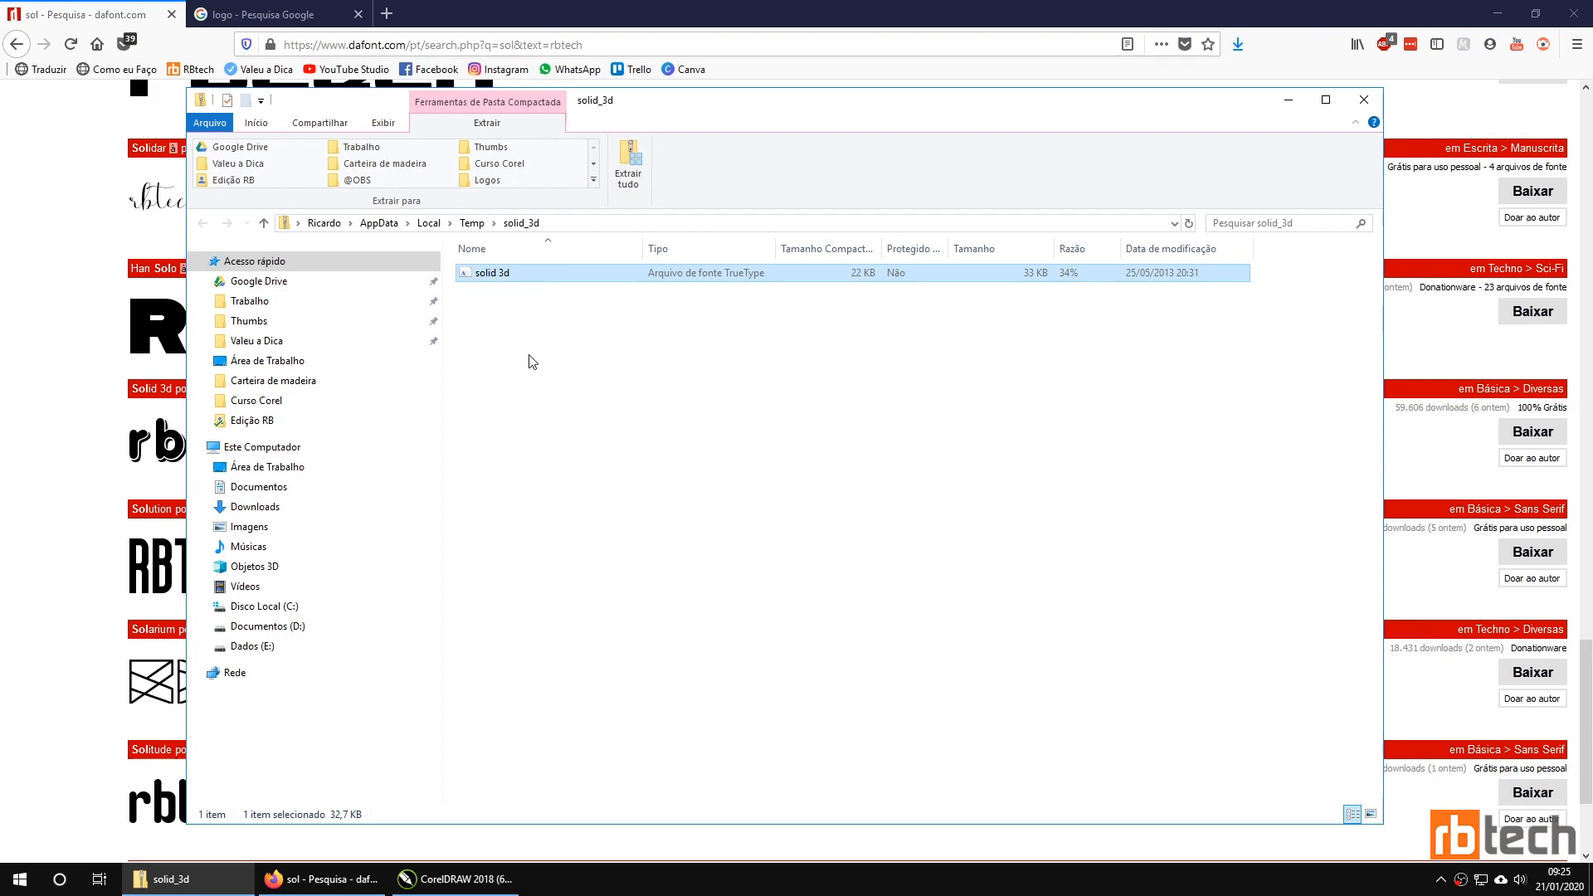
pyautogui.rightClick(512, 283)
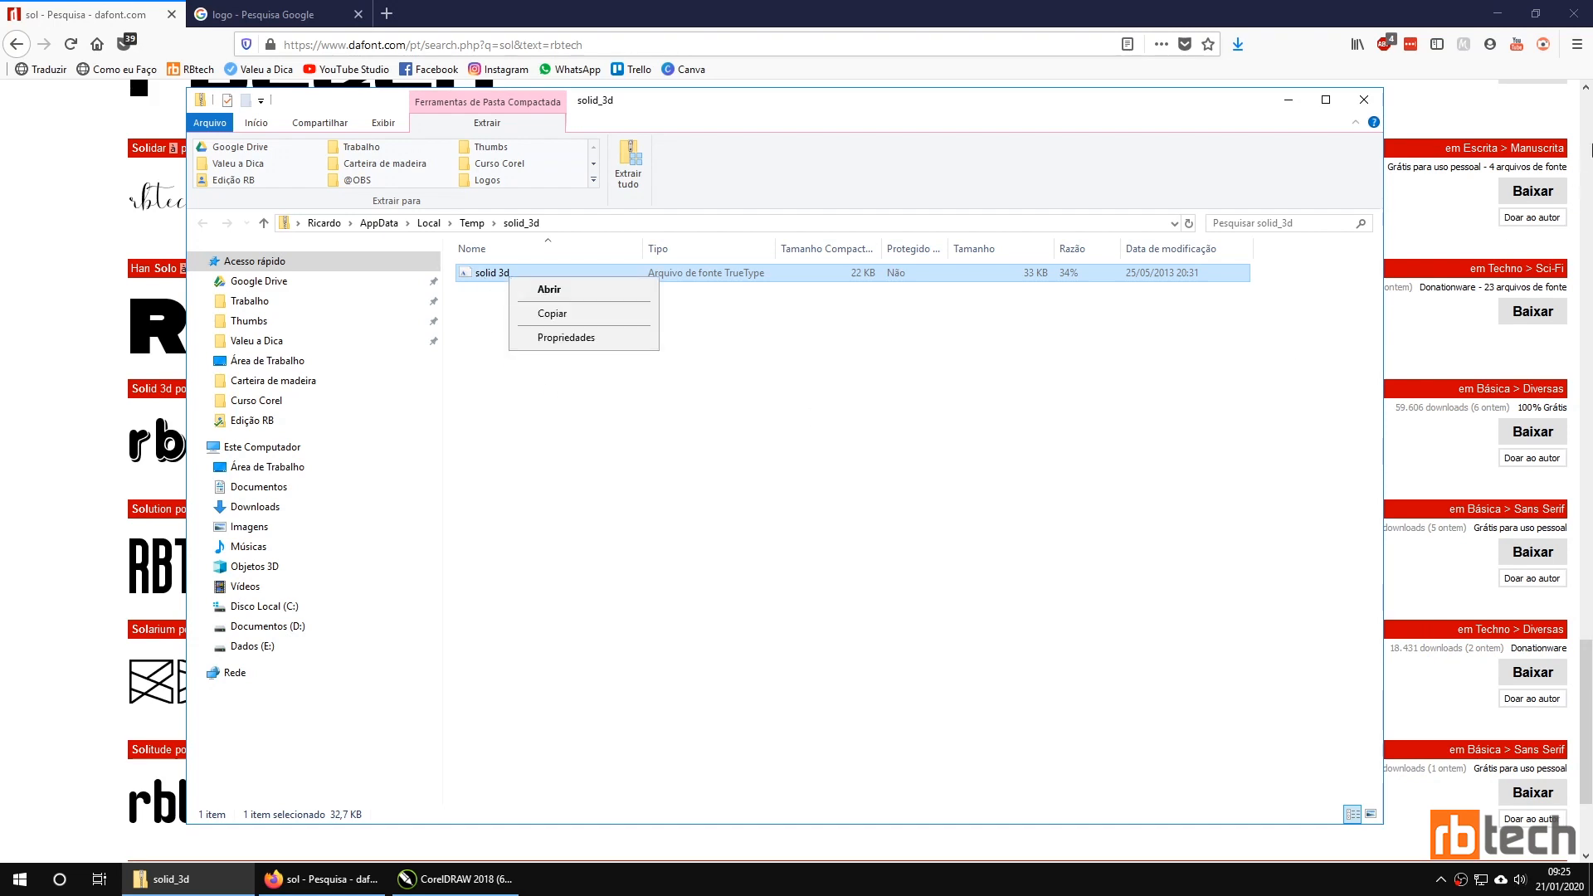
# Minimize the browser and CorelDRAW, copy the solid 3d font file onto the desktop and close the archive.
pyautogui.click(1497, 15)
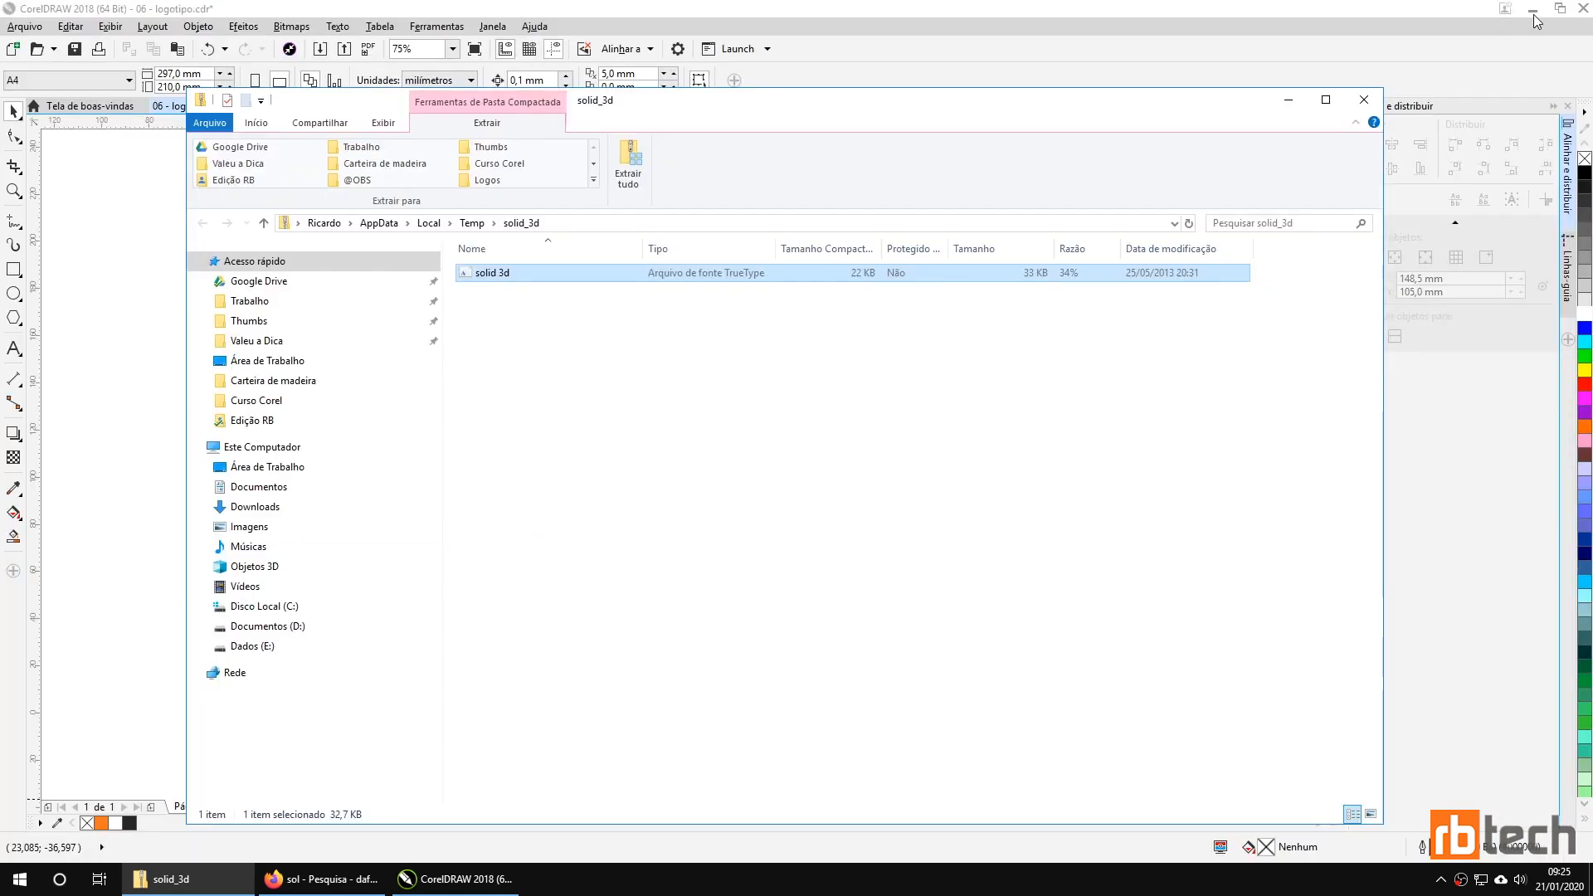
pyautogui.click(1531, 12)
pyautogui.moveTo(502, 280); pyautogui.dragTo(80, 381)
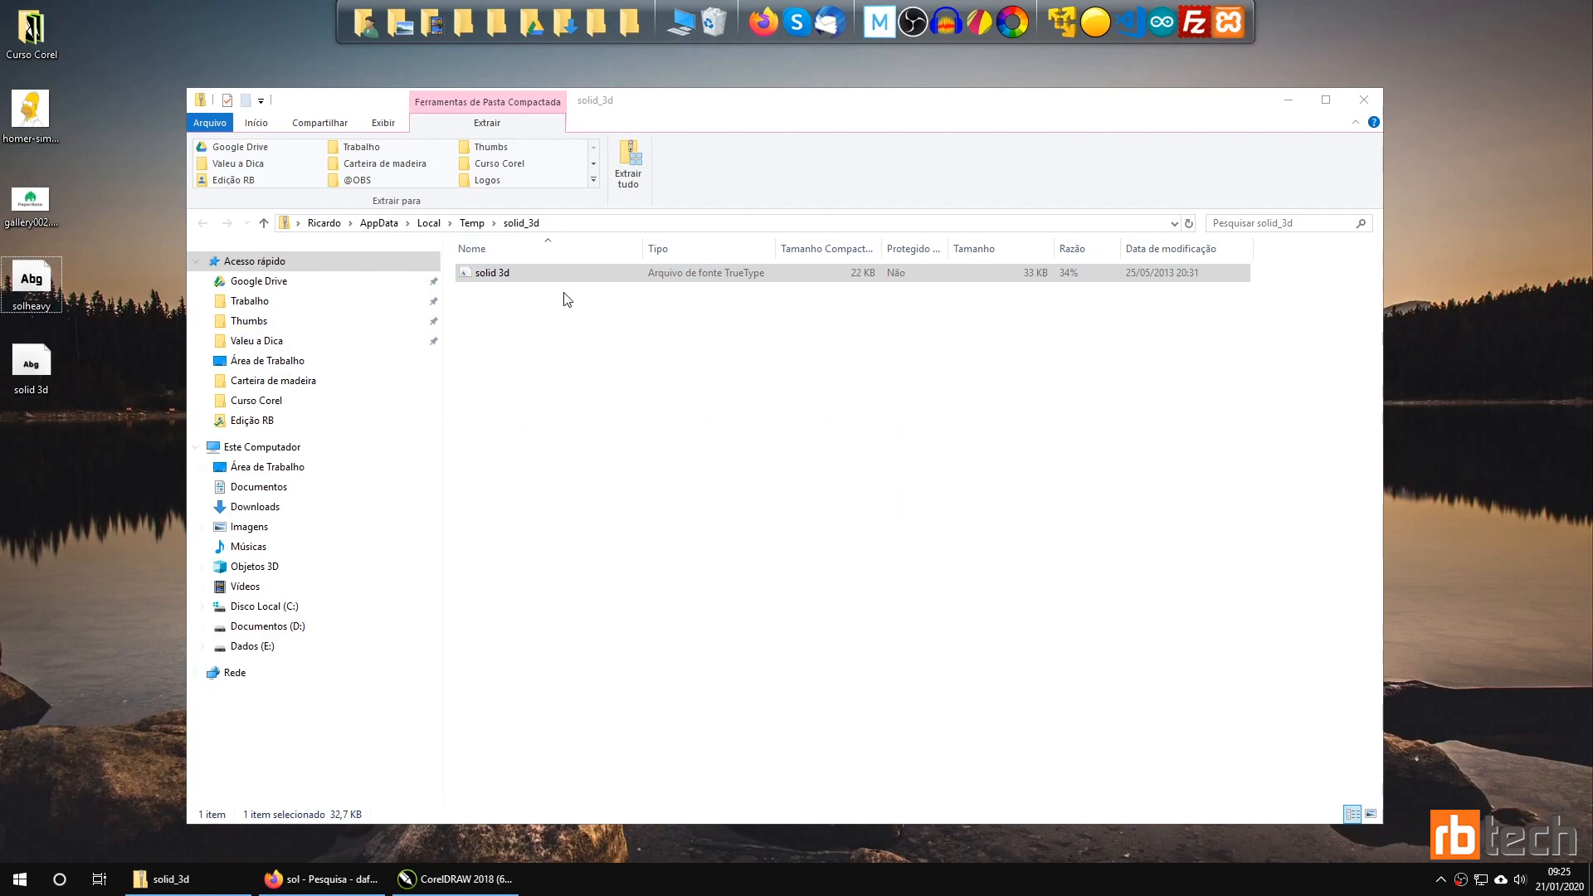
pyautogui.click(1363, 100)
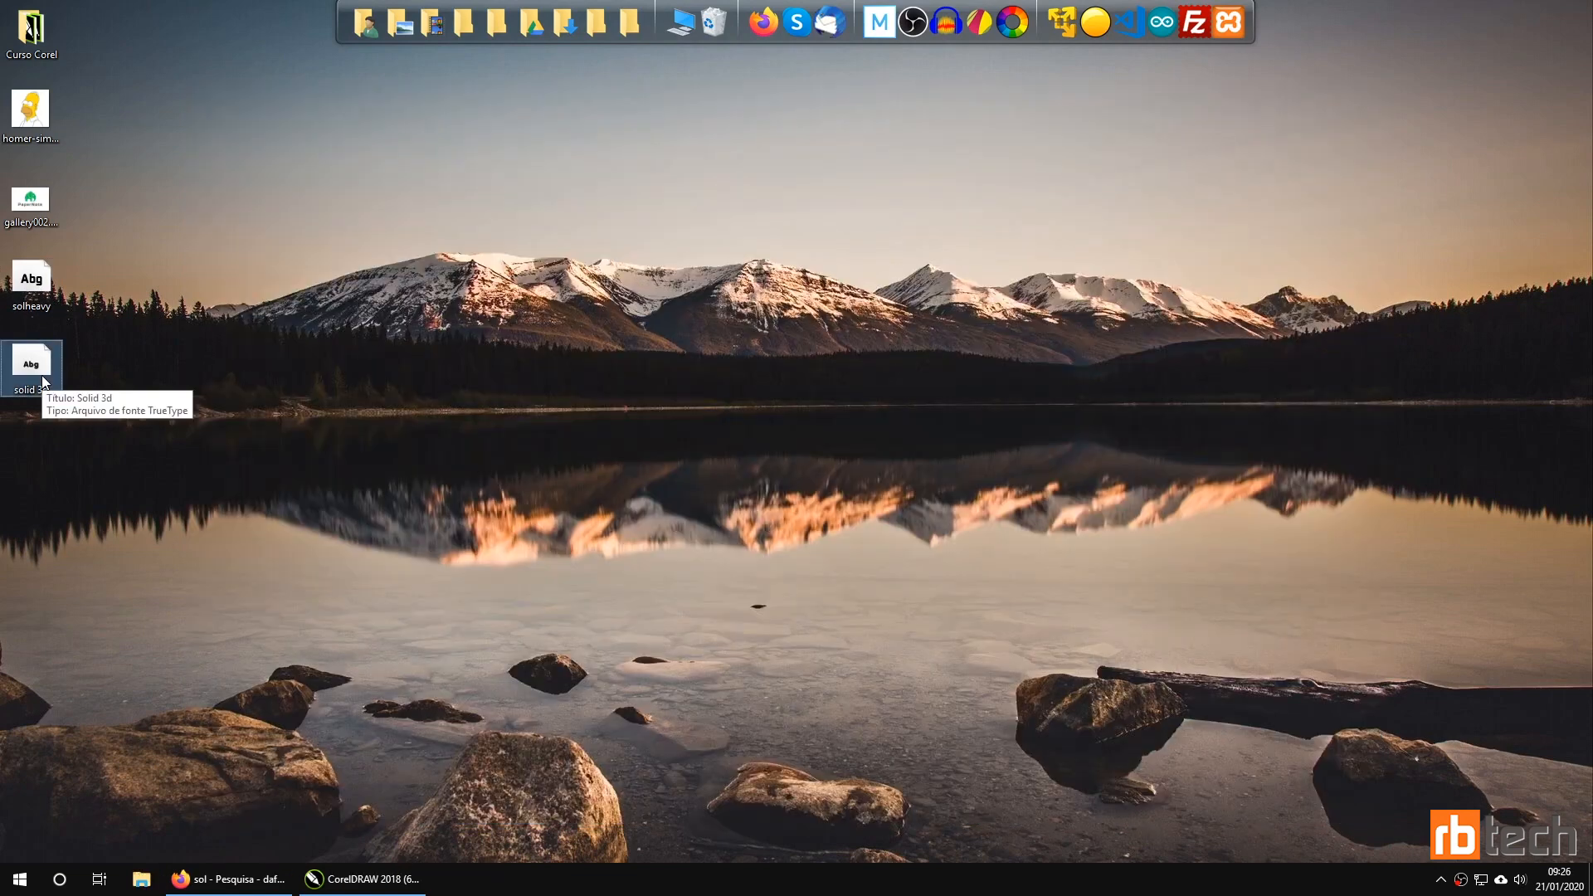
# Install the solid 3d font from its file on the desktop.
pyautogui.rightClick(41, 375)
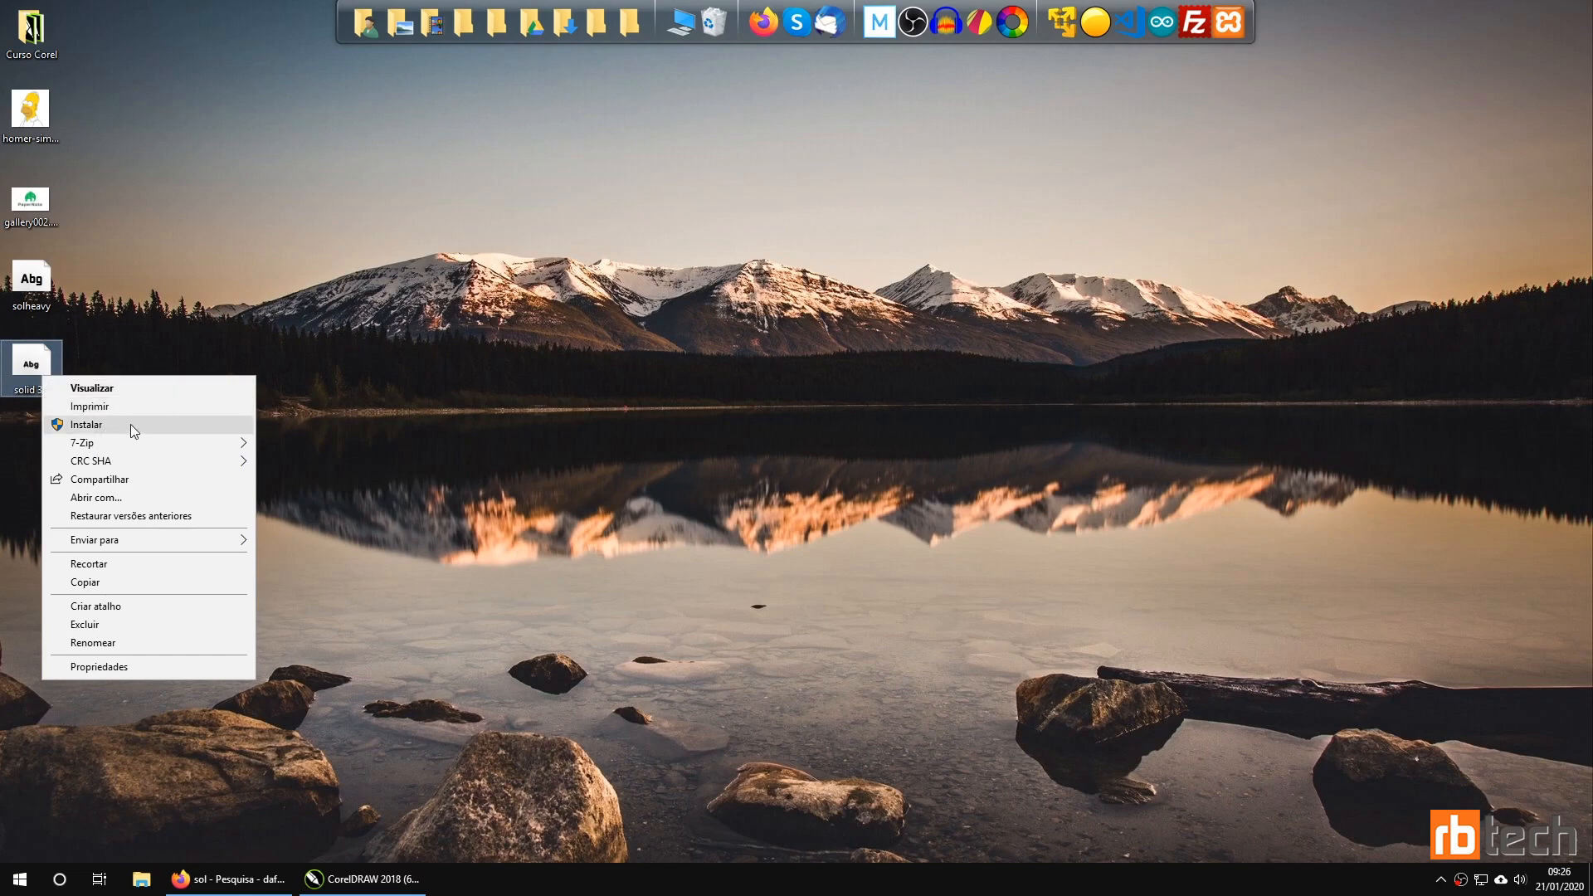
pyautogui.click(38, 395)
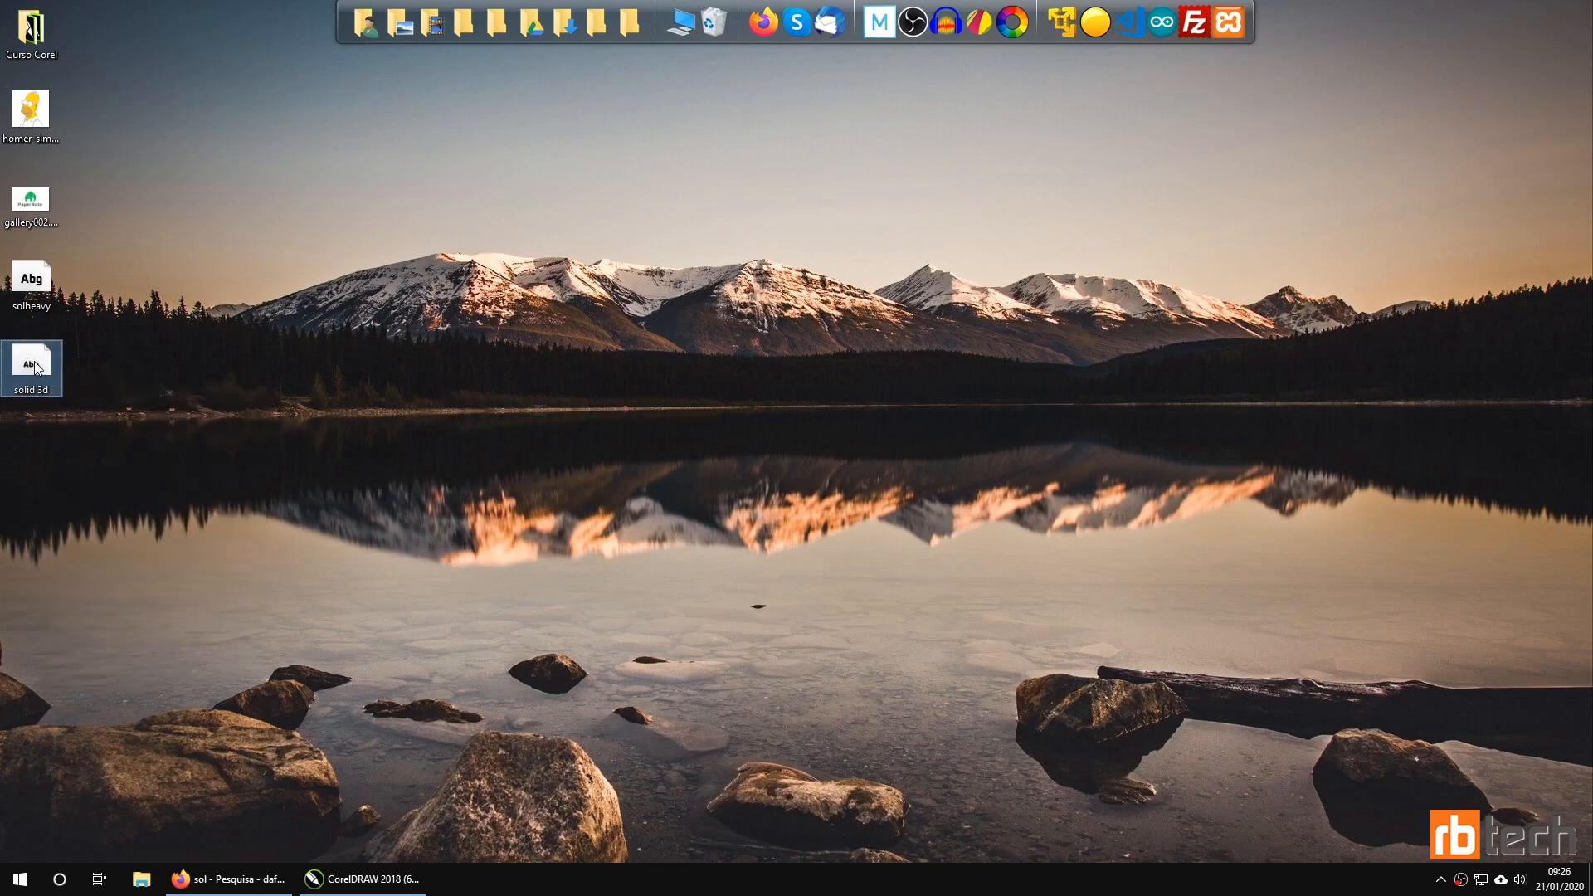
pyautogui.rightClick(35, 363)
pyautogui.click(111, 415)
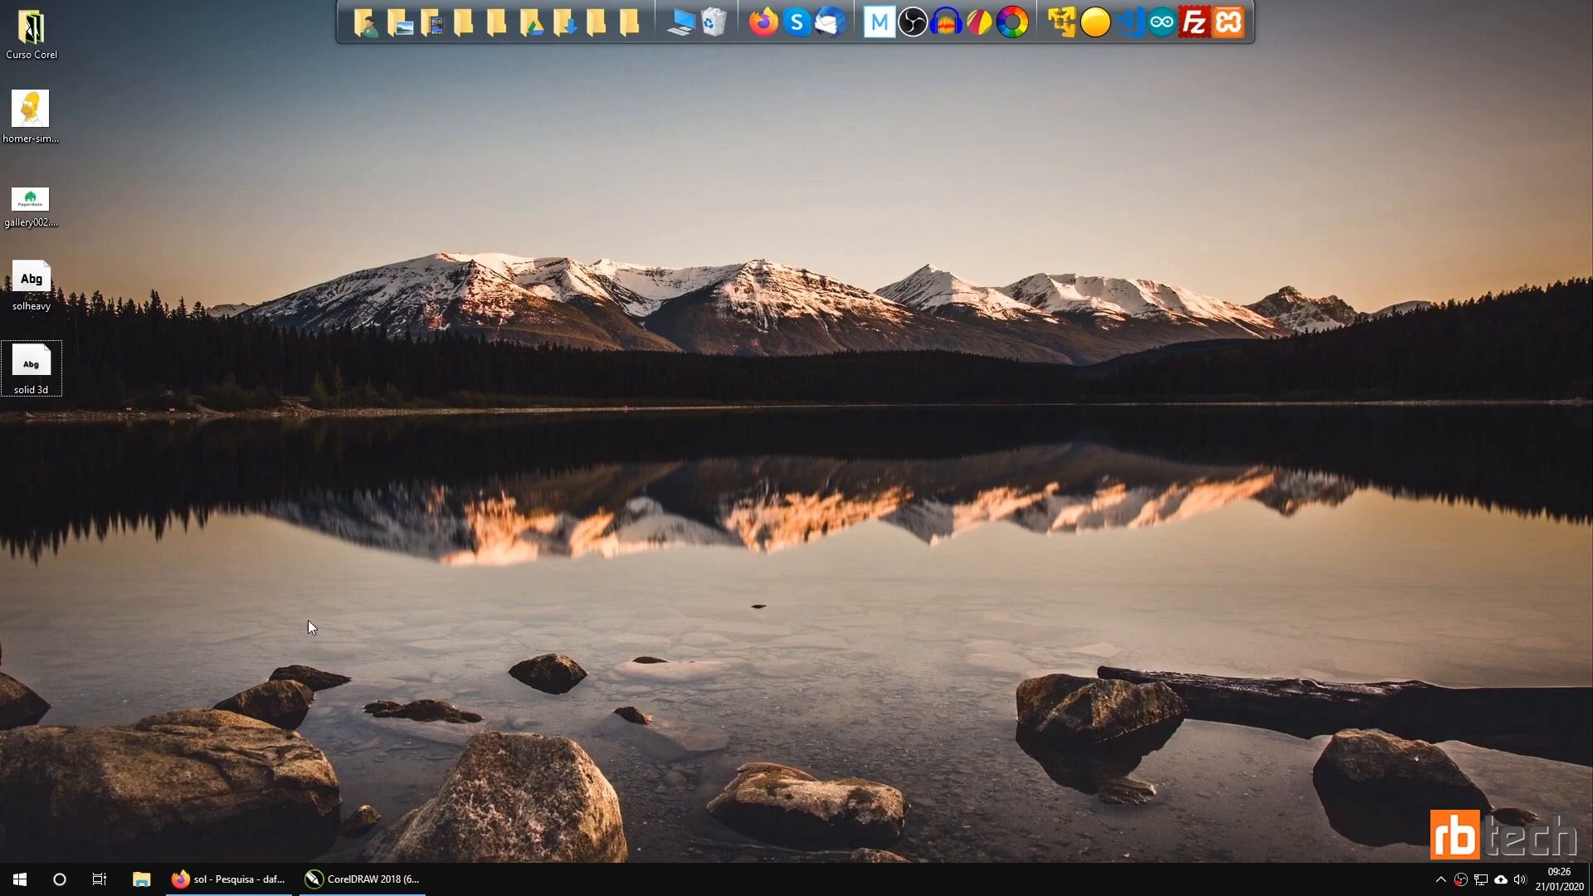
# Switch to CorelDRAW and add the artistic text "rb tech" above the logo.
pyautogui.click(362, 879)
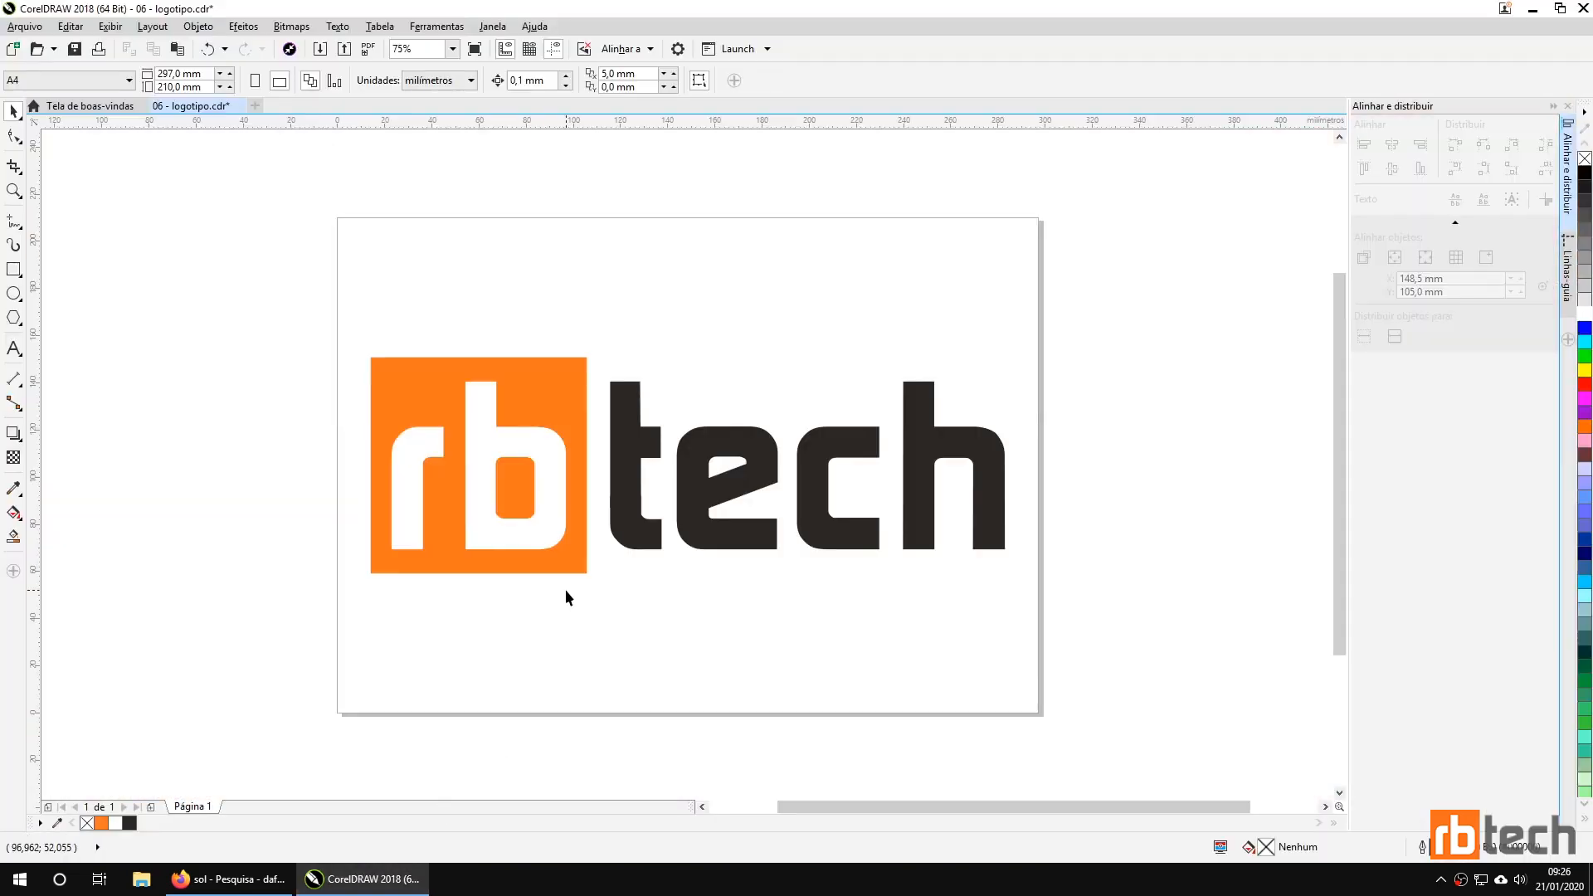
pyautogui.click(13, 348)
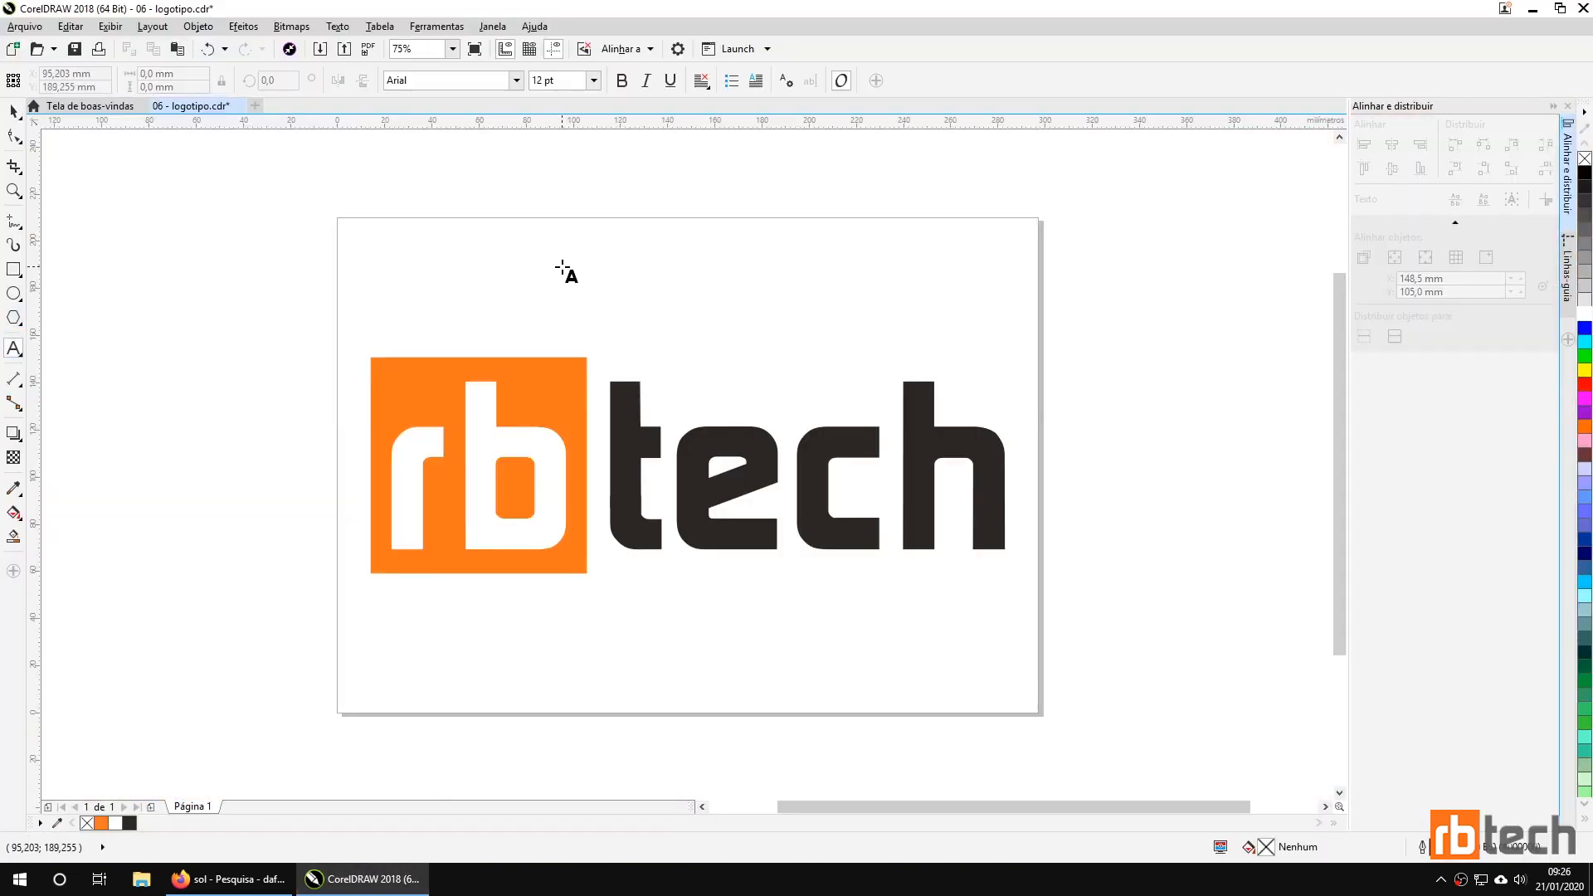
pyautogui.click(561, 259)
pyautogui.write('rb te')
pyautogui.press('BackSpace')
pyautogui.press('BackSpace')
pyautogui.press('BackSpace')
pyautogui.write('tech')
pyautogui.click(13, 110)
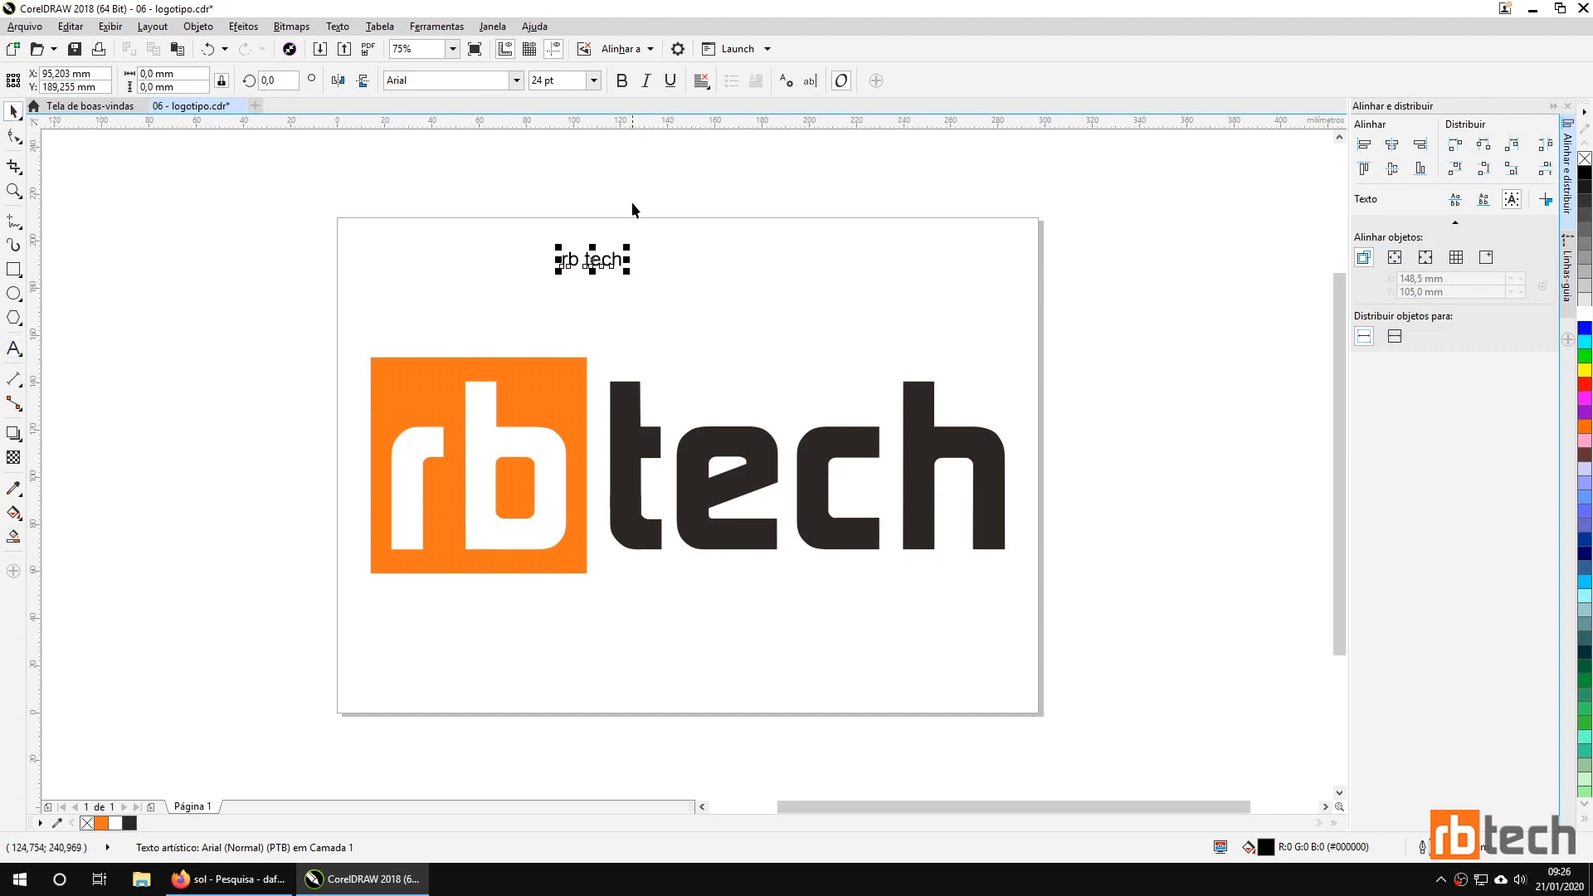
# Enlarge the "rb tech" text to about 108 pt and set its font to Solid 3d.
pyautogui.moveTo(690, 310); pyautogui.dragTo(735, 245)
pyautogui.click(516, 86)
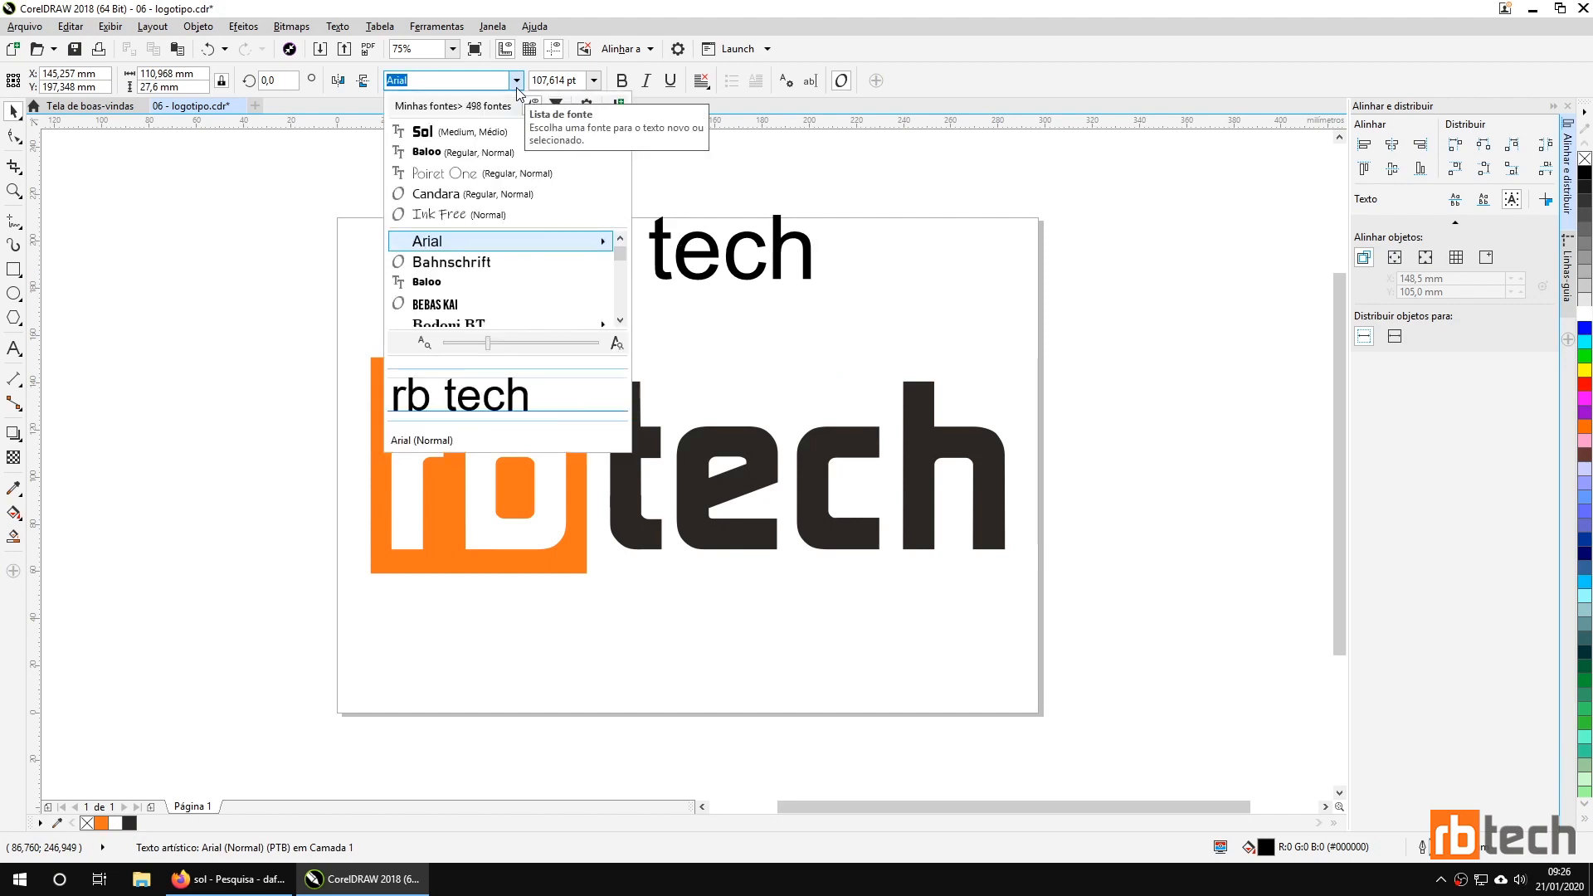
pyautogui.write('solid')
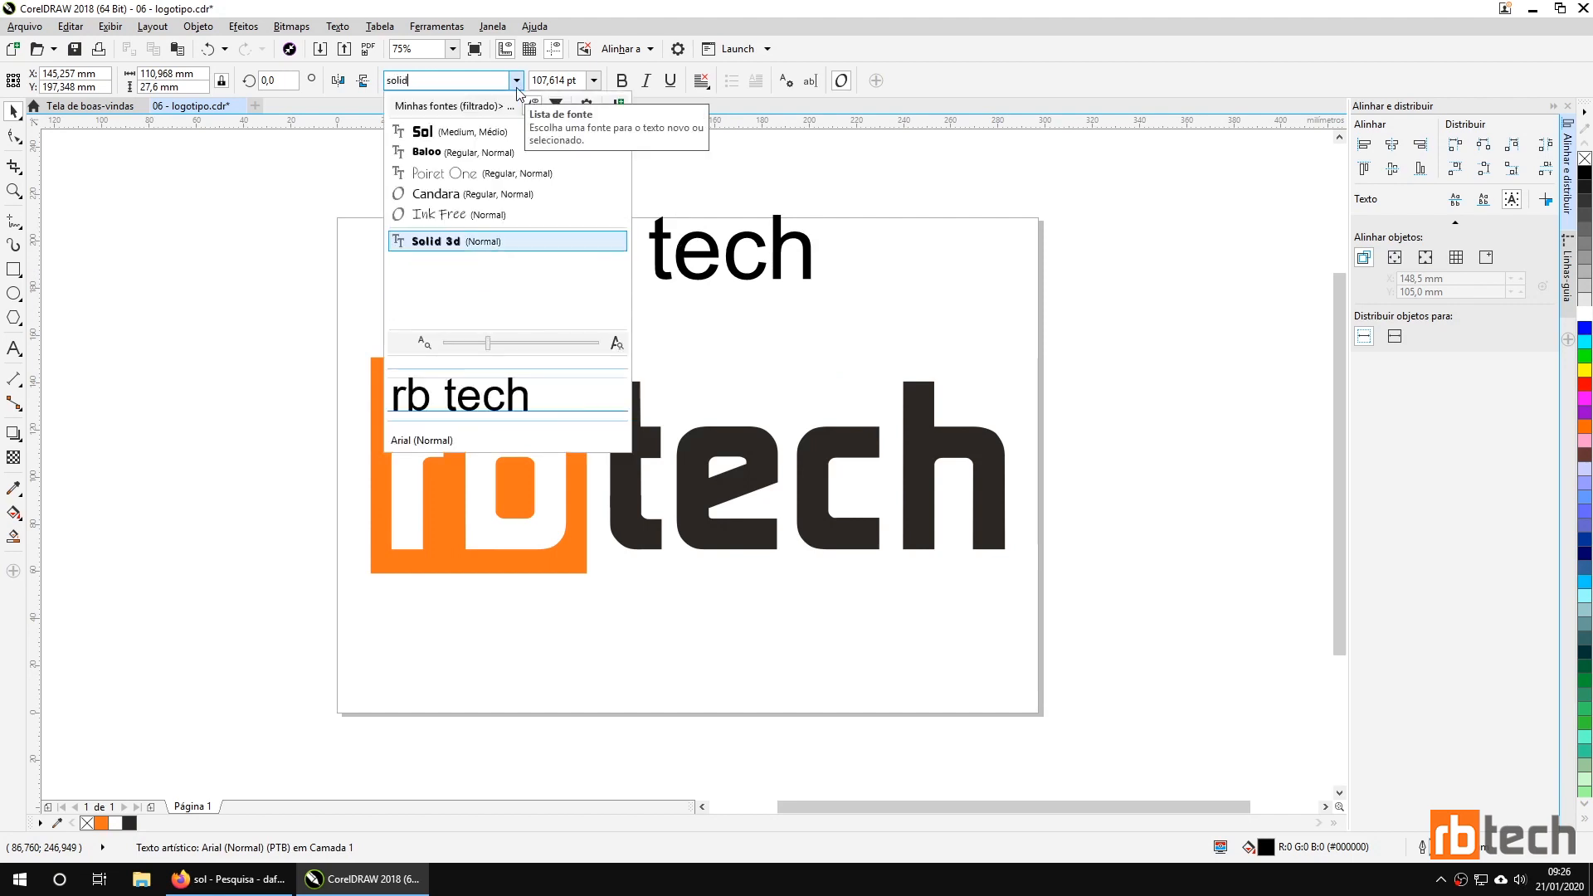
pyautogui.click(449, 245)
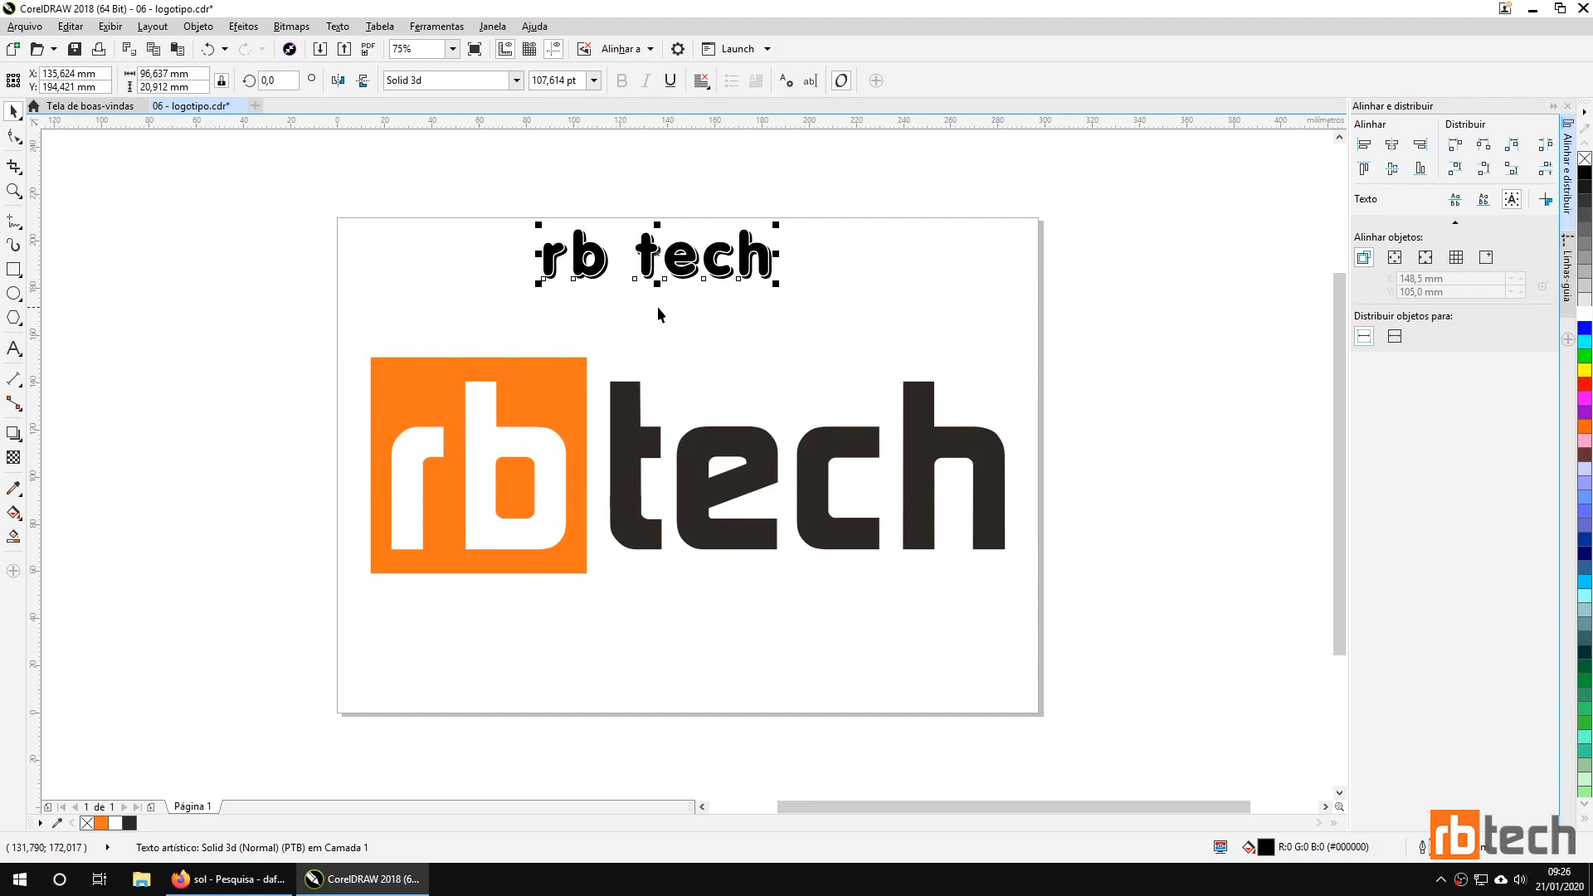
pyautogui.click(938, 272)
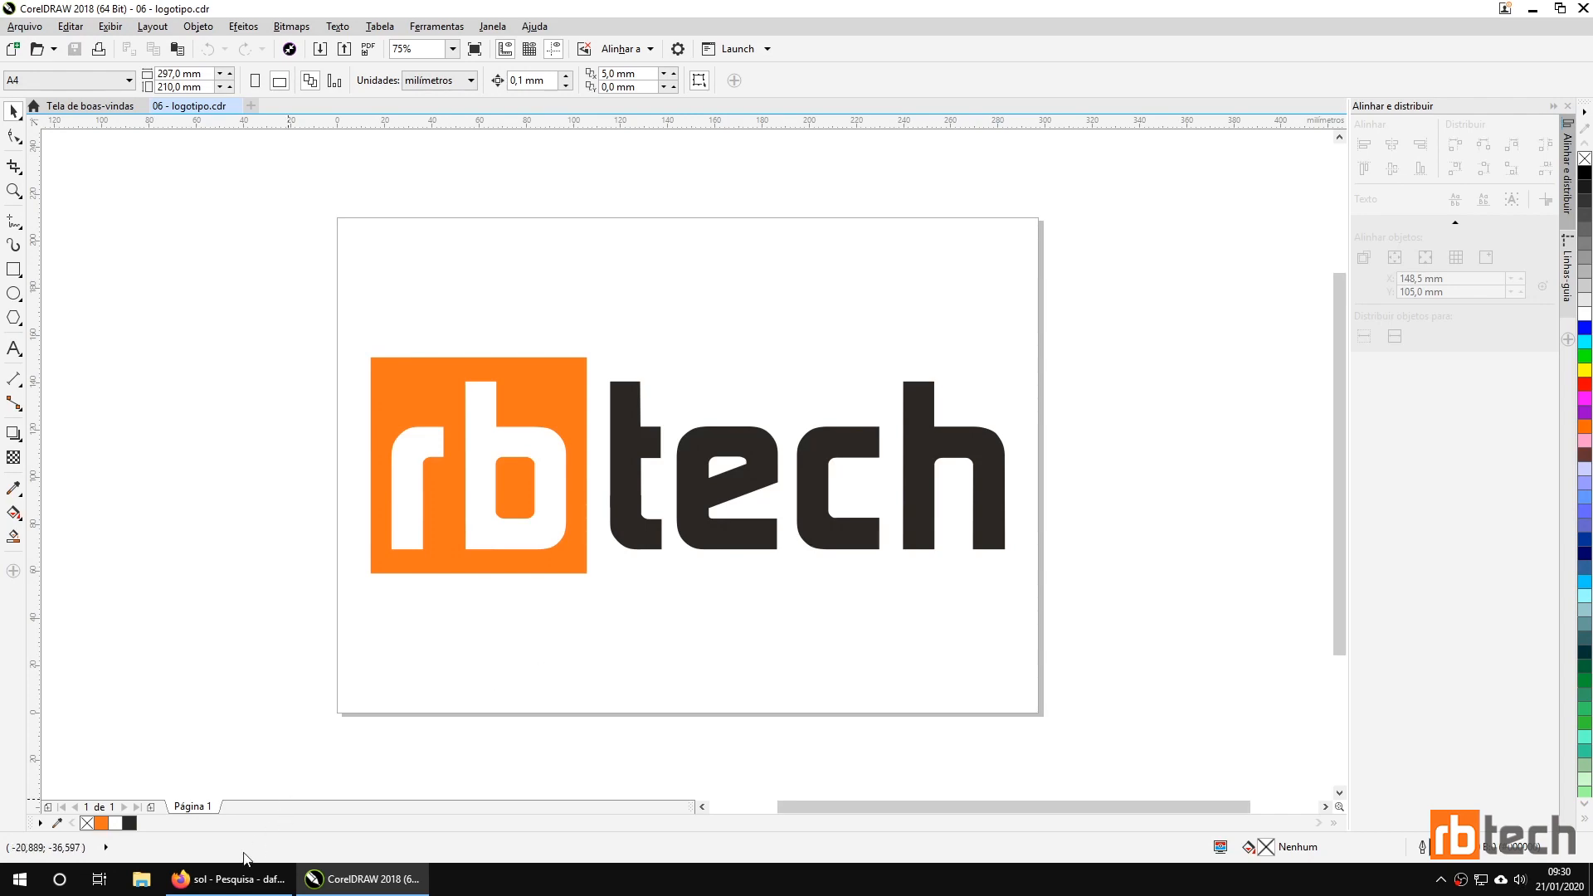
# Switch to the Google results for "logo" in Firefox and open the Free Logo Design site.
pyautogui.click(231, 878)
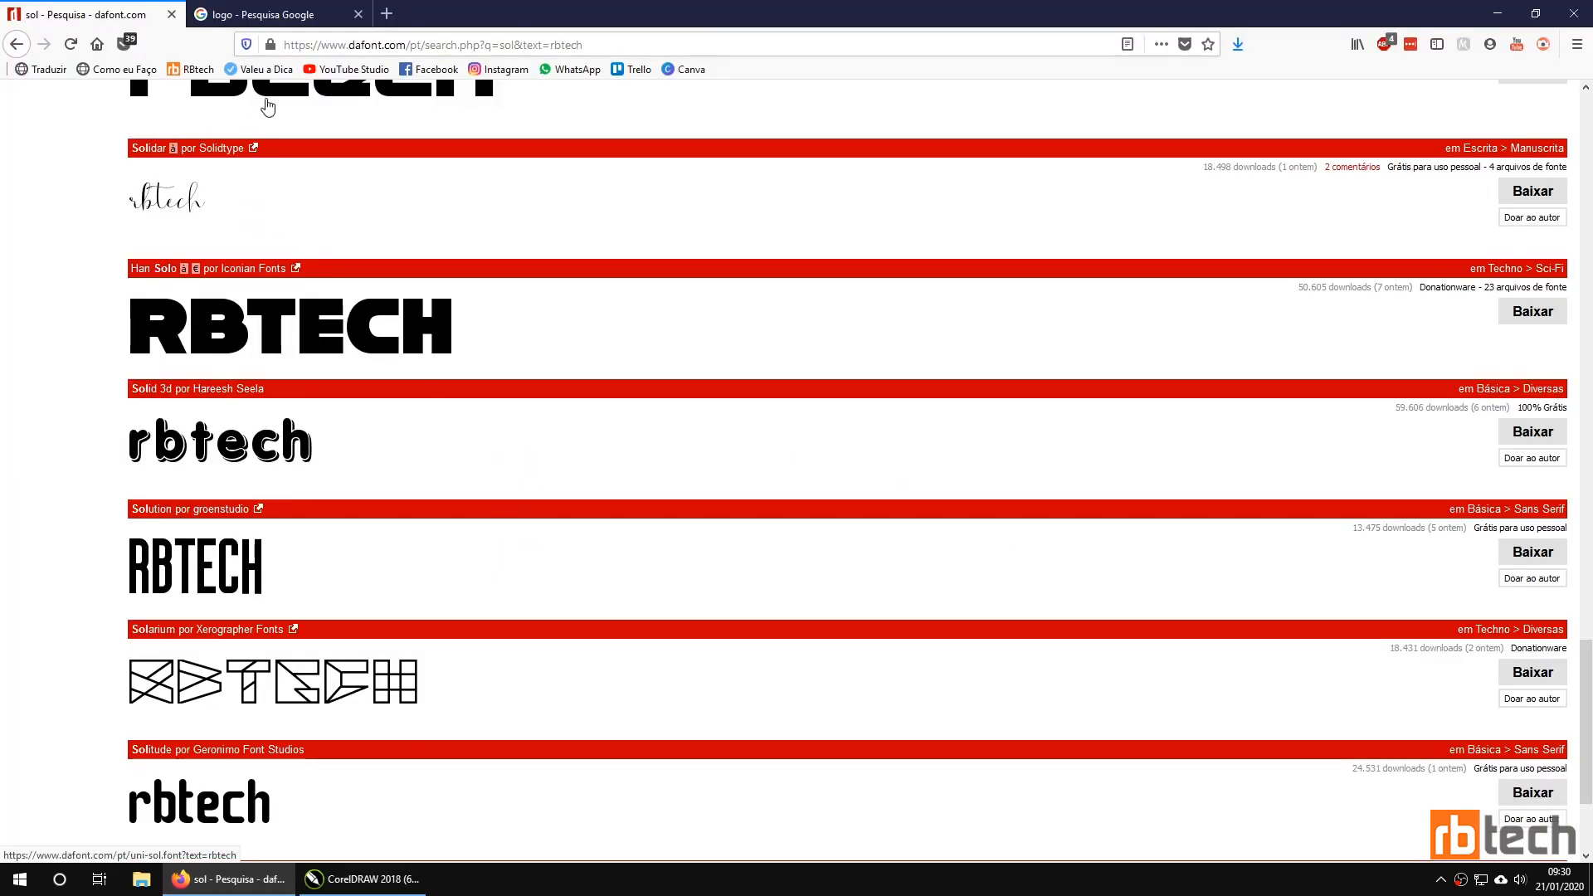
pyautogui.click(313, 22)
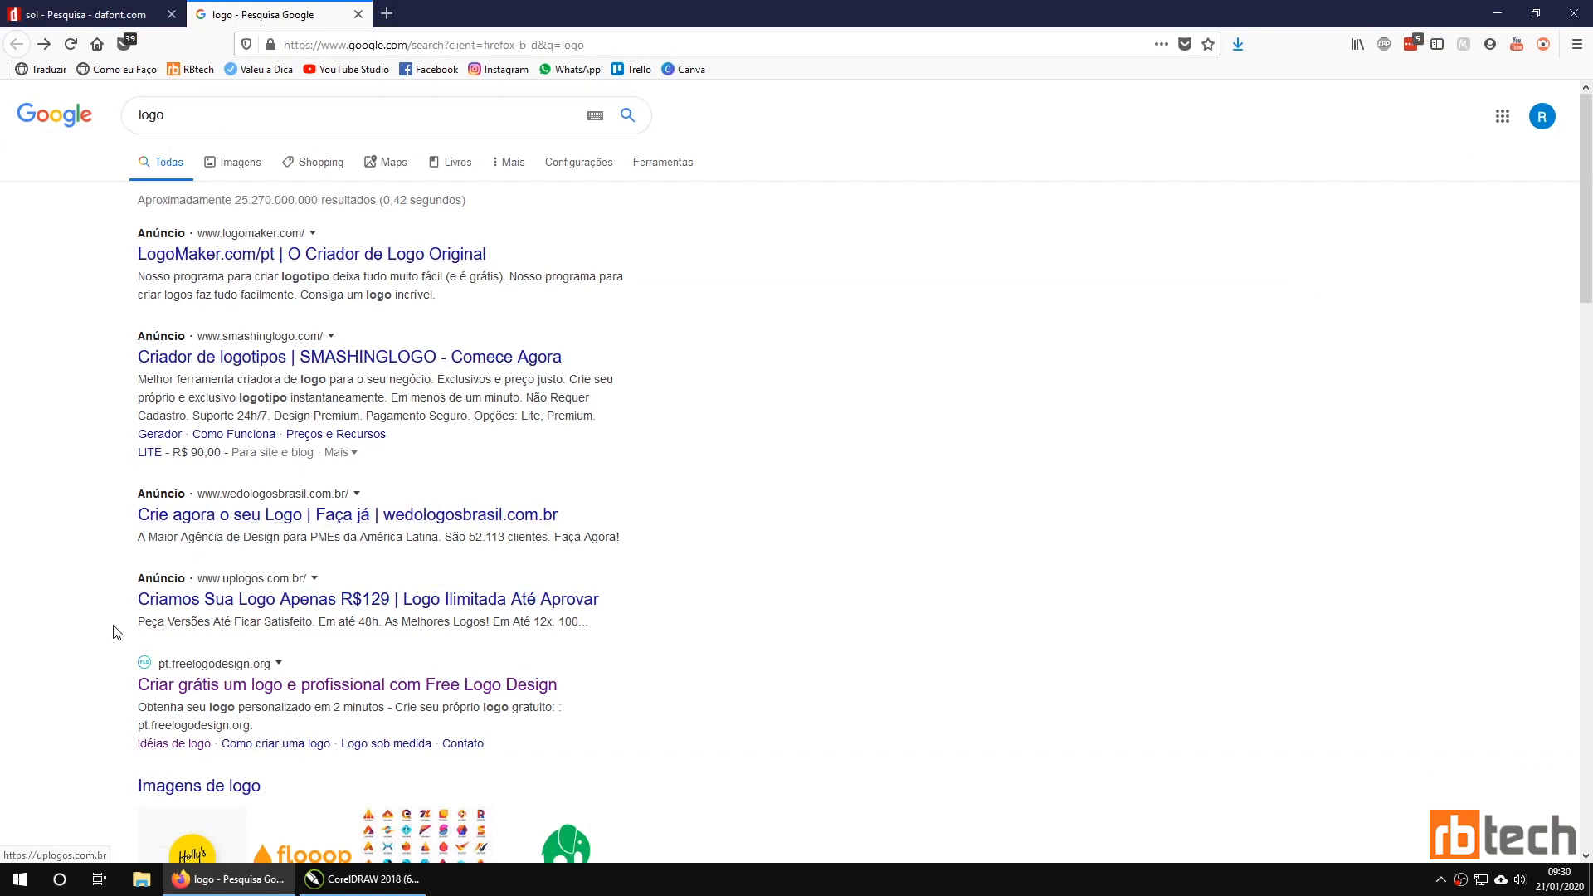
pyautogui.scroll(-2, 118, 630)
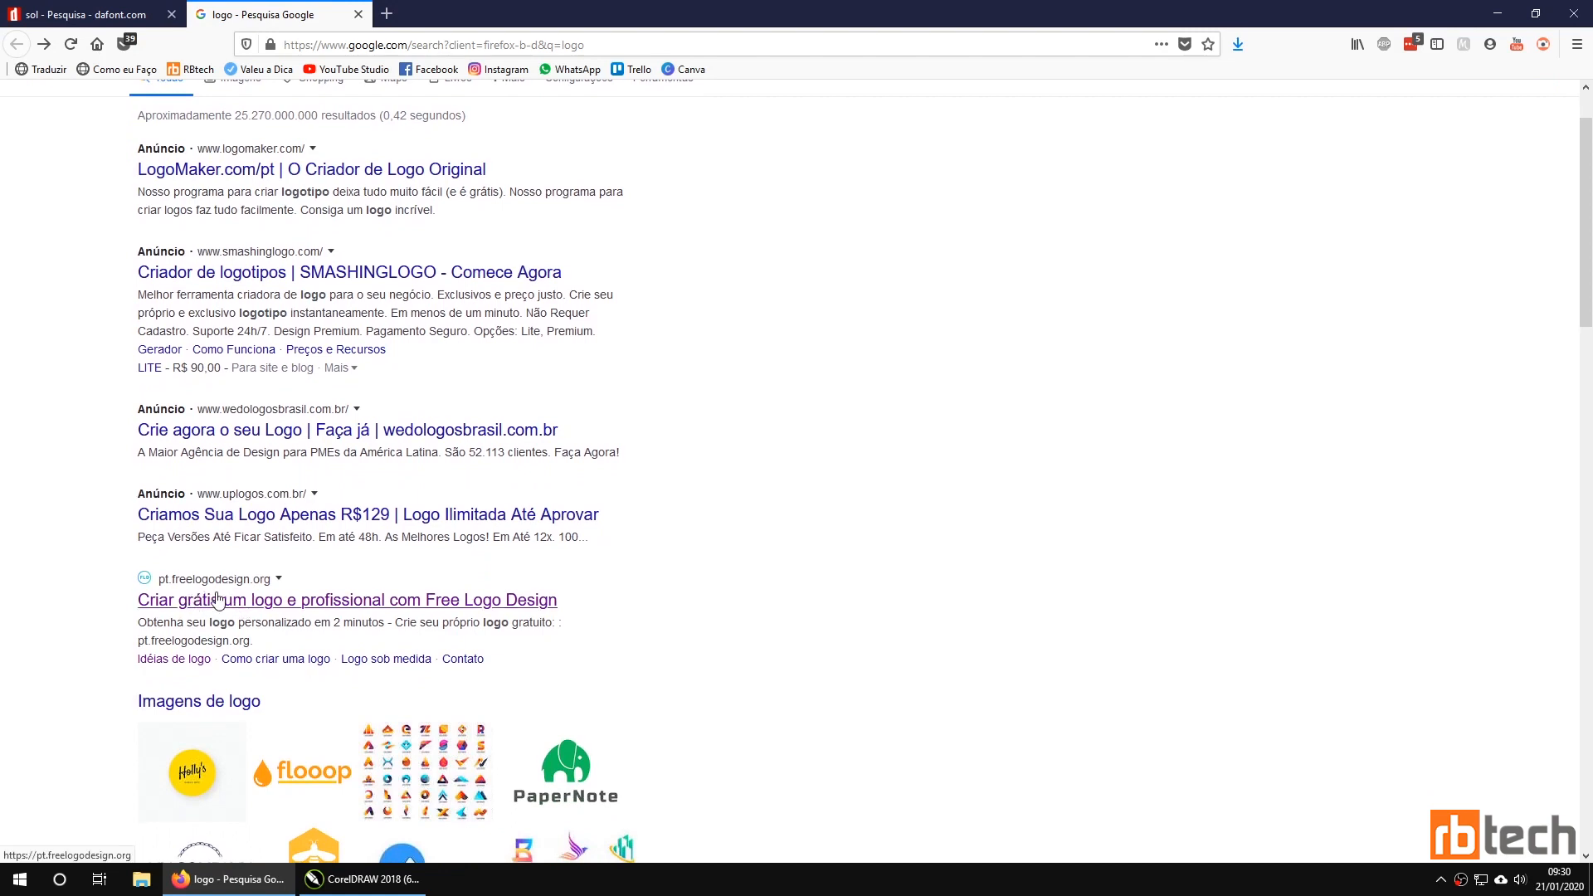
pyautogui.click(370, 607)
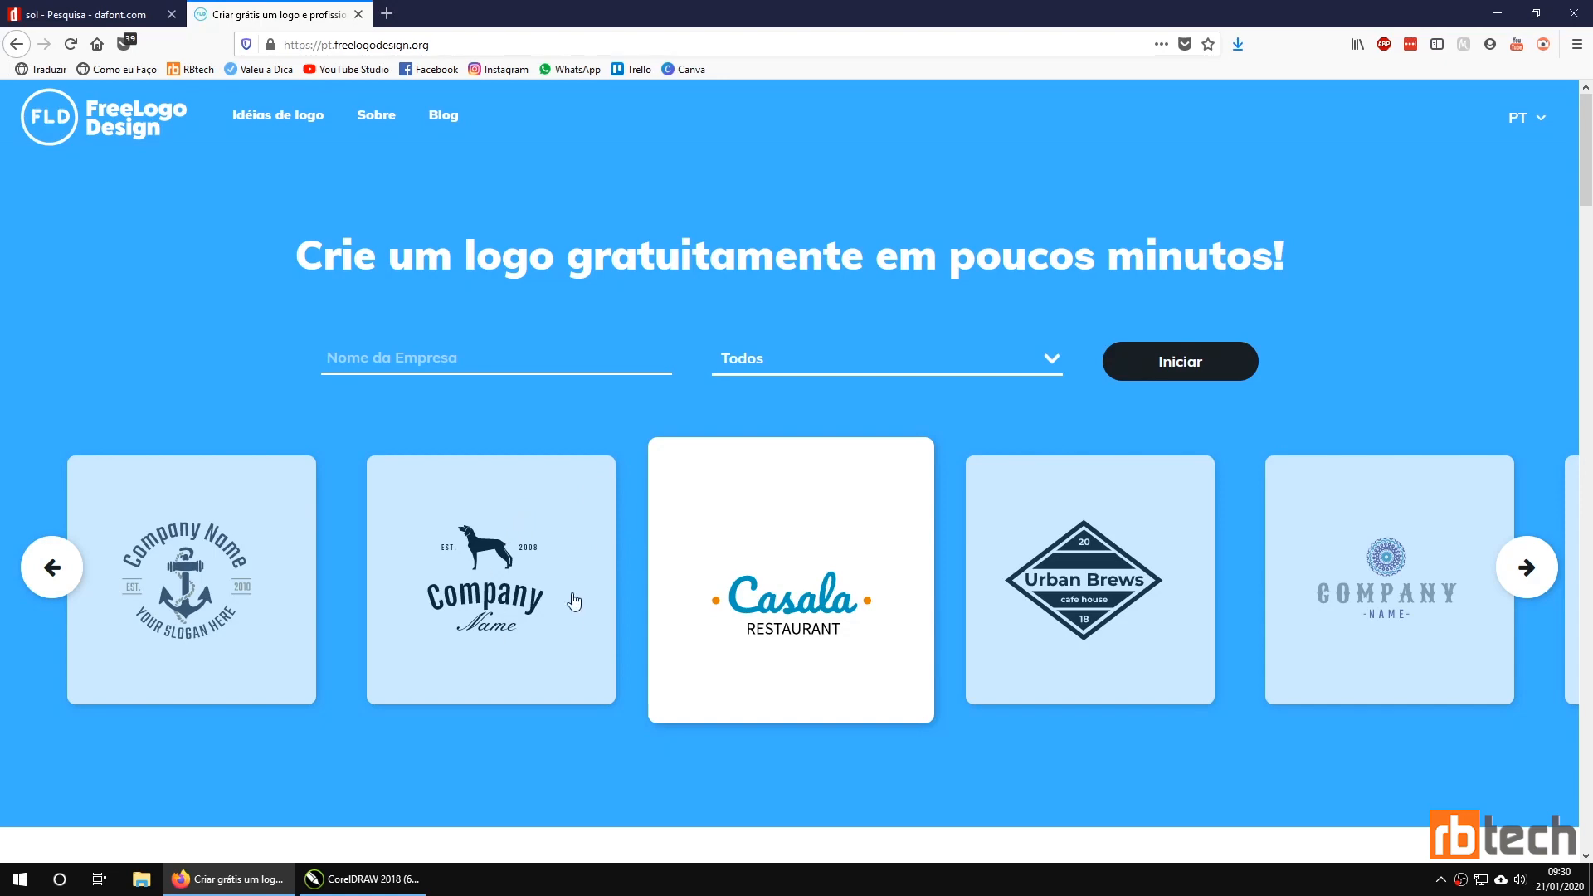
# Look over the Free Logo Design home page and its list of business categories, leaving the category unchanged.
pyautogui.scroll(-2, 562, 547)
pyautogui.scroll(2, 573, 522)
pyautogui.click(863, 367)
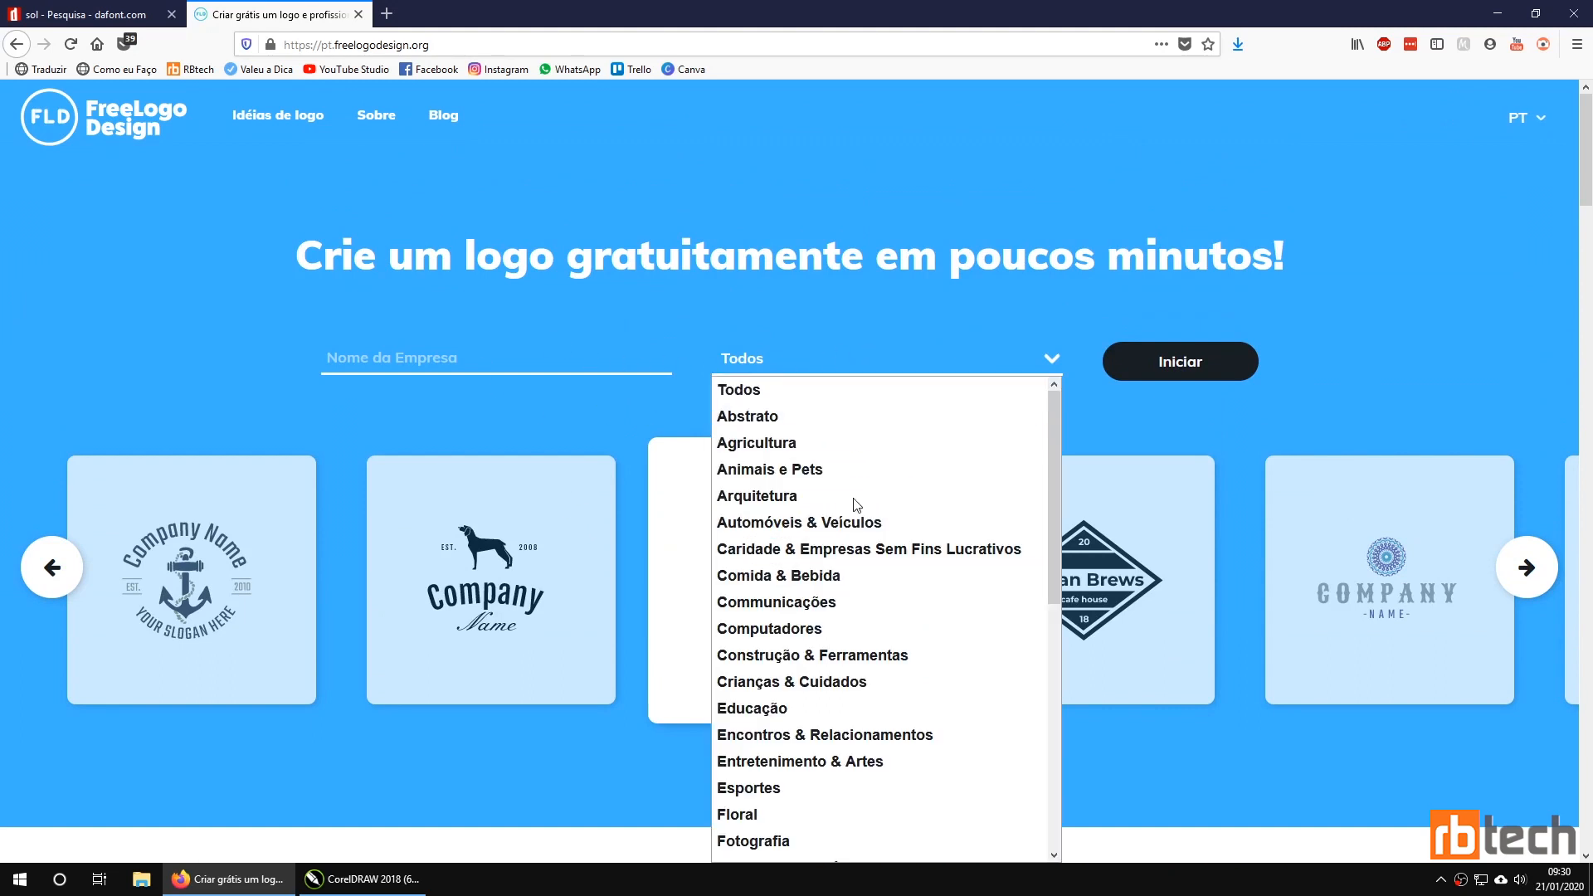
pyautogui.click(604, 416)
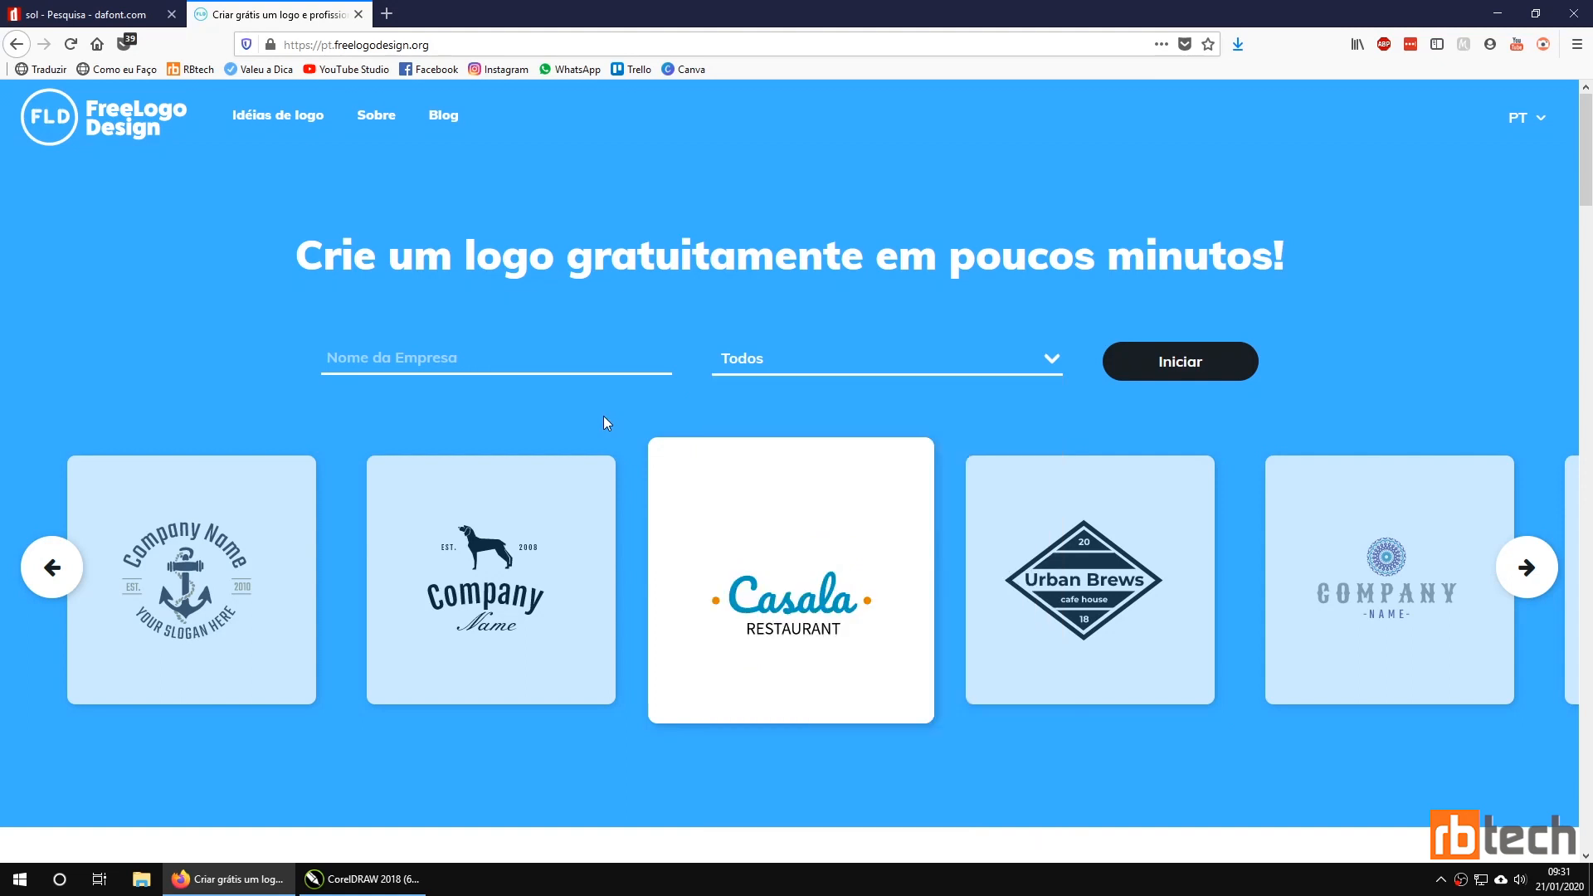
# Open the site's logo ideas, look through the categories and open Arquitetura.
pyautogui.click(279, 126)
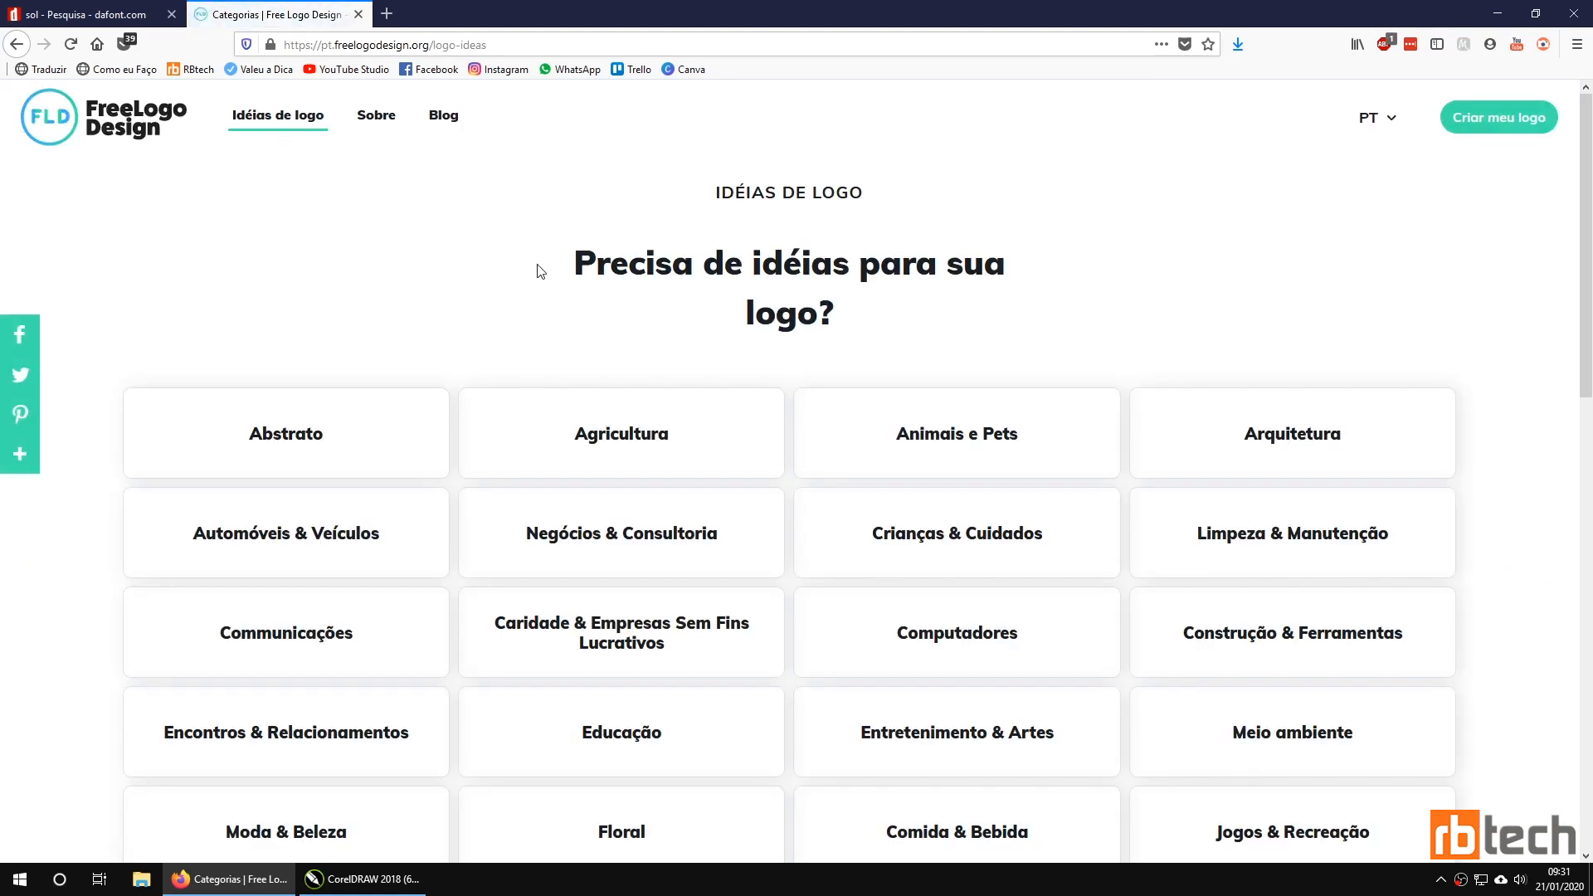
pyautogui.scroll(-3, 749, 356)
pyautogui.scroll(3, 749, 357)
pyautogui.click(1256, 413)
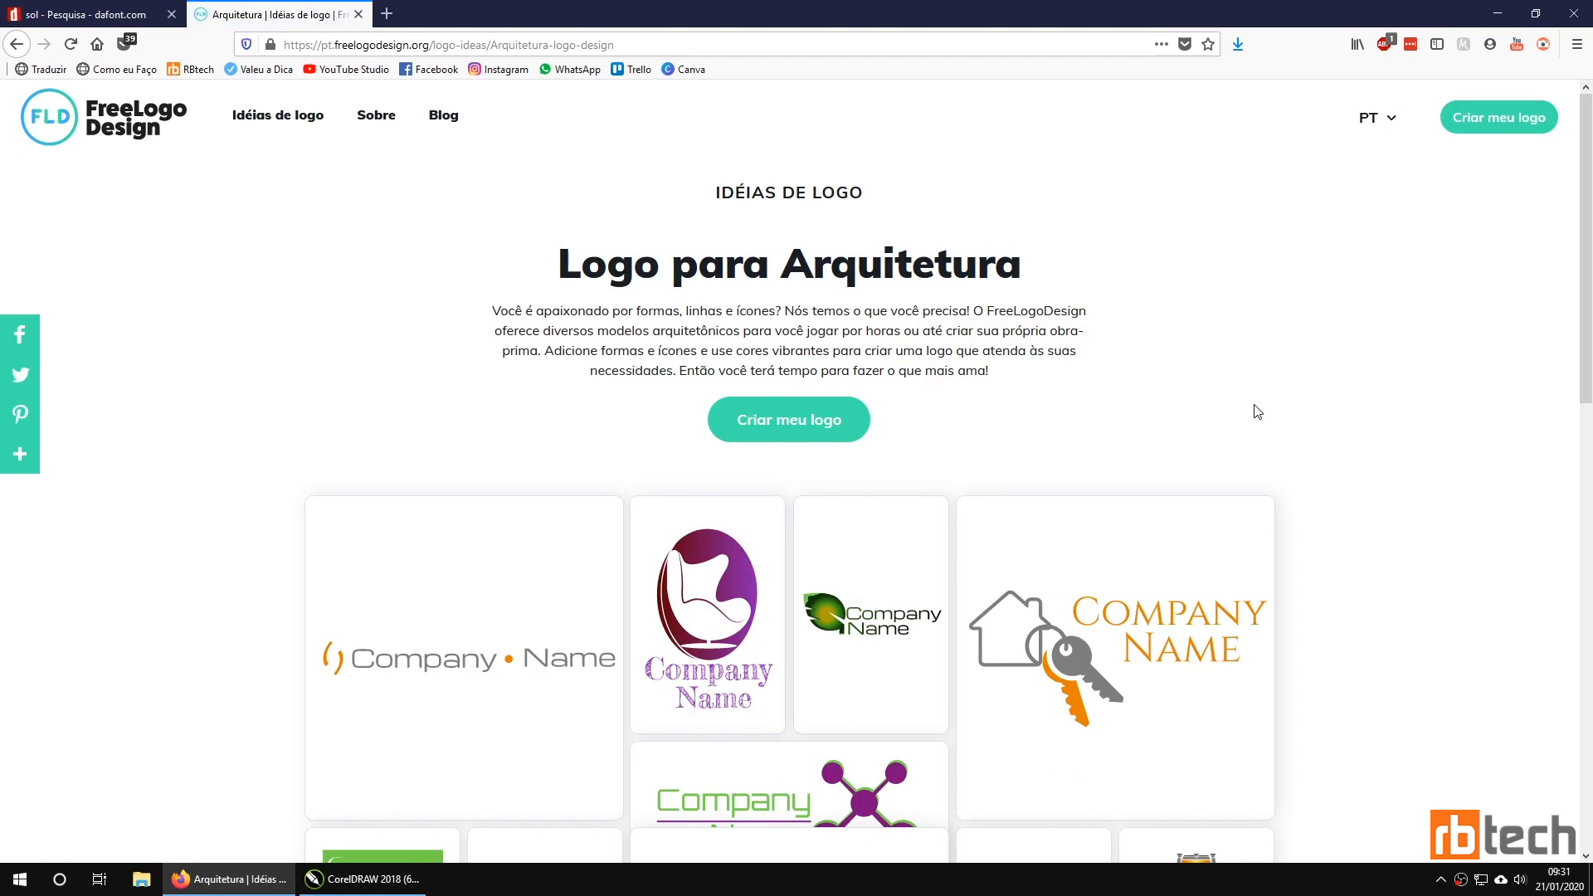
# Examine the architecture logo templates on the first page of the category.
pyautogui.scroll(-2, 1378, 472)
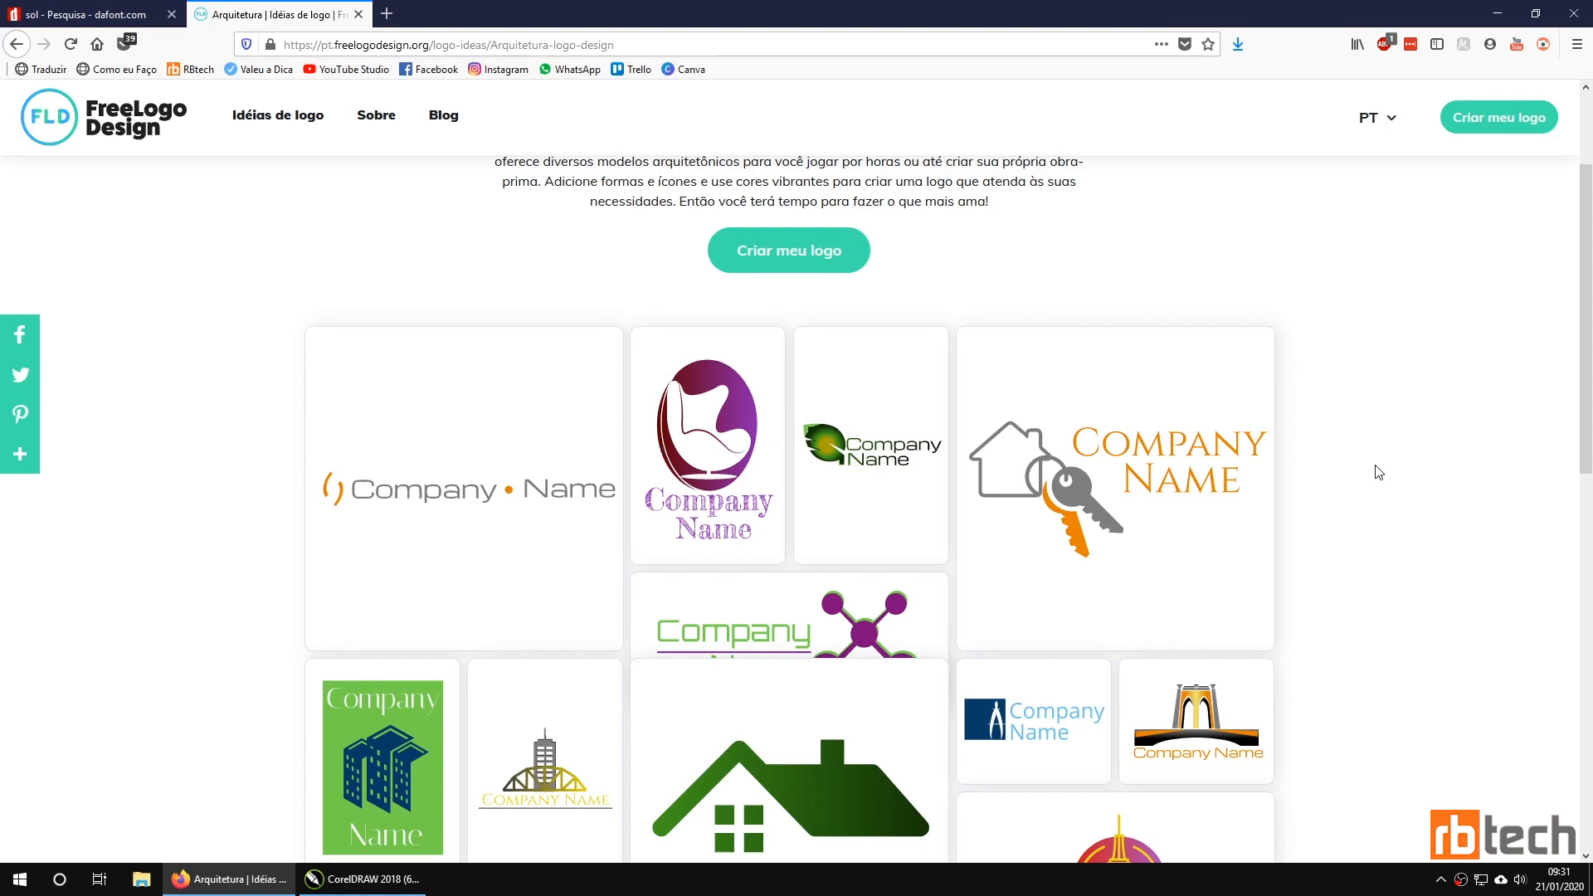
pyautogui.scroll(-2, 1378, 472)
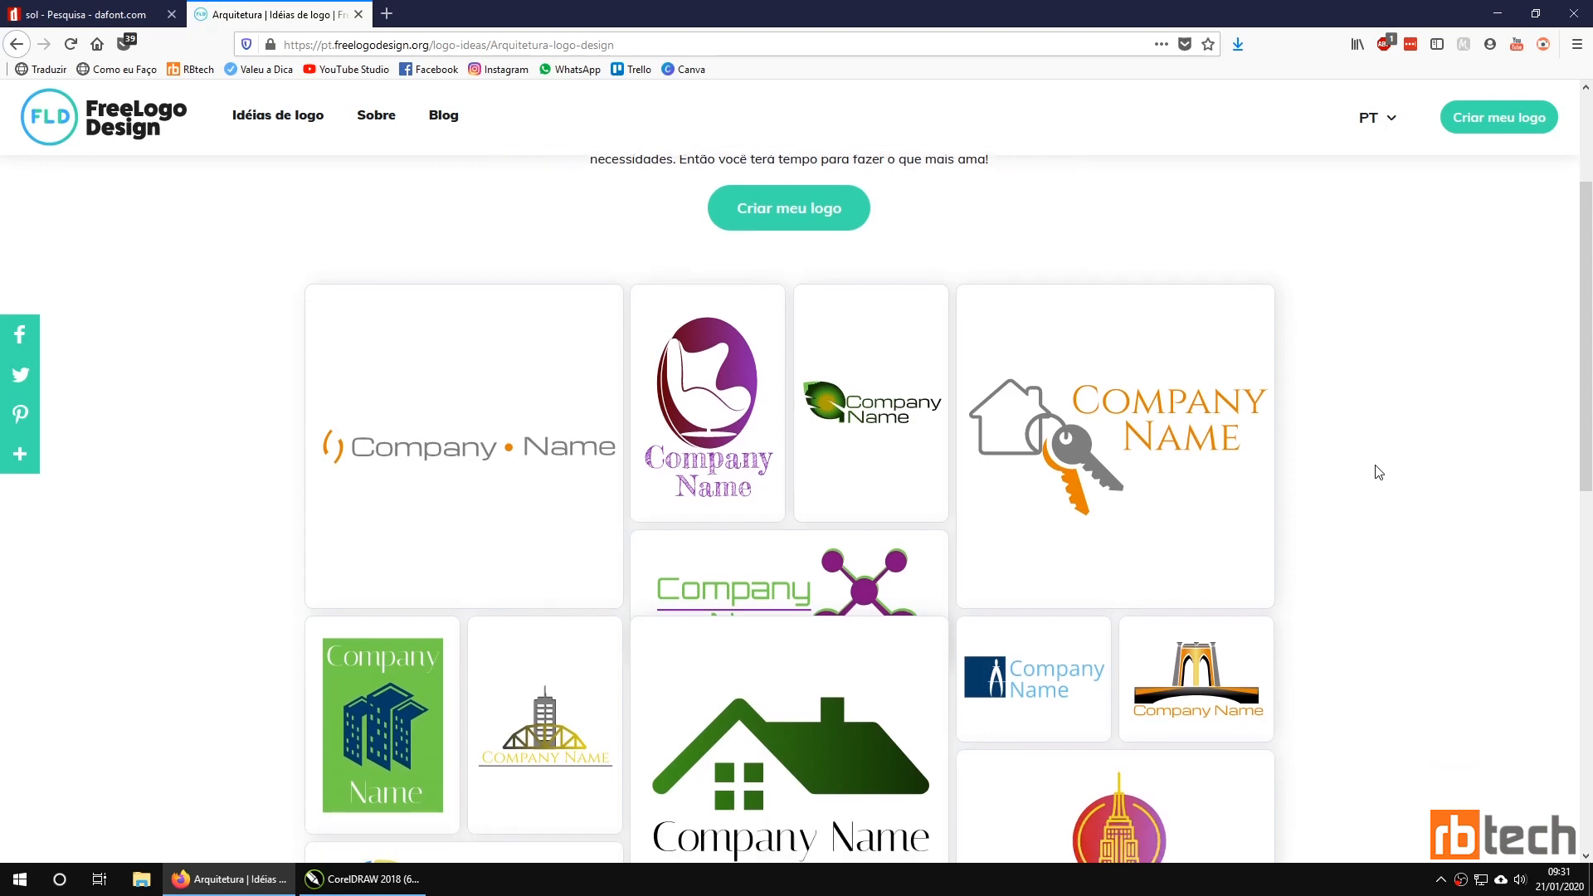
pyautogui.moveTo(1229, 421)
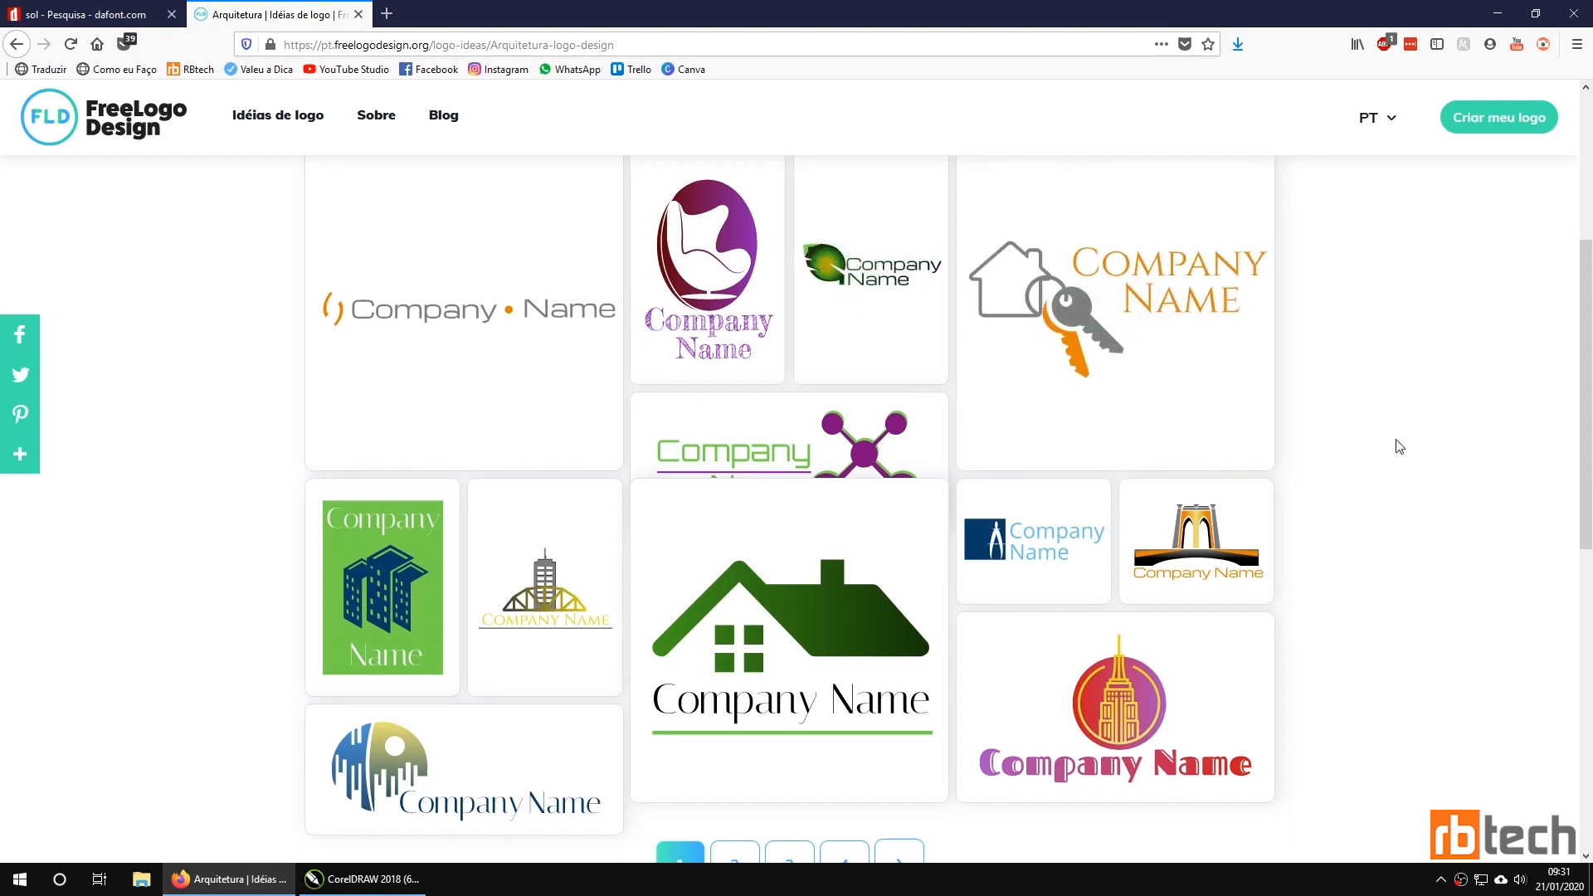
pyautogui.scroll(-3, 1393, 431)
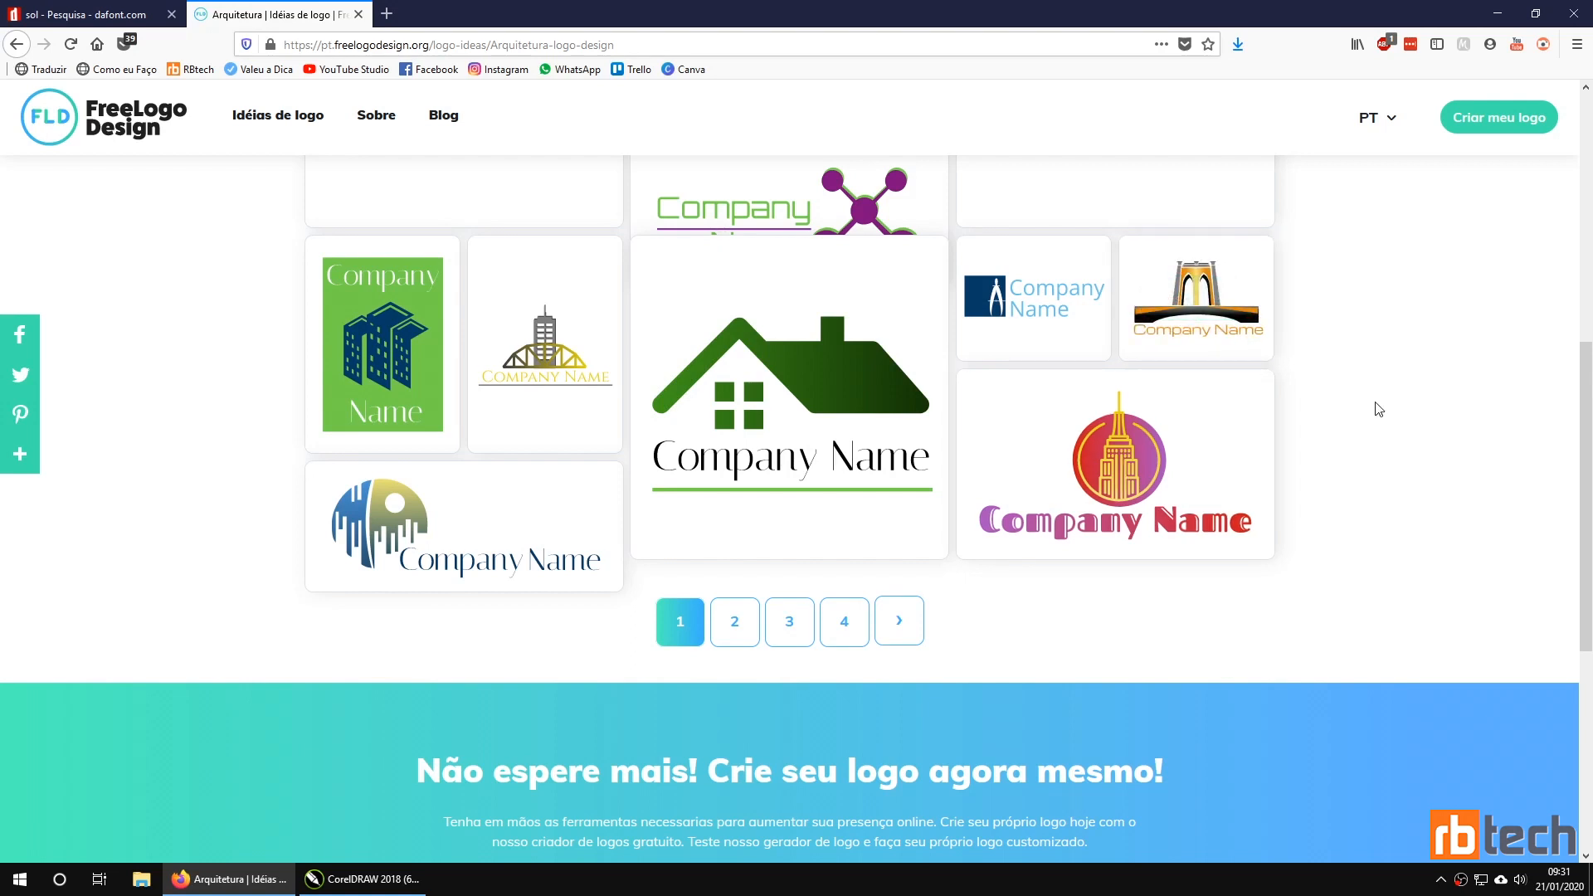
# Open page 2 of the architecture logo templates and examine the designs down to the end of the page.
pyautogui.click(734, 621)
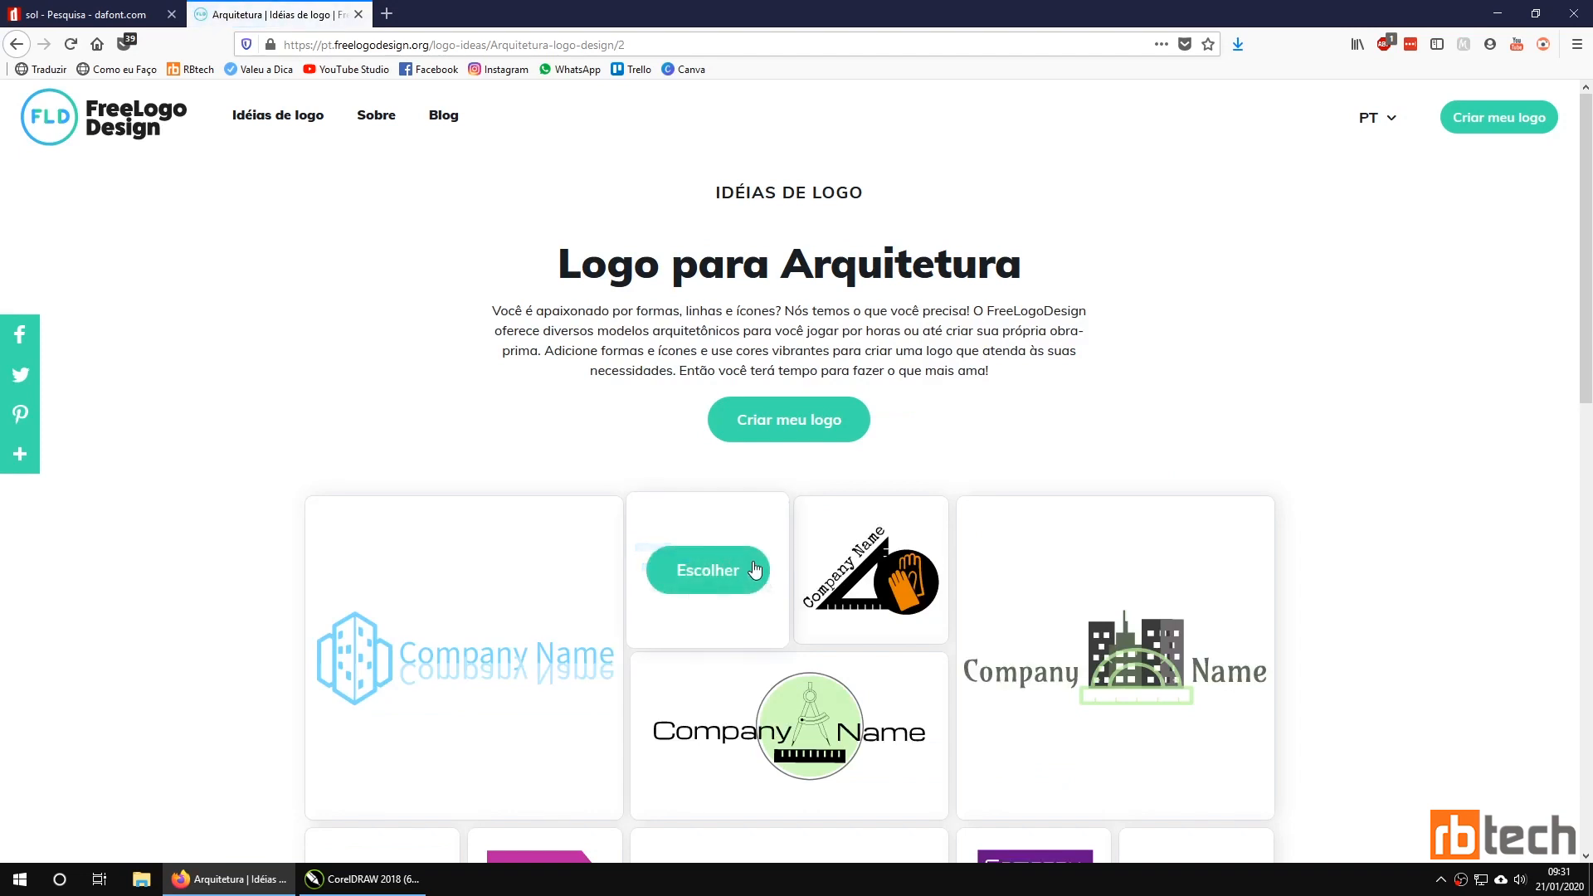
pyautogui.scroll(-2, 1445, 530)
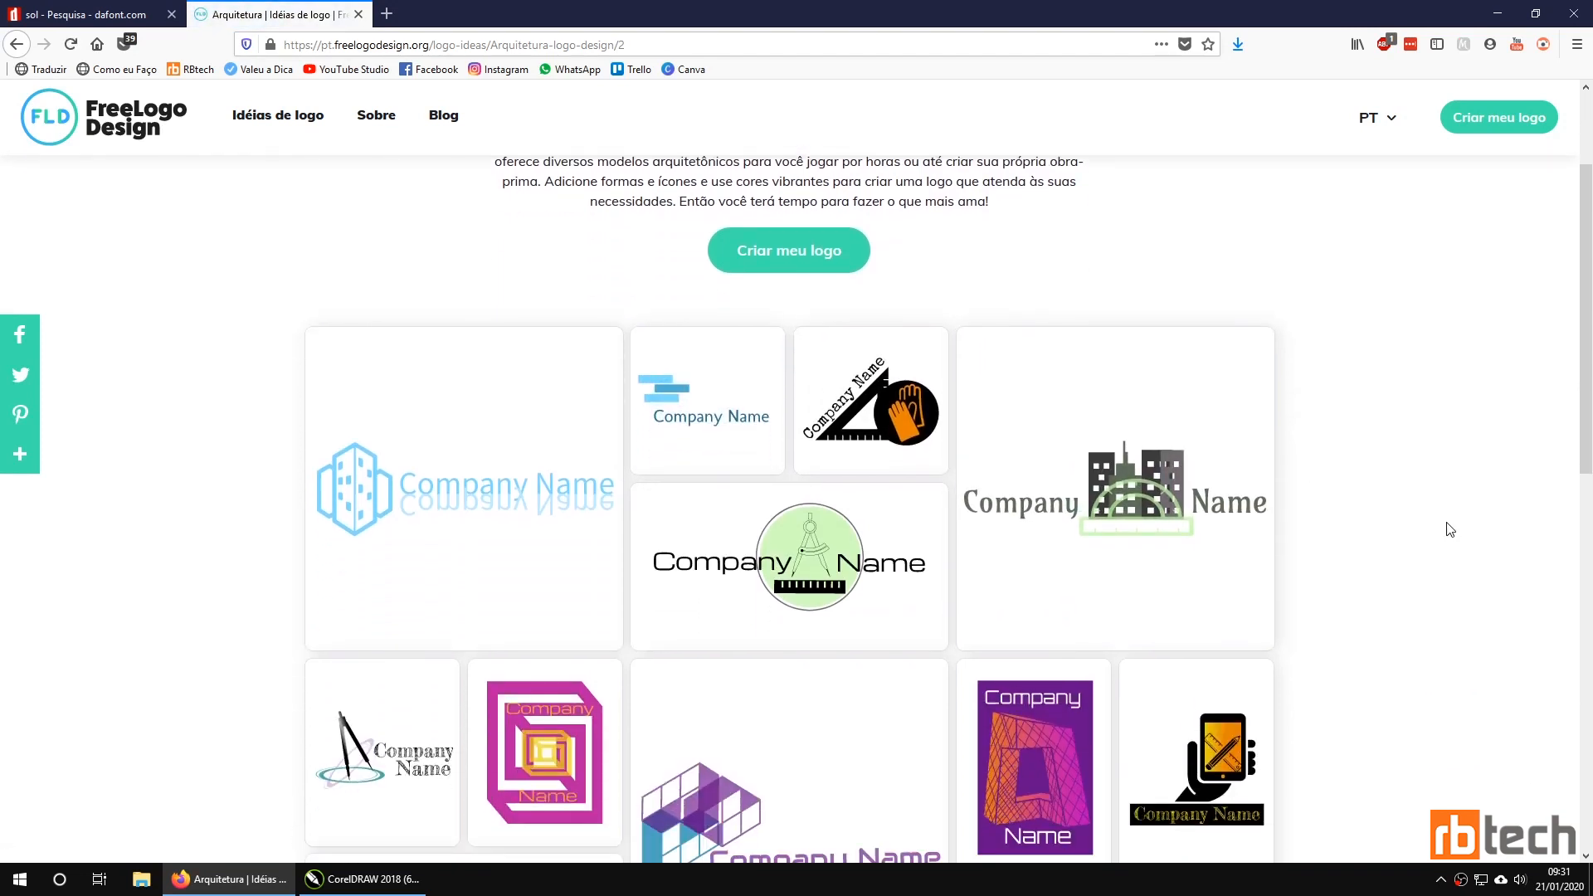
pyautogui.scroll(-3, 1448, 529)
pyautogui.scroll(-2, 1447, 529)
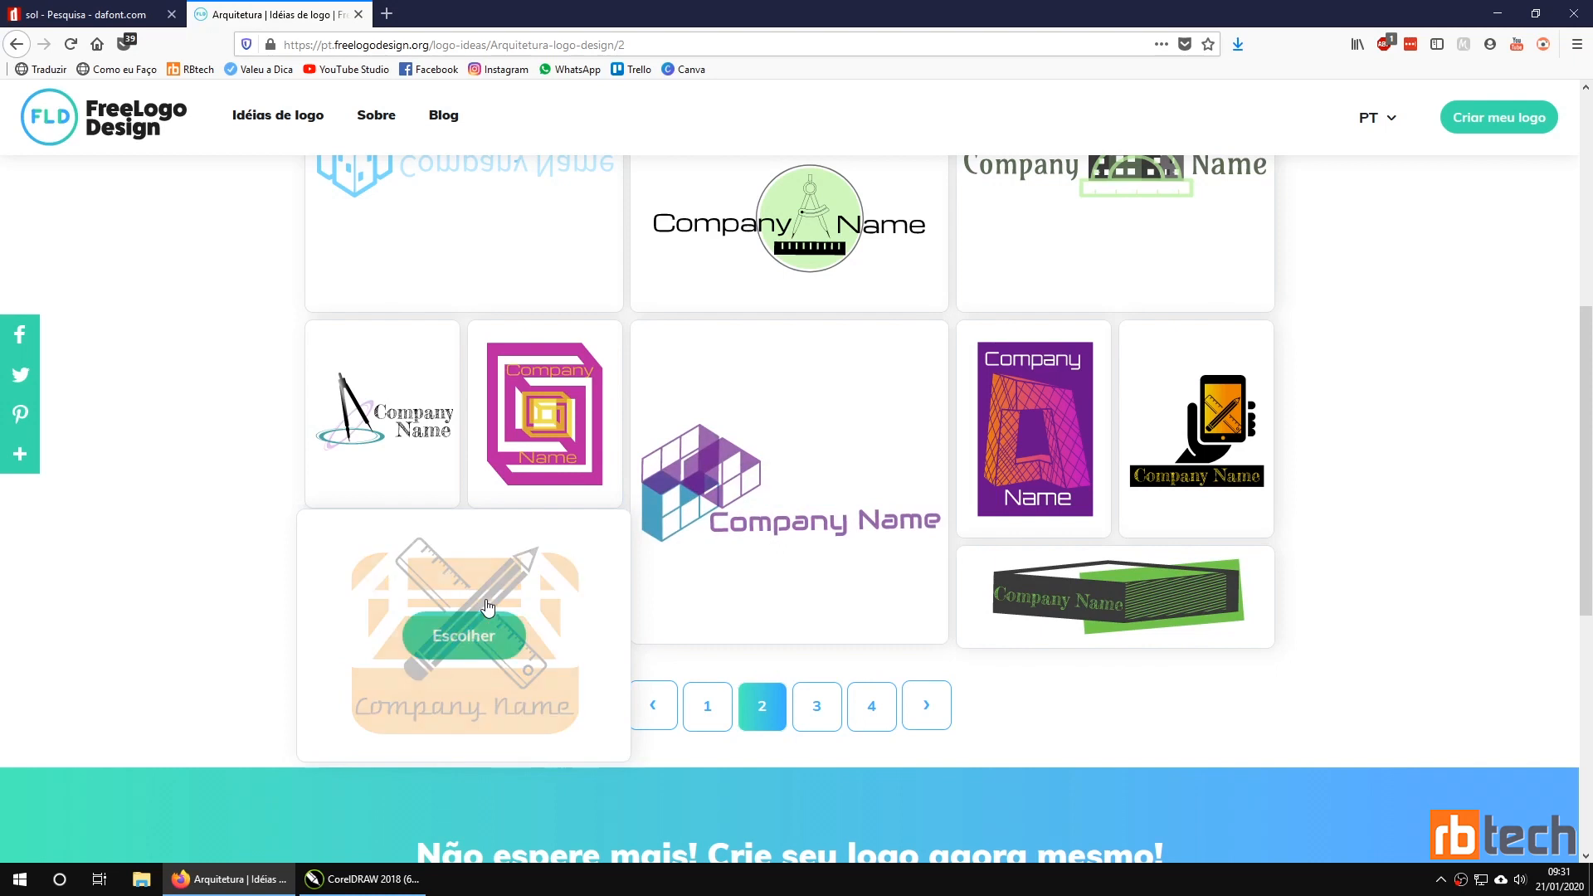
pyautogui.moveTo(429, 621)
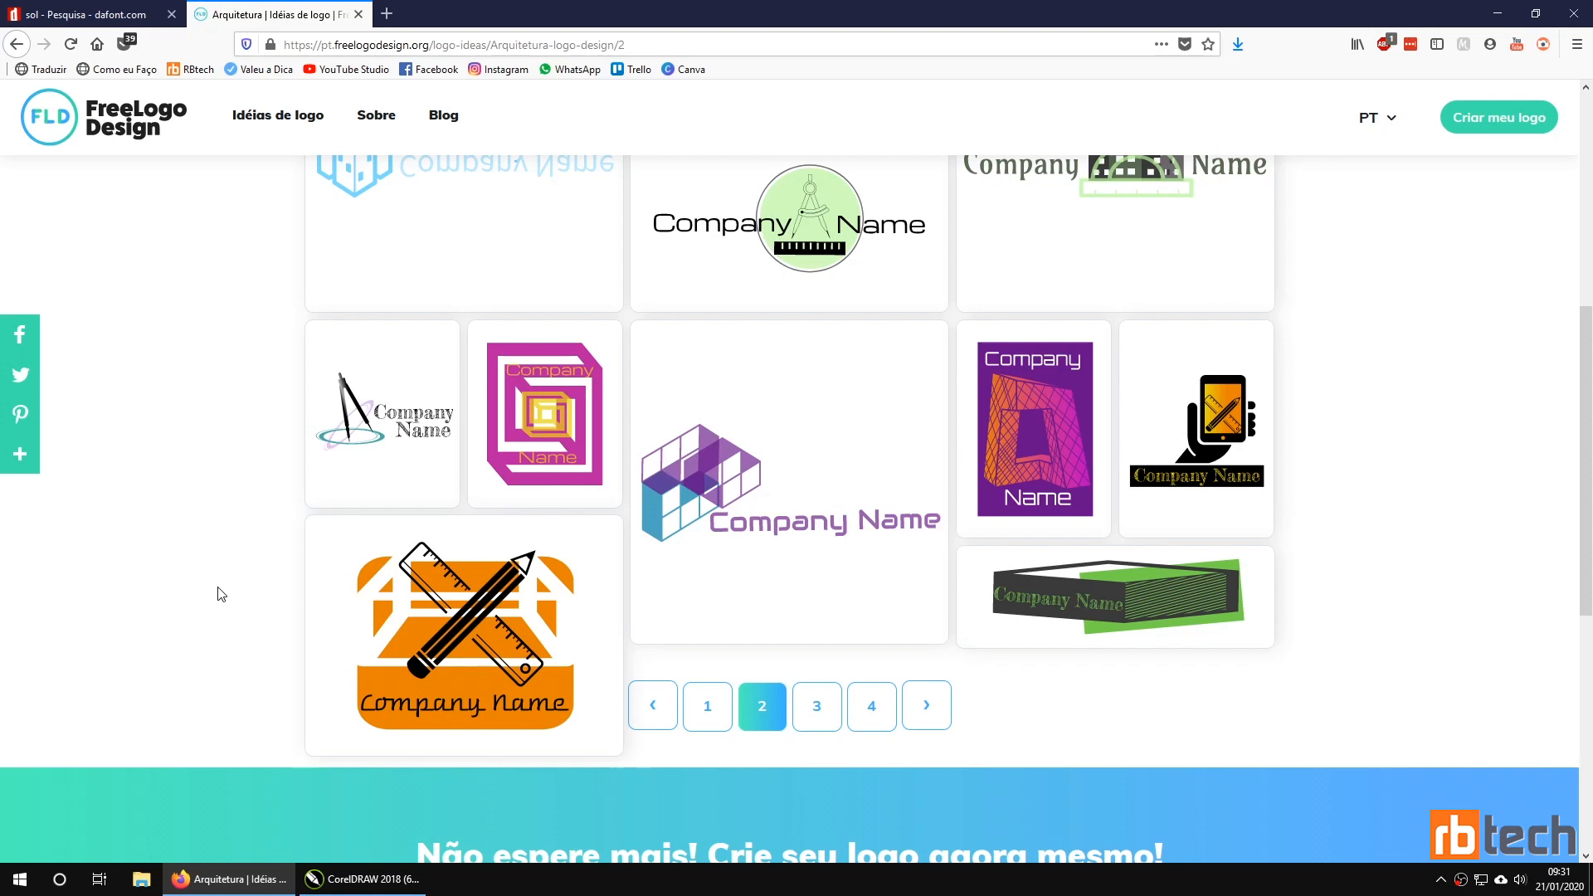
# Open page 3 of the architecture logo templates and look over its designs.
pyautogui.click(823, 718)
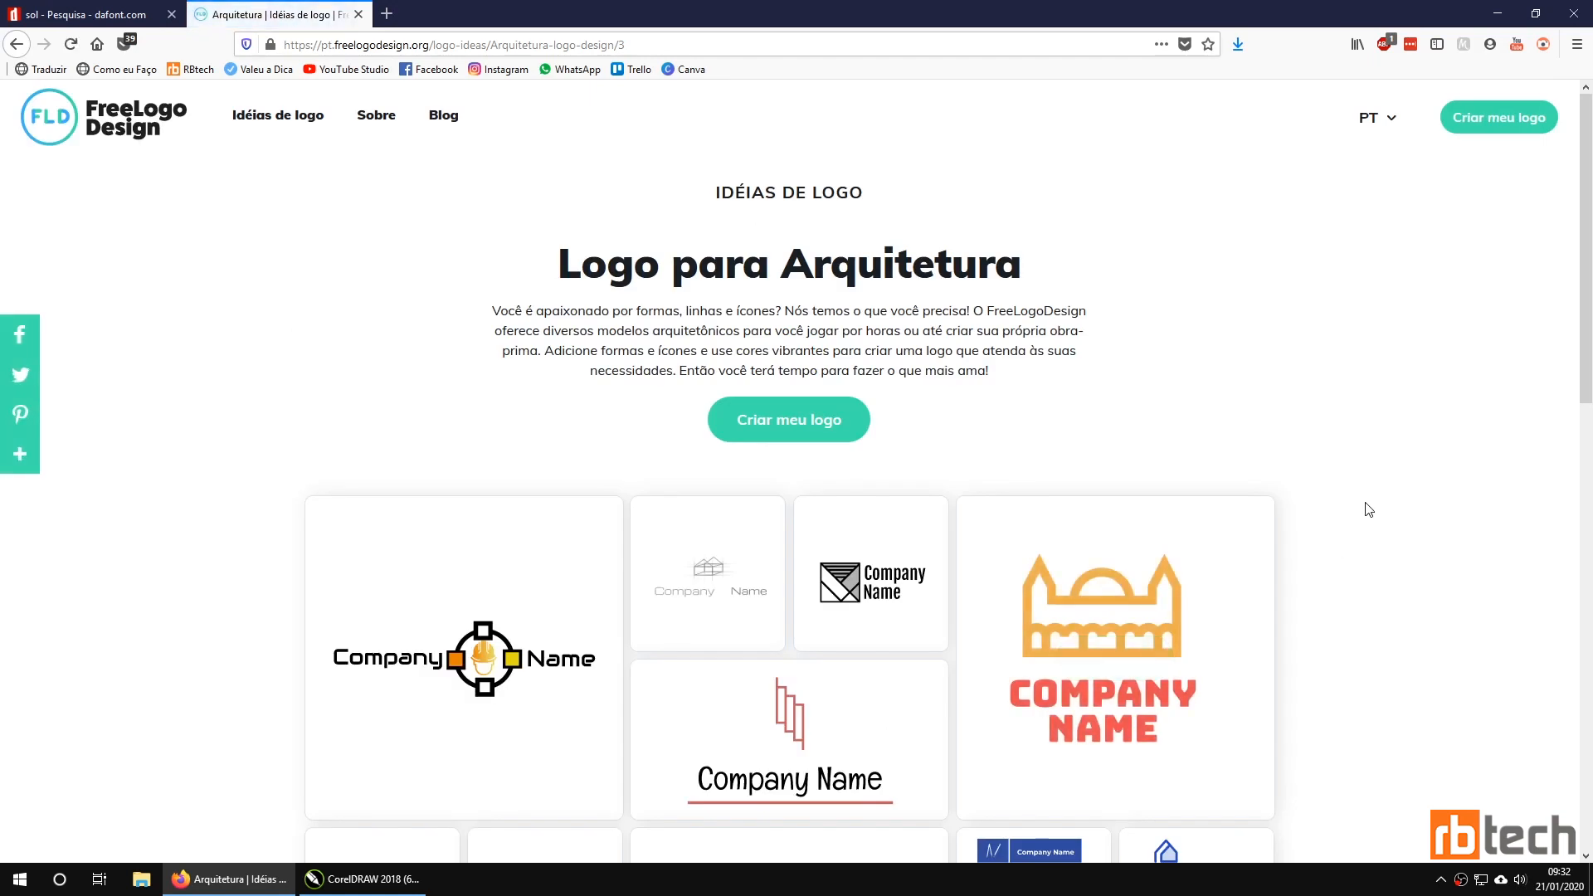
pyautogui.scroll(-2, 1369, 510)
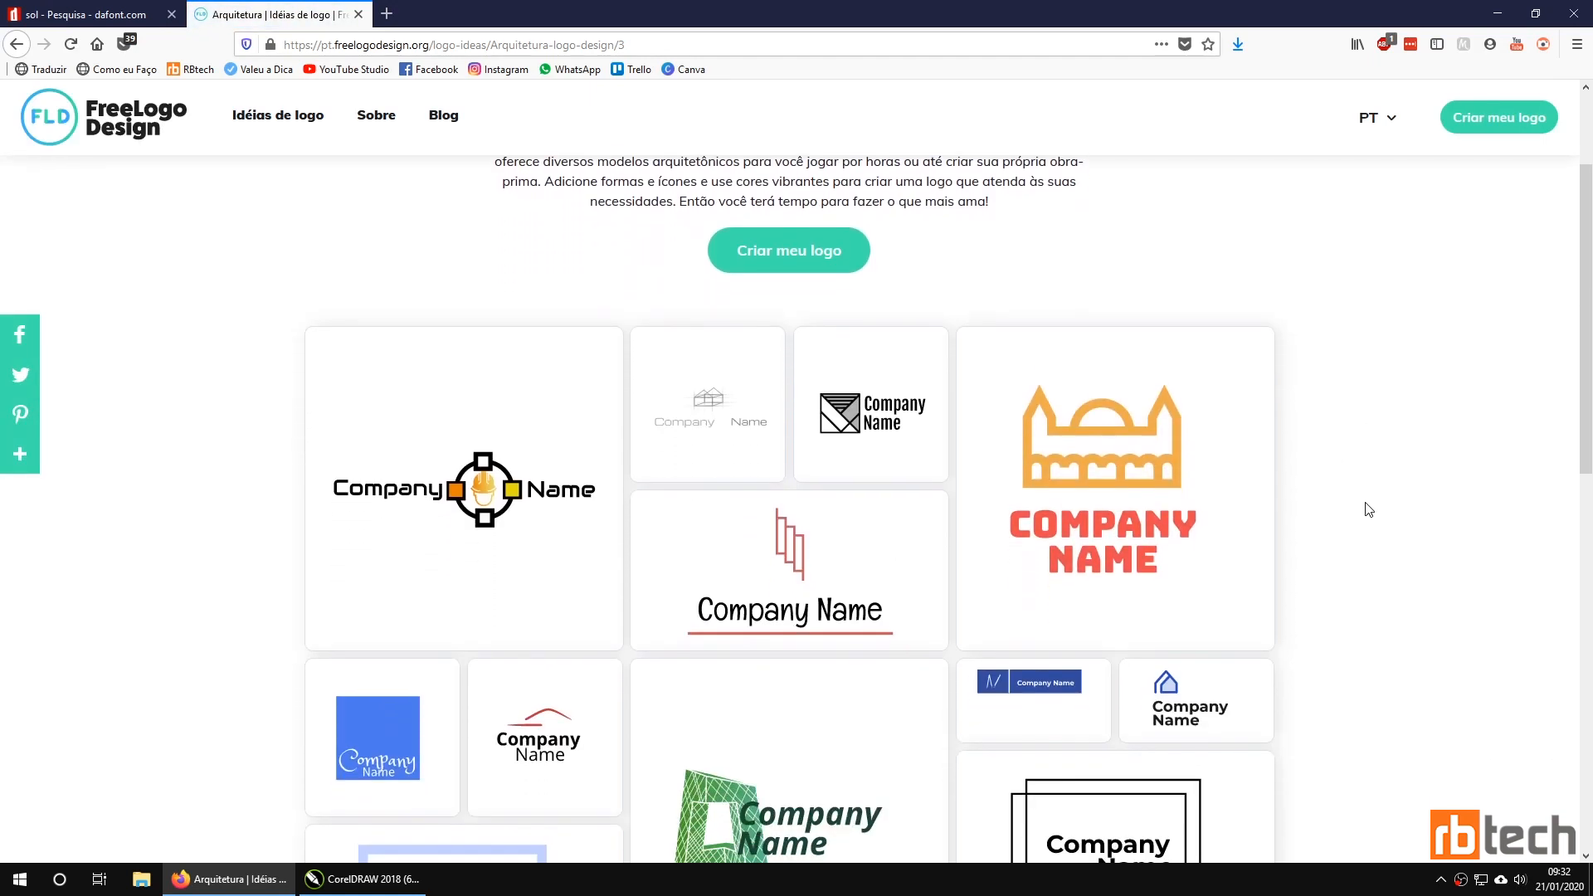
pyautogui.scroll(-1, 1369, 509)
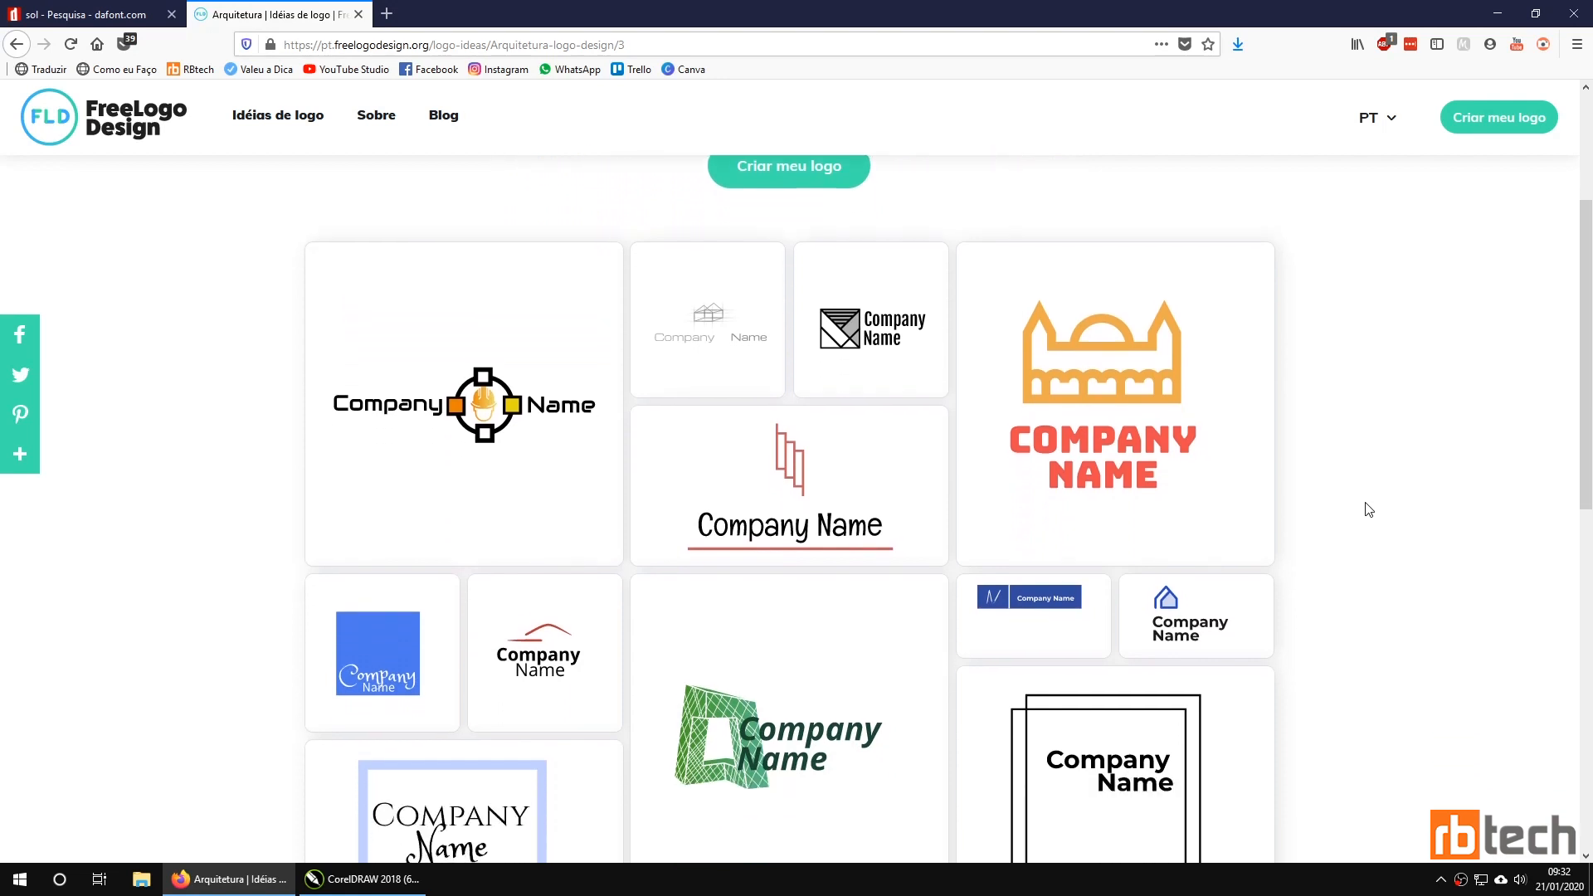
pyautogui.moveTo(790, 491)
pyautogui.scroll(-2, 1445, 479)
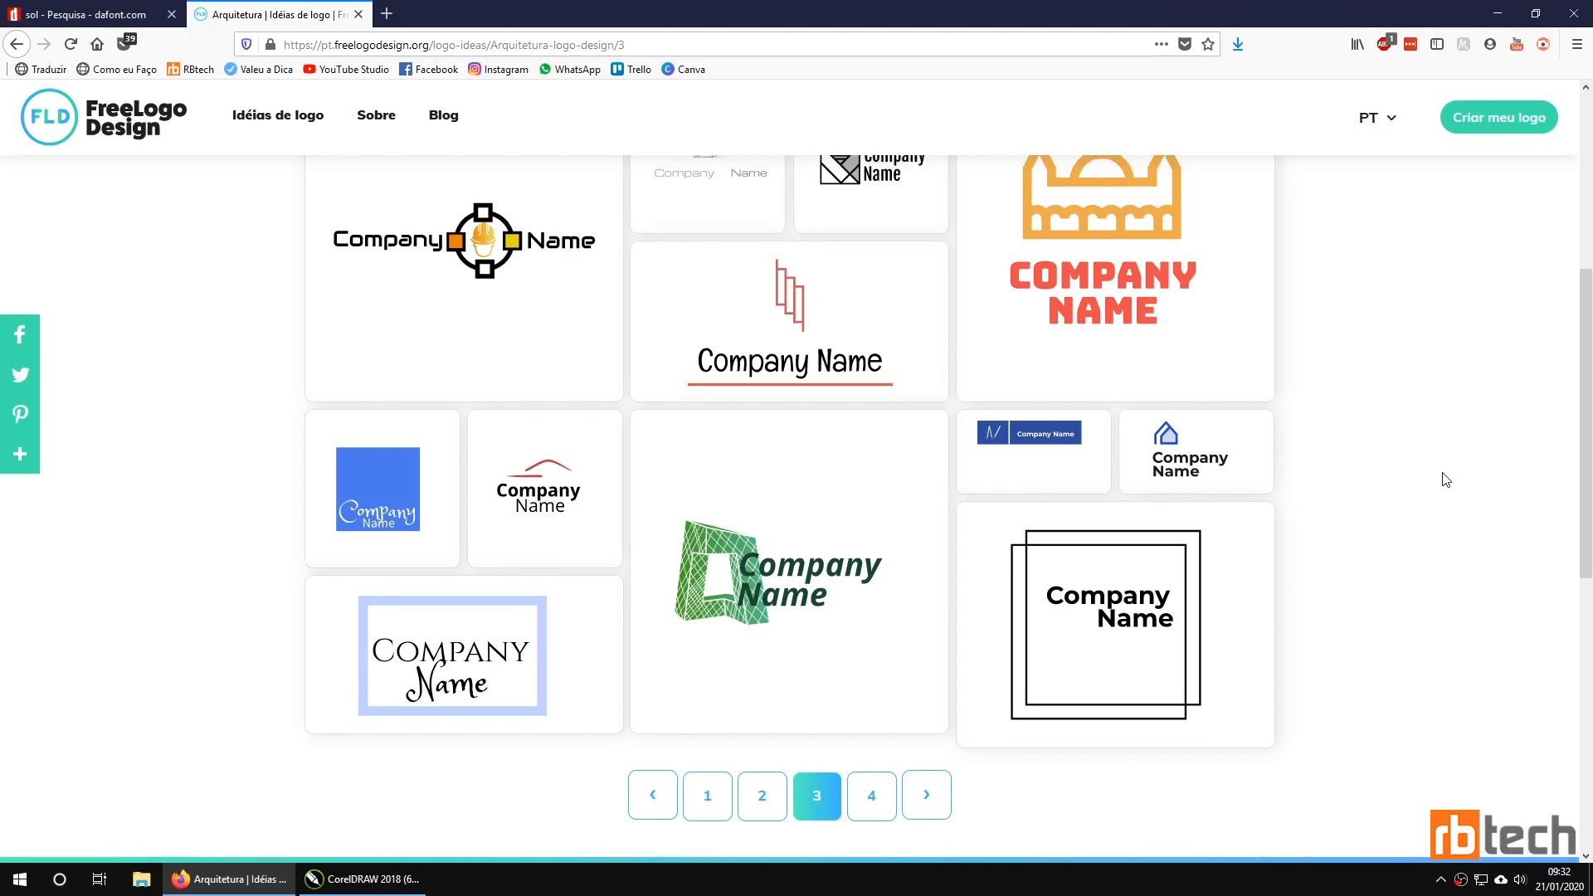
pyautogui.scroll(5, 1442, 478)
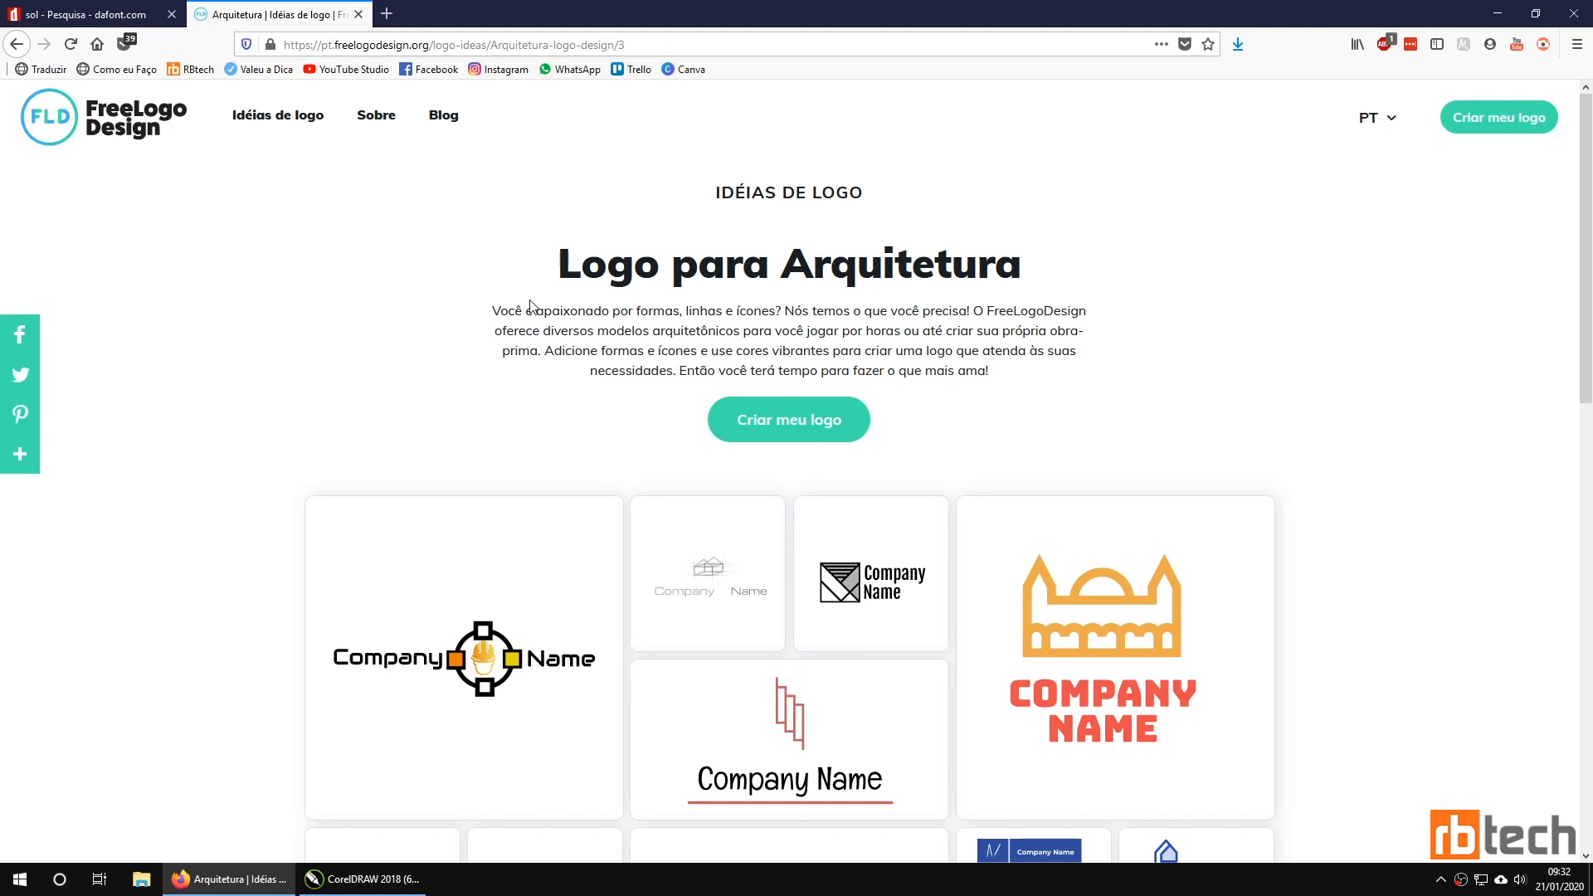
# Switch to CorelDRAW, deselect everything and save the rbtech logo document.
pyautogui.click(365, 877)
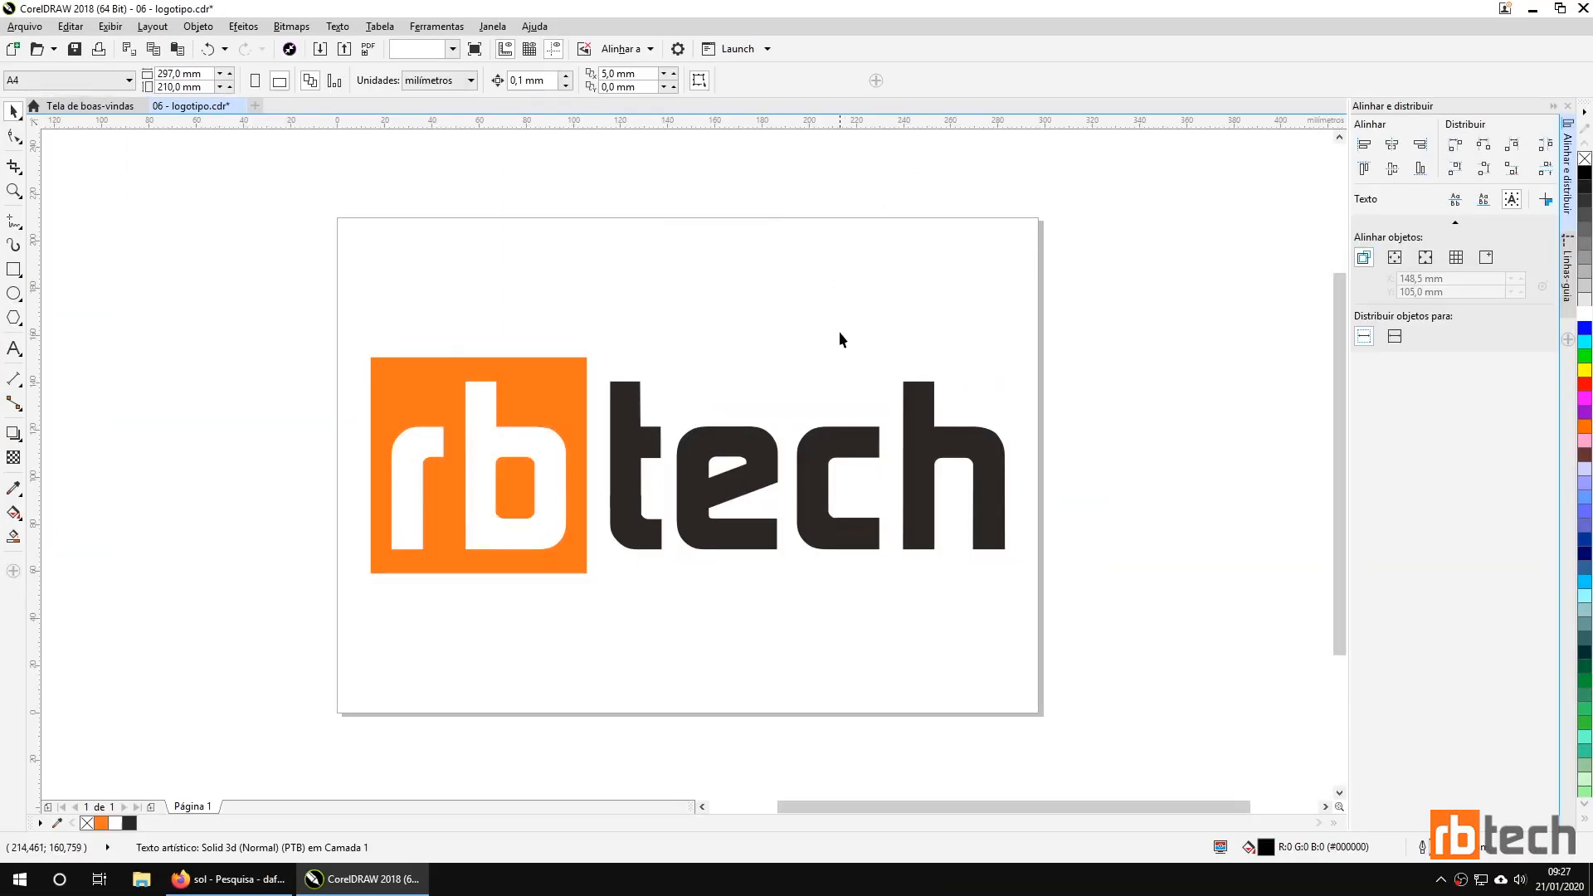
pyautogui.click(838, 331)
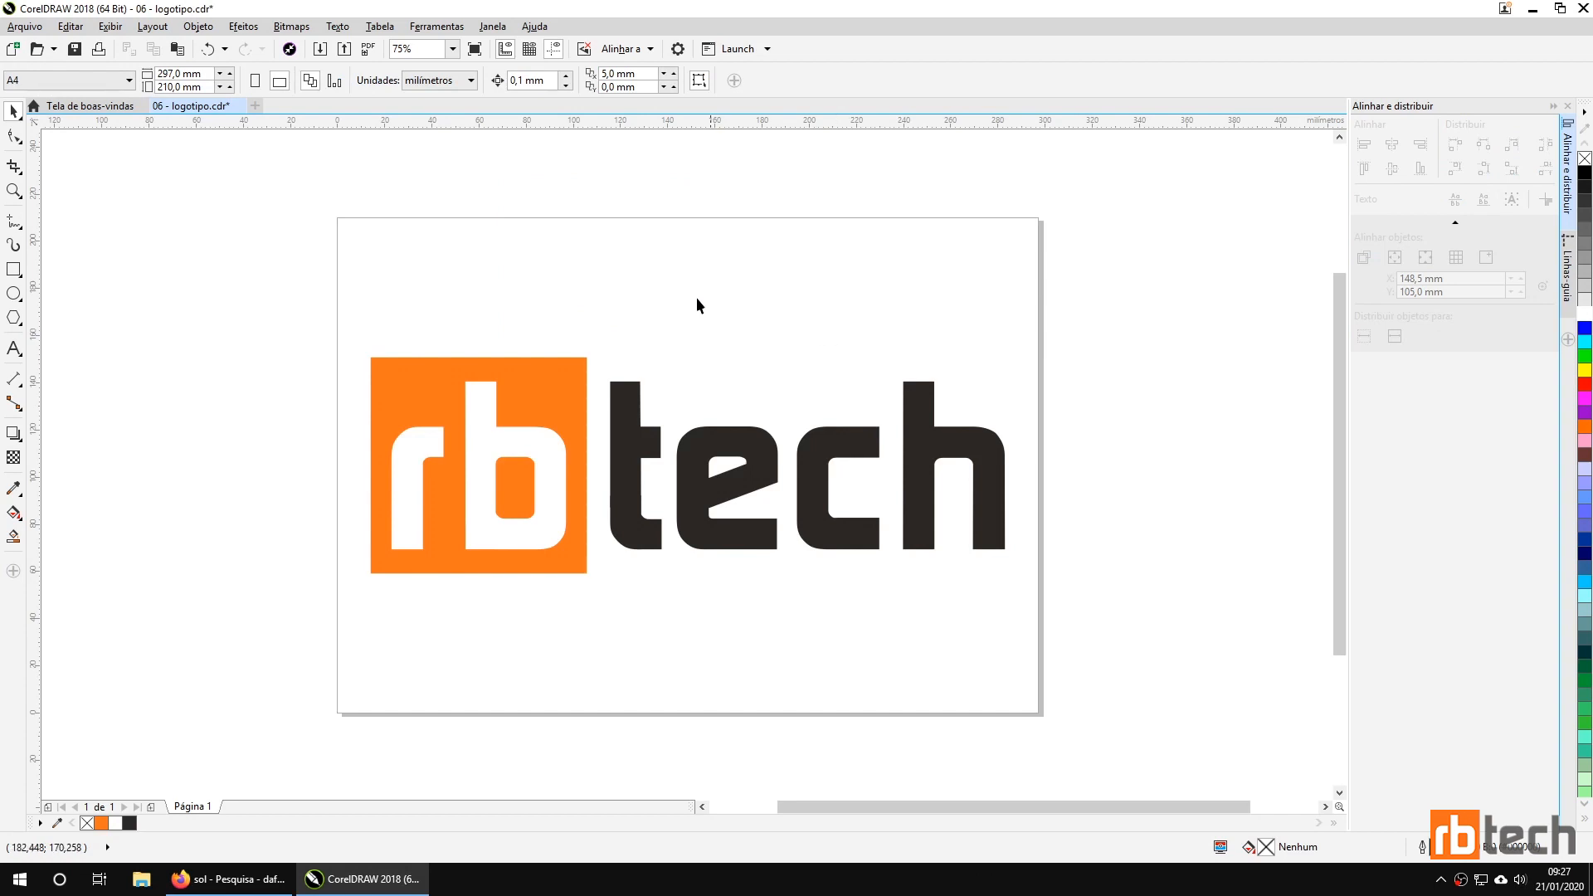
pyautogui.click(74, 49)
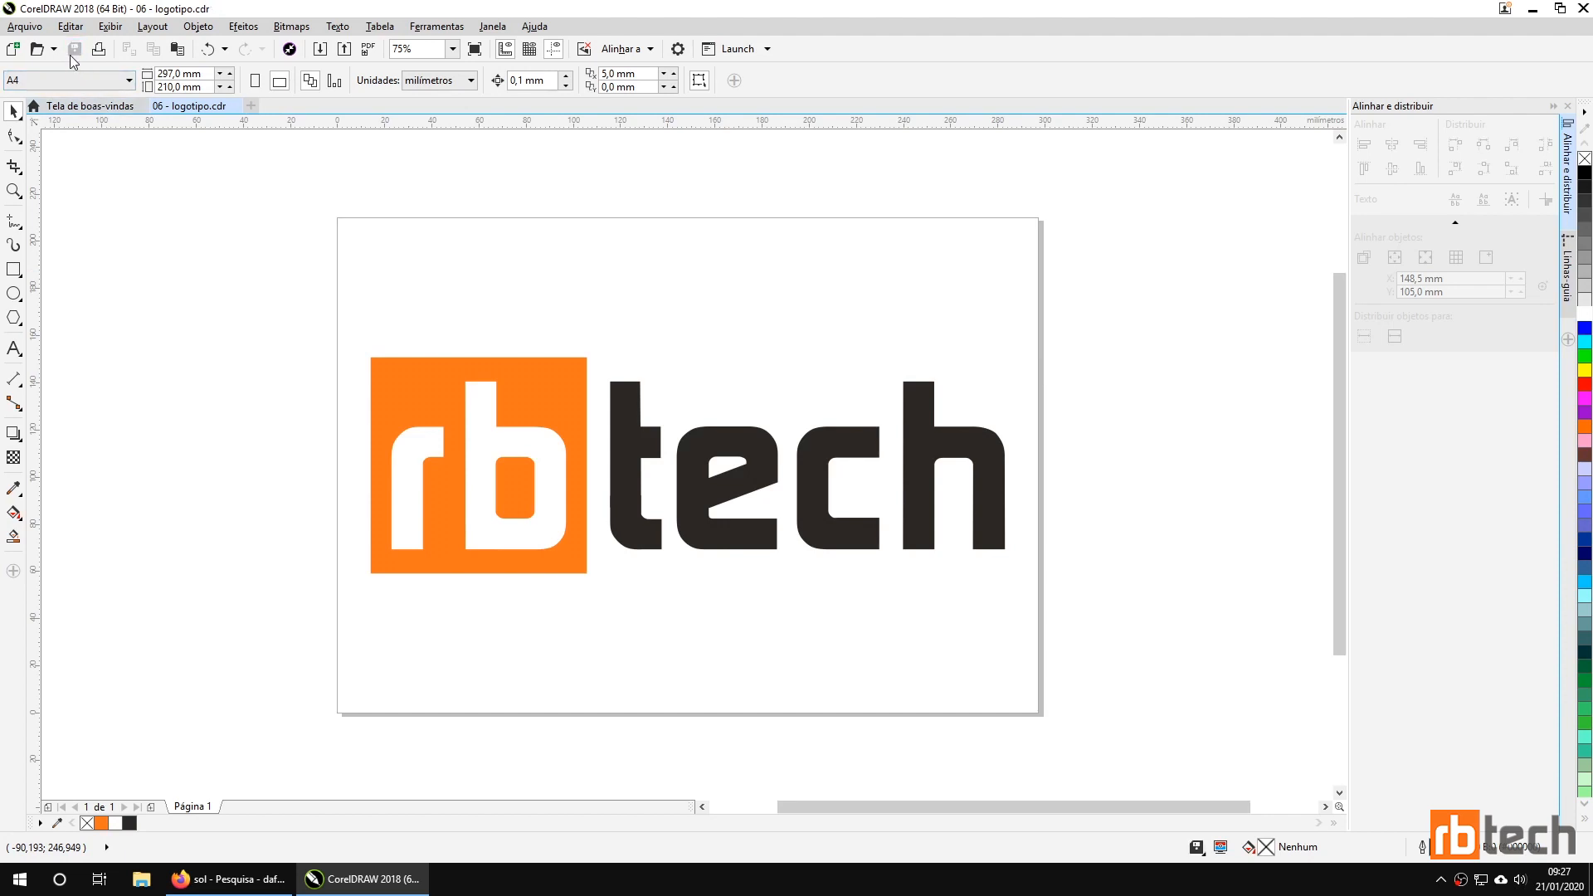